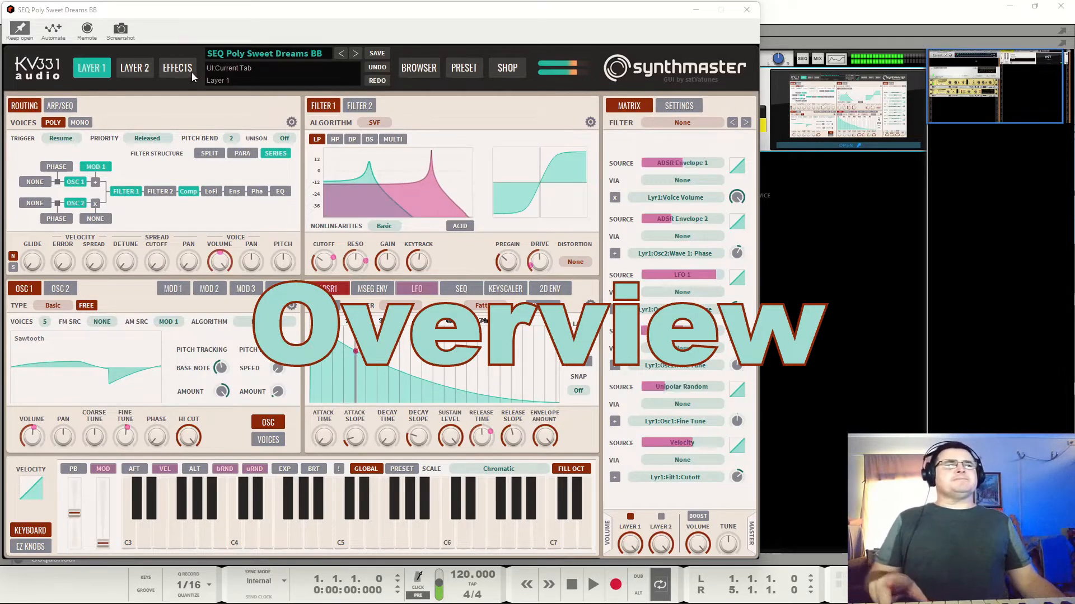
Open the preset browser, show all preset types and load AR Acrobatics KS from the start of the list.
{"action": "left_click", "coordinate": [418, 68]}
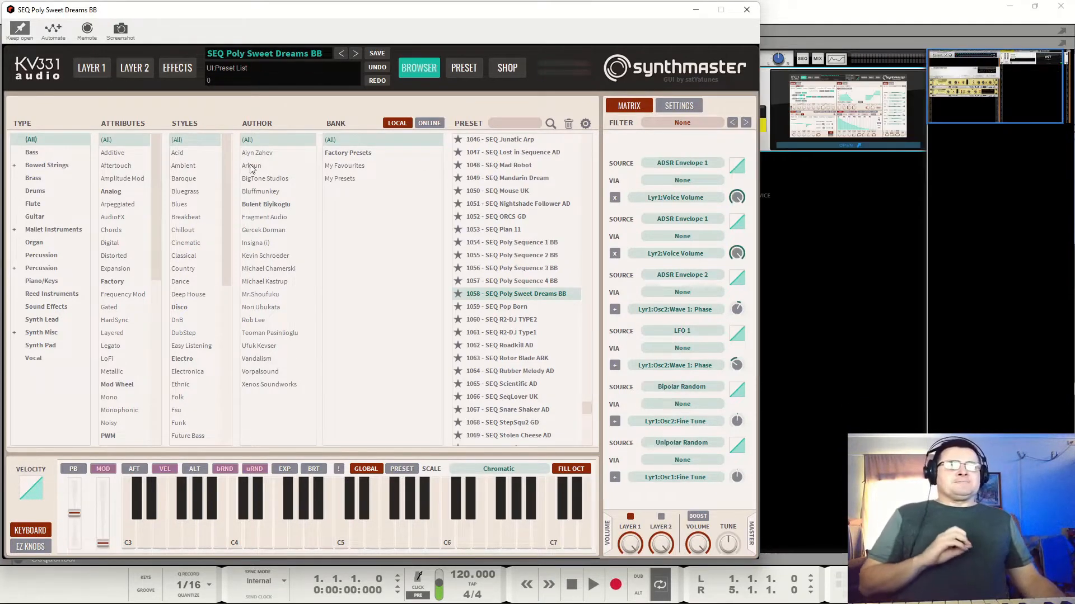
{"action": "left_click", "coordinate": [47, 142]}
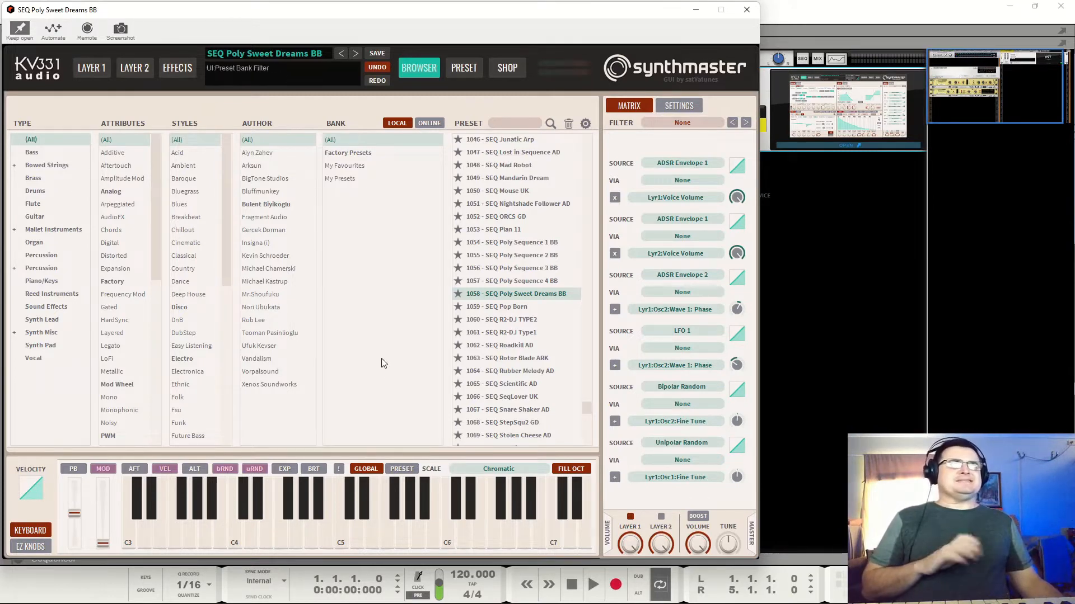
{"action": "scroll", "coordinate": [582, 309], "scroll_direction": "up", "scroll_amount": 10}
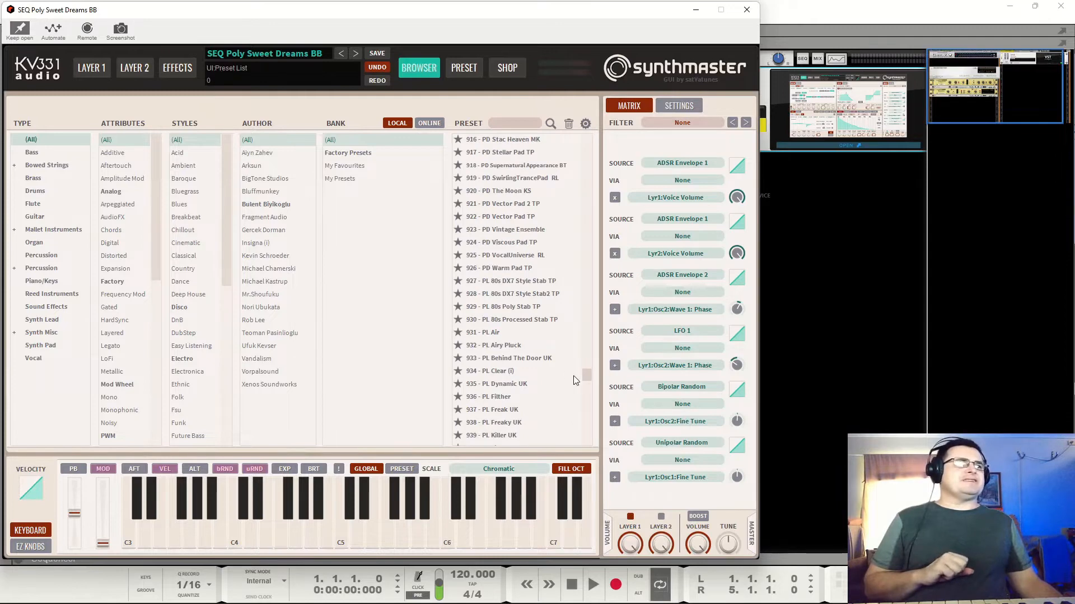
{"action": "left_click_drag", "start_coordinate": [586, 376], "coordinate": [610, 125]}
{"action": "left_click", "coordinate": [488, 142]}
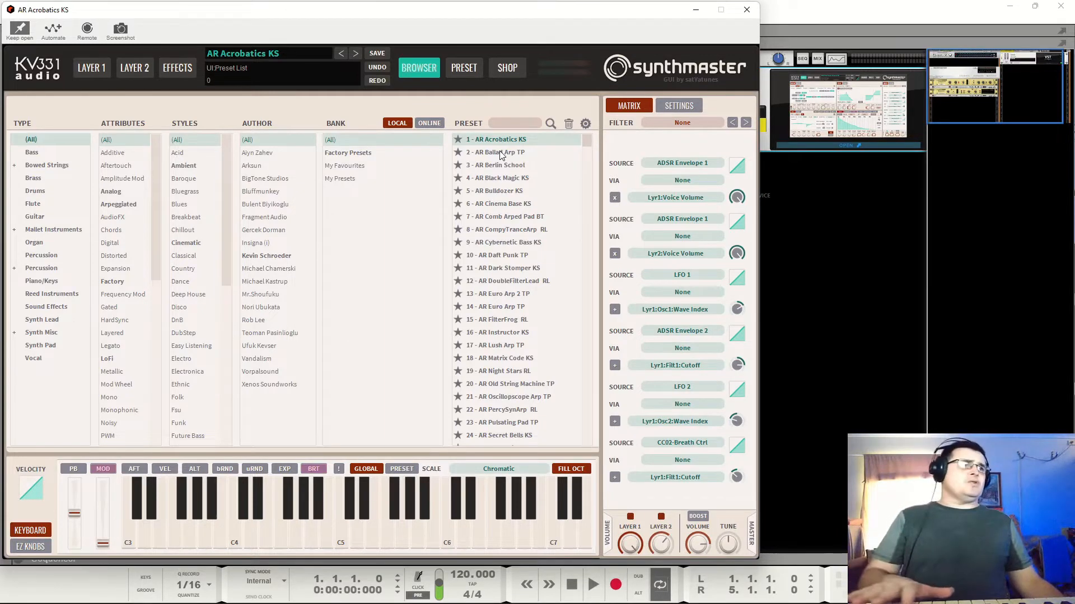
Audition arpeggio presets, including AR Berlin School, AR Bulldozer KS, AR Comb Arped Pad BT, AR Daft Punk TP and AR FilterFrog RL.
{"action": "left_click", "coordinate": [501, 169]}
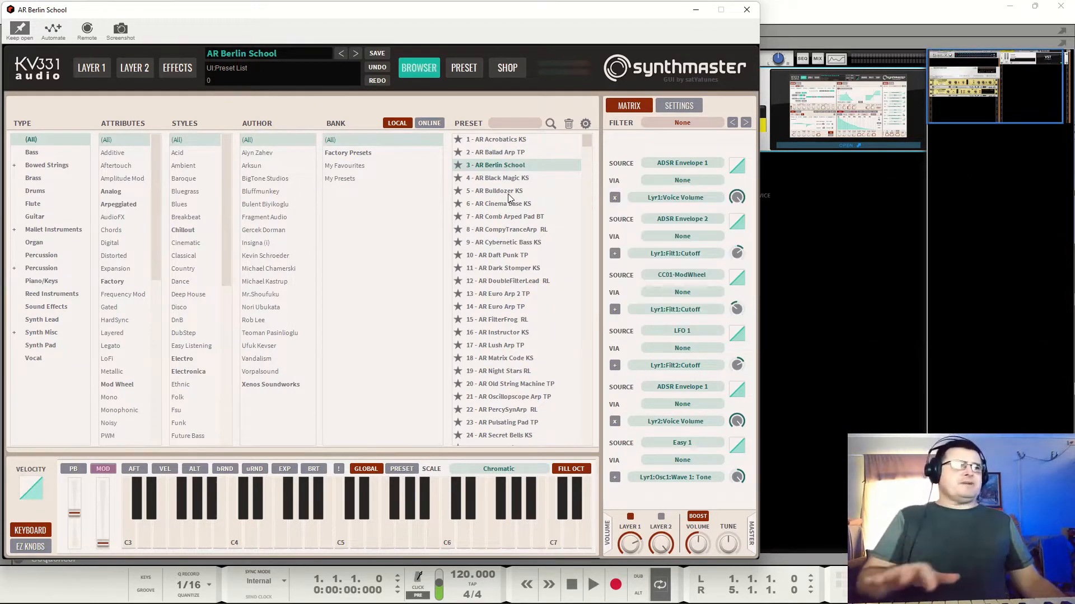
{"action": "left_click", "coordinate": [508, 193]}
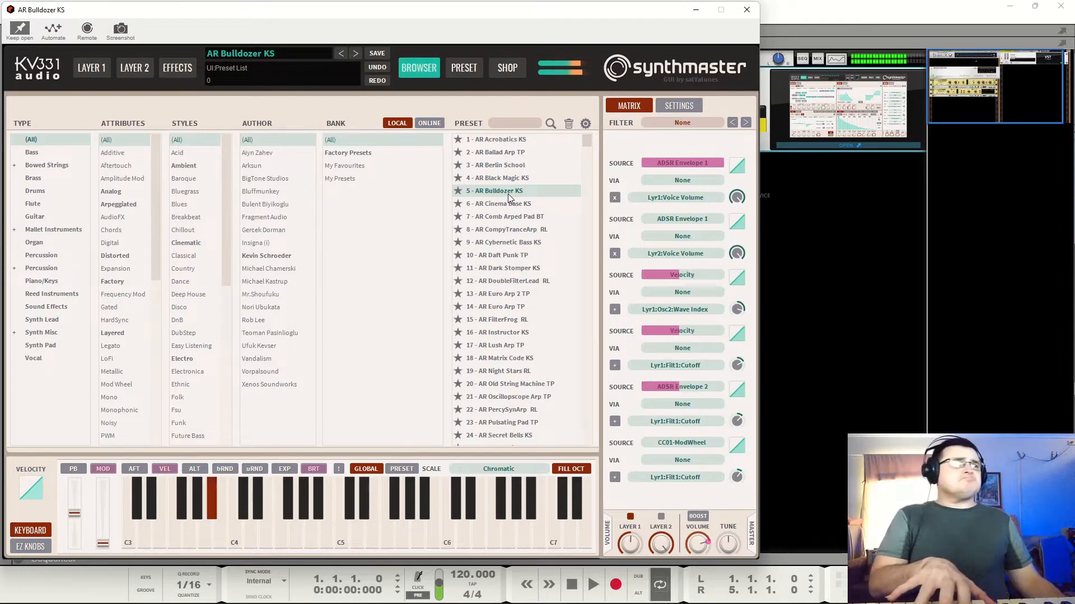
{"action": "left_click", "coordinate": [510, 215]}
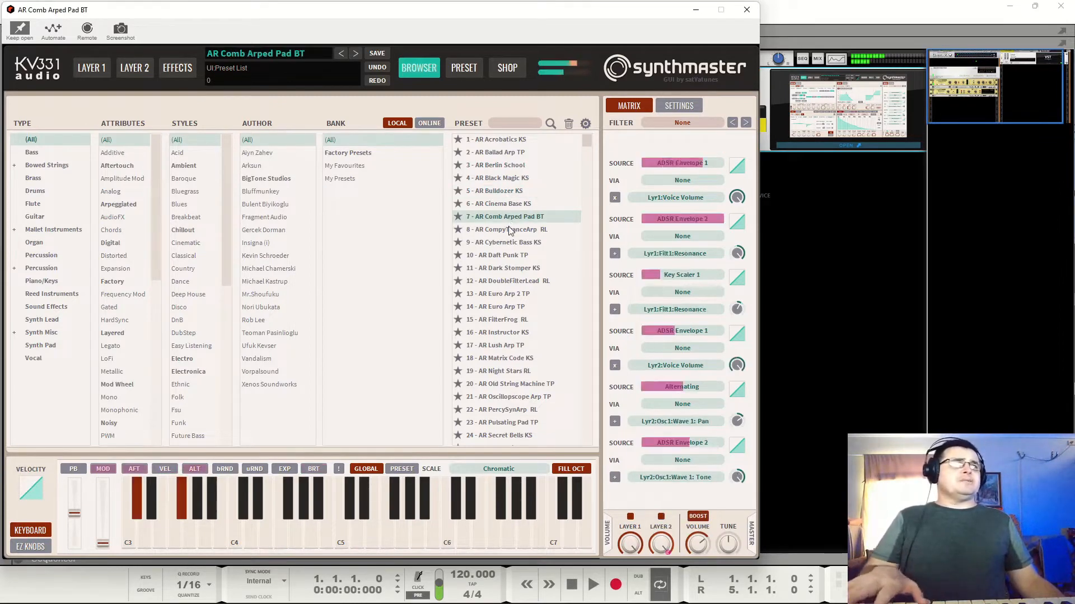
{"action": "left_click", "coordinate": [507, 255]}
{"action": "left_click", "coordinate": [502, 281]}
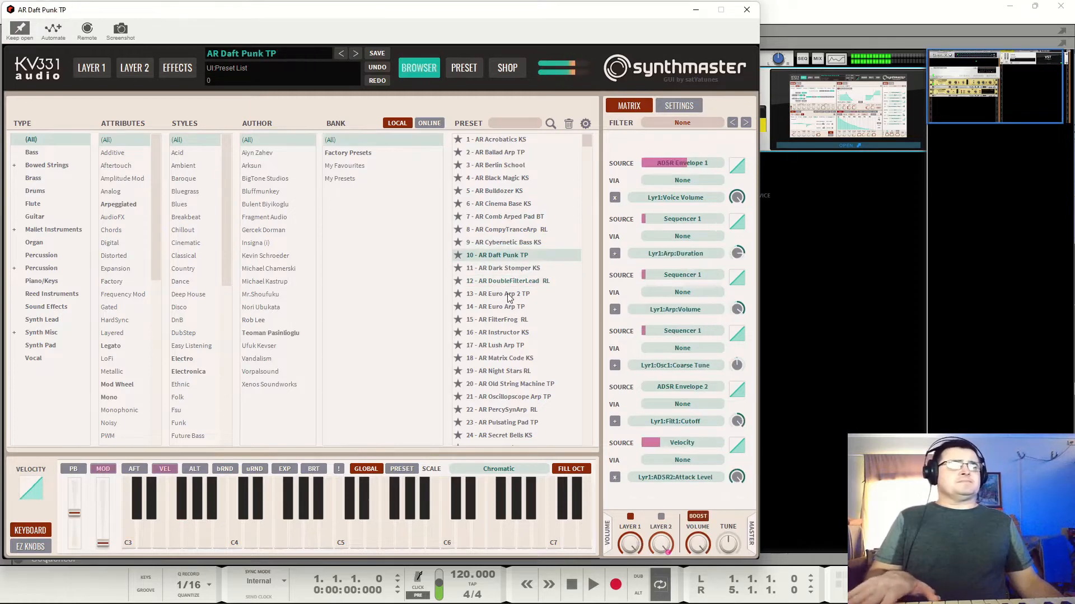
{"action": "left_click", "coordinate": [505, 321]}
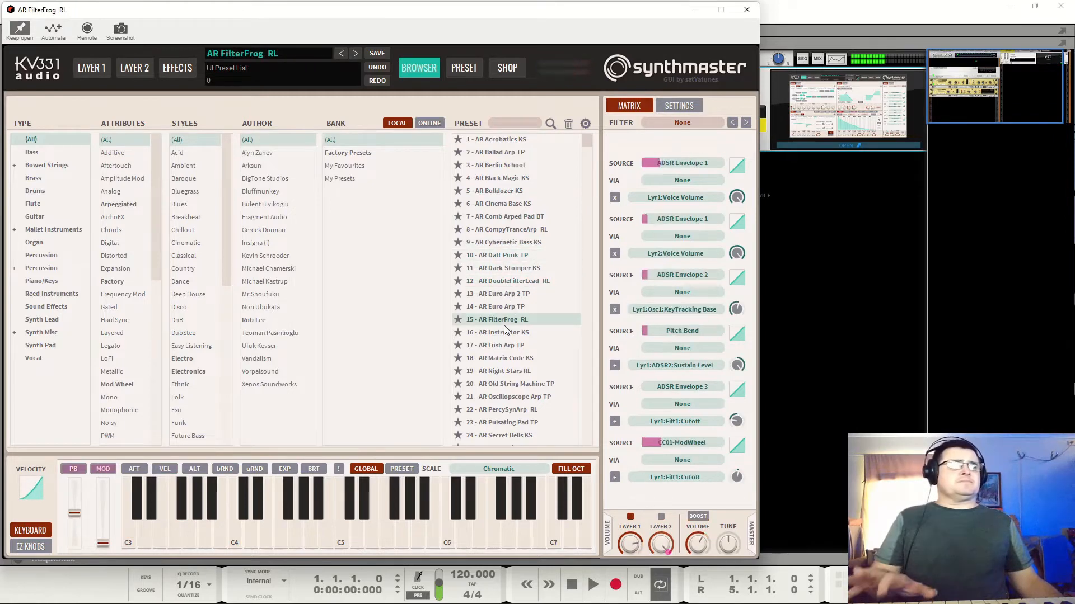
Load the AT Light of Hope KS preset and dismiss the error message.
{"action": "scroll", "coordinate": [499, 370], "scroll_direction": "down", "scroll_amount": 10}
{"action": "left_click", "coordinate": [502, 369]}
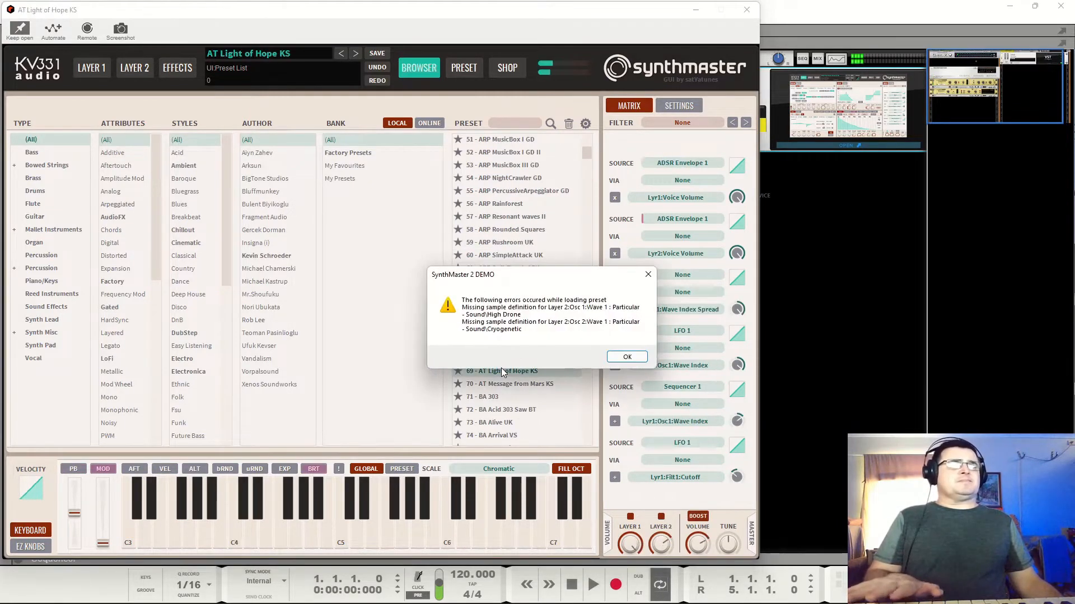
{"action": "left_click", "coordinate": [626, 359]}
Audition the bass presets BA 303, BA Juno Bass MK and BA Sick Wobs M8.
{"action": "left_click", "coordinate": [509, 398]}
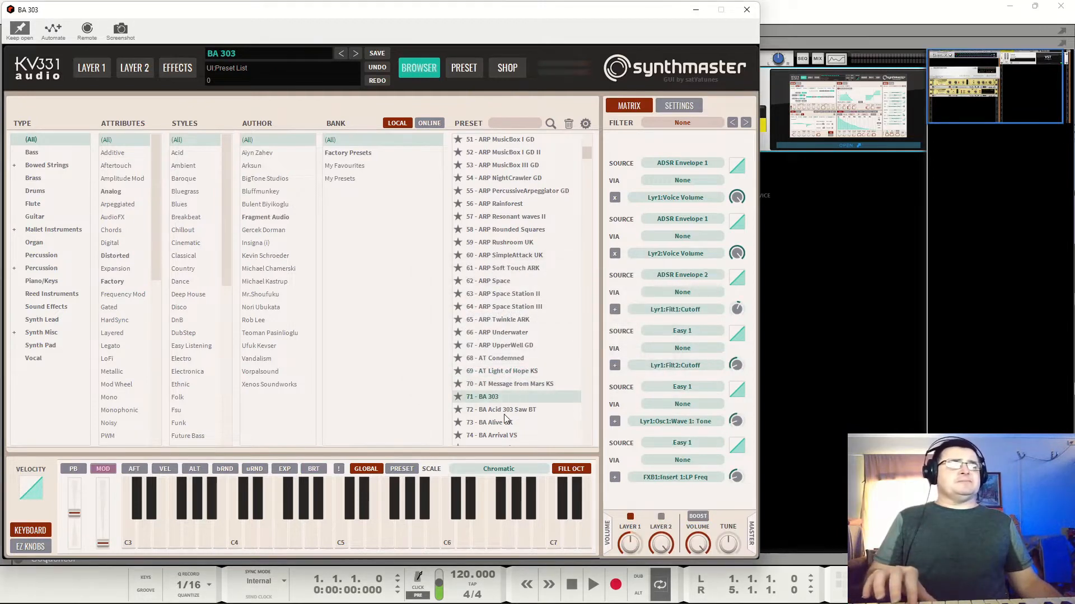
{"action": "scroll", "coordinate": [522, 331], "scroll_direction": "down", "scroll_amount": 8}
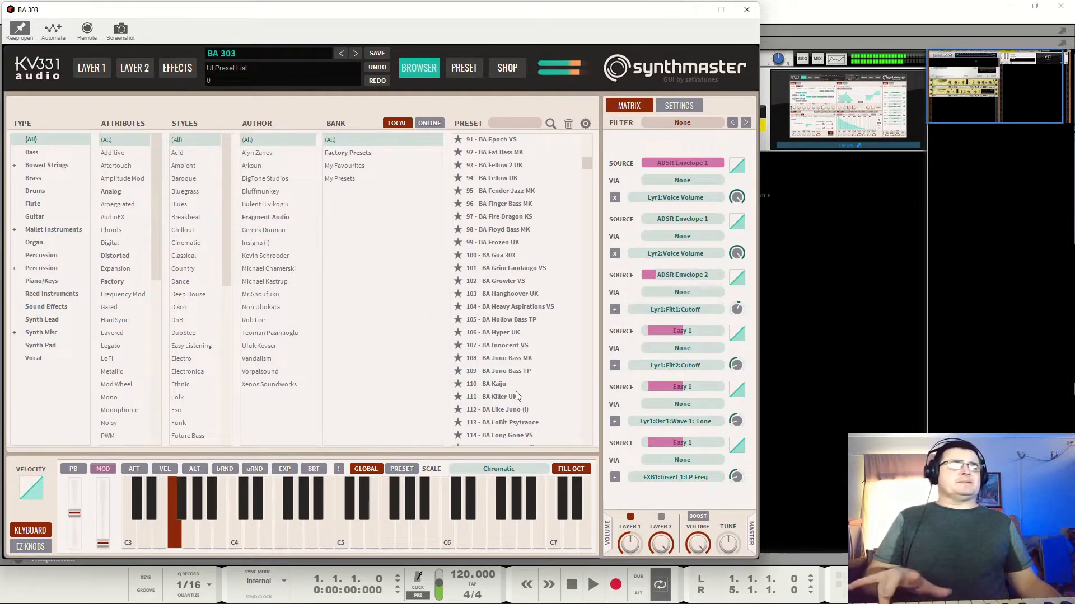
{"action": "left_click", "coordinate": [512, 358]}
{"action": "scroll", "coordinate": [511, 381], "scroll_direction": "down", "scroll_amount": 6}
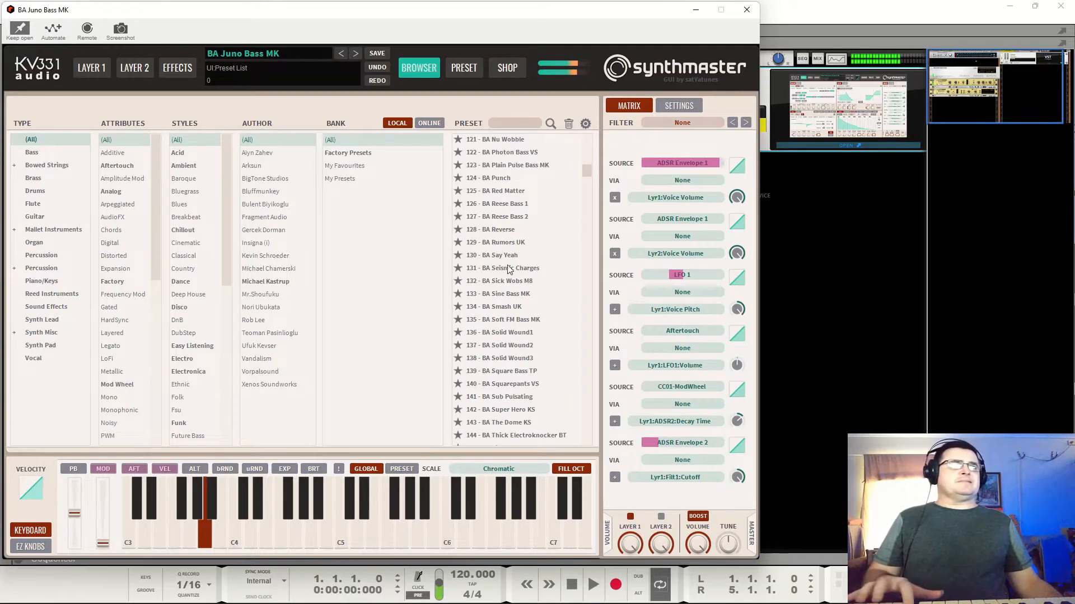
{"action": "left_click", "coordinate": [496, 281]}
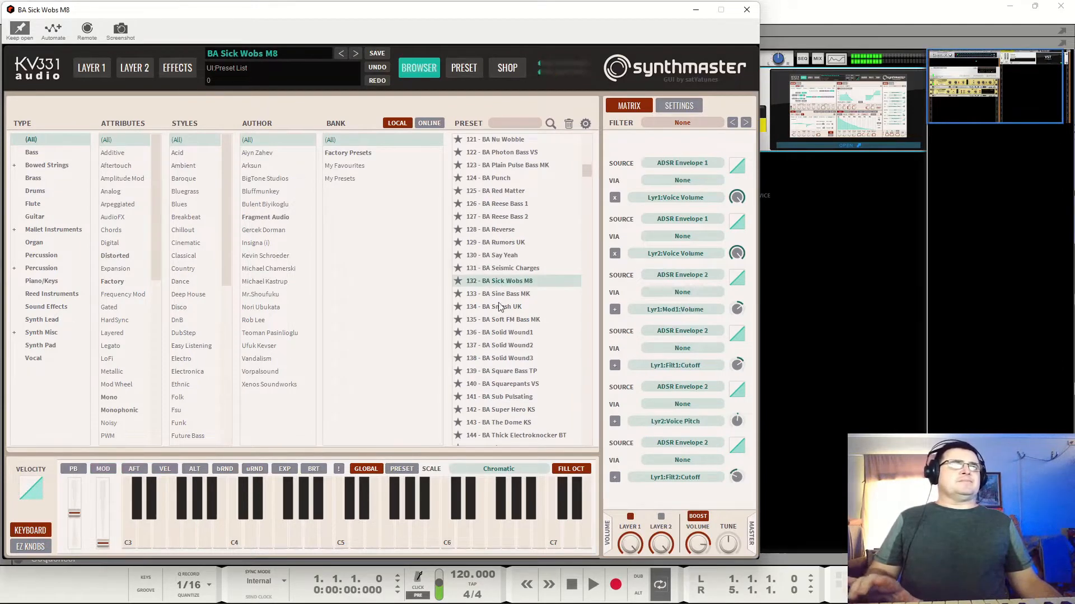
Audition the bass presets BA Solid Wound2, BA Square Bass TP and BA Super Hero KS.
{"action": "left_click", "coordinate": [505, 345]}
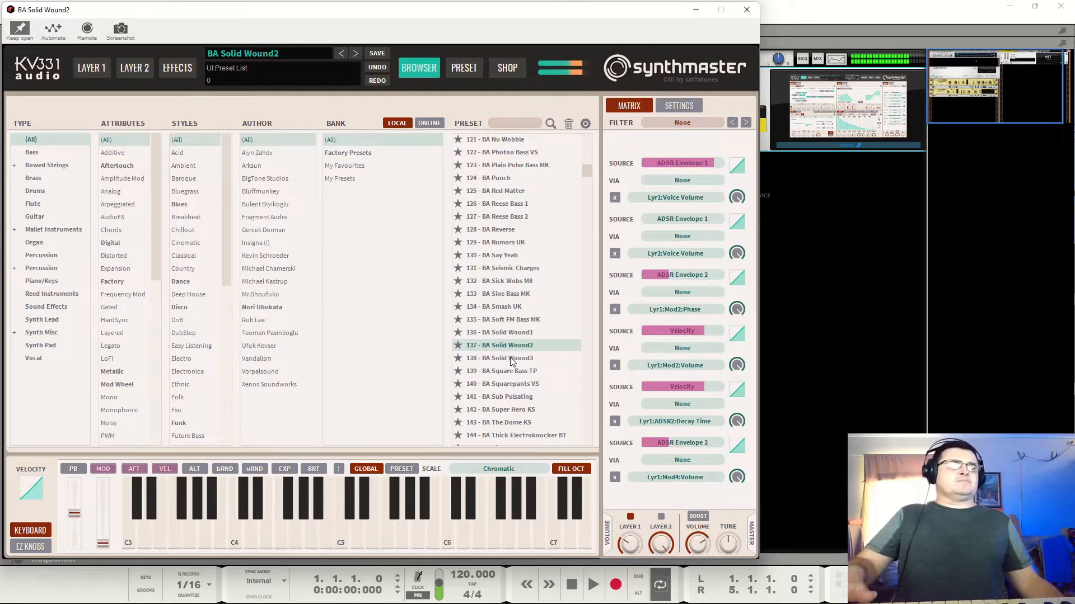
{"action": "left_click", "coordinate": [518, 371]}
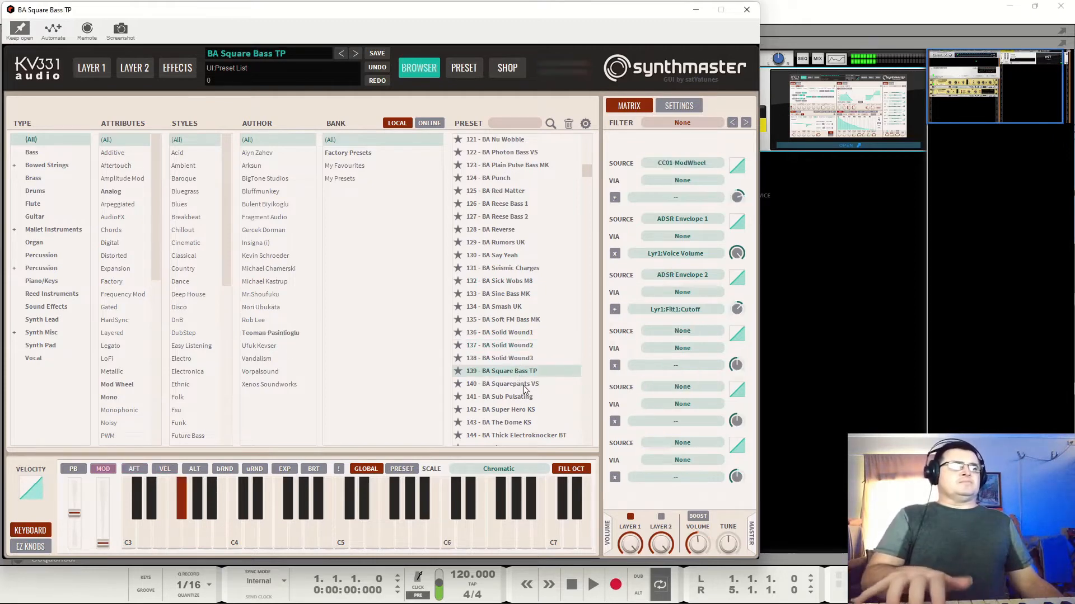
{"action": "left_click", "coordinate": [515, 409]}
Load BAS Basic FM Bass 3 BM, and look through the preset list to its end and back to its start.
{"action": "scroll", "coordinate": [515, 384], "scroll_direction": "down", "scroll_amount": 10}
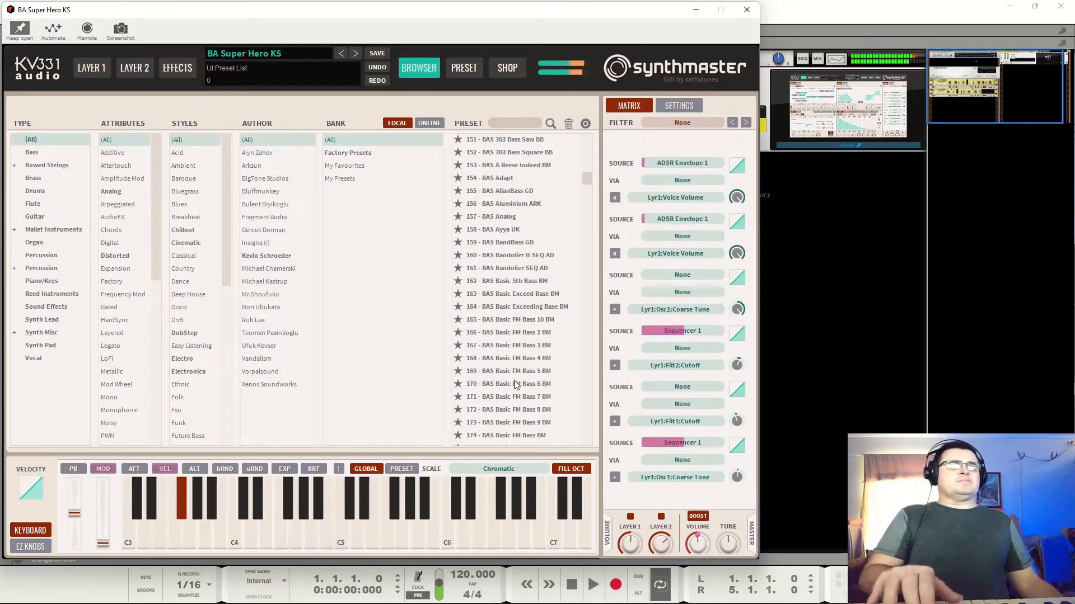
{"action": "left_click", "coordinate": [511, 345]}
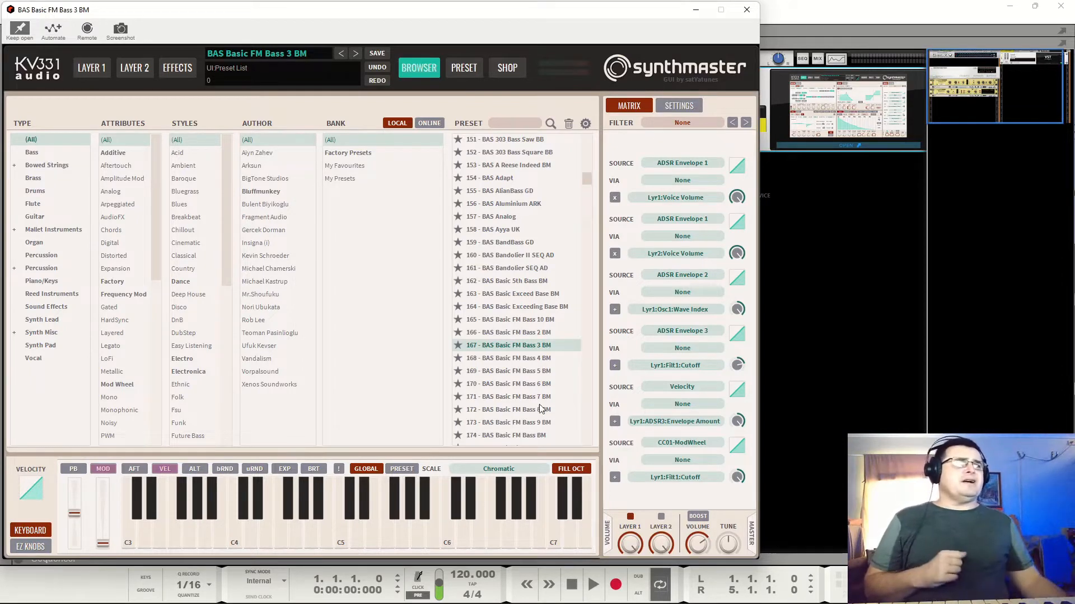
{"action": "left_click_drag", "start_coordinate": [586, 179], "coordinate": [587, 448]}
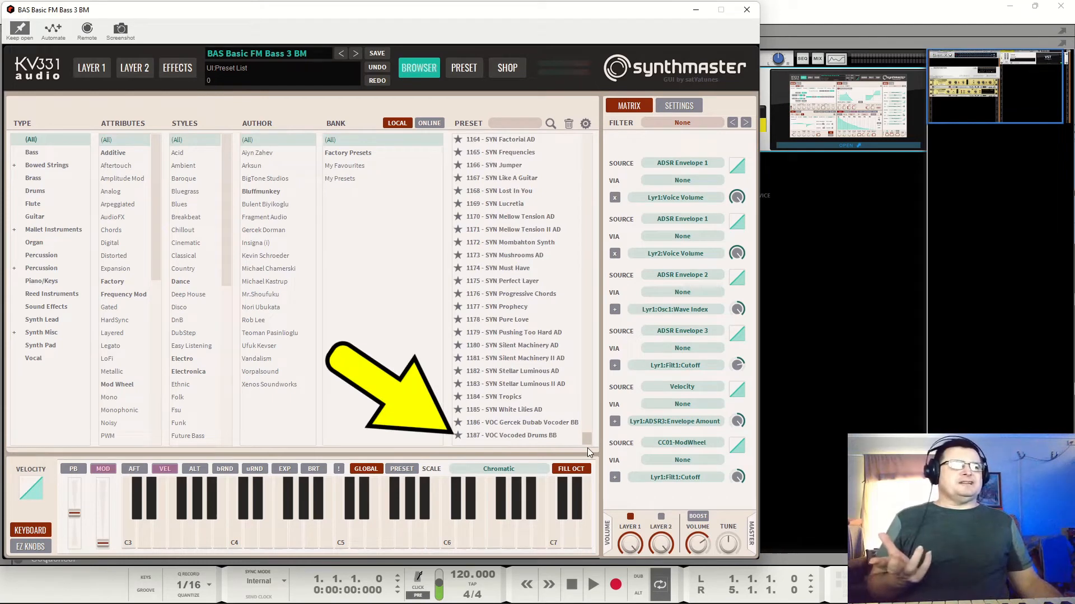
{"action": "left_click_drag", "start_coordinate": [589, 453], "coordinate": [605, 152]}
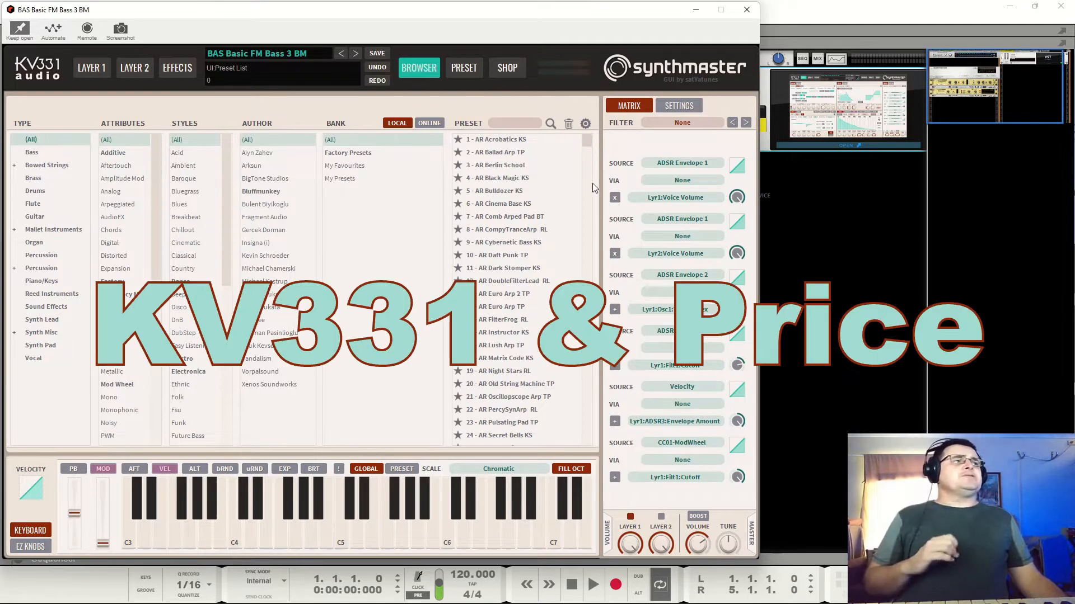
Close the SynthMaster2 plugin window, reopen it from the rack device and show the Layer 1 page.
{"action": "left_click", "coordinate": [747, 9]}
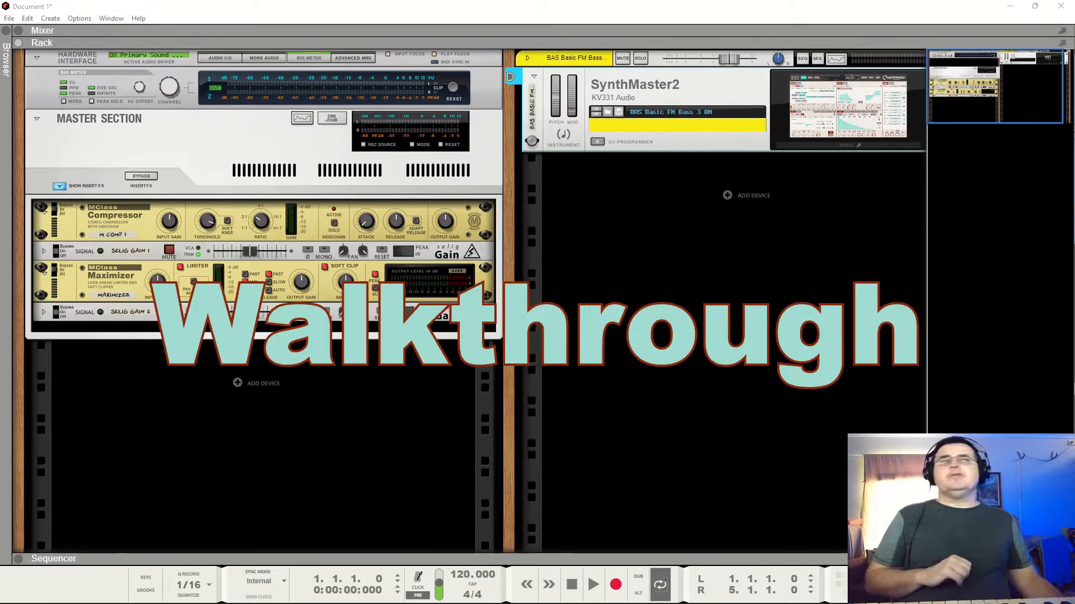
{"action": "left_click", "coordinate": [842, 145]}
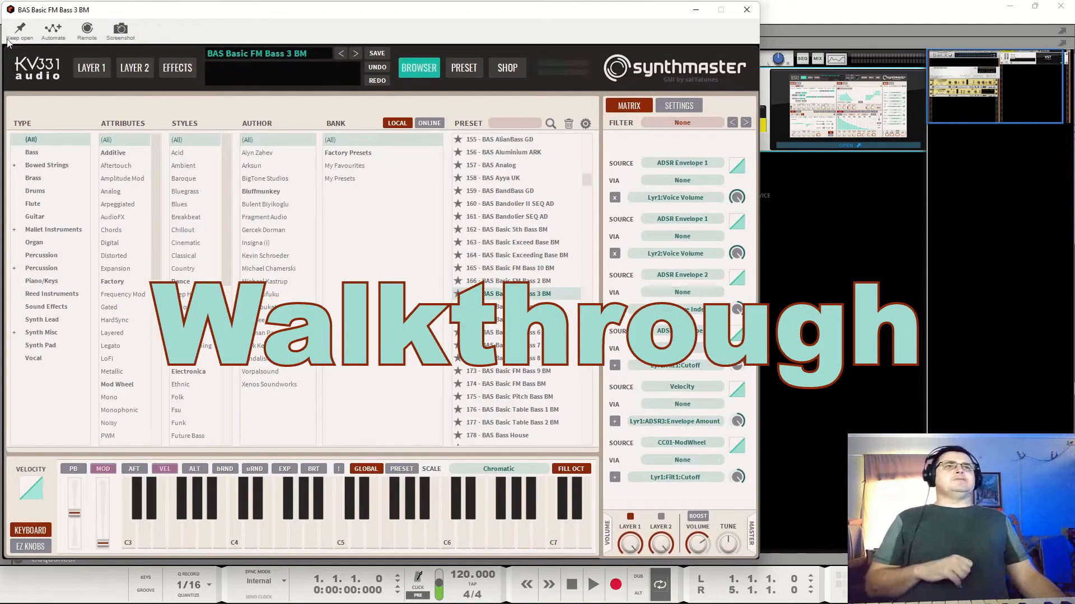
{"action": "left_click", "coordinate": [94, 73]}
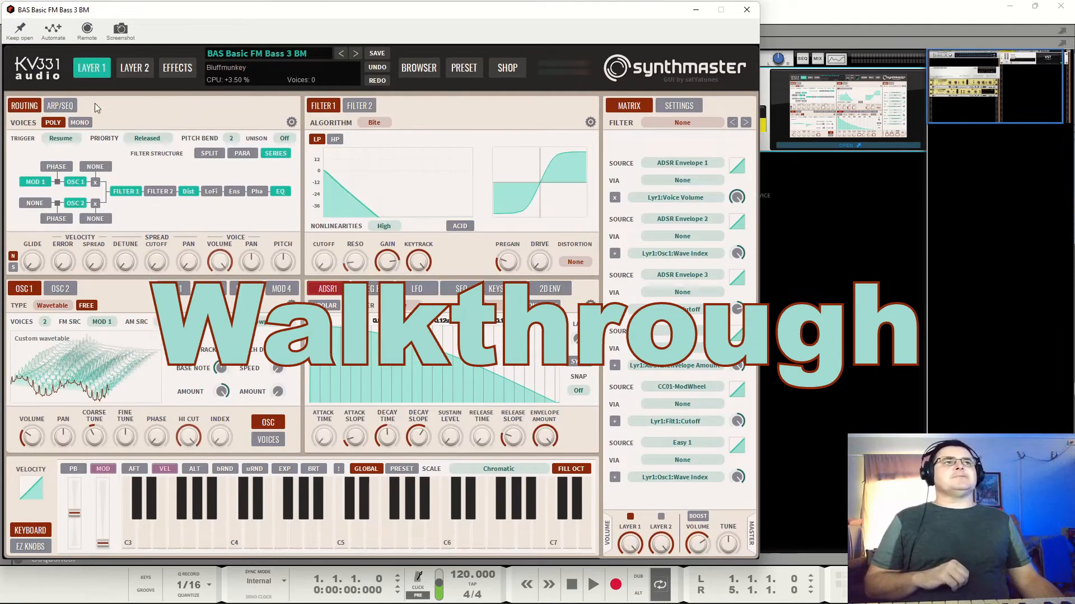
Initialize the synth to a blank new preset with Init Preset.
{"action": "left_click", "coordinate": [253, 55]}
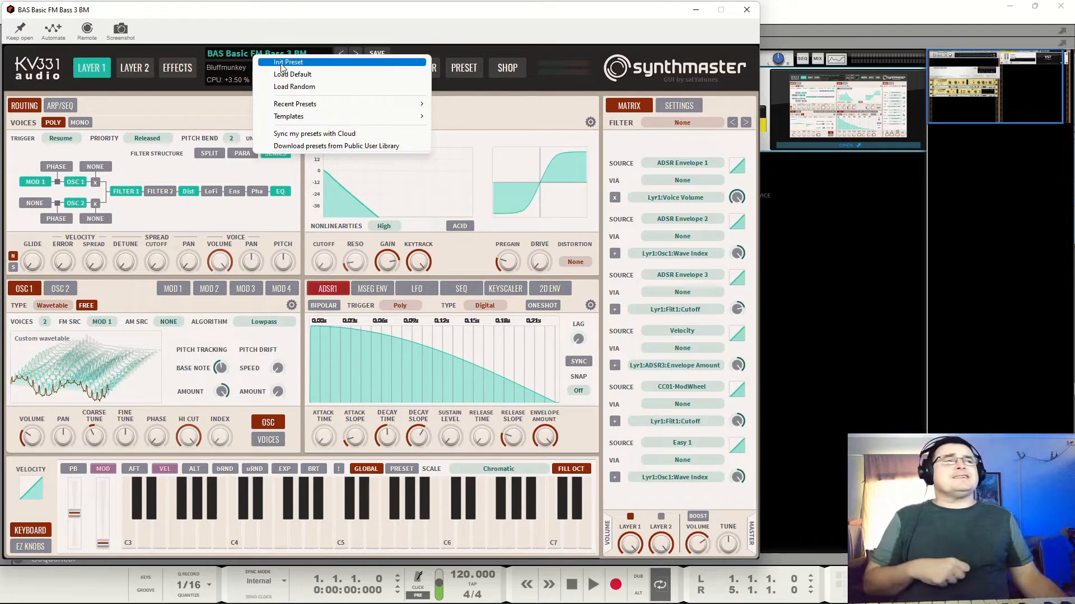
{"action": "left_click", "coordinate": [236, 58]}
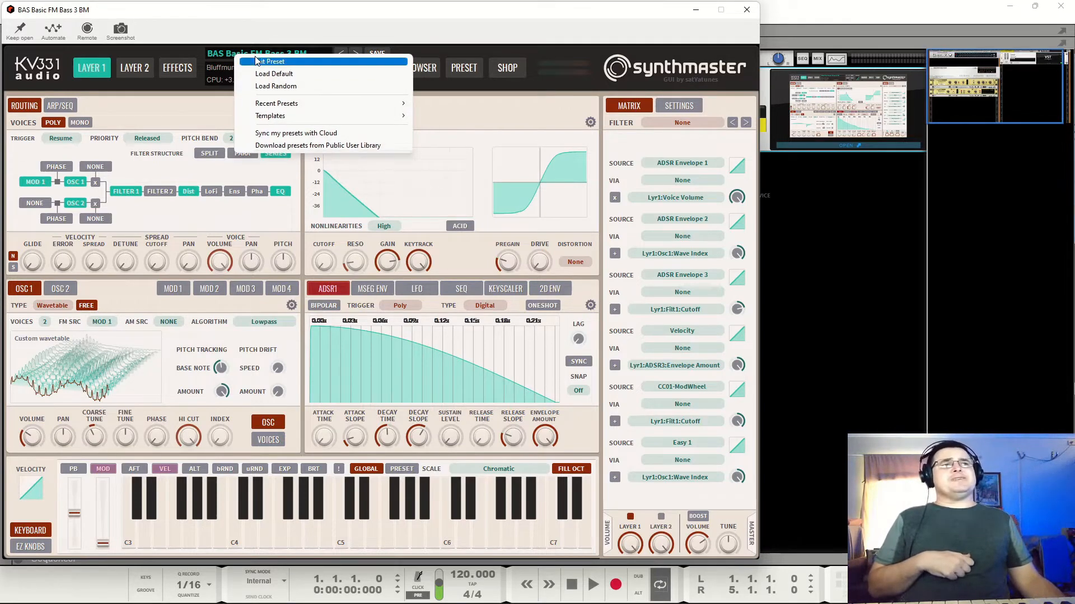
{"action": "left_click", "coordinate": [255, 61]}
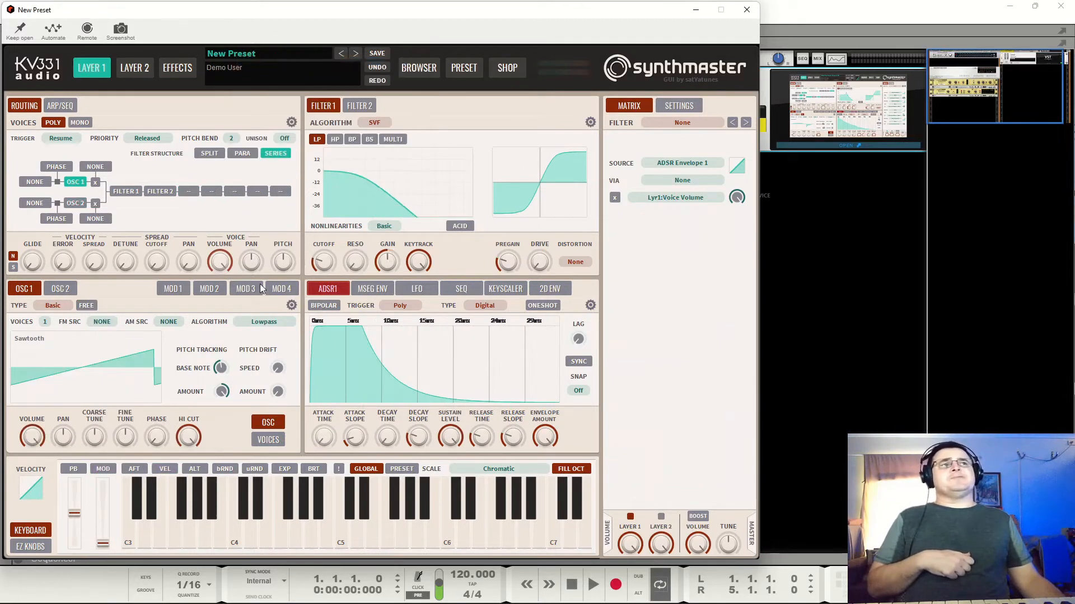
Change the global skin to sT-White-120%.
{"action": "left_click", "coordinate": [241, 55]}
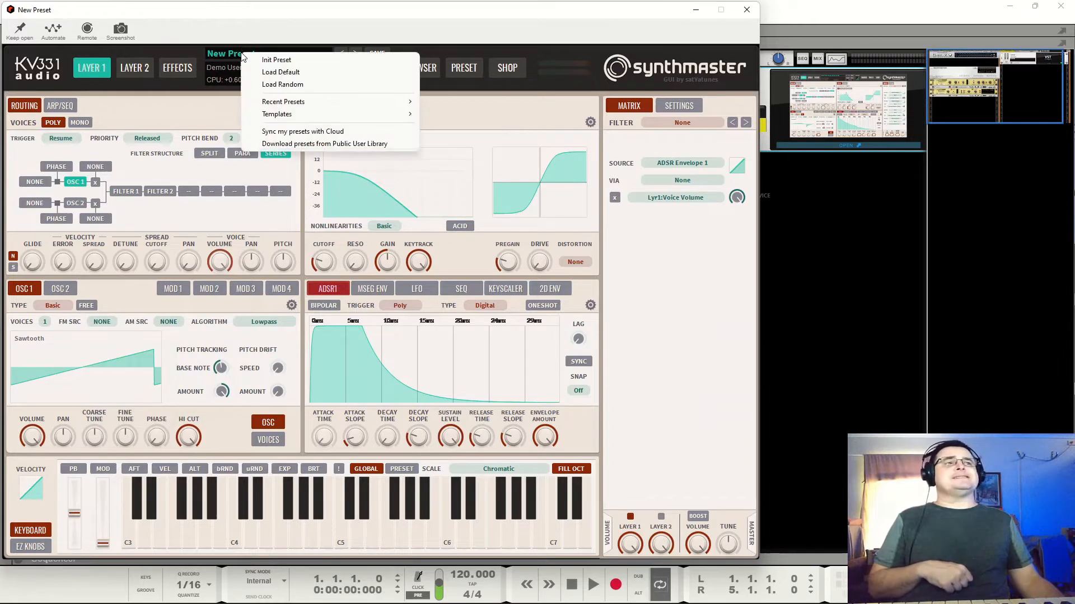
{"action": "right_click", "coordinate": [655, 267]}
{"action": "mouse_move", "coordinate": [721, 370]}
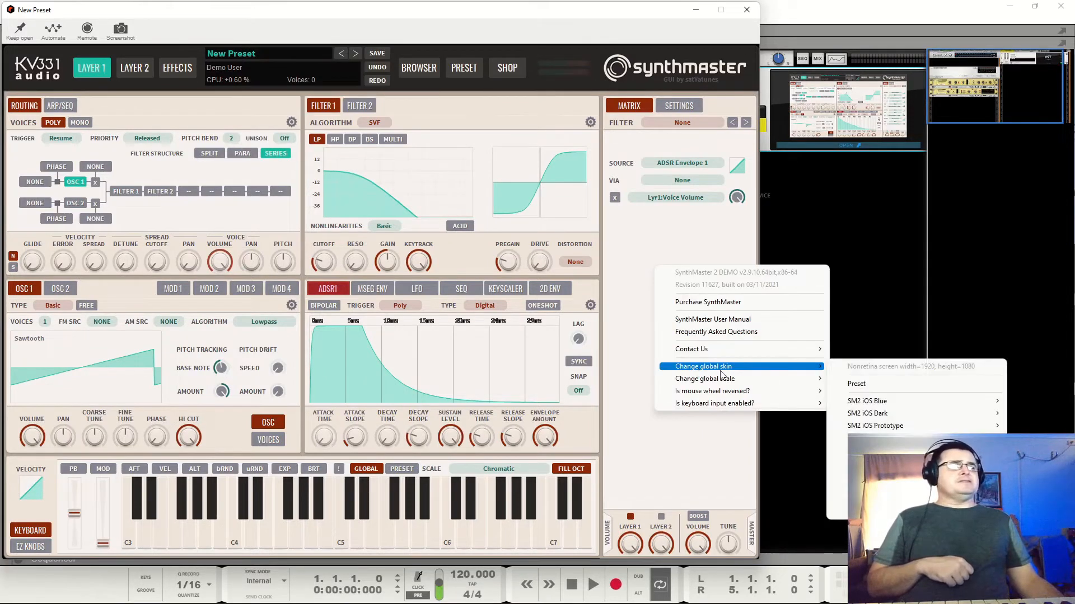
{"action": "mouse_move", "coordinate": [857, 500]}
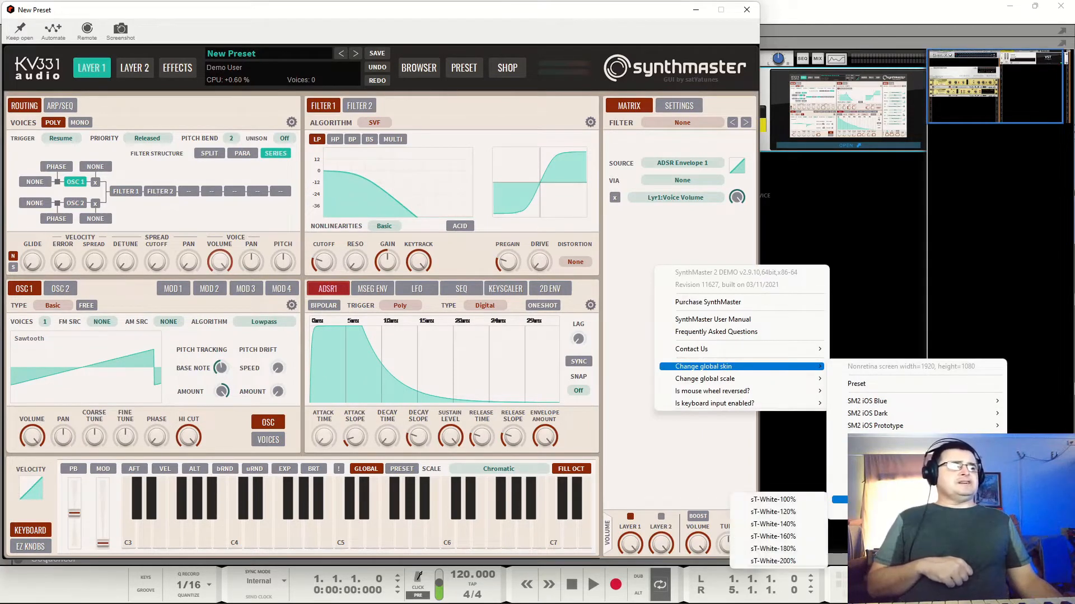
{"action": "left_click", "coordinate": [792, 515]}
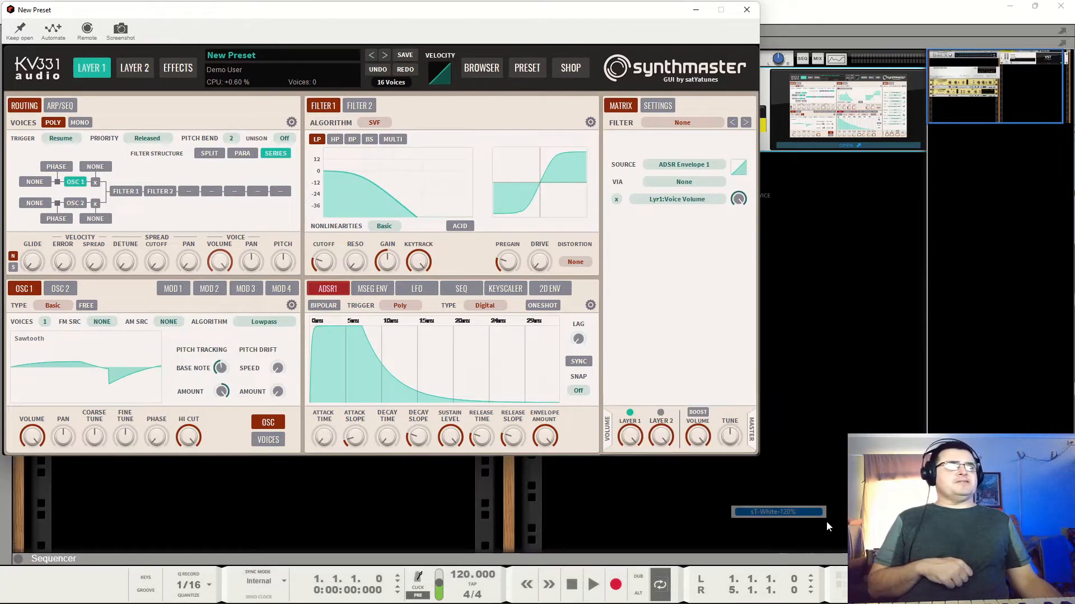
Change the global skin to the taller white variant that includes the keyboard section.
{"action": "right_click", "coordinate": [687, 234]}
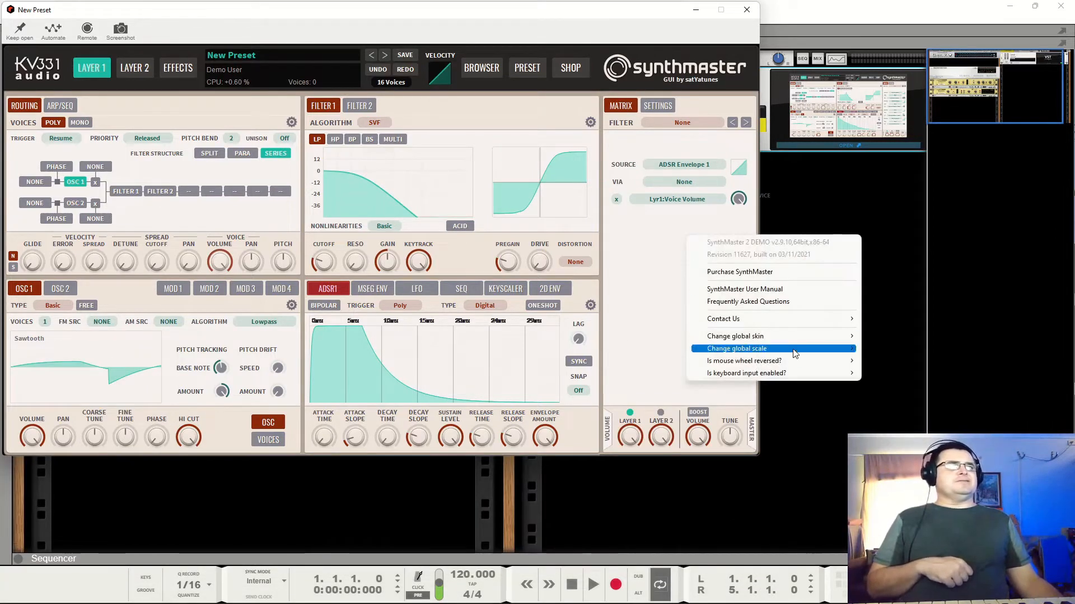
{"action": "mouse_move", "coordinate": [812, 339]}
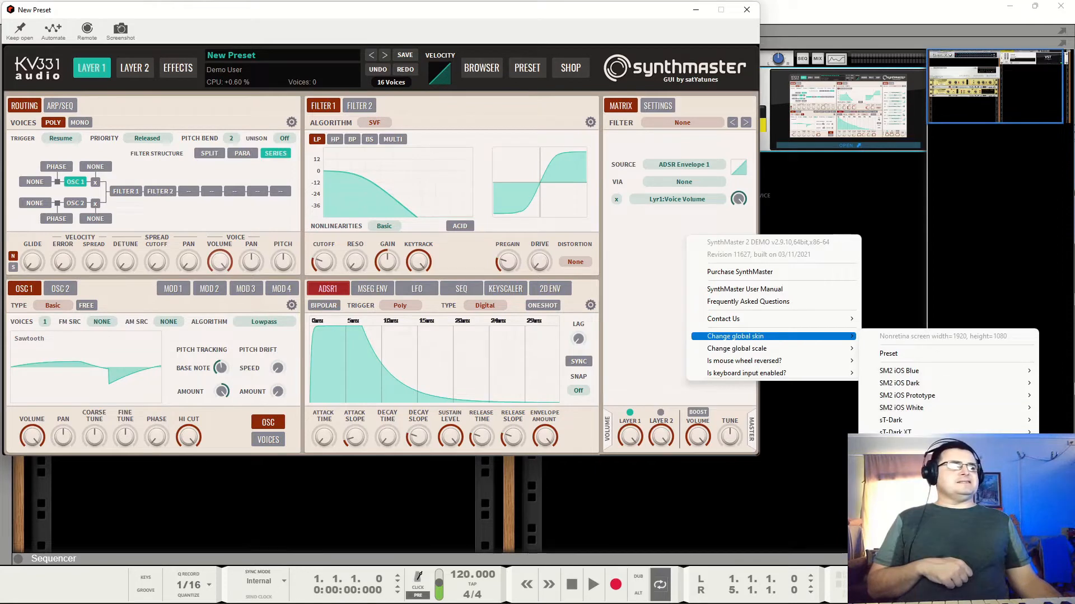
{"action": "mouse_move", "coordinate": [923, 482]}
{"action": "left_click", "coordinate": [800, 506]}
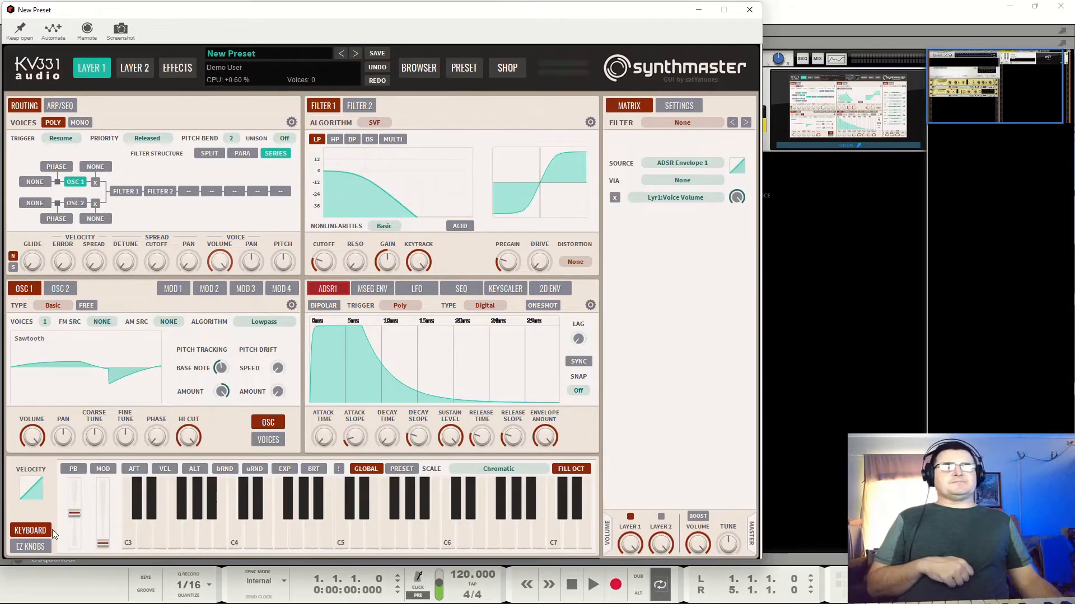
Switch the lower section back and forth between the keyboard and the EZ knobs, leaving the EZ knobs and XY pads shown.
{"action": "left_click", "coordinate": [34, 544]}
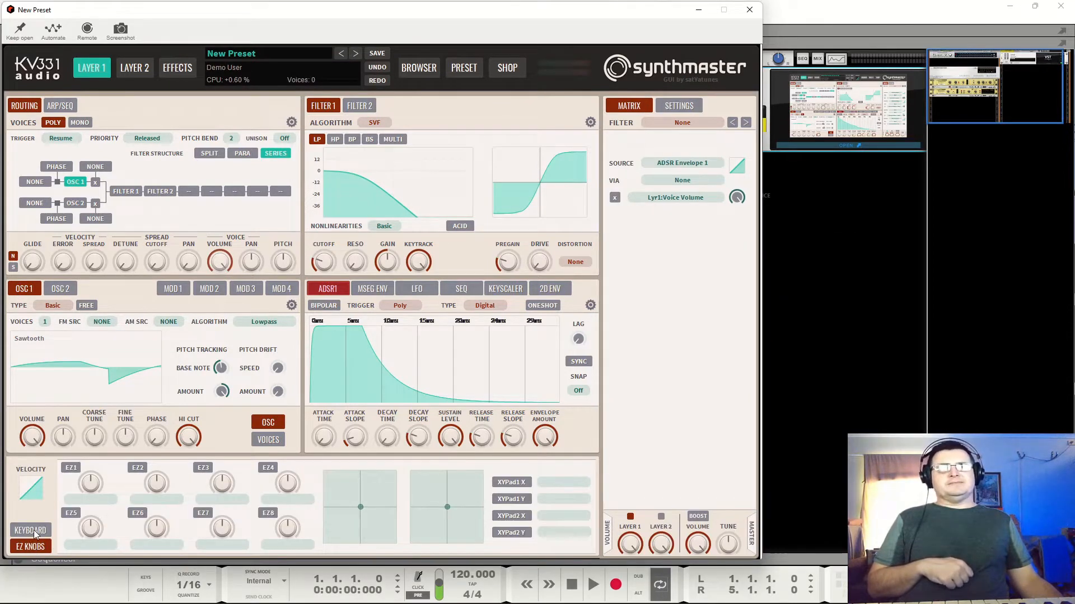
{"action": "left_click", "coordinate": [35, 532]}
{"action": "left_click", "coordinate": [33, 547]}
{"action": "left_click", "coordinate": [40, 532]}
{"action": "left_click", "coordinate": [38, 546]}
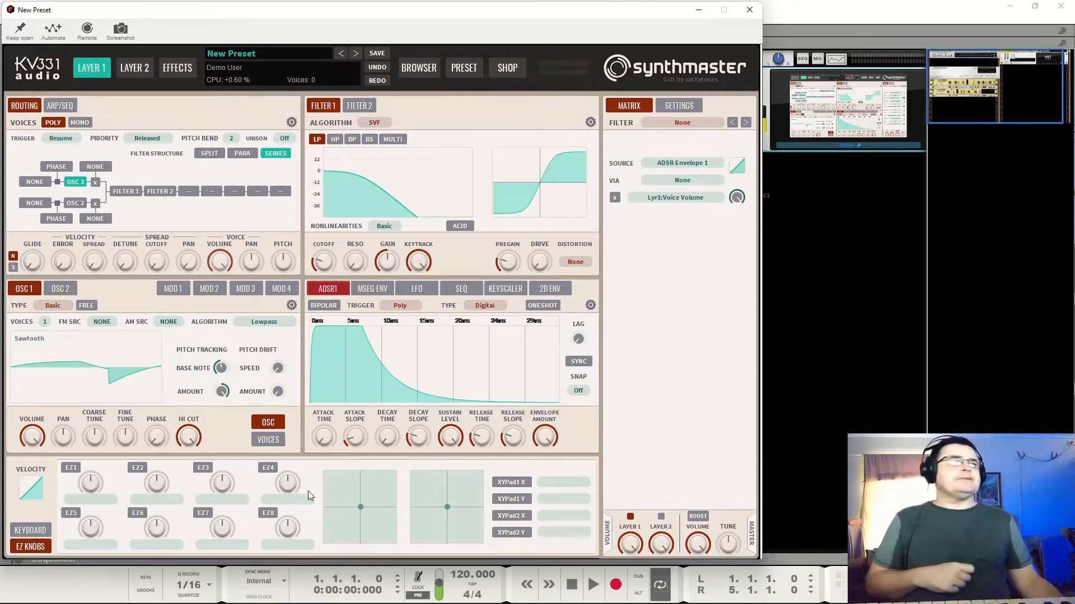
{"action": "right_click", "coordinate": [649, 290]}
{"action": "mouse_move", "coordinate": [734, 390]}
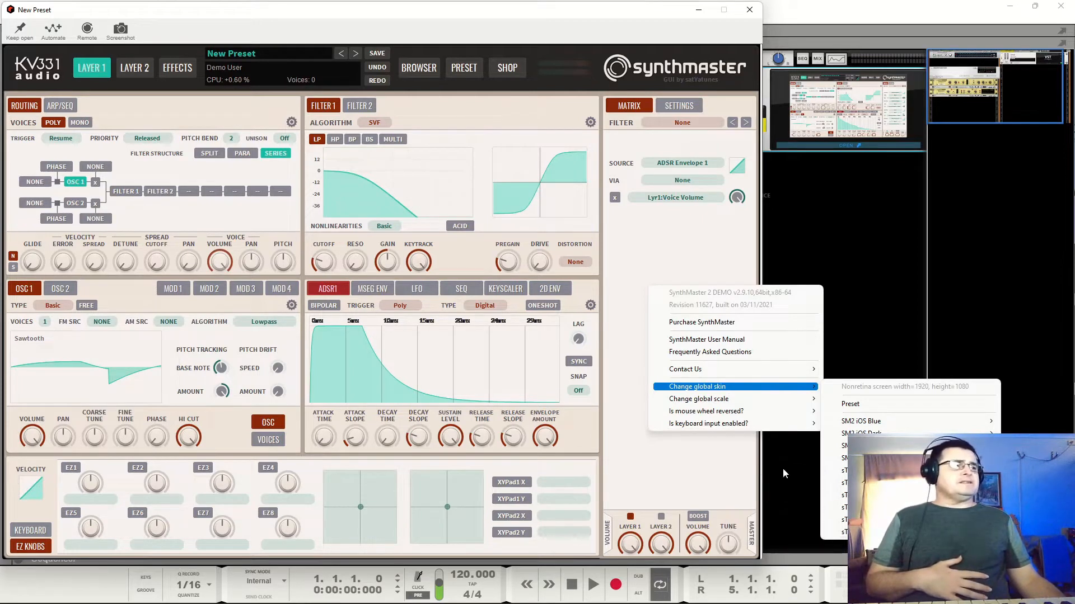
{"action": "left_click", "coordinate": [664, 463]}
Show the keyboard section and filter the matrix by its modulation sources, including aftertouch and bipolar random, ending on the mod wheel.
{"action": "left_click", "coordinate": [30, 530]}
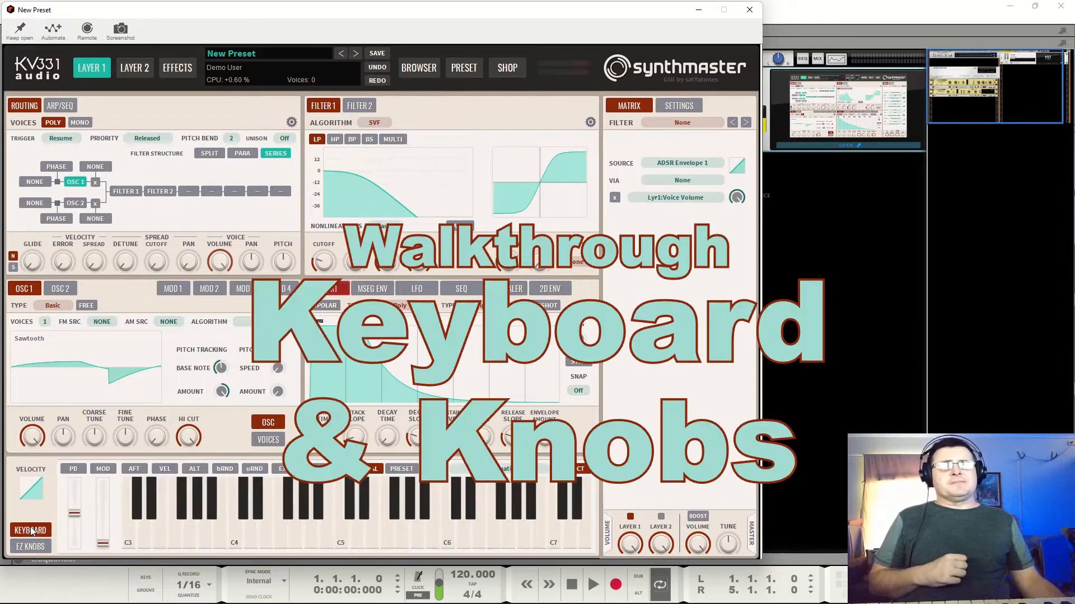
{"action": "left_click", "coordinate": [104, 469]}
{"action": "left_click", "coordinate": [85, 472]}
{"action": "left_click", "coordinate": [139, 470]}
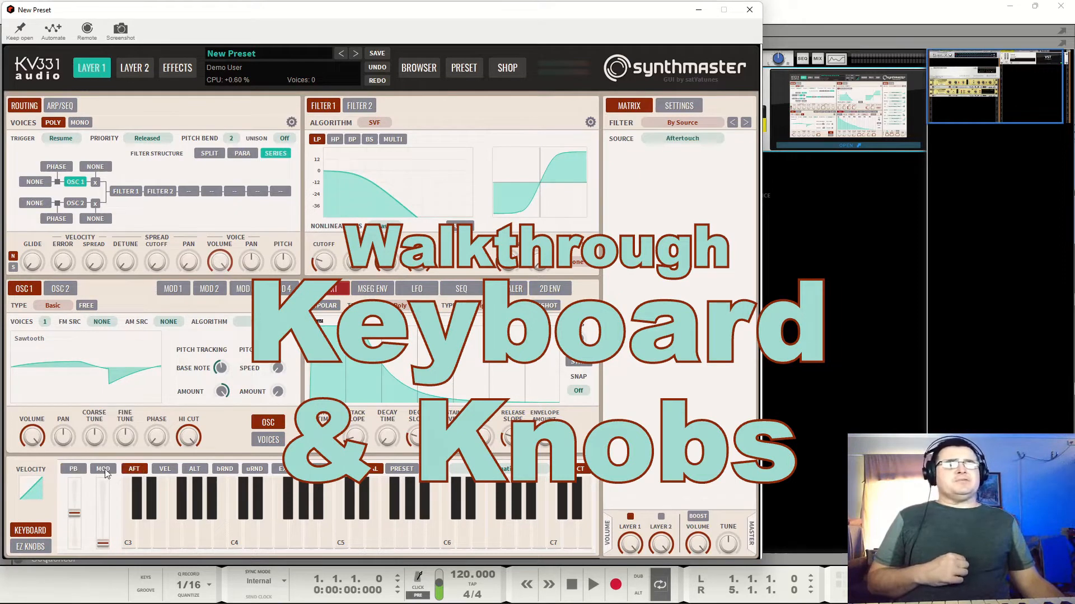
{"action": "left_click", "coordinate": [105, 472]}
{"action": "left_click", "coordinate": [168, 471]}
{"action": "left_click", "coordinate": [185, 472]}
{"action": "left_click", "coordinate": [224, 469]}
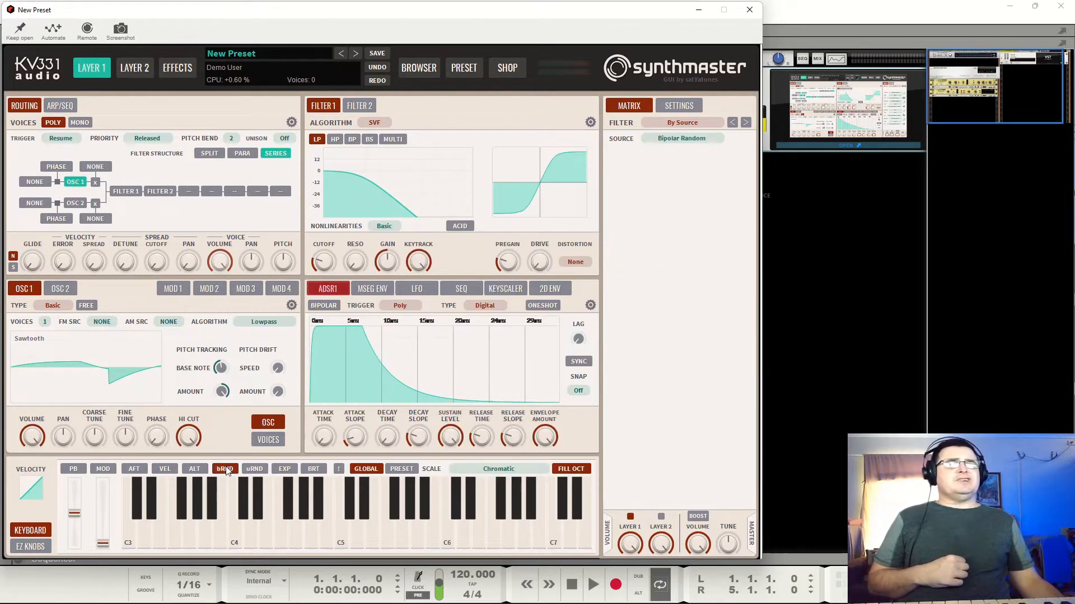
{"action": "left_click", "coordinate": [106, 471]}
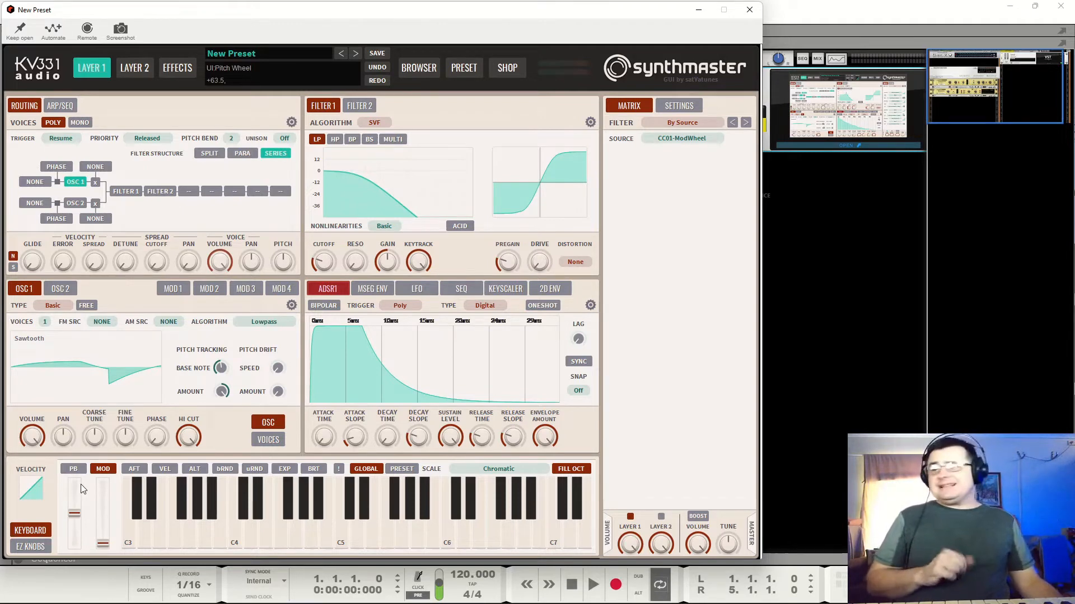
Show the EZ knobs, add Easy 1 as a modulation of Filter 1's cutoff, and turn the EZ1 knob down to 43.
{"action": "left_click", "coordinate": [27, 545]}
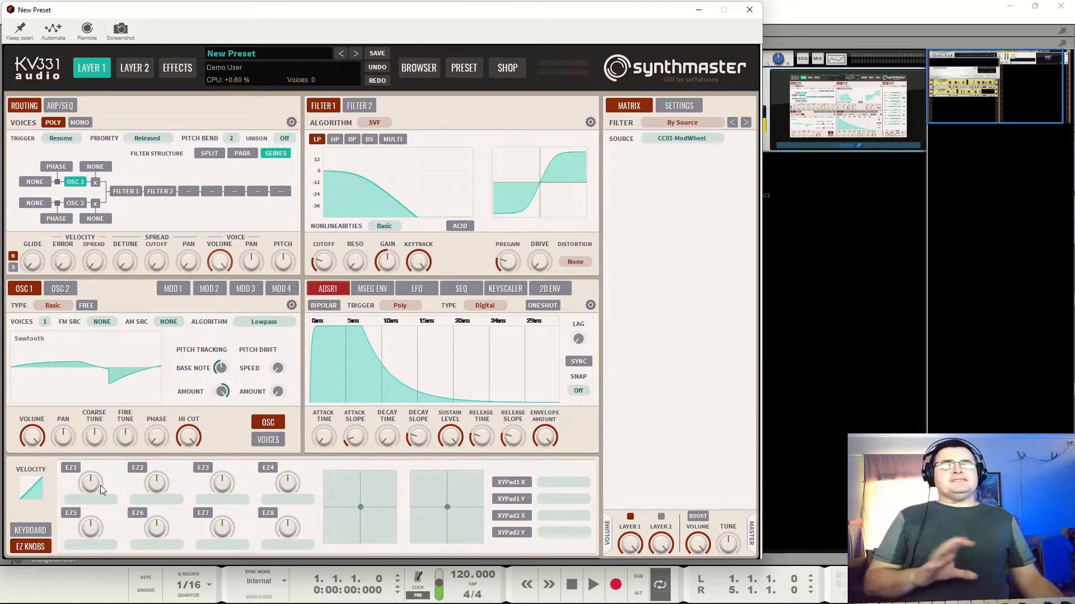
{"action": "mouse_move", "coordinate": [91, 483]}
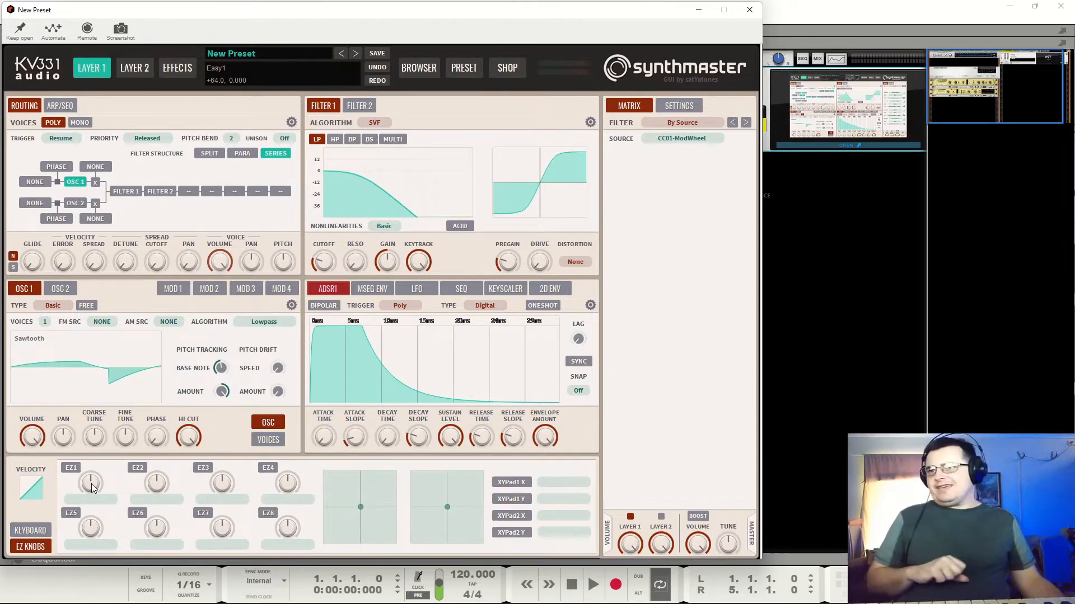
{"action": "right_click", "coordinate": [92, 484]}
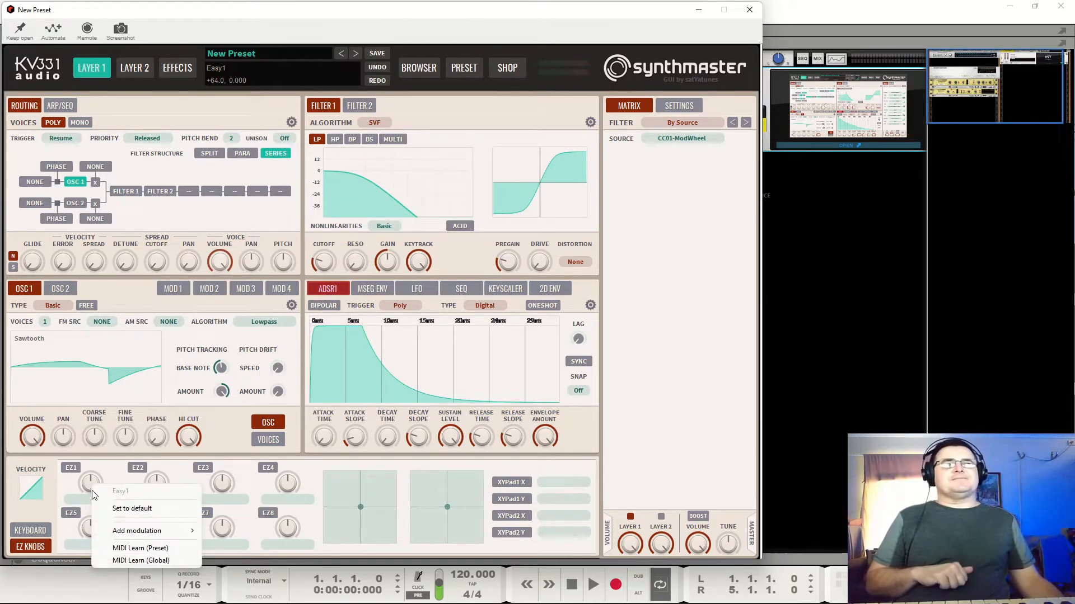
{"action": "right_click", "coordinate": [323, 263]}
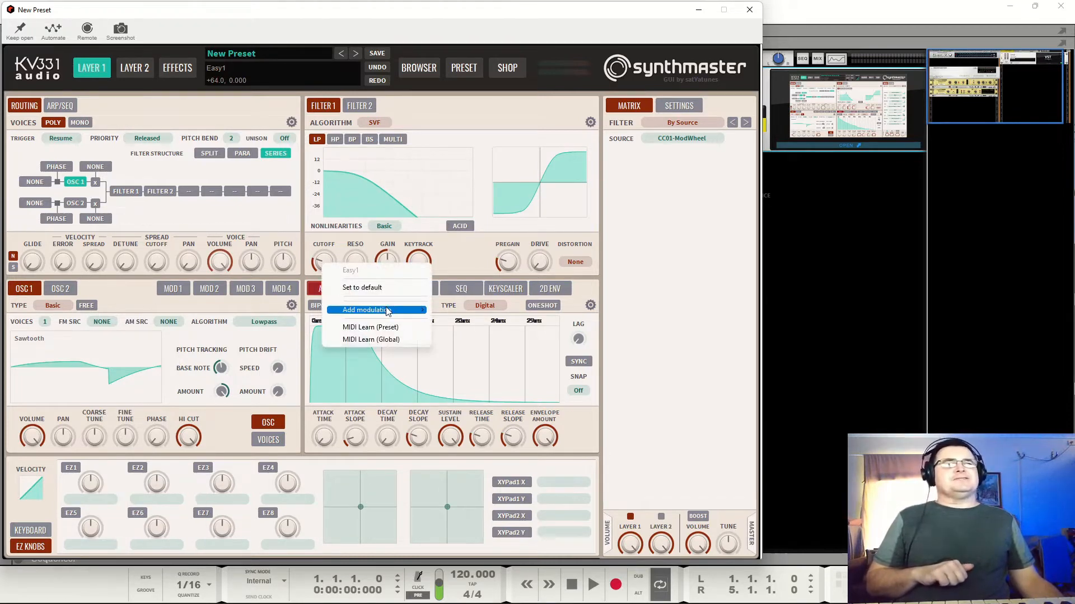
{"action": "mouse_move", "coordinate": [389, 309]}
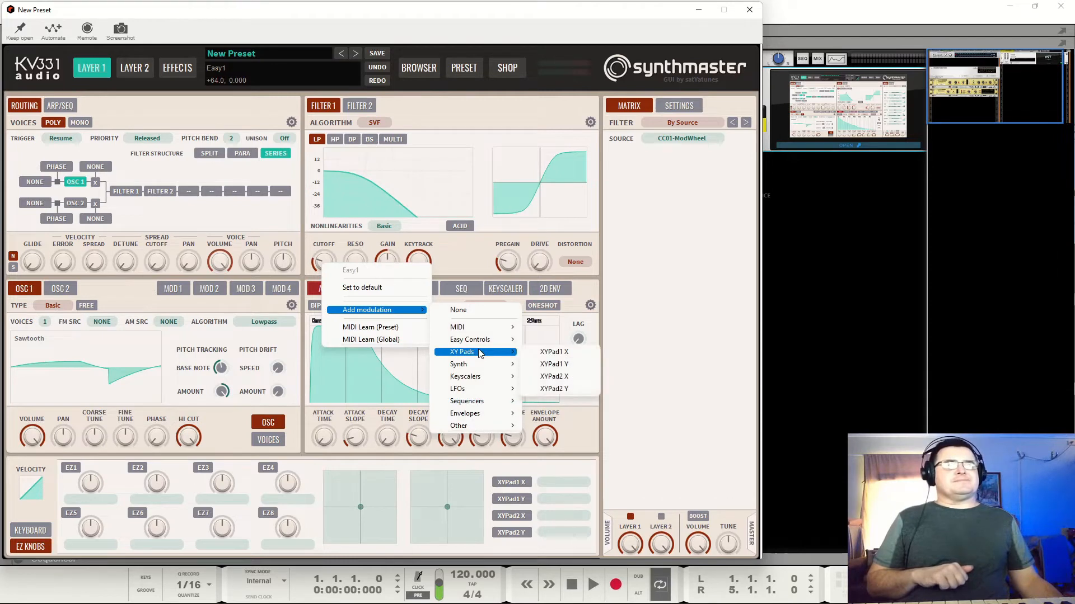
{"action": "mouse_move", "coordinate": [470, 340]}
{"action": "left_click", "coordinate": [548, 342]}
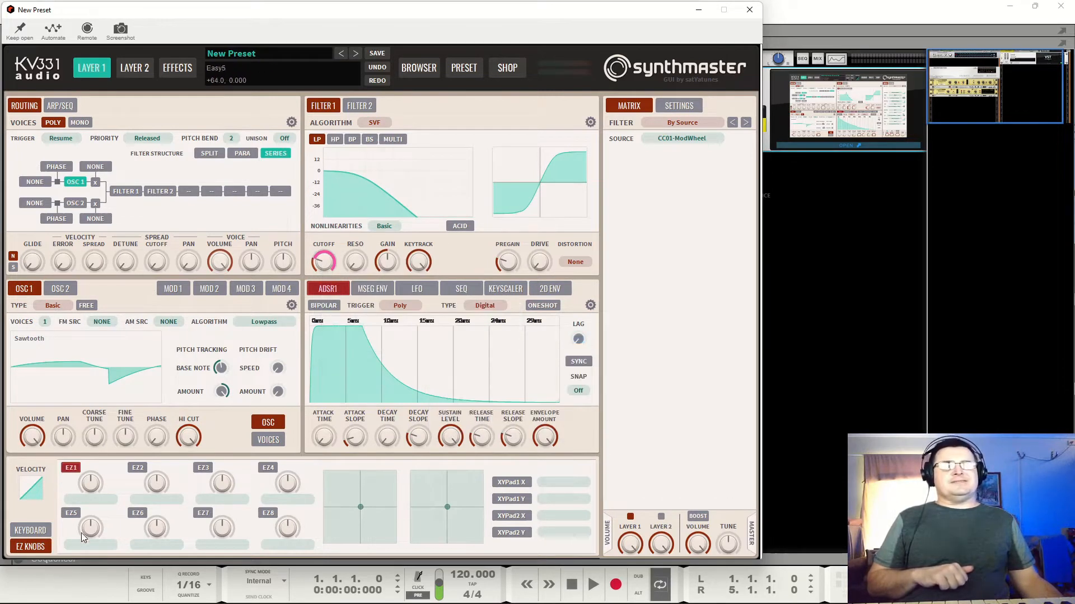
{"action": "left_click_drag", "start_coordinate": [95, 485], "coordinate": [100, 515]}
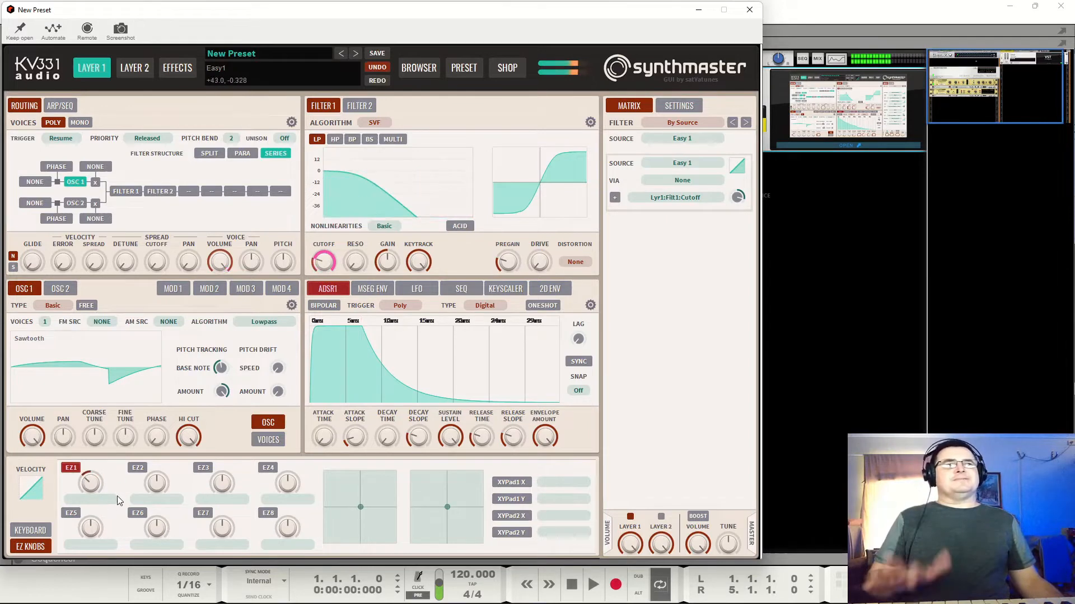
Clear all modulations from Filter 1's cutoff and raise the cutoff to about 74 (883.5 Hz).
{"action": "right_click", "coordinate": [322, 263]}
{"action": "left_click", "coordinate": [363, 290]}
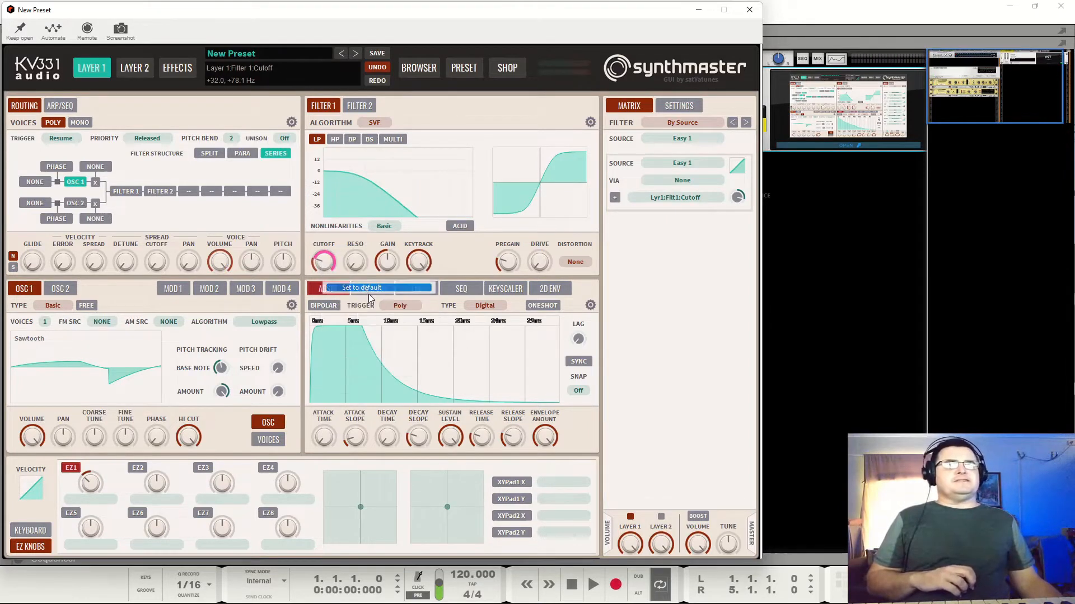
{"action": "right_click", "coordinate": [328, 264]}
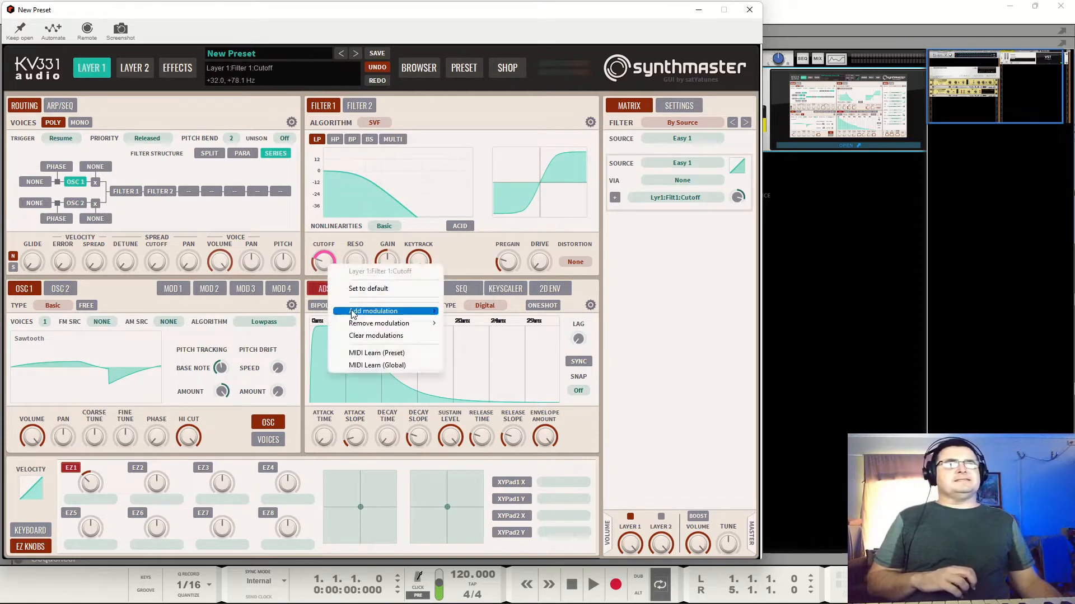
{"action": "left_click", "coordinate": [375, 335]}
{"action": "left_click_drag", "start_coordinate": [330, 262], "coordinate": [330, 244]}
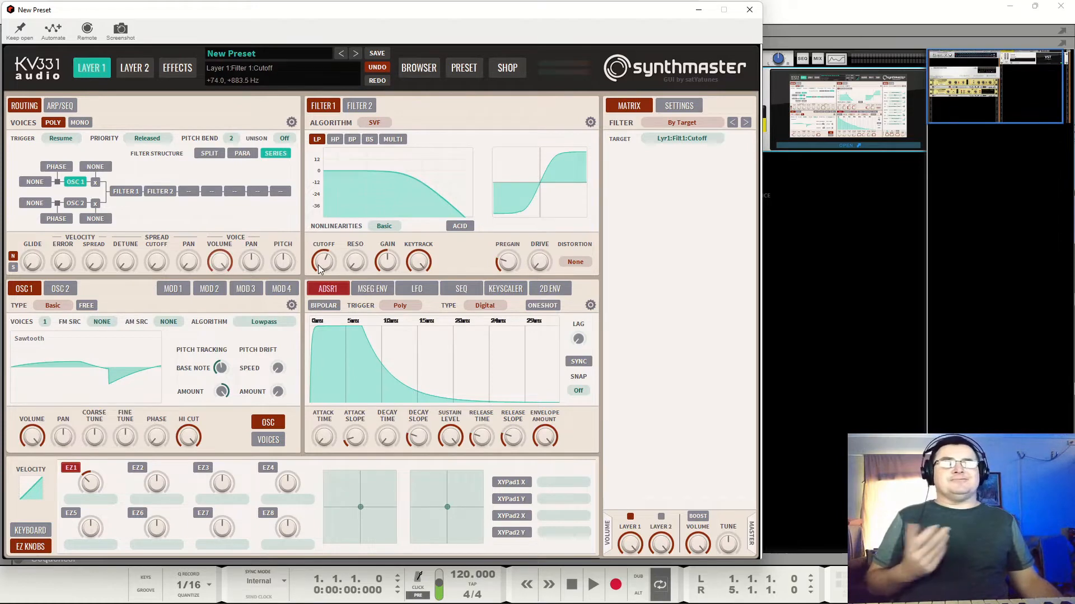
Reset the EZ1 knob to its default and filter the matrix by the Easy 1 source.
{"action": "right_click", "coordinate": [93, 482]}
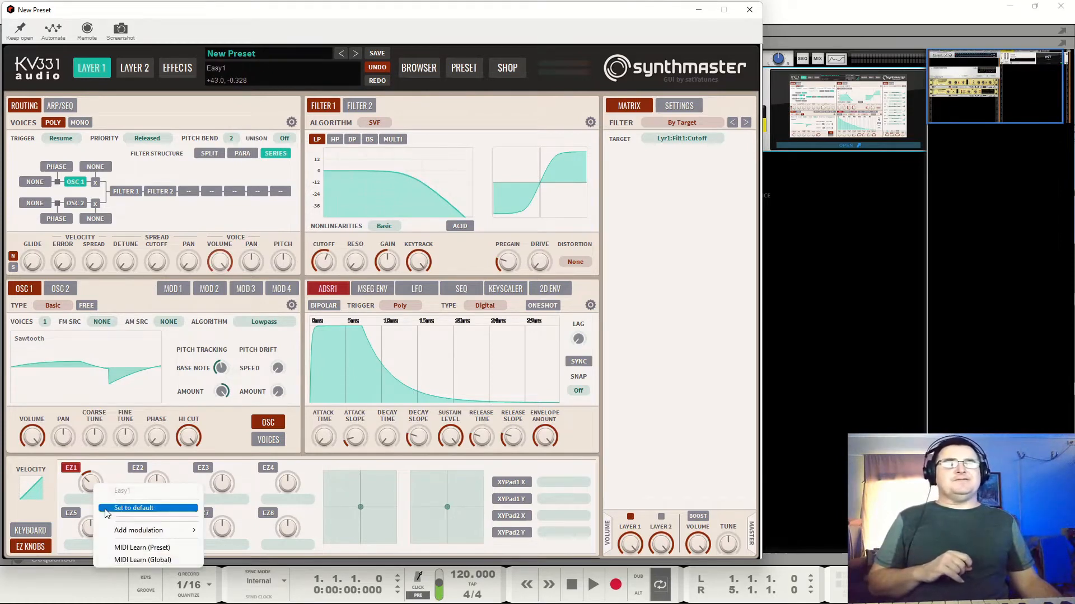
{"action": "left_click", "coordinate": [106, 509]}
{"action": "left_click", "coordinate": [74, 471]}
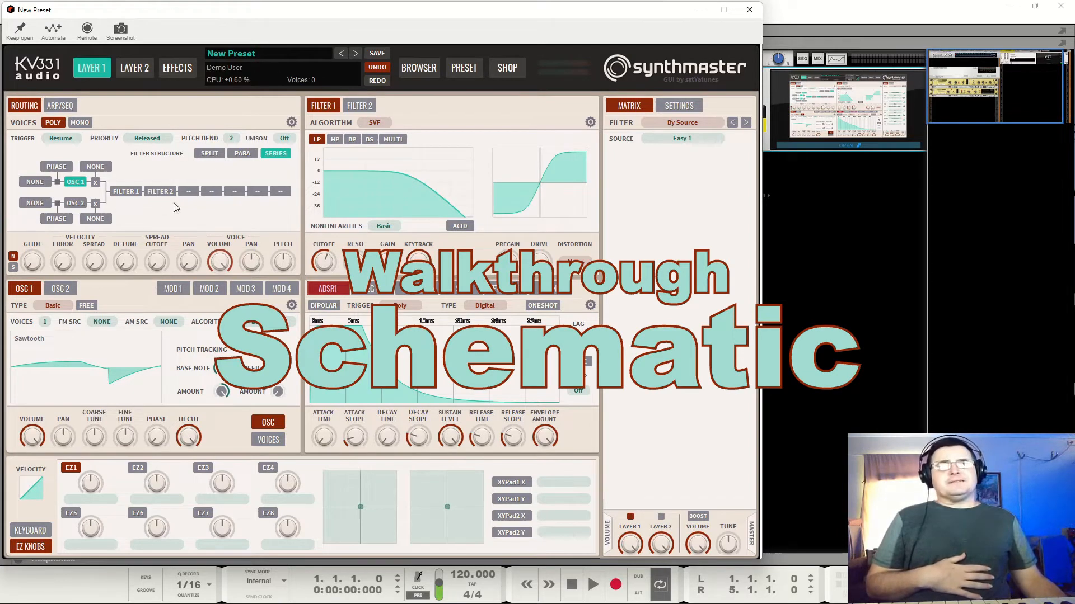
Switch Filter 1 on and off twice in the routing schematic, leaving it bypassed.
{"action": "left_click", "coordinate": [128, 190]}
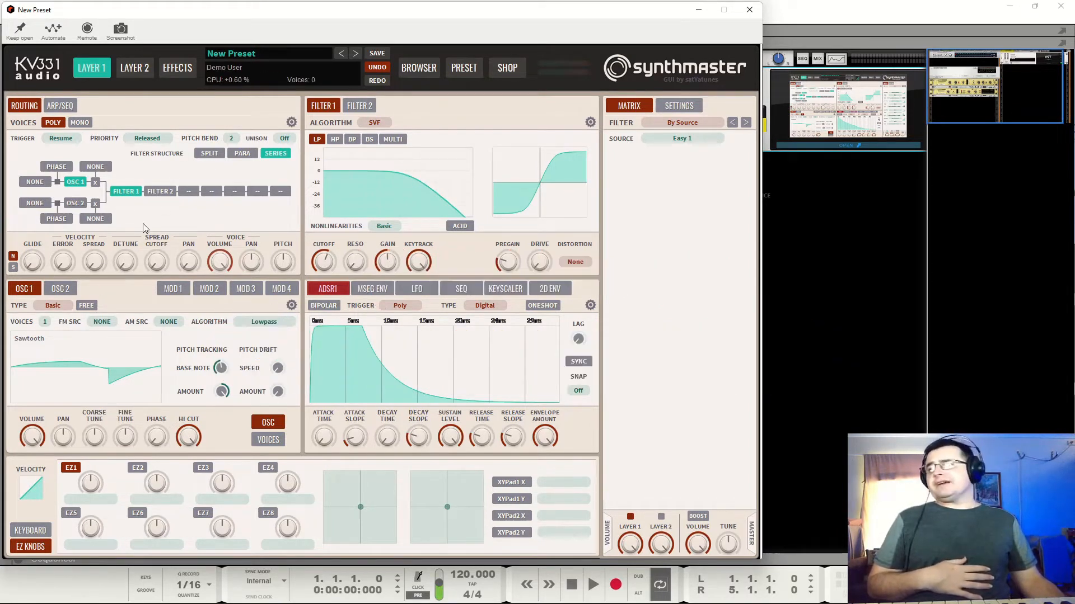
{"action": "left_click", "coordinate": [131, 190]}
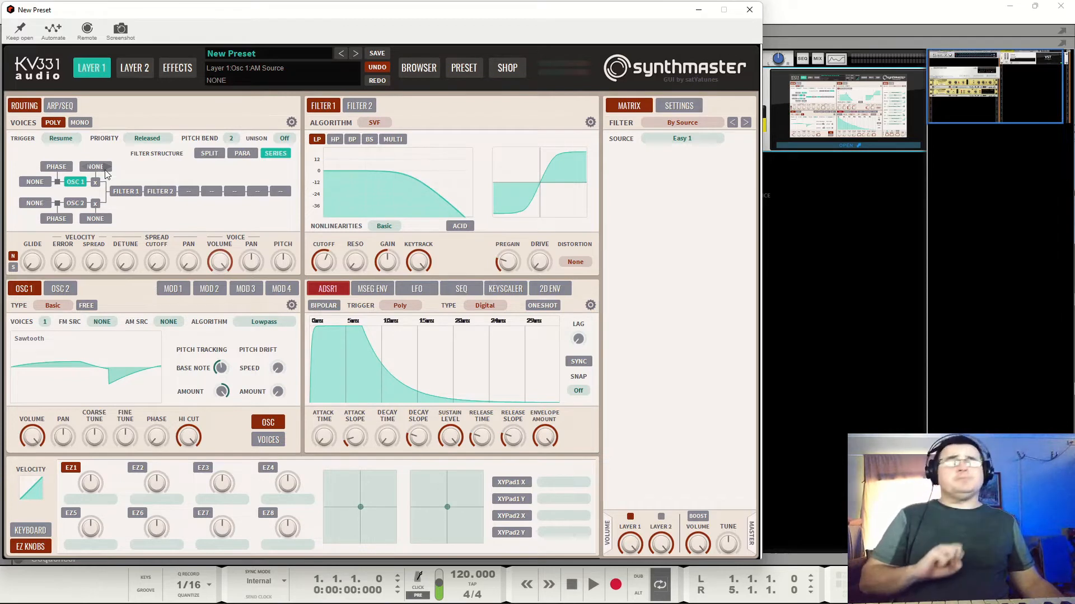
{"action": "left_click", "coordinate": [131, 192]}
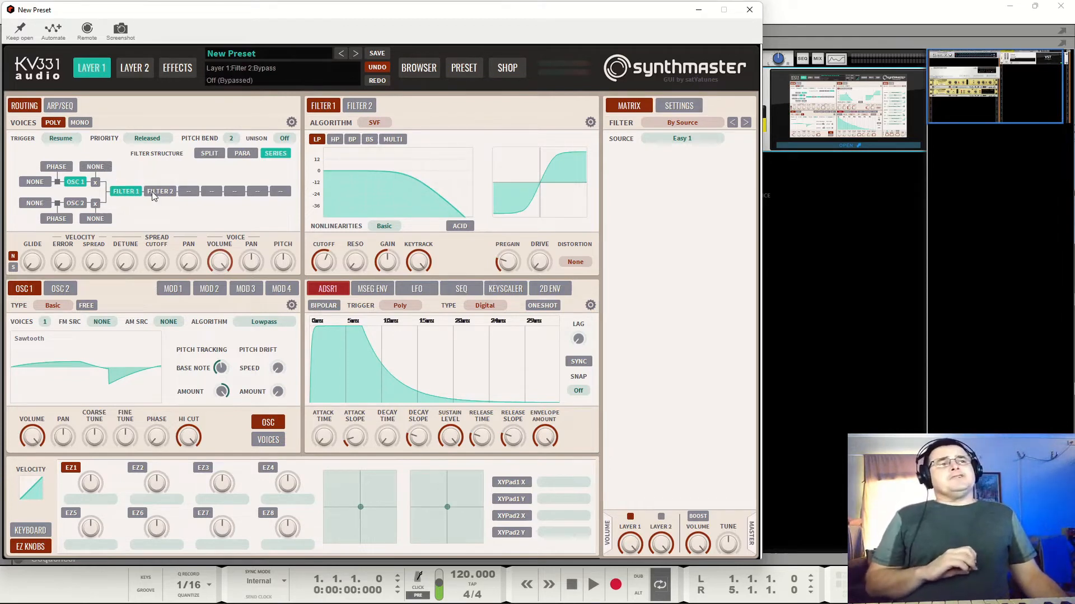
{"action": "left_click", "coordinate": [127, 191]}
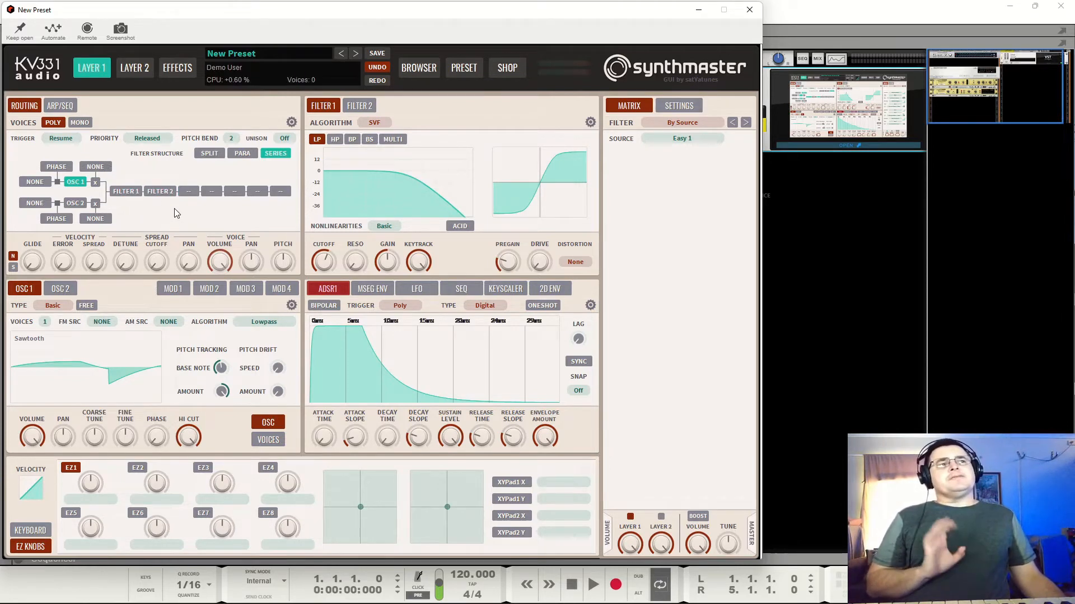
Set the filter structure to Split and activate oscillator 2 with its fine tune raised slightly.
{"action": "left_click", "coordinate": [215, 155]}
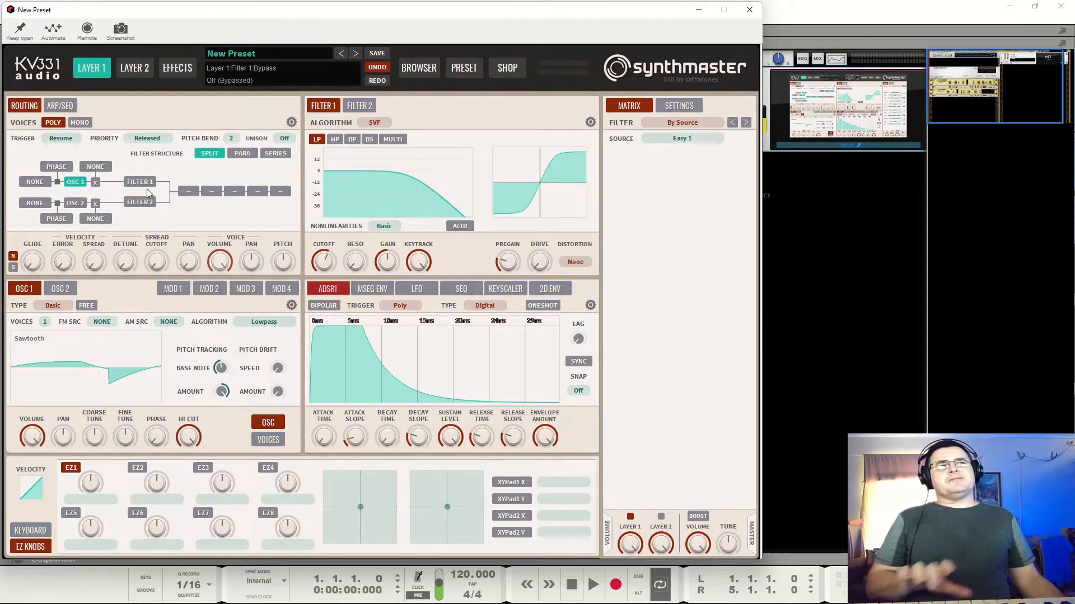
{"action": "left_click", "coordinate": [75, 203]}
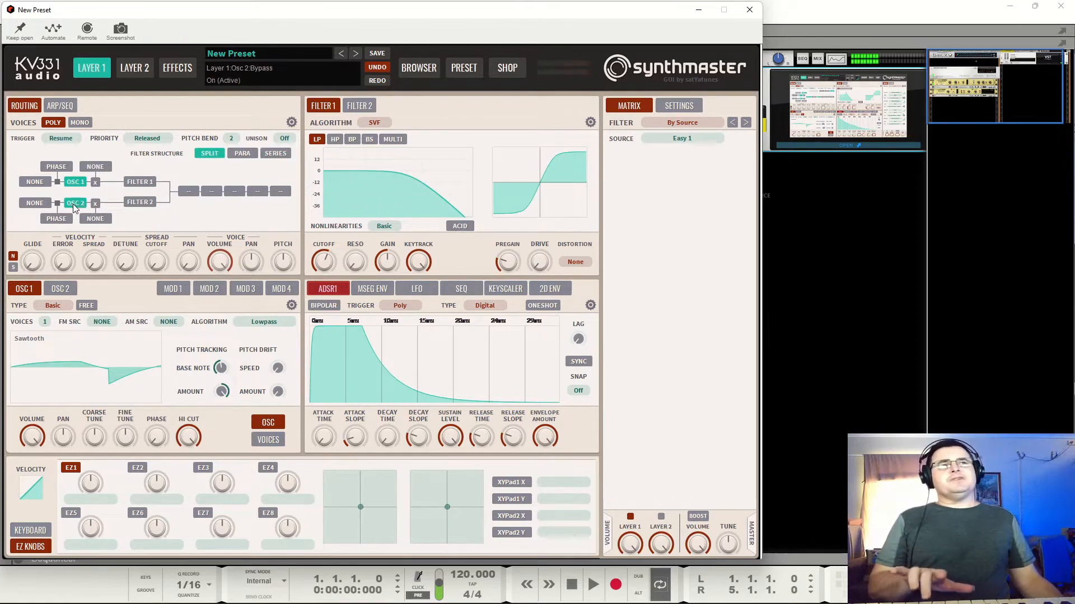
{"action": "left_click", "coordinate": [62, 289]}
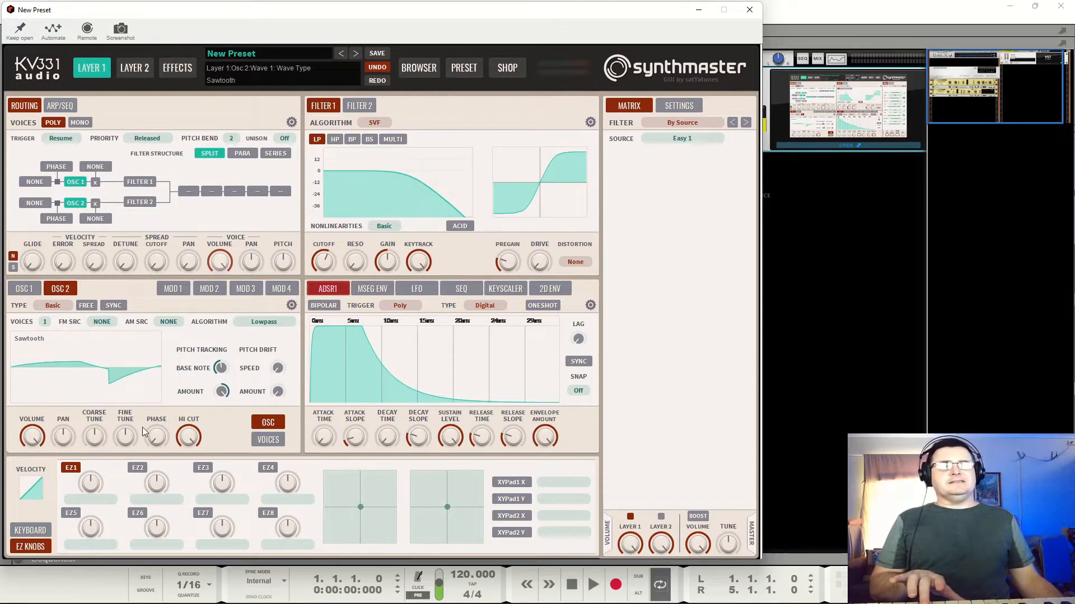
{"action": "left_click_drag", "start_coordinate": [134, 446], "coordinate": [134, 436]}
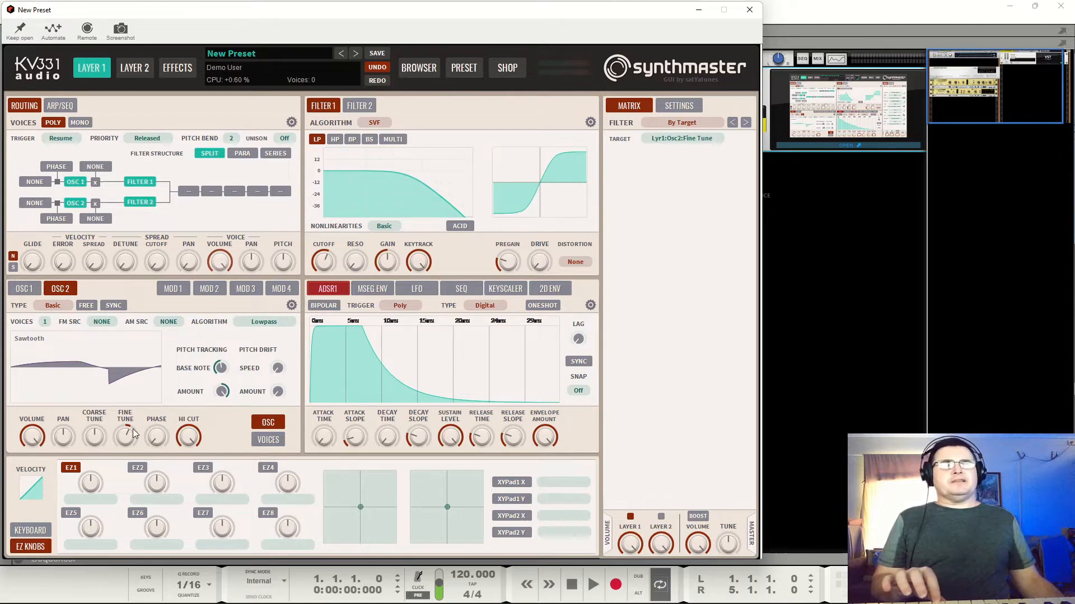
Pan oscillator 2 fully to 127 and reset its pan to the default.
{"action": "left_click_drag", "start_coordinate": [64, 442], "coordinate": [76, 349]}
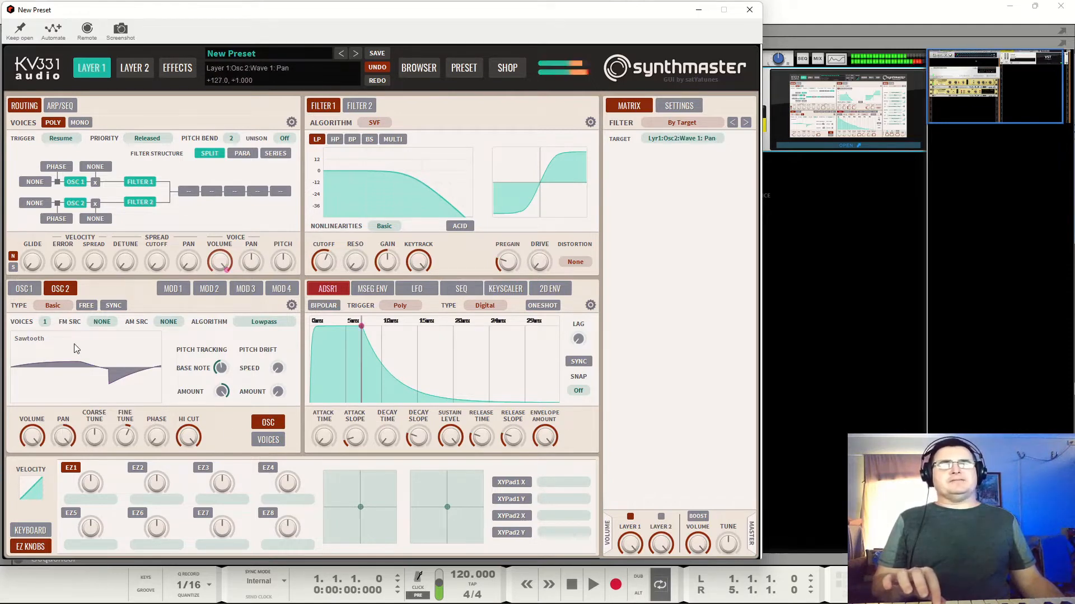
{"action": "right_click", "coordinate": [63, 437]}
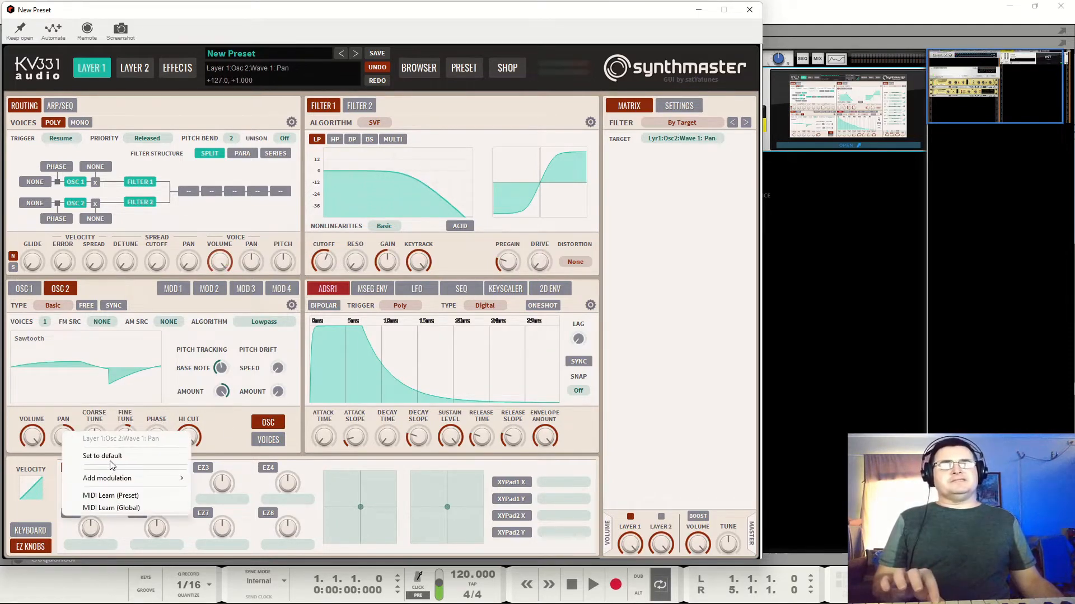
{"action": "left_click", "coordinate": [98, 456]}
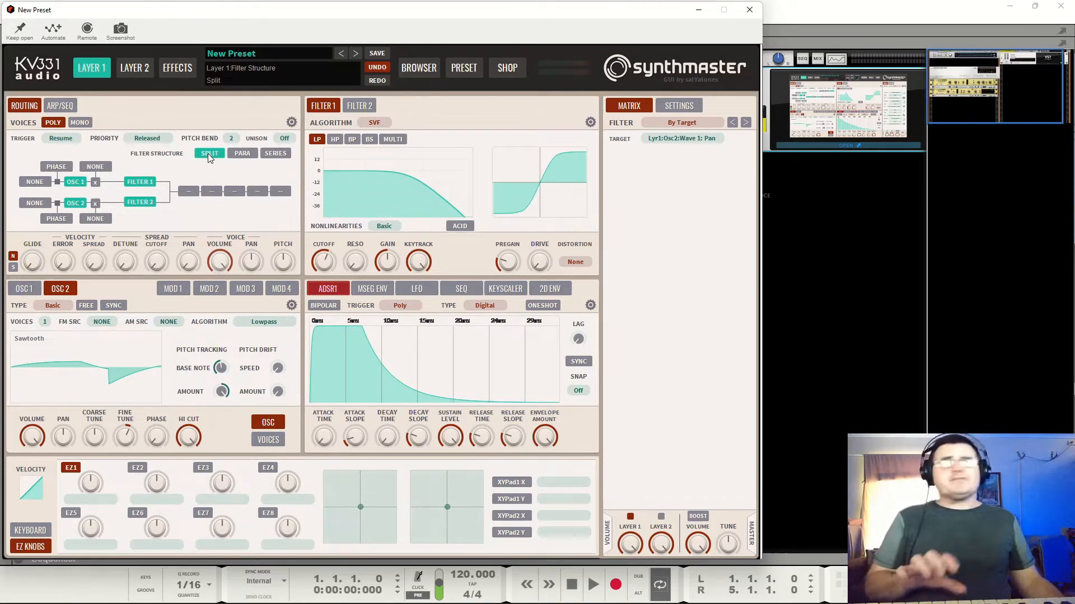
Switch the filter structure to parallel and then back to series.
{"action": "left_click", "coordinate": [240, 154]}
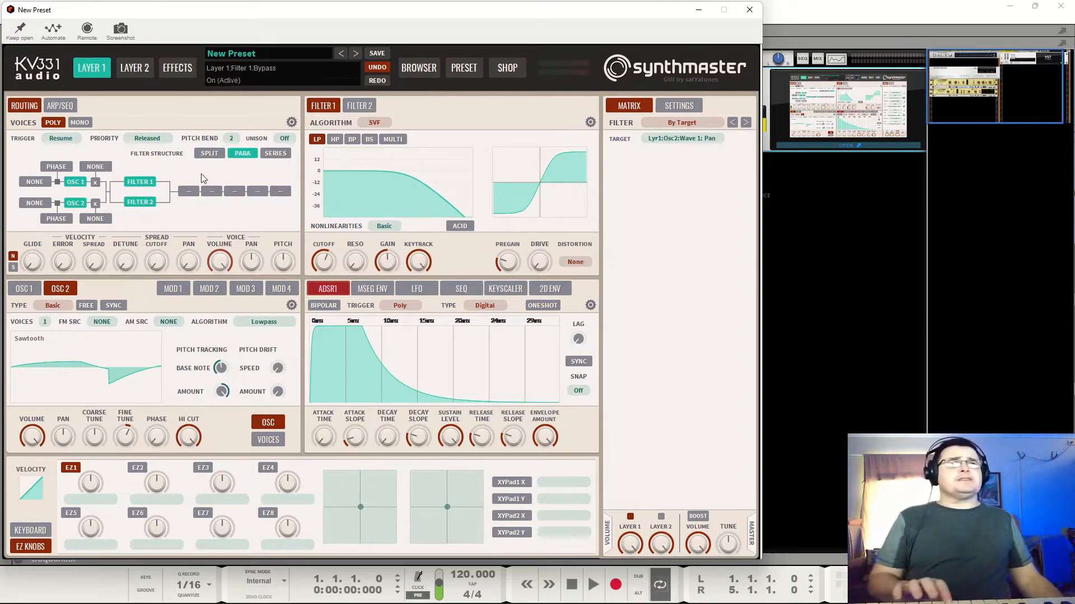
{"action": "left_click", "coordinate": [273, 156]}
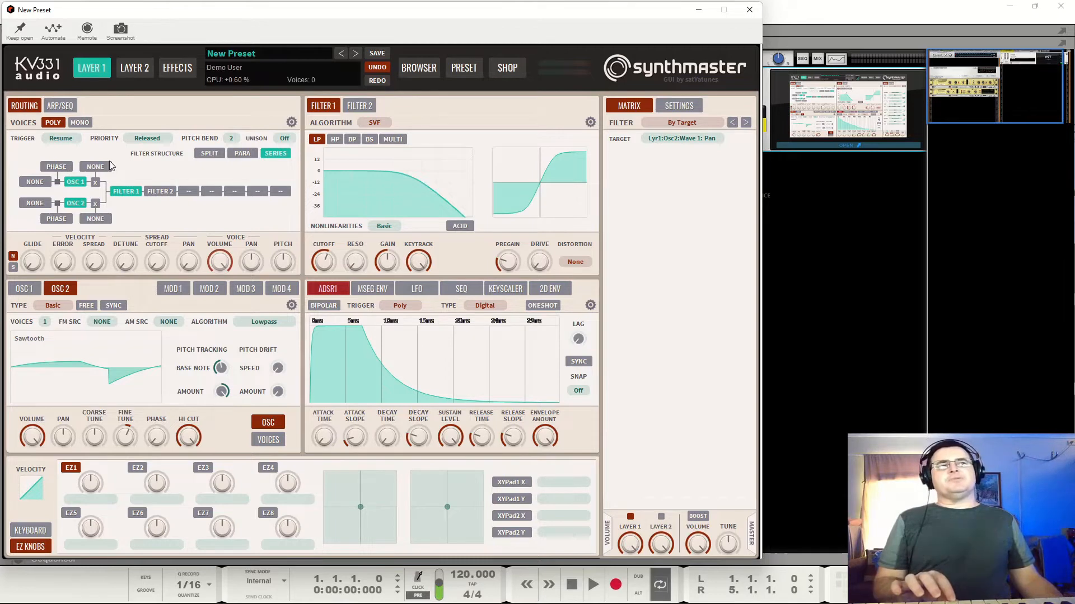
Load a Delay into the first effect insert slot of the layer and empty the slot again.
{"action": "left_click", "coordinate": [193, 193]}
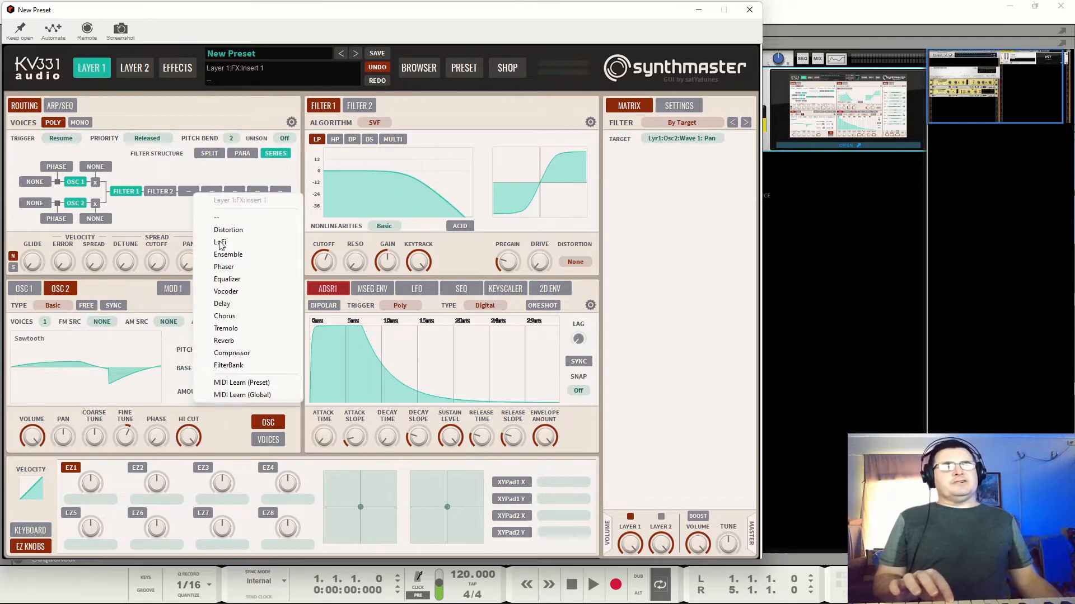
{"action": "left_click", "coordinate": [235, 305]}
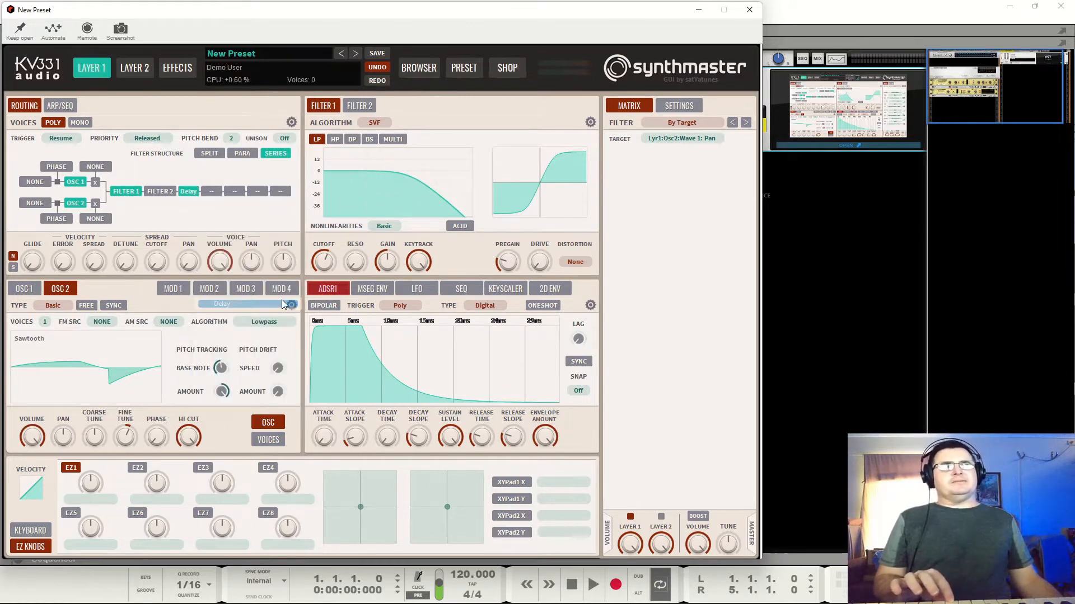
{"action": "left_click", "coordinate": [188, 193]}
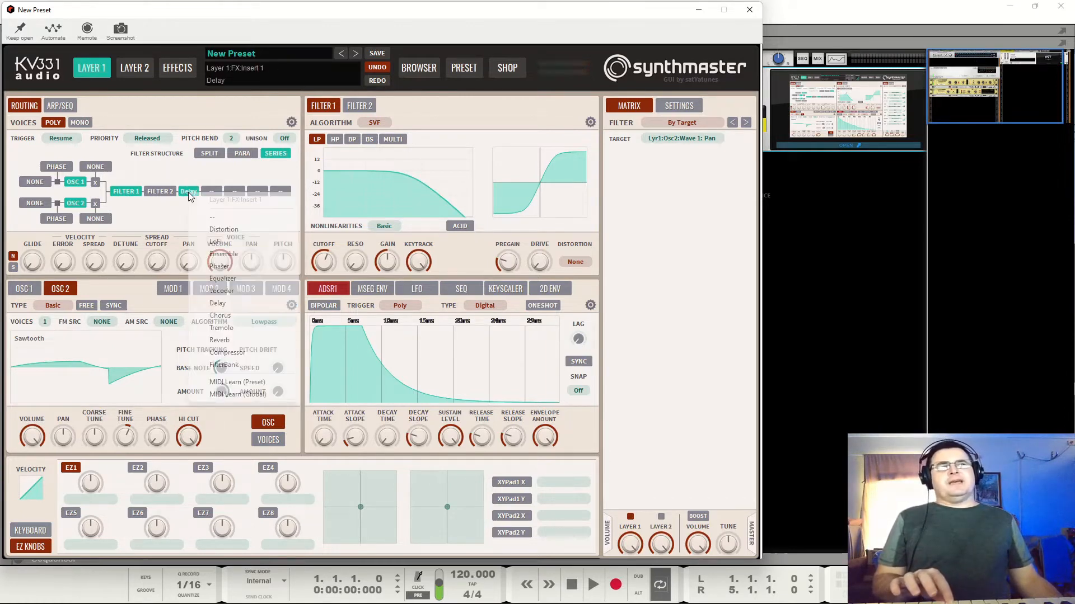
{"action": "left_click", "coordinate": [240, 216]}
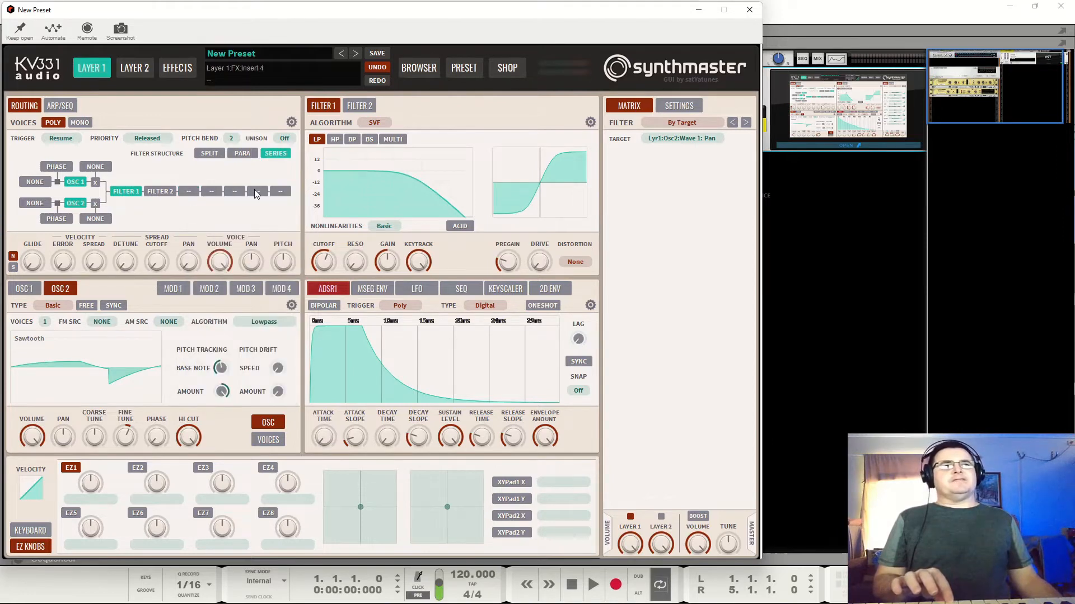
Load a Delay into layer 1's fourth effect insert, reduce its mix and set its drive to about 14.
{"action": "left_click", "coordinate": [251, 191]}
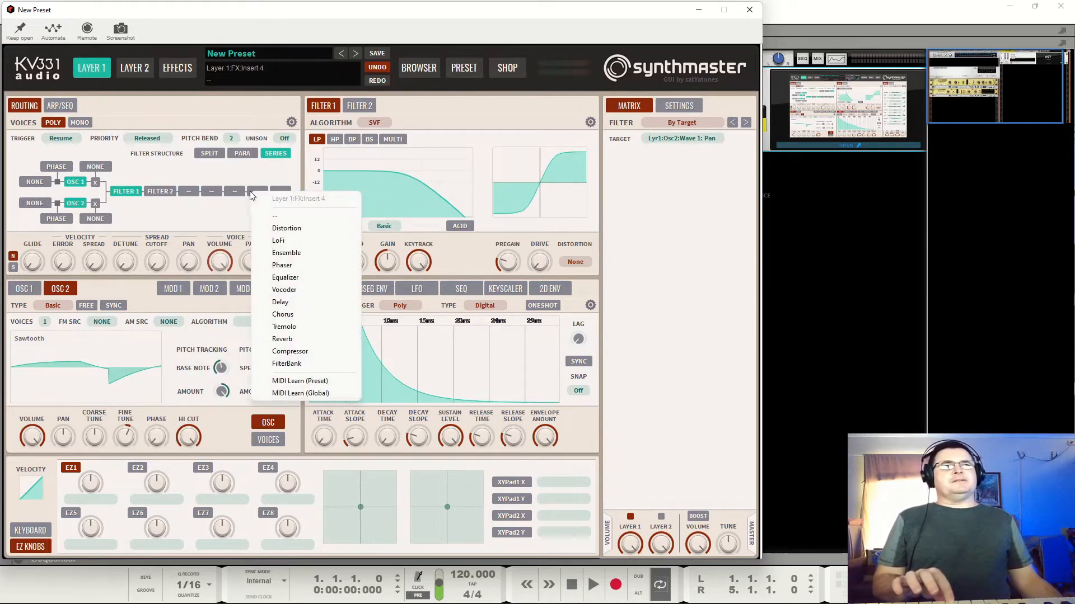
{"action": "left_click", "coordinate": [290, 303]}
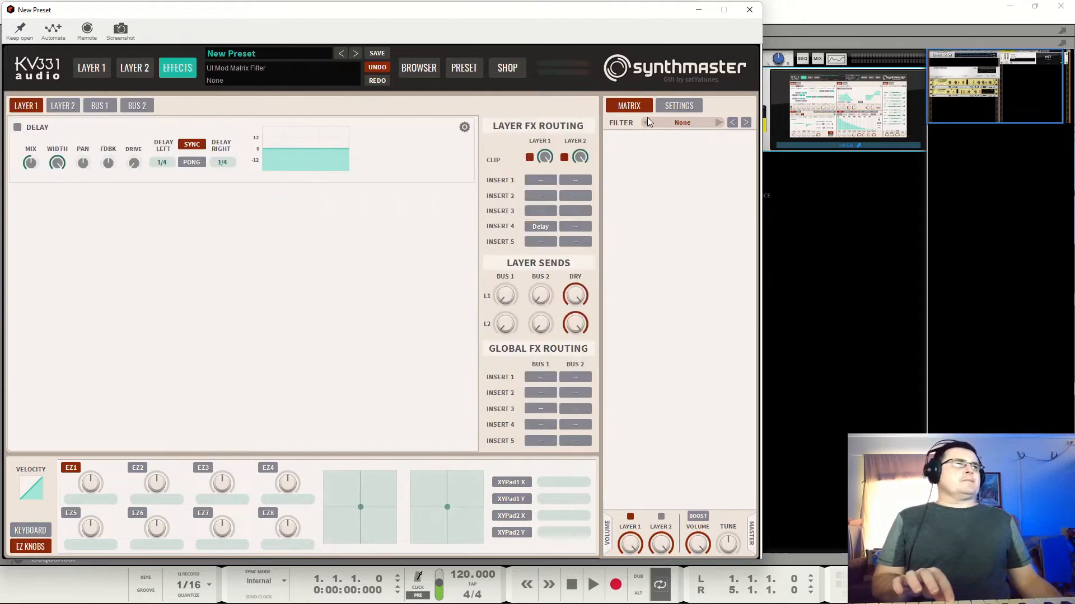
{"action": "left_click", "coordinate": [30, 164]}
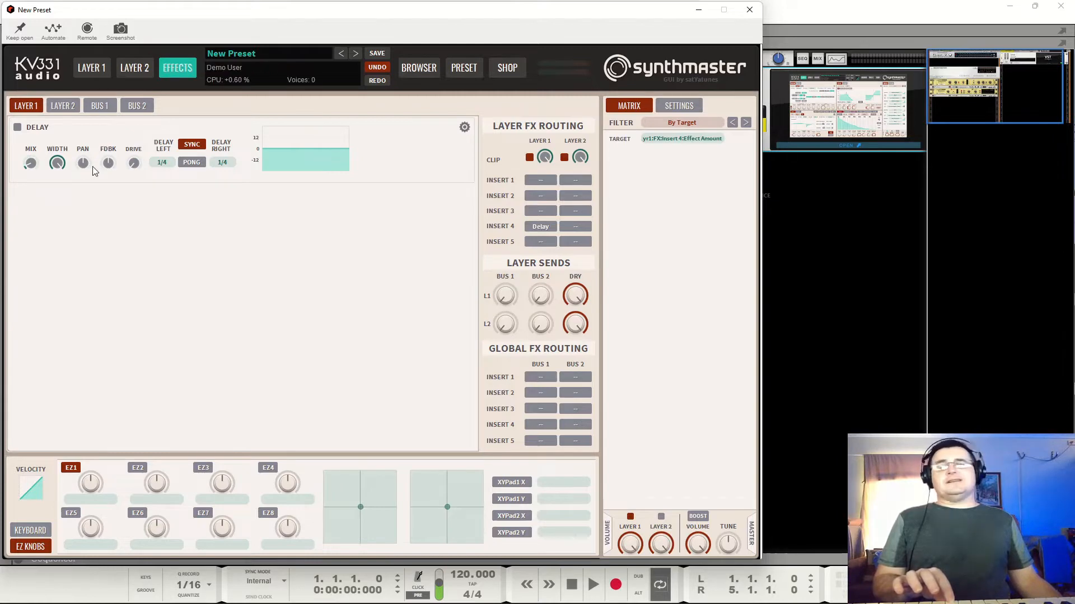
{"action": "left_click", "coordinate": [135, 163]}
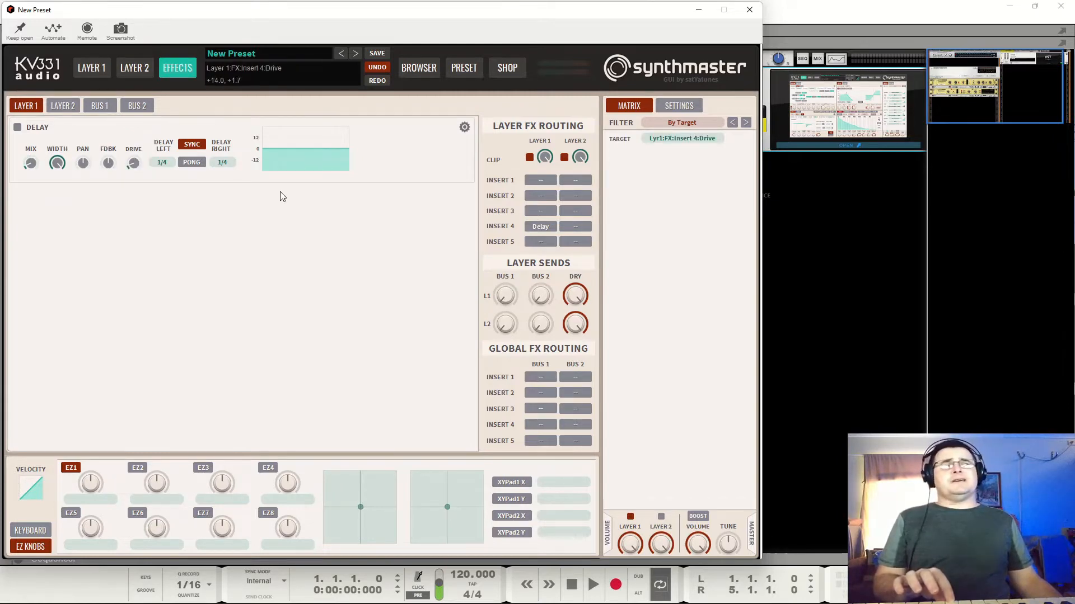
Roll off the high and low ends in the delay's EQ, trim its mix and switch the delay on.
{"action": "left_click_drag", "start_coordinate": [350, 150], "coordinate": [266, 233]}
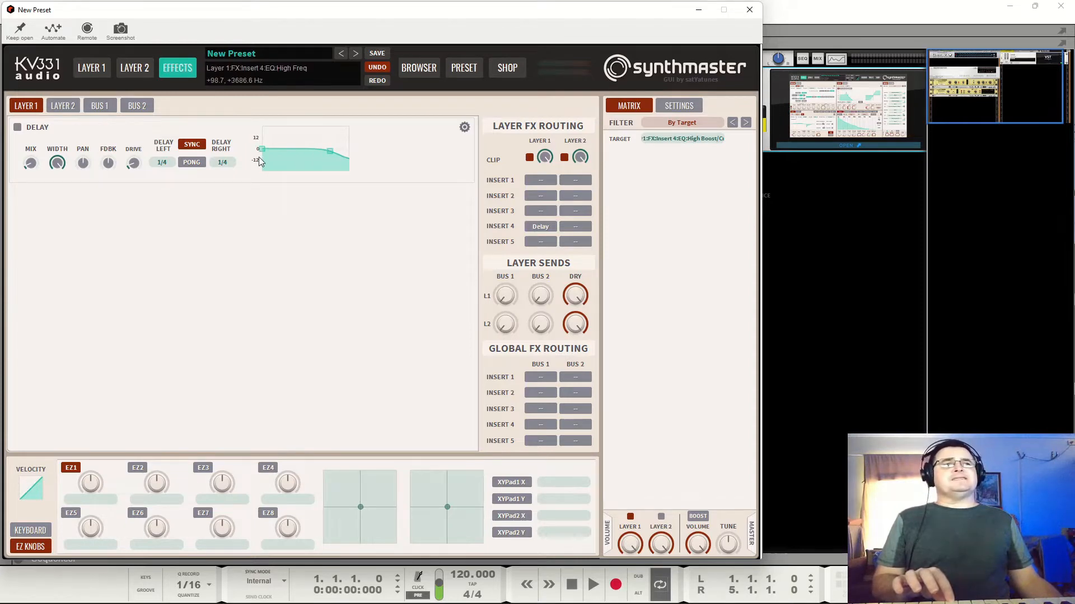
{"action": "left_click_drag", "start_coordinate": [263, 153], "coordinate": [243, 167]}
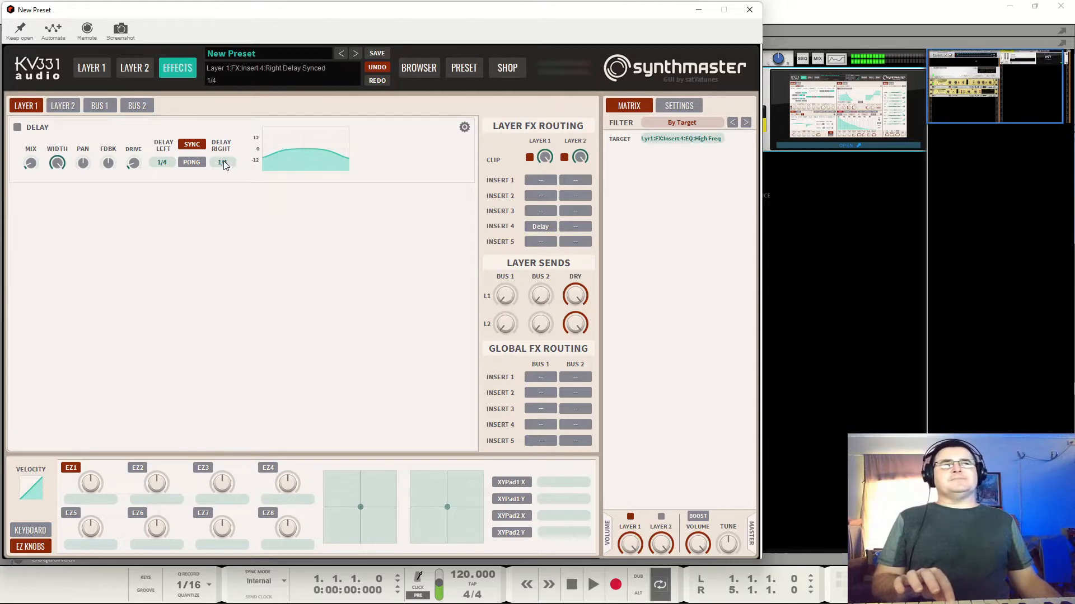
{"action": "left_click", "coordinate": [35, 153]}
{"action": "left_click", "coordinate": [17, 127]}
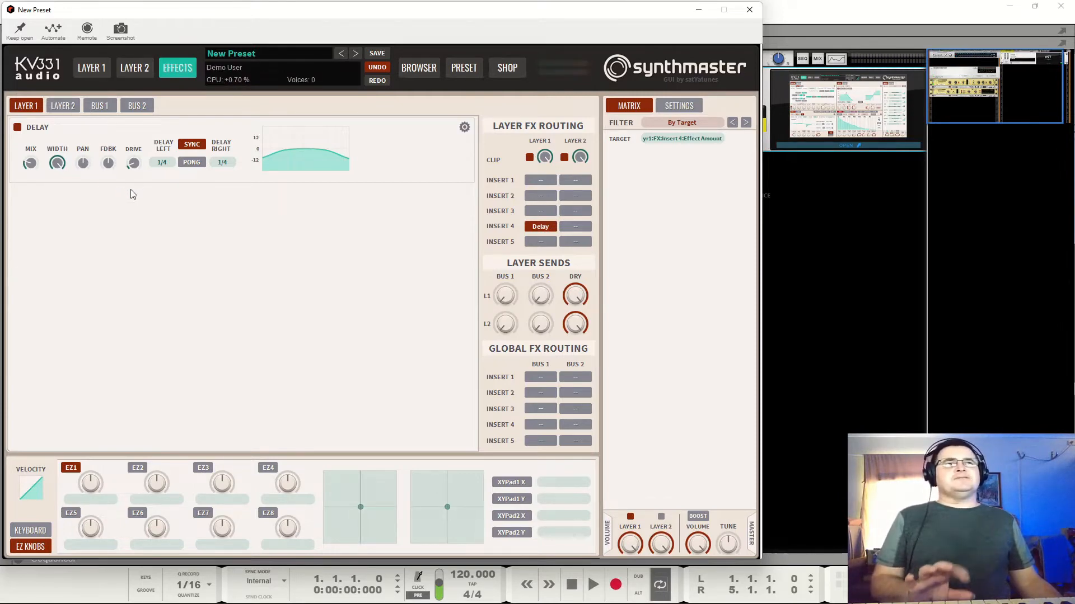
Turn off the delay's tempo sync, shorten the left time to about 24 and the right time similarly, and restore sync.
{"action": "left_click", "coordinate": [192, 145]}
{"action": "left_click_drag", "start_coordinate": [165, 165], "coordinate": [162, 185]}
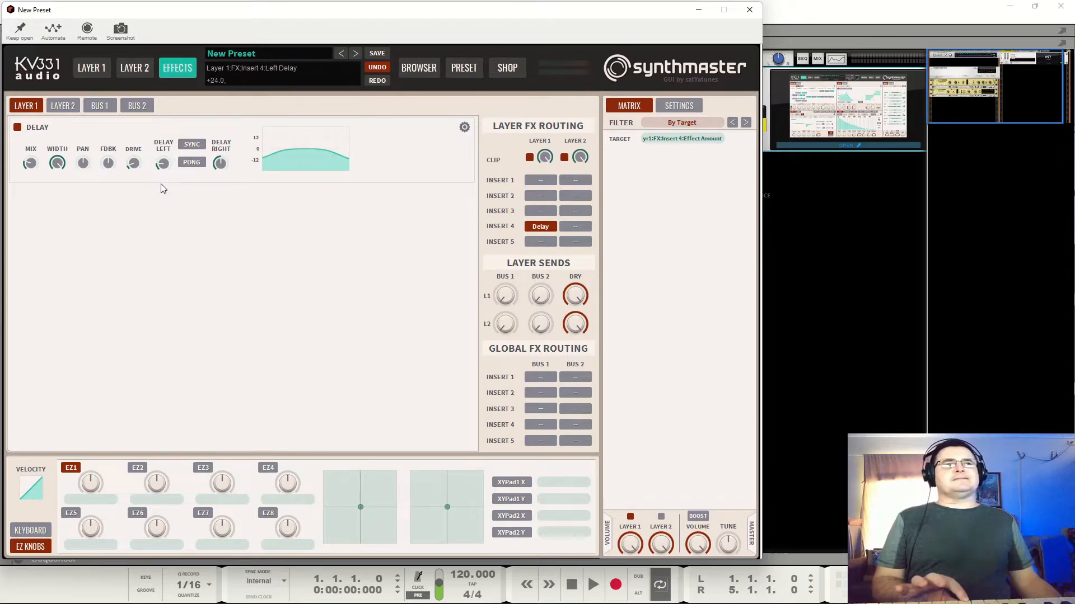
{"action": "left_click_drag", "start_coordinate": [221, 160], "coordinate": [220, 182]}
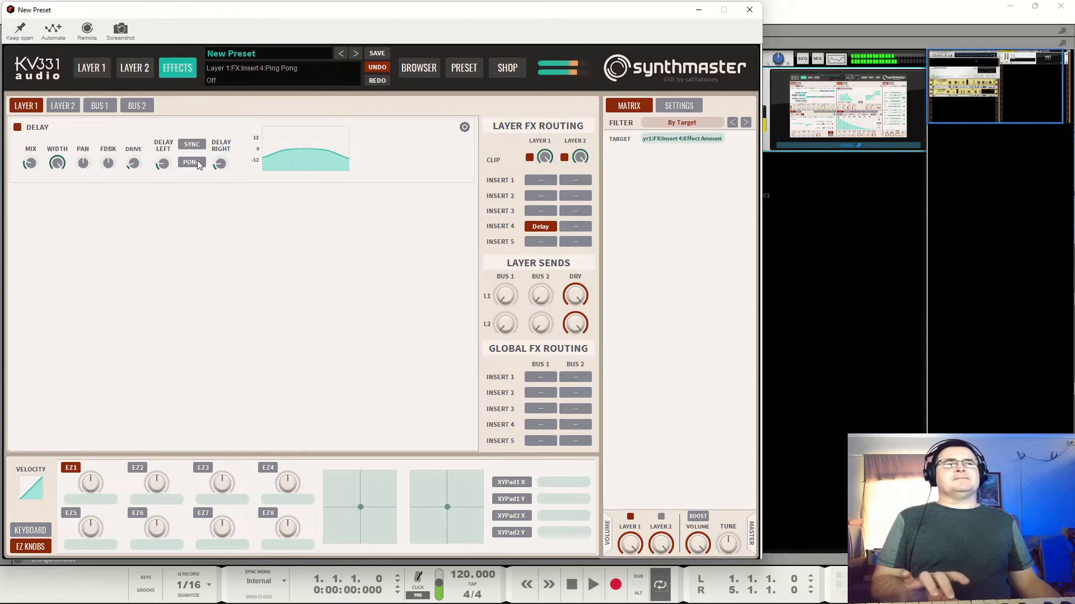
{"action": "left_click", "coordinate": [192, 144]}
Set the delay's synced times to 1/8 tri on both sides, trying 1/8 dot for the left one first.
{"action": "left_click", "coordinate": [163, 162]}
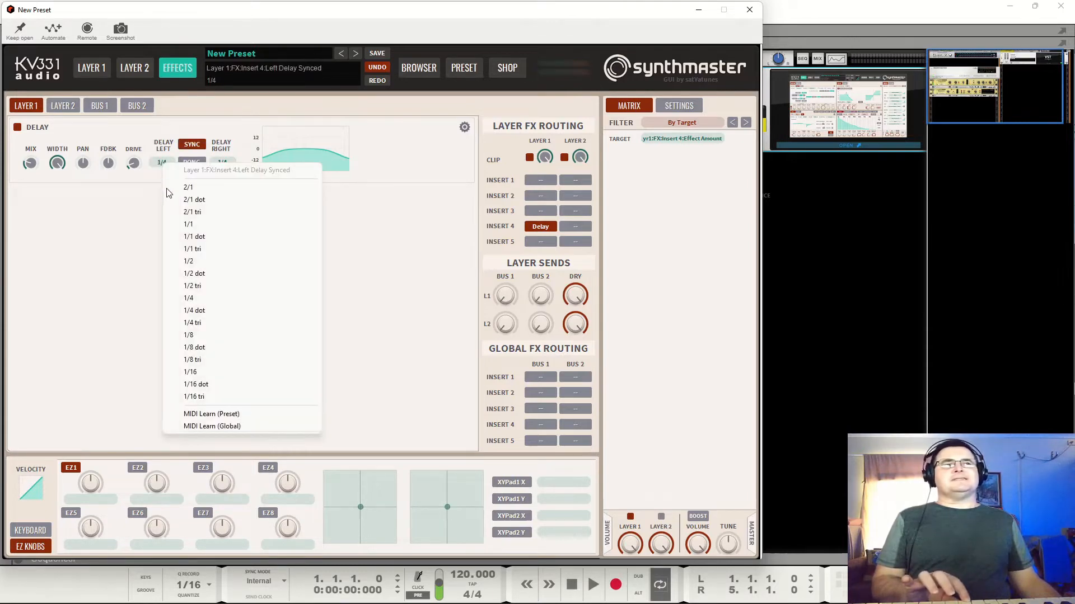
{"action": "left_click", "coordinate": [210, 352]}
{"action": "left_click", "coordinate": [218, 161]}
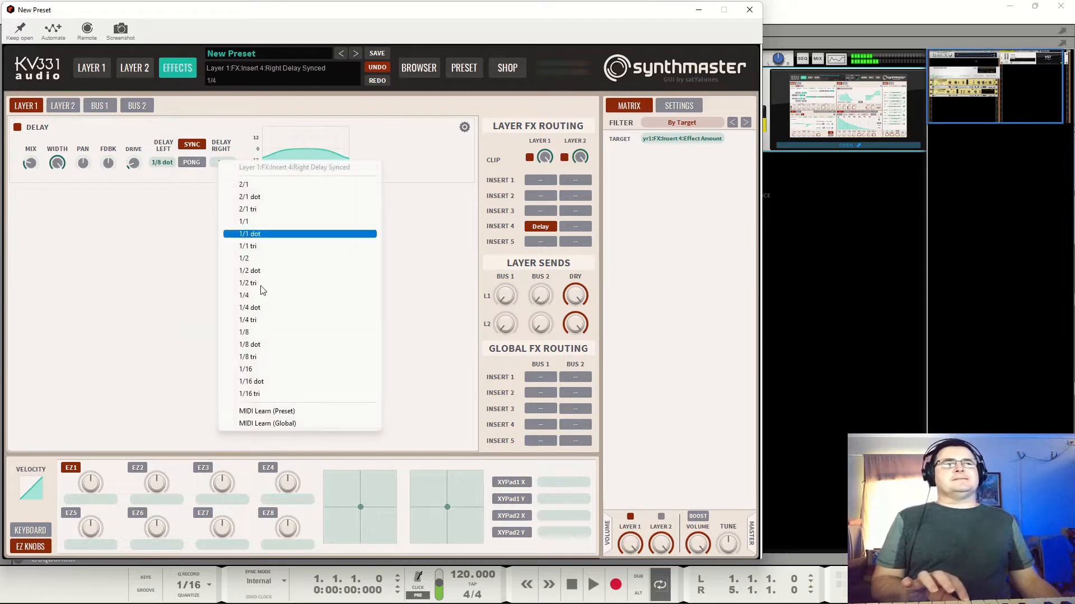
{"action": "left_click", "coordinate": [274, 358]}
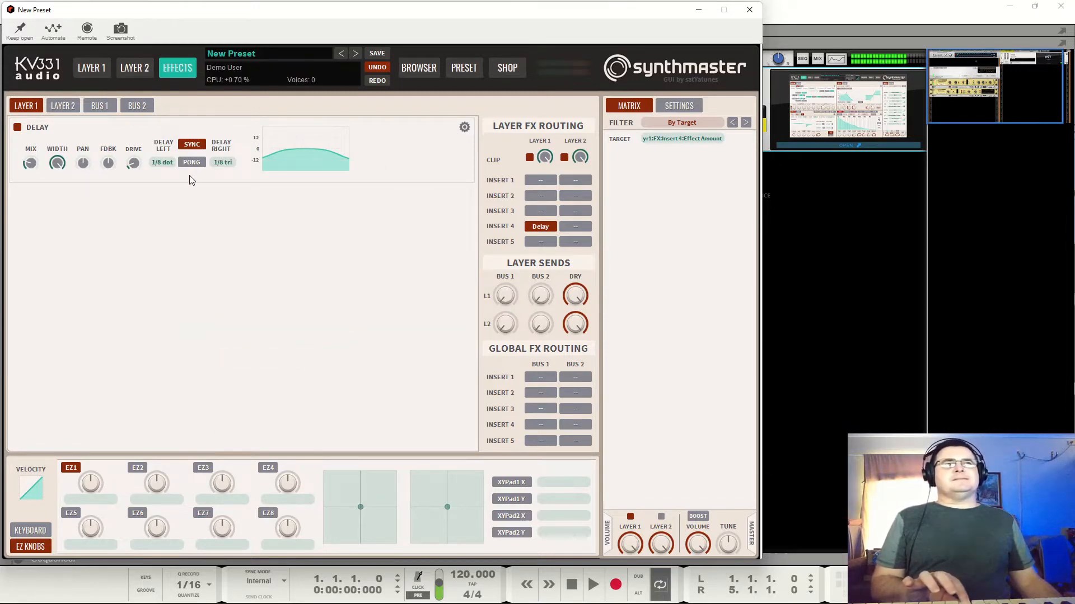
{"action": "left_click", "coordinate": [167, 162]}
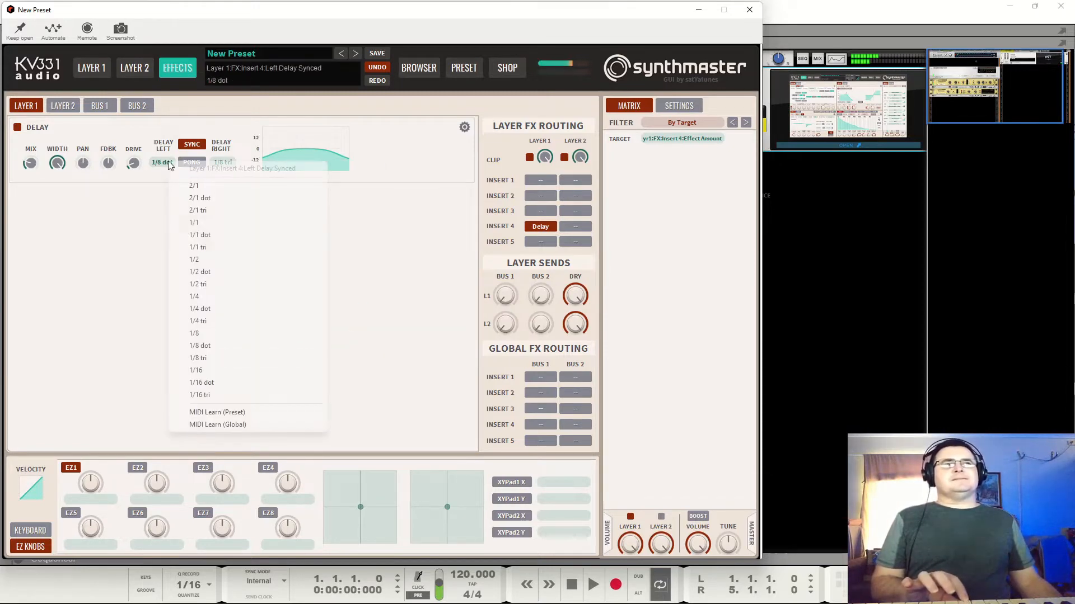
{"action": "left_click", "coordinate": [224, 357]}
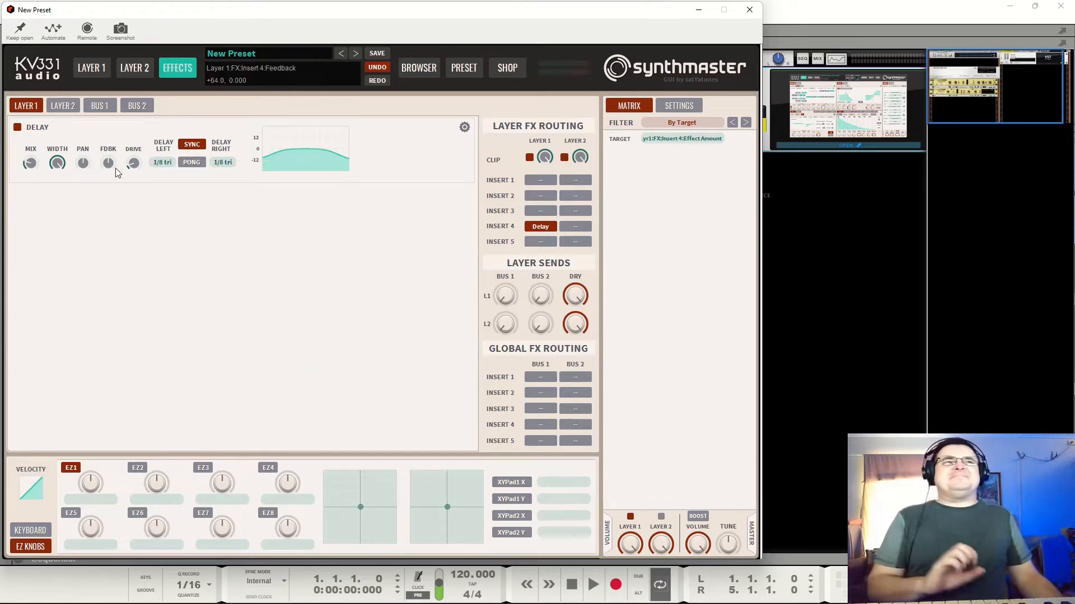
Adjust the delay's feedback around its centre and set its mix to about 25.
{"action": "mouse_move", "coordinate": [117, 173]}
{"action": "left_mouse_down"}
{"action": "mouse_move", "coordinate": [100, 168]}
{"action": "mouse_move", "coordinate": [109, 173]}
{"action": "left_mouse_up"}
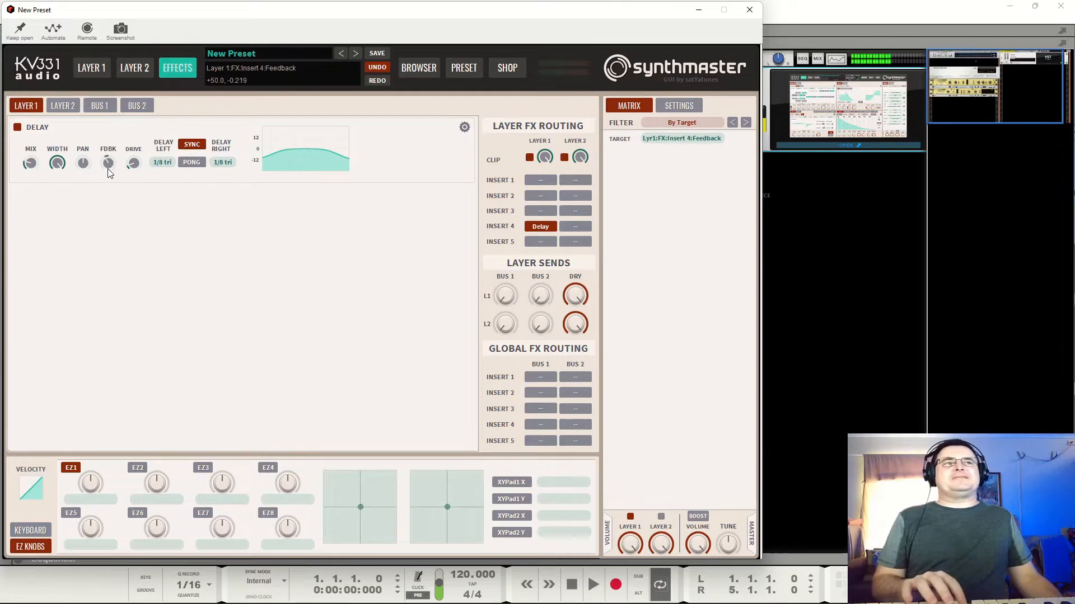
{"action": "left_click", "coordinate": [32, 169]}
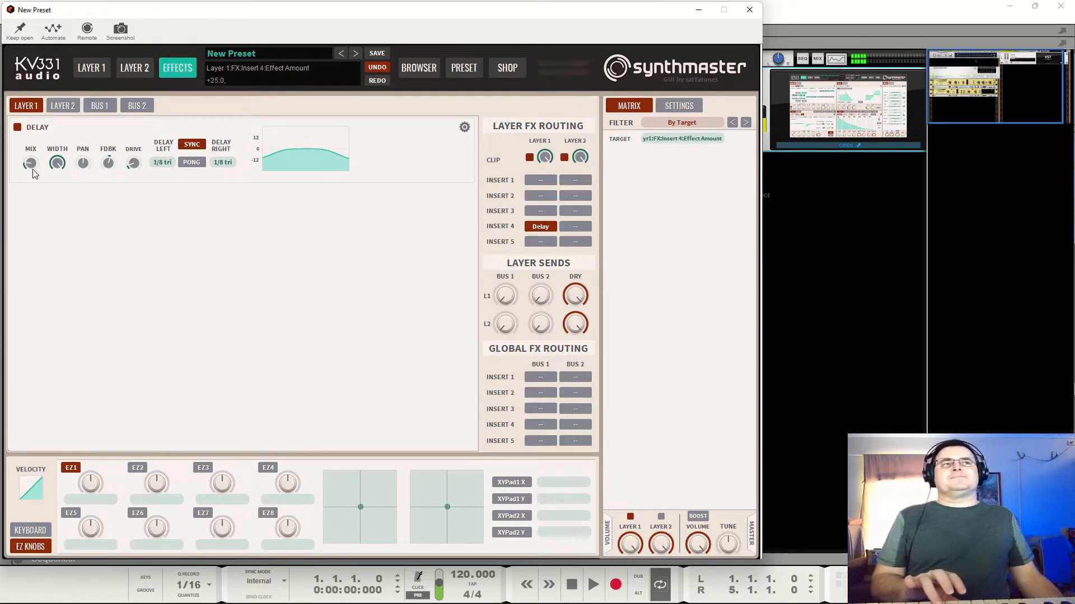
Give layer 1 6 unison voices, raise the detune and cutoff spread, and try the pan spread.
{"action": "left_click", "coordinate": [88, 69]}
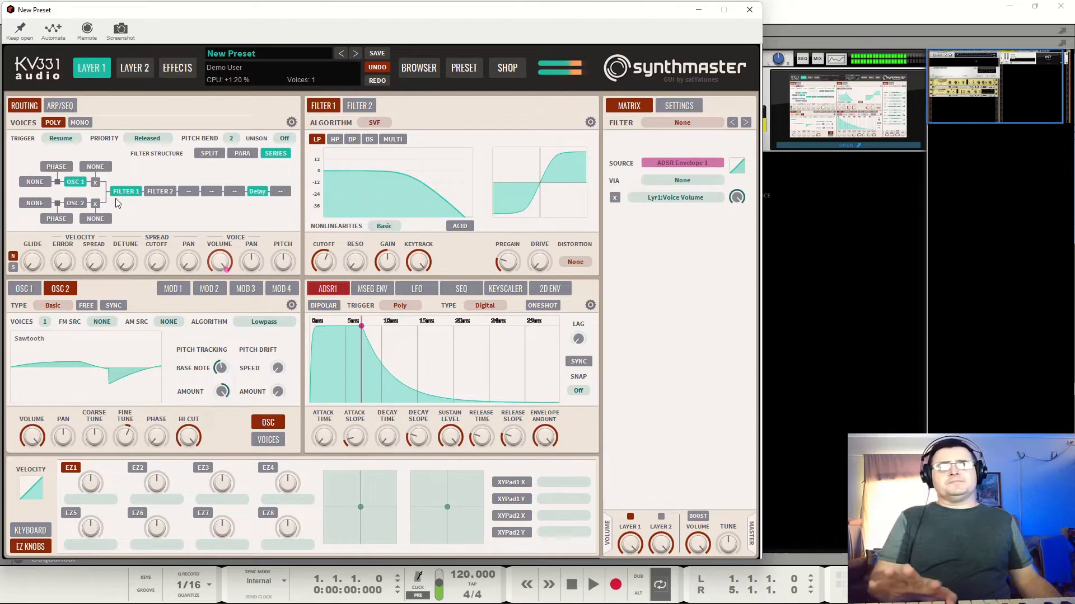
{"action": "left_click", "coordinate": [285, 139]}
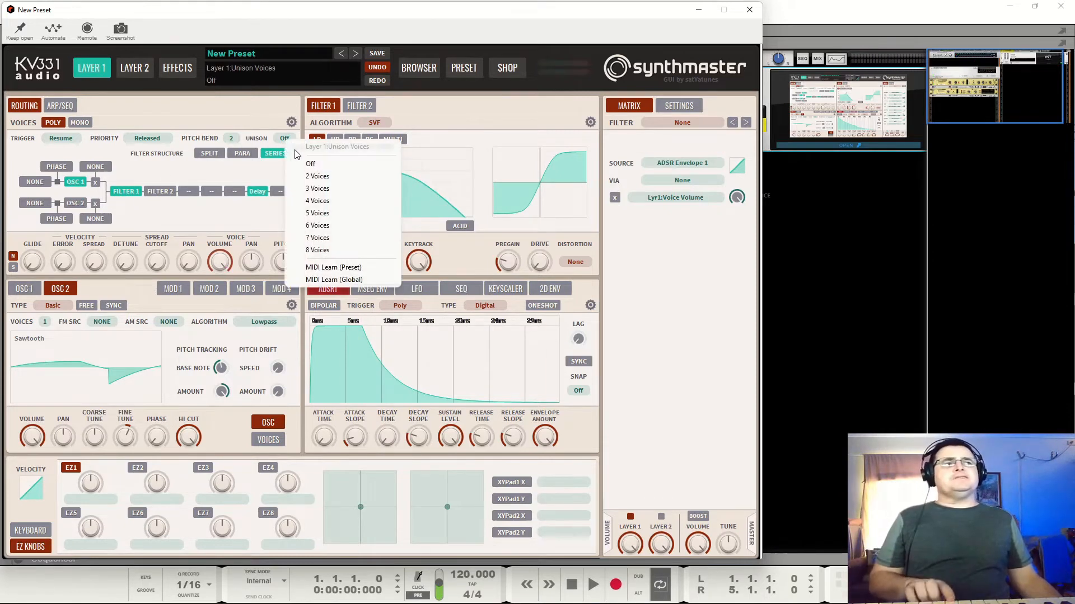
{"action": "left_click", "coordinate": [326, 229]}
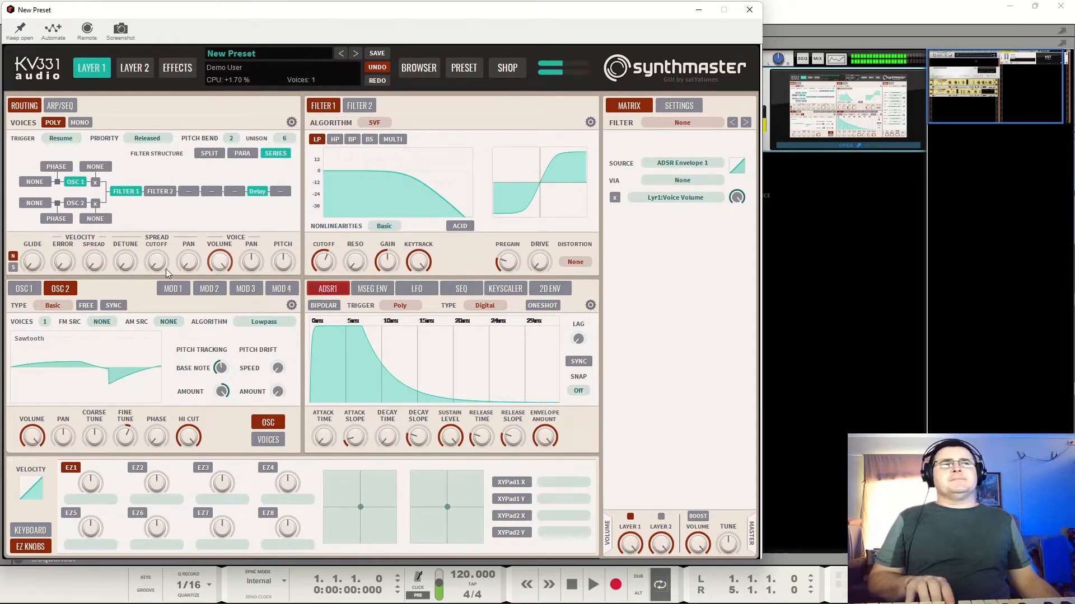
{"action": "left_click_drag", "start_coordinate": [125, 261], "coordinate": [163, 222]}
{"action": "left_click", "coordinate": [189, 261]}
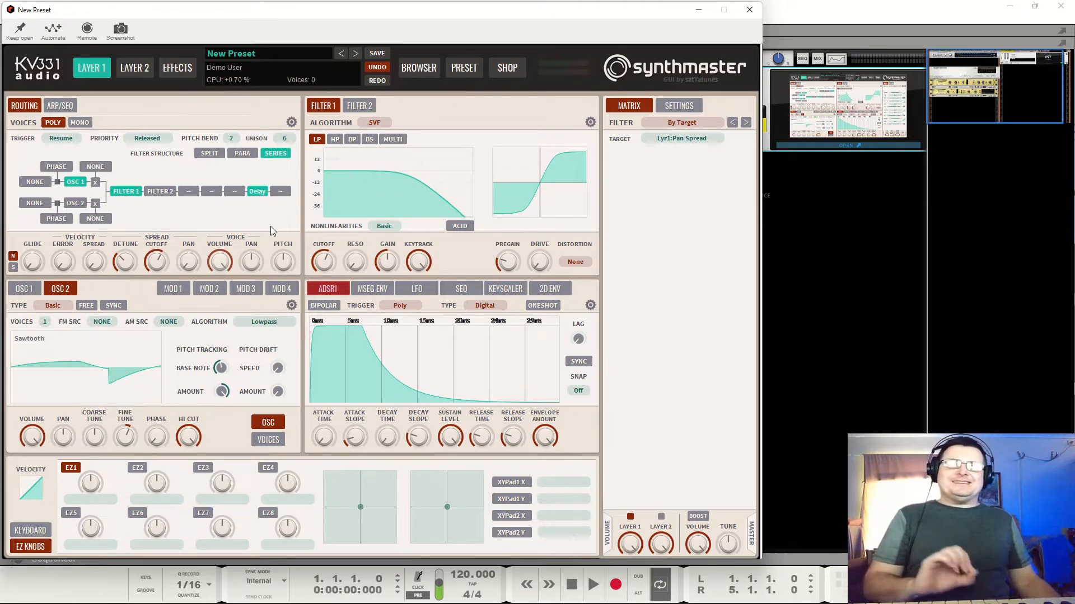
Set oscillator 2 to Free and try its phase, leaving the phase at minimum.
{"action": "left_click", "coordinate": [86, 306]}
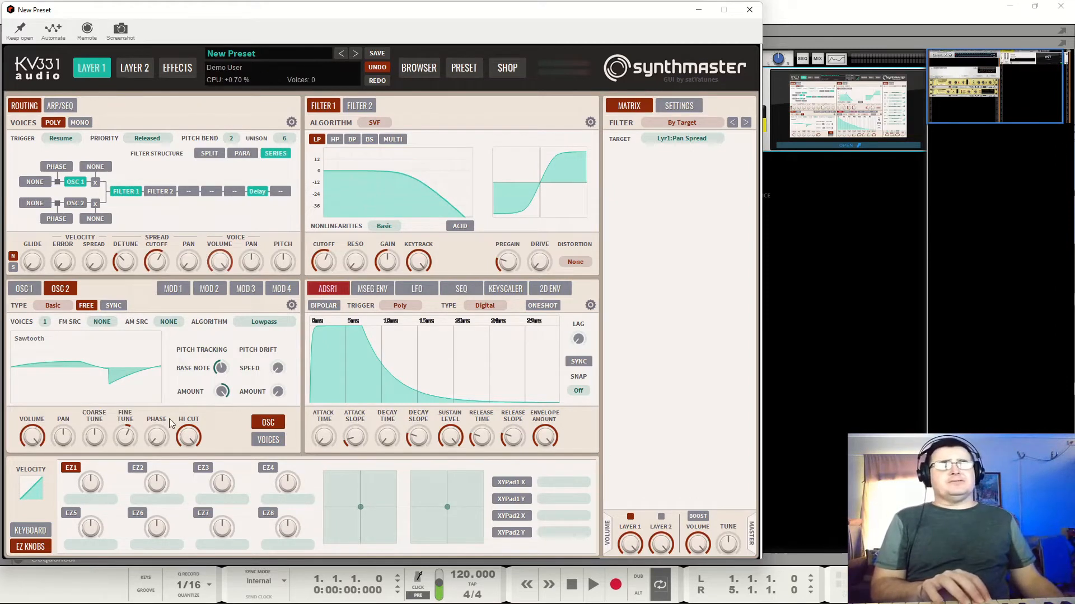
{"action": "left_click_drag", "start_coordinate": [168, 424], "coordinate": [173, 499]}
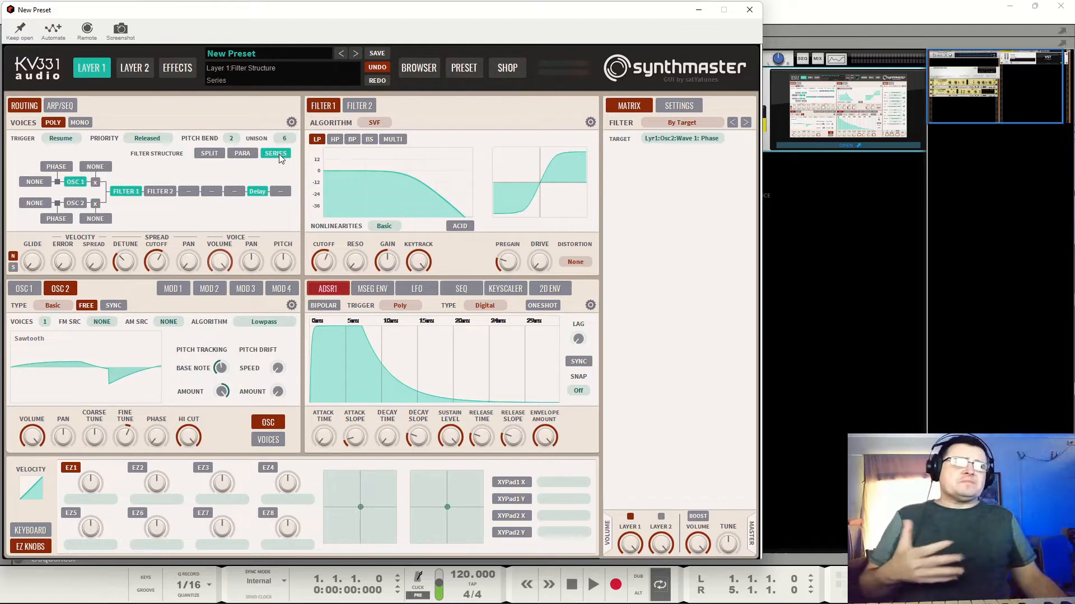
Turn off layer 1's unison and set up mono voicing with a small amount of glide.
{"action": "left_click", "coordinate": [284, 138]}
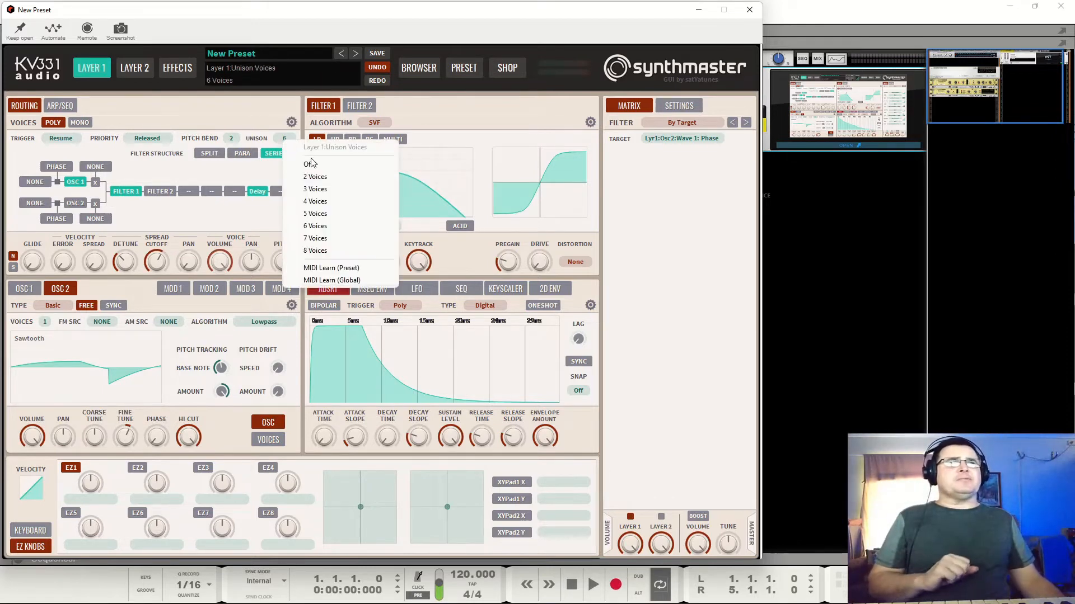
{"action": "left_click", "coordinate": [318, 168]}
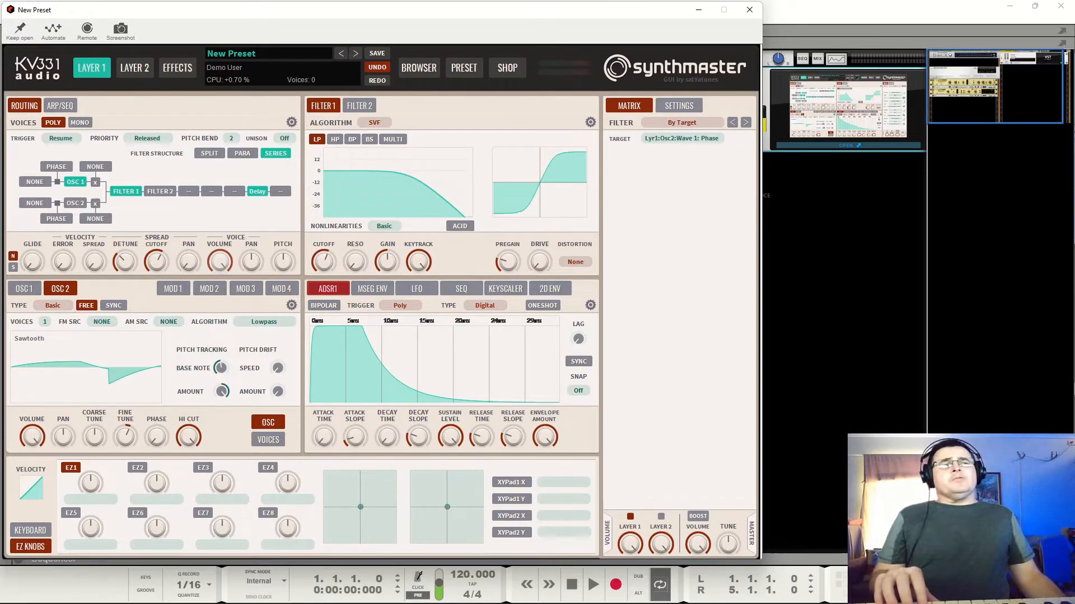
{"action": "left_click_drag", "start_coordinate": [37, 264], "coordinate": [39, 231]}
{"action": "left_click", "coordinate": [80, 123]}
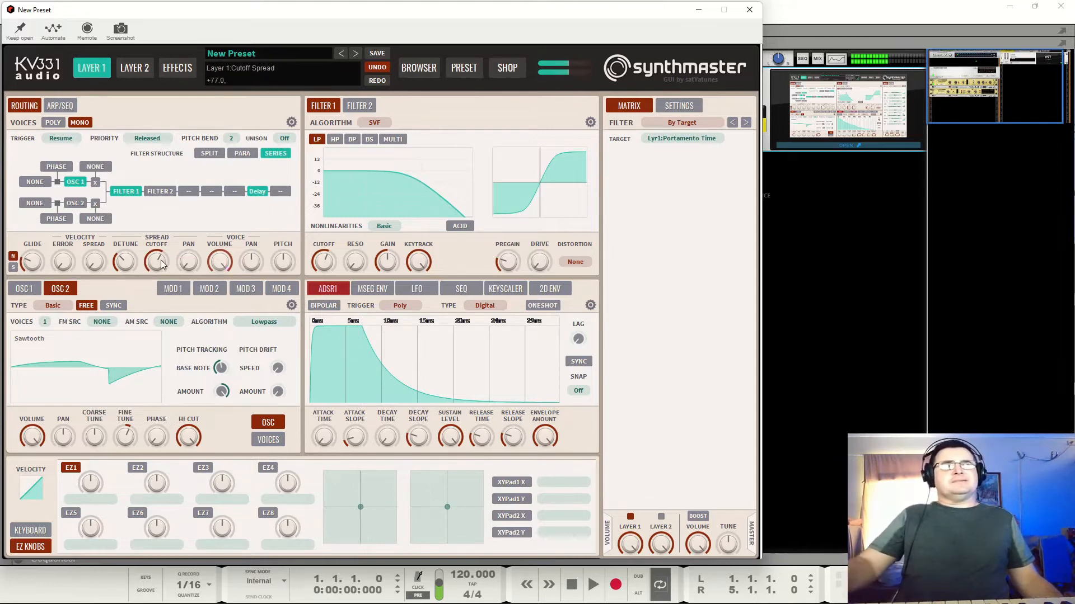
Try layer 1's pan spread, voice pan and voice pitch, returning each to its default.
{"action": "left_click_drag", "start_coordinate": [191, 263], "coordinate": [199, 300]}
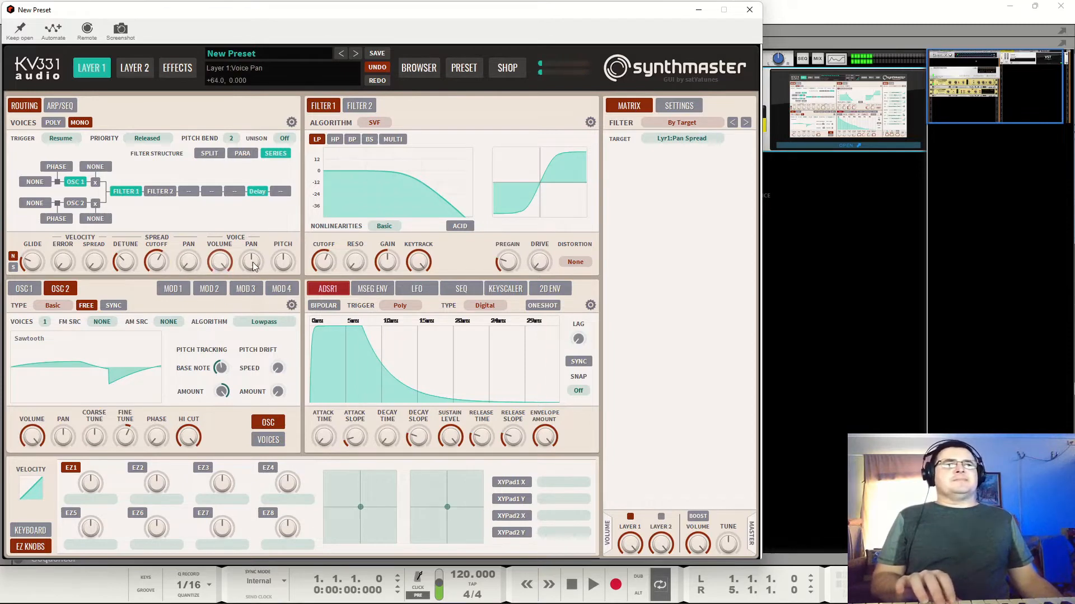
{"action": "mouse_move", "coordinate": [257, 266]}
{"action": "left_mouse_down"}
{"action": "mouse_move", "coordinate": [260, 220]}
{"action": "mouse_move", "coordinate": [255, 257]}
{"action": "left_mouse_up"}
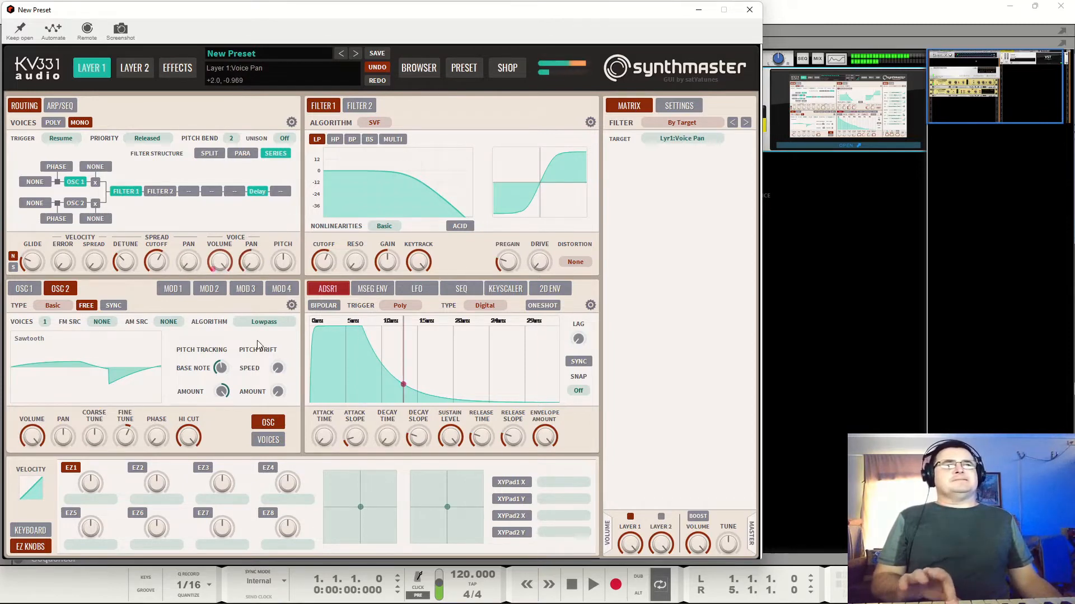
{"action": "right_click", "coordinate": [256, 262]}
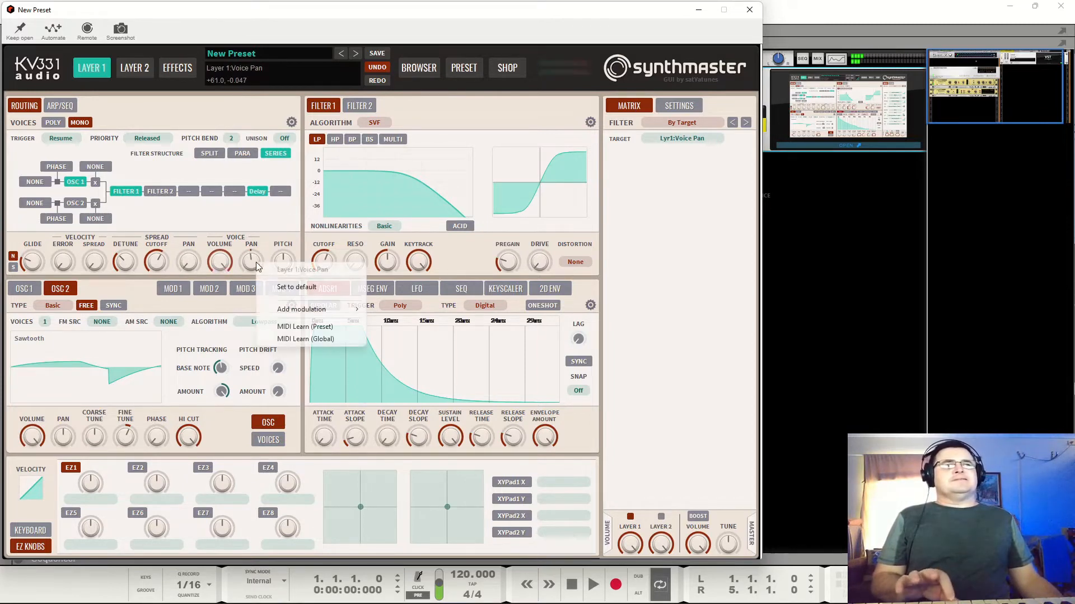
{"action": "left_click", "coordinate": [297, 287]}
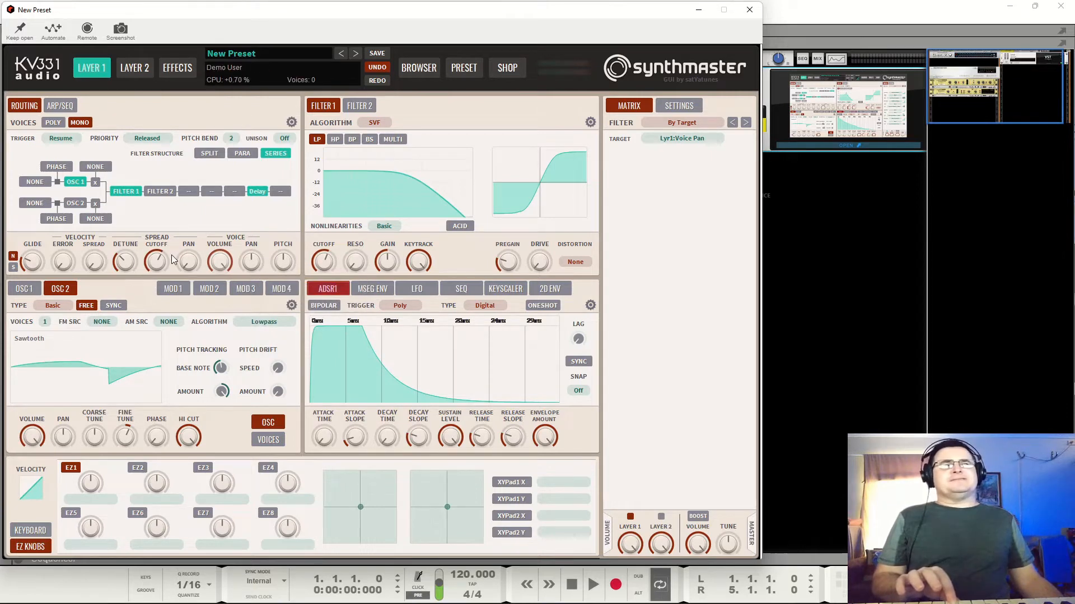
{"action": "mouse_move", "coordinate": [193, 267]}
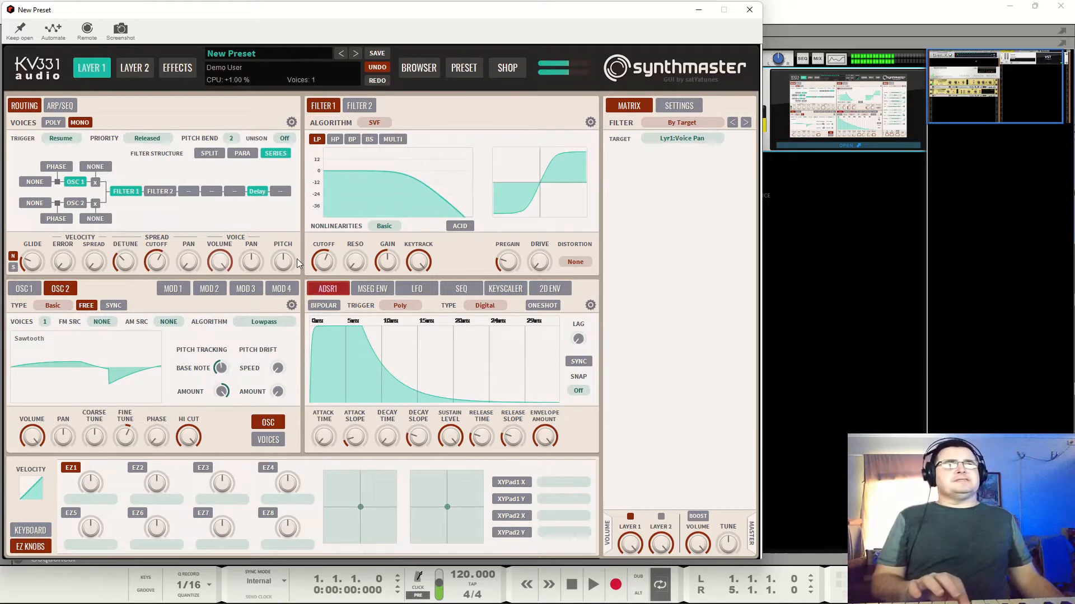
{"action": "left_click_drag", "start_coordinate": [287, 263], "coordinate": [289, 213]}
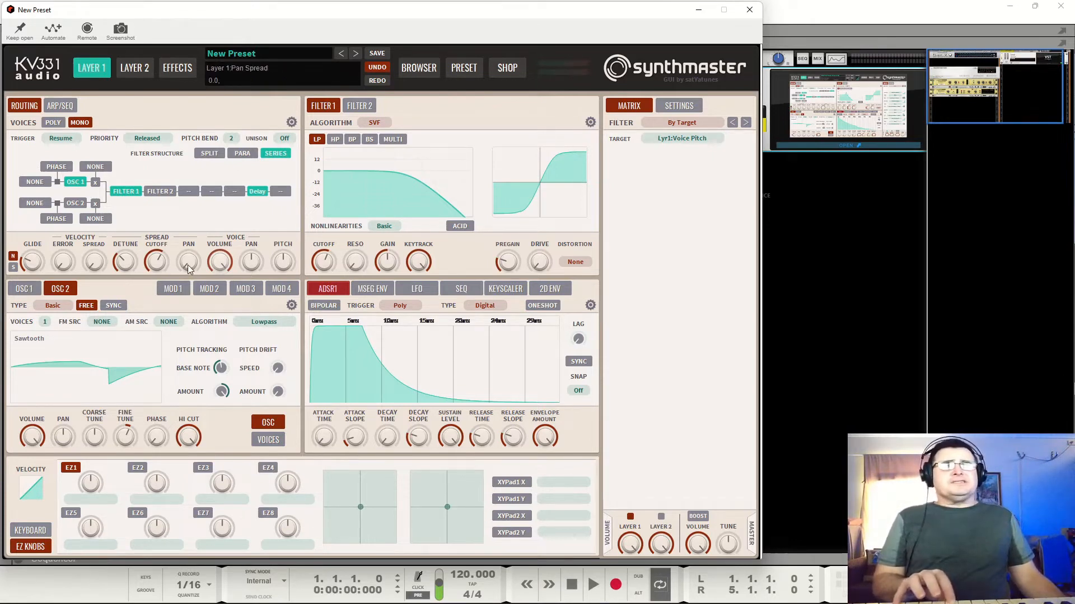
Review layer 1's edit options and Arp/Seq page, and set the routing voices back to Poly.
{"action": "left_click", "coordinate": [292, 123]}
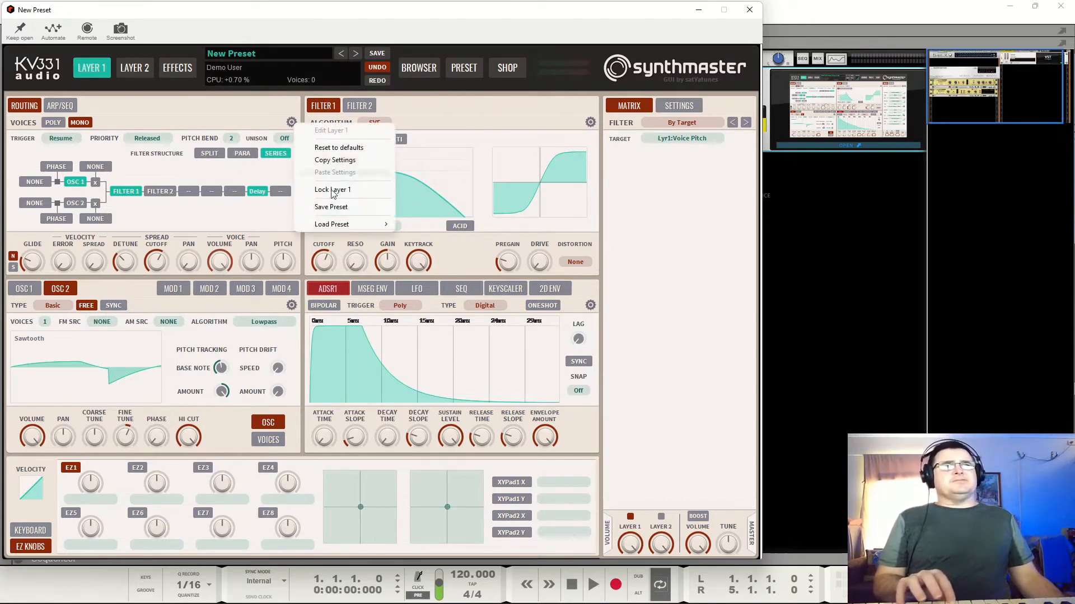
{"action": "left_click", "coordinate": [171, 109]}
{"action": "left_click", "coordinate": [67, 106]}
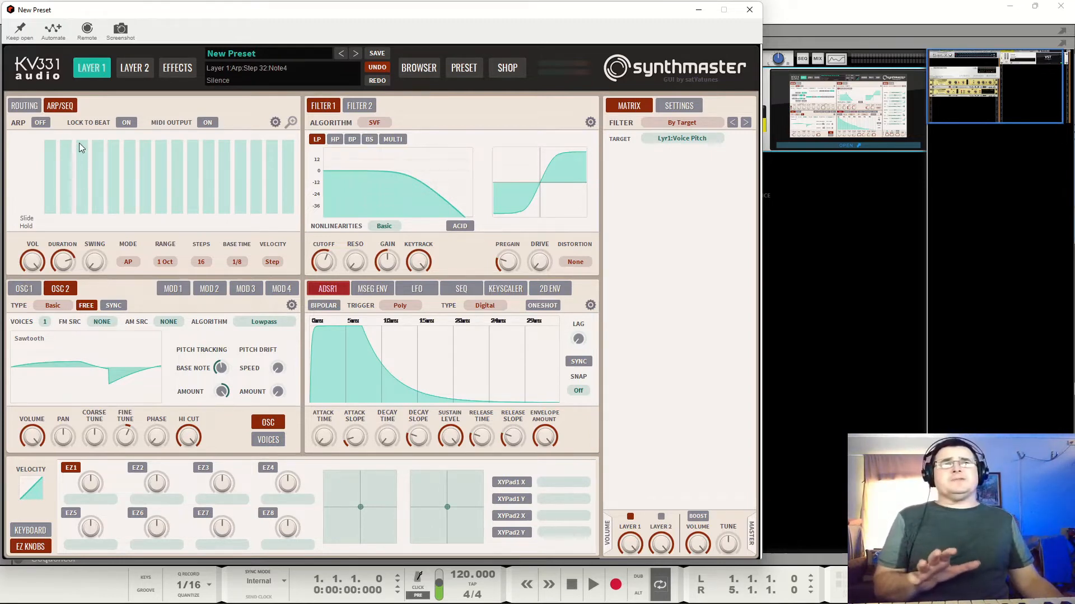
{"action": "left_click", "coordinate": [21, 107]}
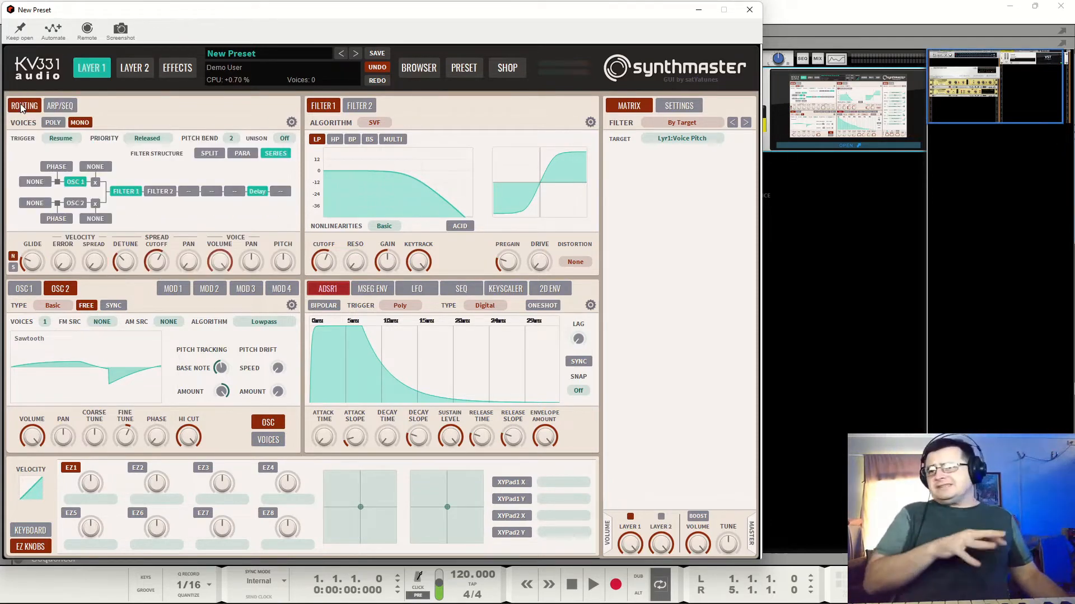
{"action": "left_click", "coordinate": [59, 123]}
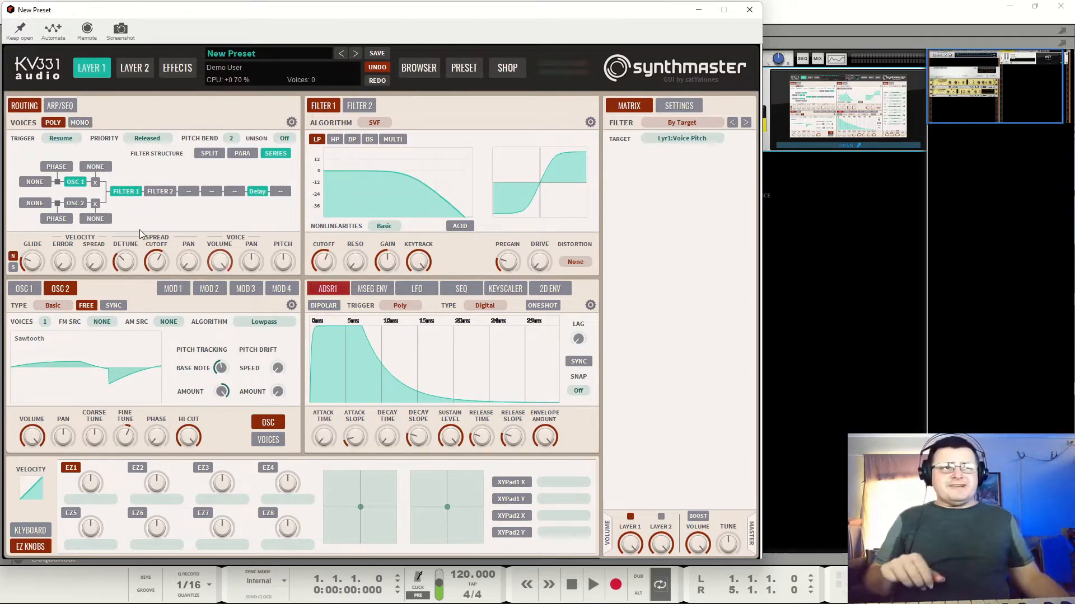
Give oscillator 1 16 voices with raised stereo, detune and phase spread, and turn on its Free mode.
{"action": "left_click", "coordinate": [26, 287]}
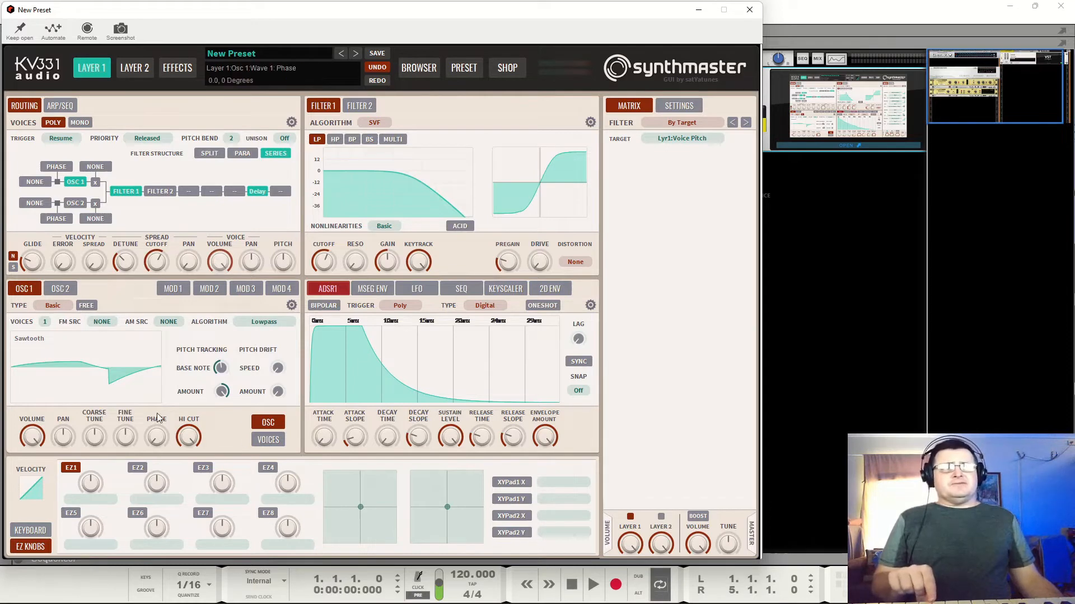
{"action": "left_click", "coordinate": [45, 323]}
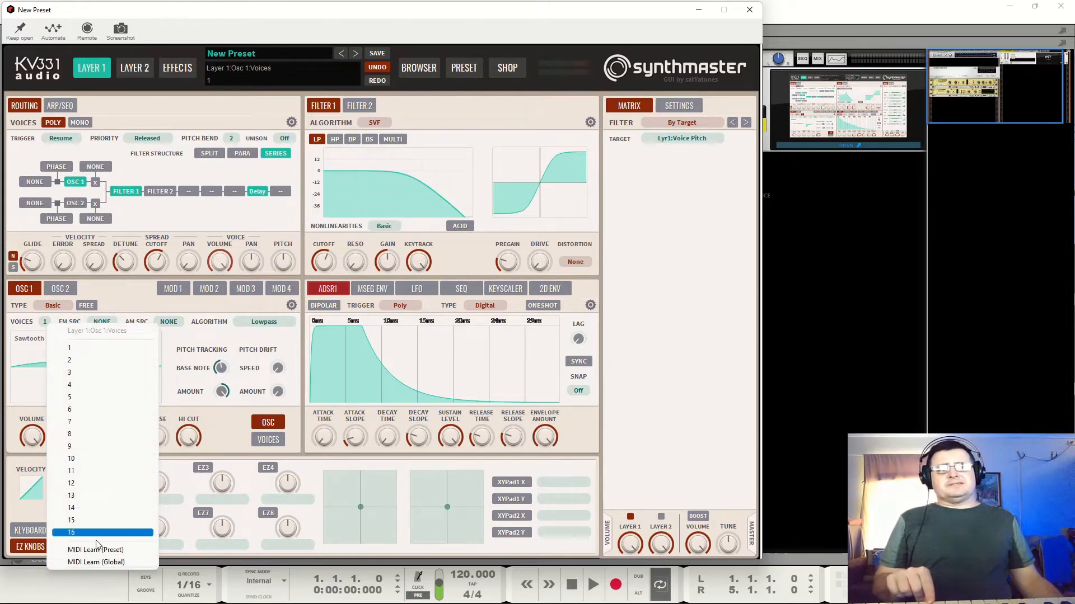
{"action": "left_click", "coordinate": [71, 532]}
{"action": "left_click", "coordinate": [267, 439]}
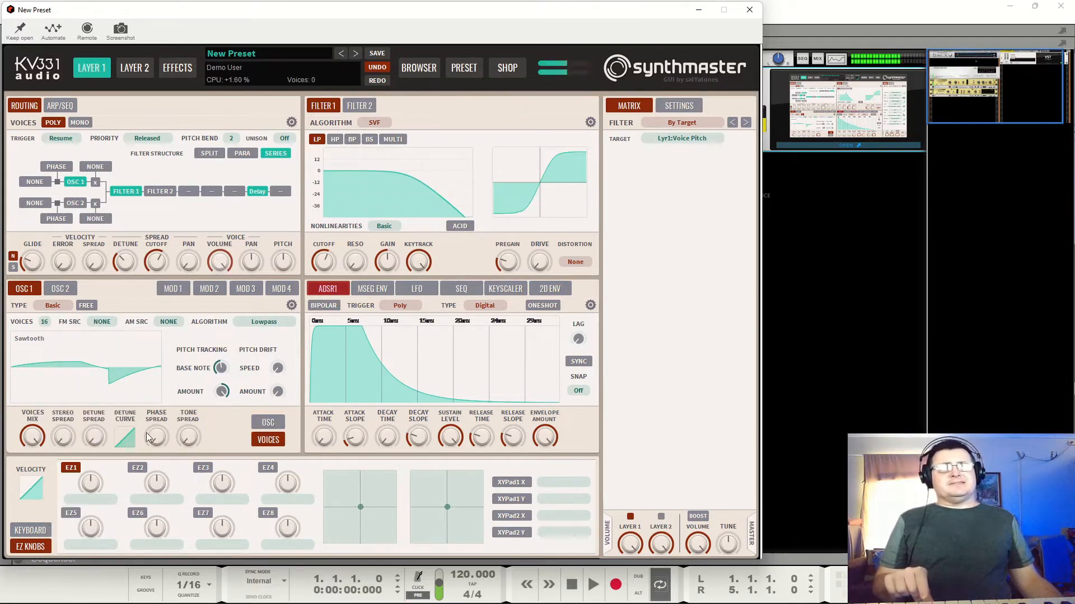
{"action": "left_click_drag", "start_coordinate": [62, 437], "coordinate": [69, 396]}
{"action": "left_click_drag", "start_coordinate": [93, 439], "coordinate": [99, 390]}
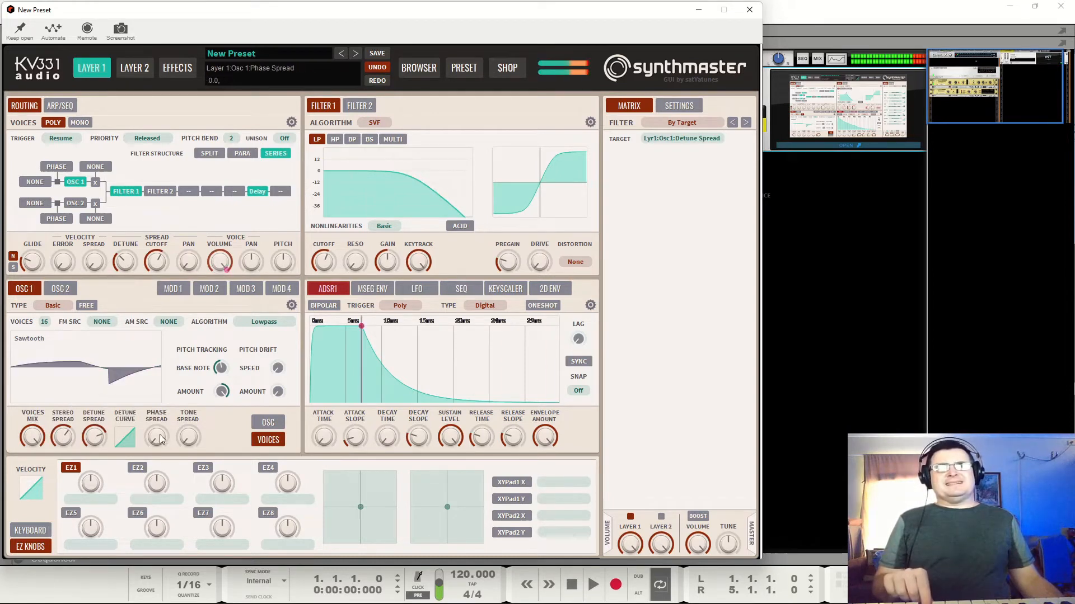
{"action": "left_click_drag", "start_coordinate": [156, 438], "coordinate": [158, 413]}
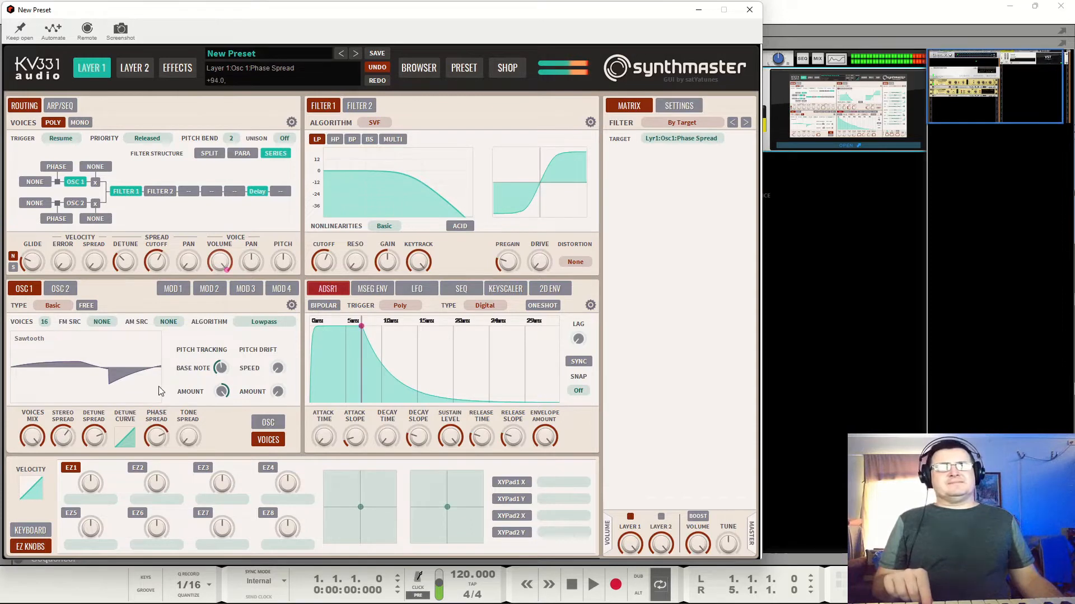
{"action": "left_click", "coordinate": [86, 305]}
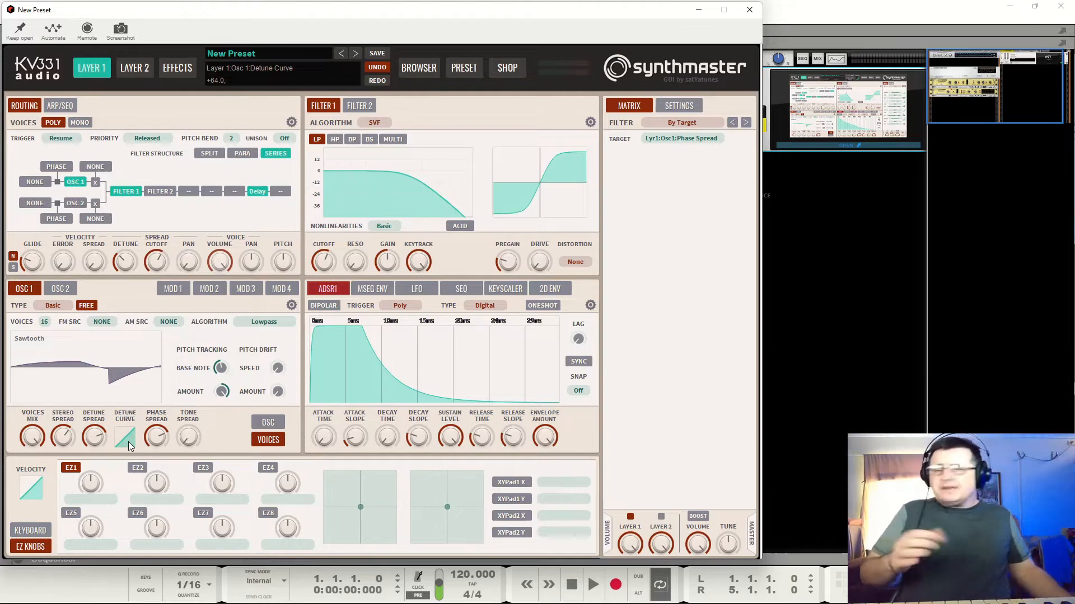
Return oscillator 1 to a single voice and select the basic Sawtooth waveform for it.
{"action": "left_click", "coordinate": [265, 423]}
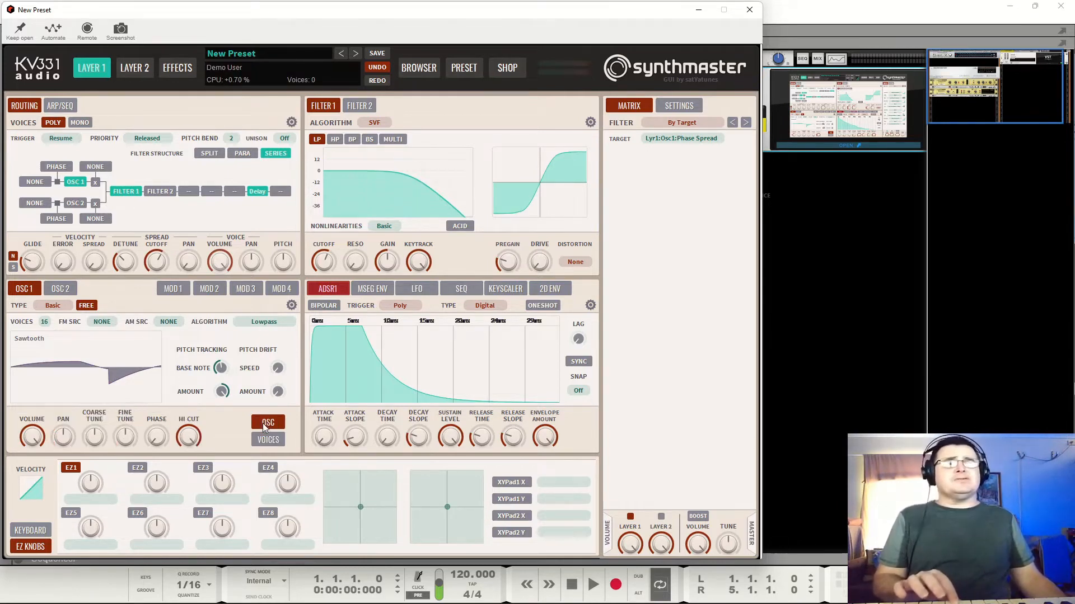
{"action": "left_click", "coordinate": [44, 322]}
{"action": "left_click", "coordinate": [56, 347]}
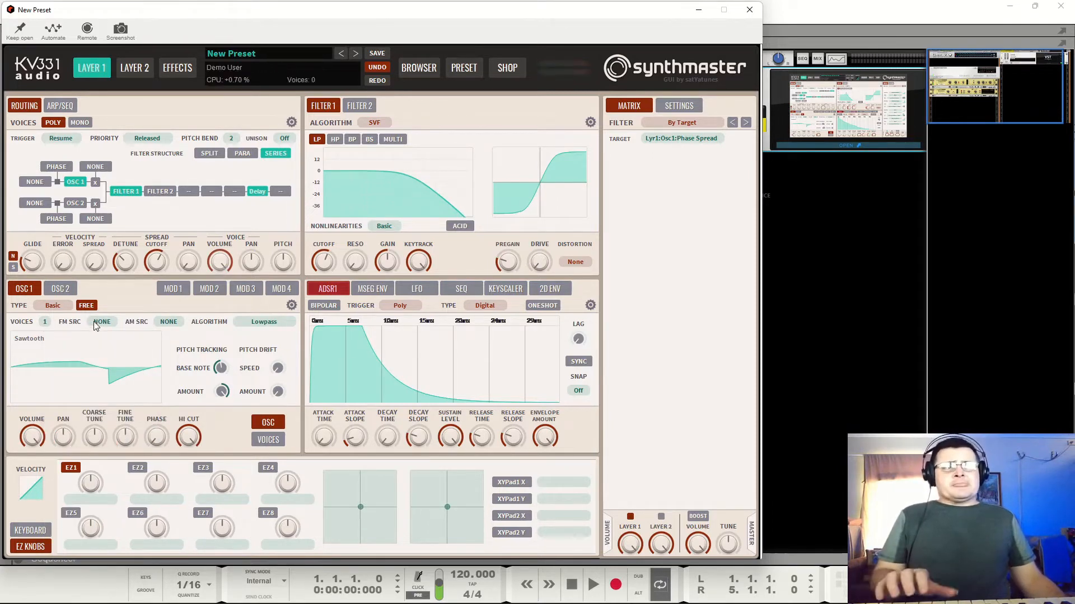
{"action": "left_click", "coordinate": [36, 341]}
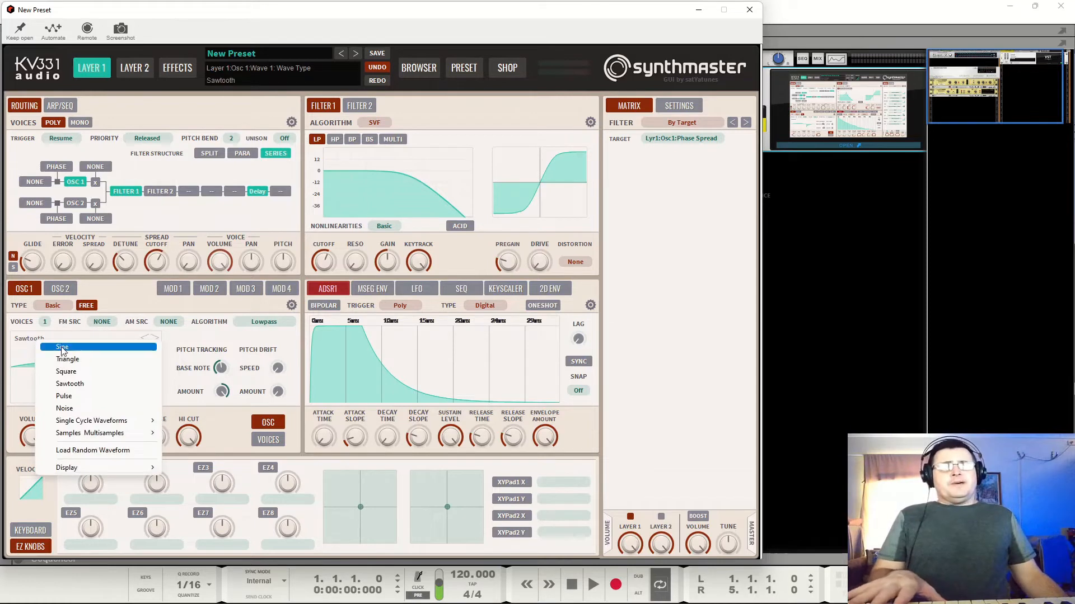
{"action": "left_click", "coordinate": [86, 384]}
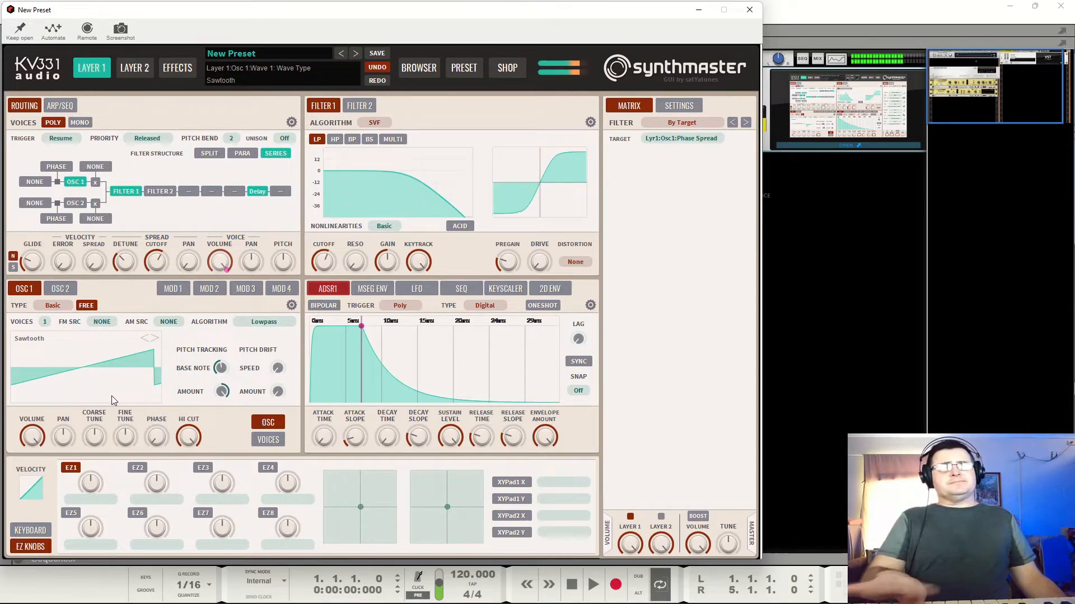
Try oscillator 1's pan and phase, leaving both at their defaults, and switch its Free mode off and back on.
{"action": "right_click", "coordinate": [69, 445]}
{"action": "left_click", "coordinate": [101, 460]}
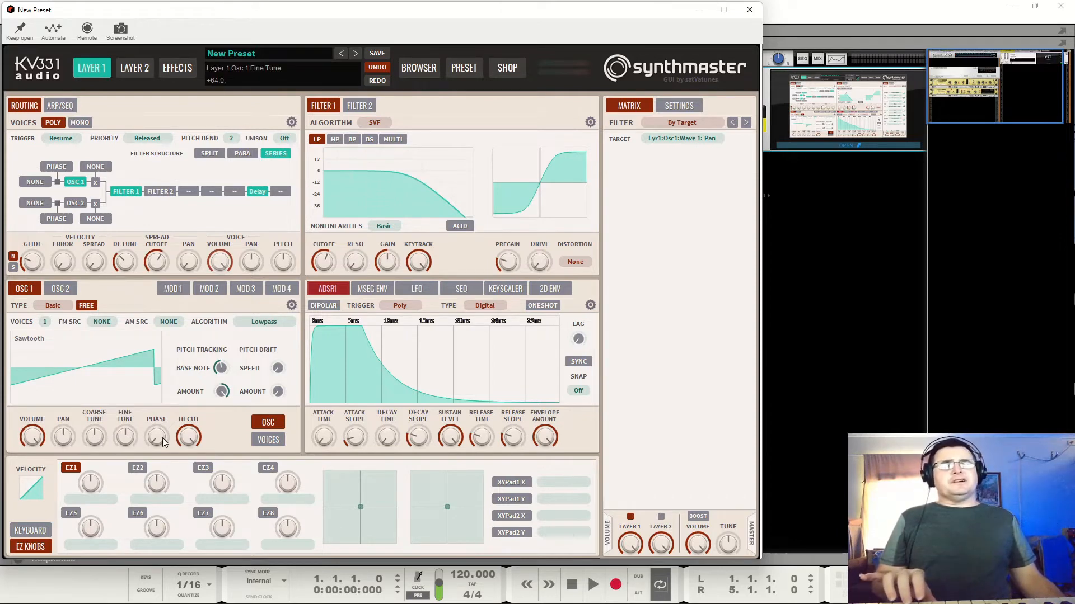
{"action": "mouse_move", "coordinate": [160, 438]}
{"action": "left_mouse_down"}
{"action": "mouse_move", "coordinate": [160, 370]}
{"action": "mouse_move", "coordinate": [160, 447]}
{"action": "left_mouse_up"}
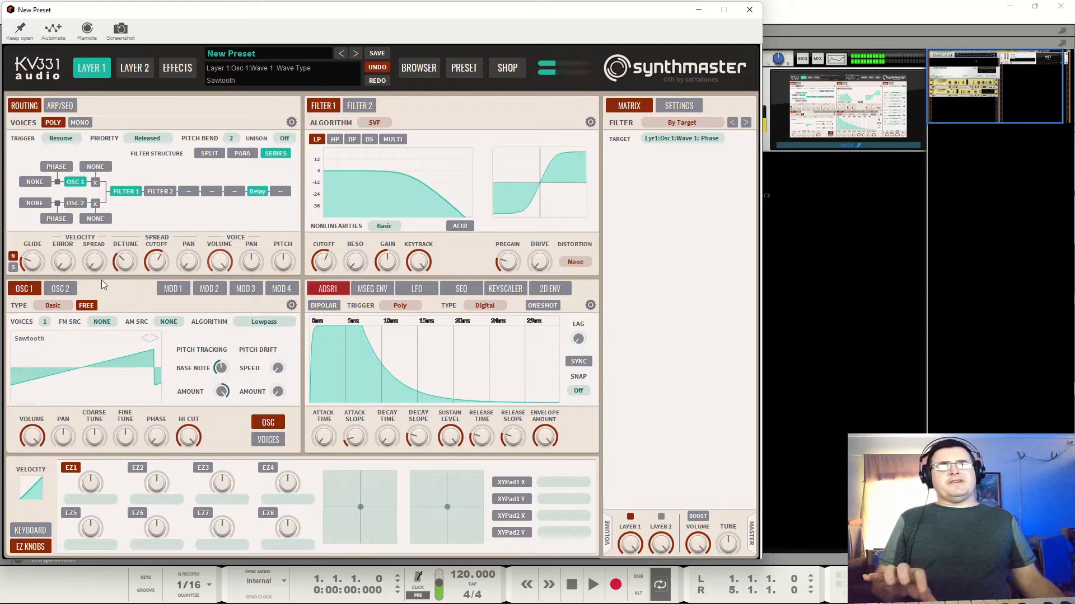
{"action": "left_click", "coordinate": [89, 306]}
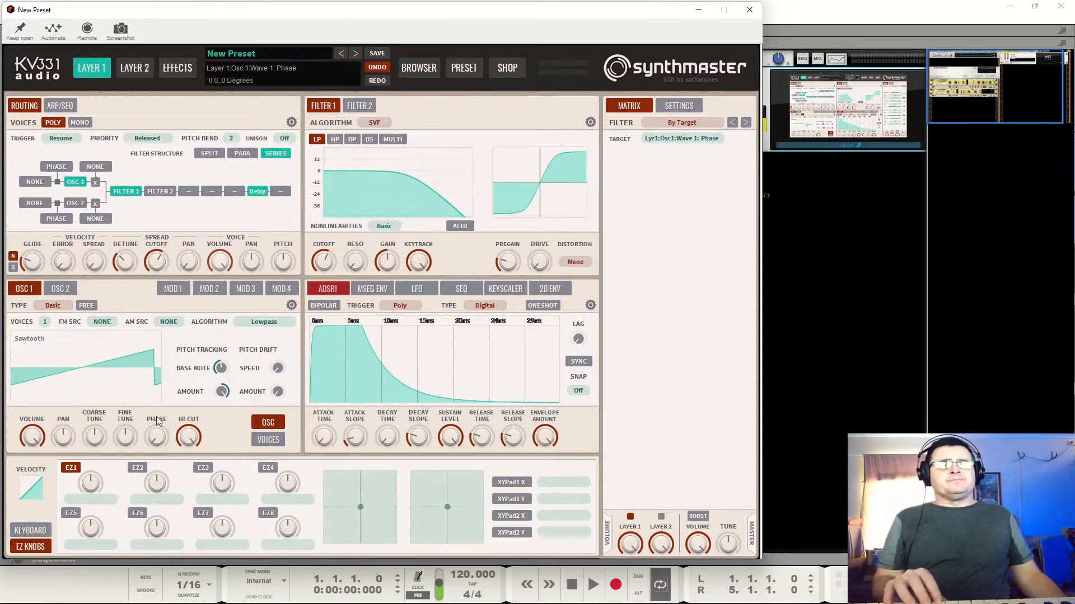
{"action": "left_click", "coordinate": [86, 306]}
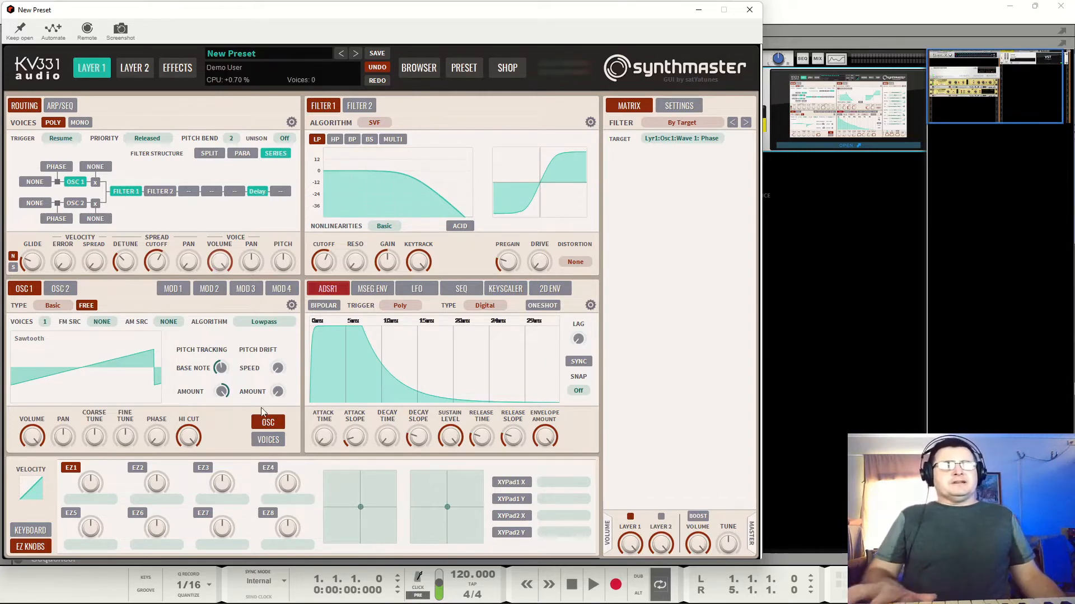
Add slight pitch drift speed and amount to oscillator 1, and try its pitch tracking amount, resetting it to the default.
{"action": "mouse_move", "coordinate": [277, 367]}
{"action": "left_mouse_down"}
{"action": "mouse_move", "coordinate": [285, 358]}
{"action": "mouse_move", "coordinate": [278, 388]}
{"action": "mouse_move", "coordinate": [278, 371]}
{"action": "left_mouse_up"}
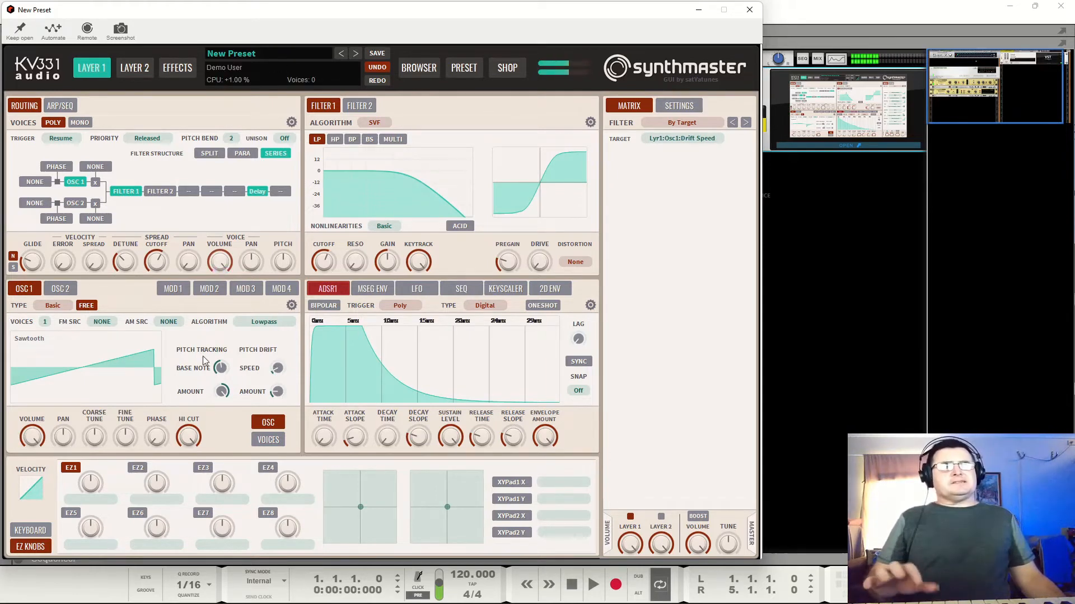
{"action": "mouse_move", "coordinate": [222, 395]}
{"action": "left_mouse_down"}
{"action": "mouse_move", "coordinate": [220, 500]}
{"action": "mouse_move", "coordinate": [215, 410]}
{"action": "mouse_move", "coordinate": [226, 393]}
{"action": "left_mouse_up"}
{"action": "right_click", "coordinate": [226, 396]}
{"action": "left_click", "coordinate": [271, 420]}
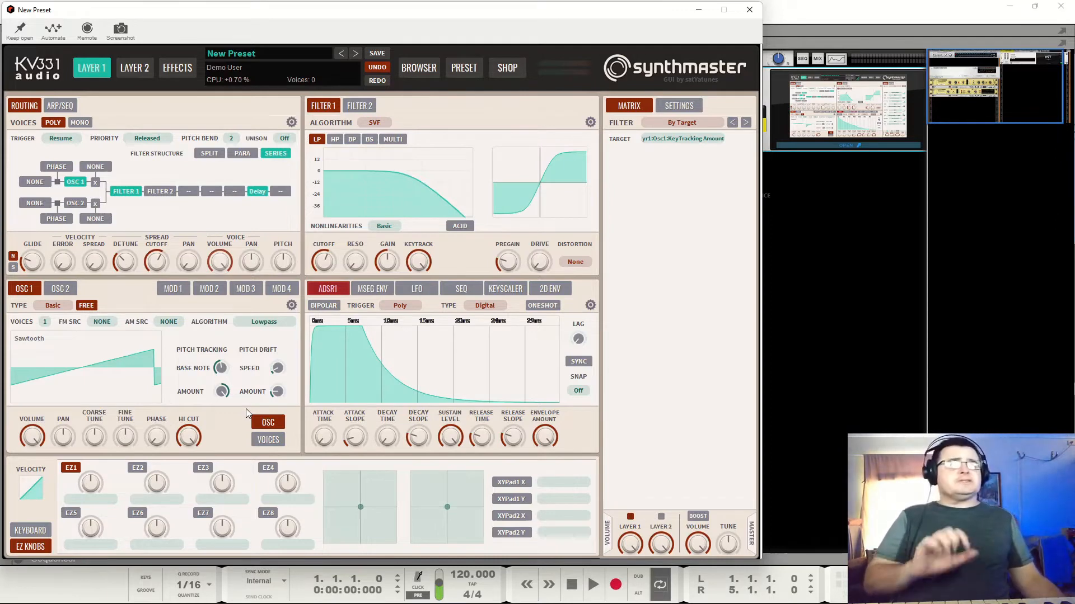
{"action": "mouse_move", "coordinate": [222, 370]}
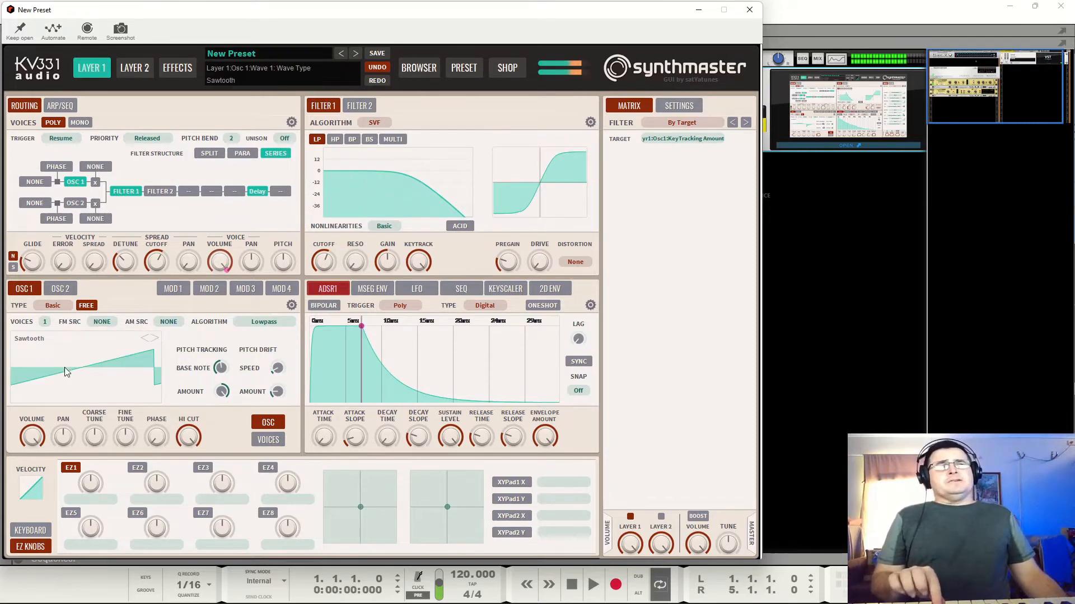
Load the single cycle waveform Andremega Sawtooth from the Analog group into oscillator 1.
{"action": "left_click", "coordinate": [37, 341]}
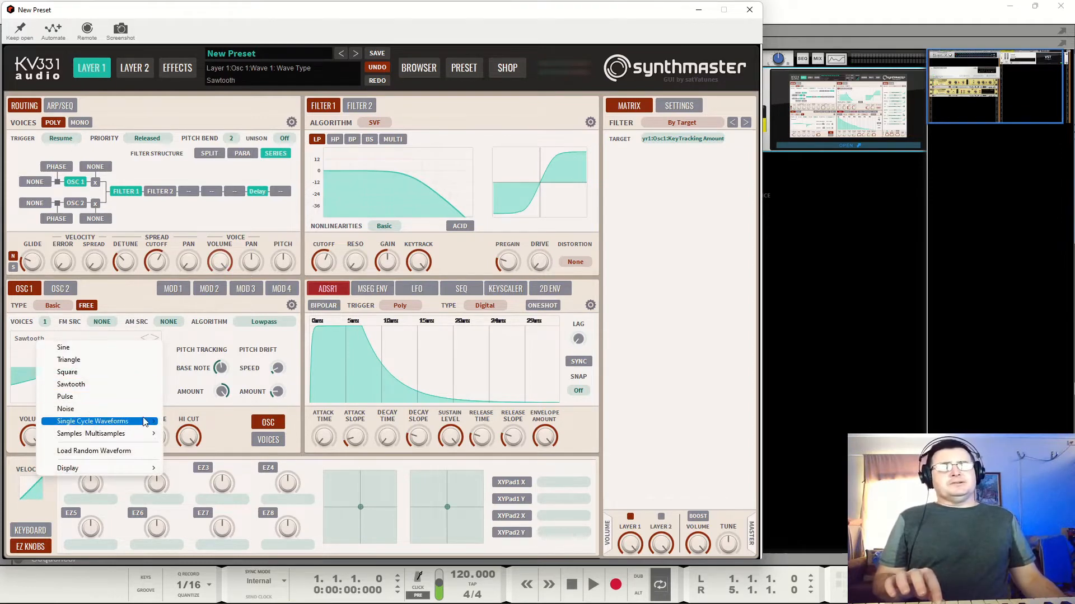
{"action": "mouse_move", "coordinate": [144, 423]}
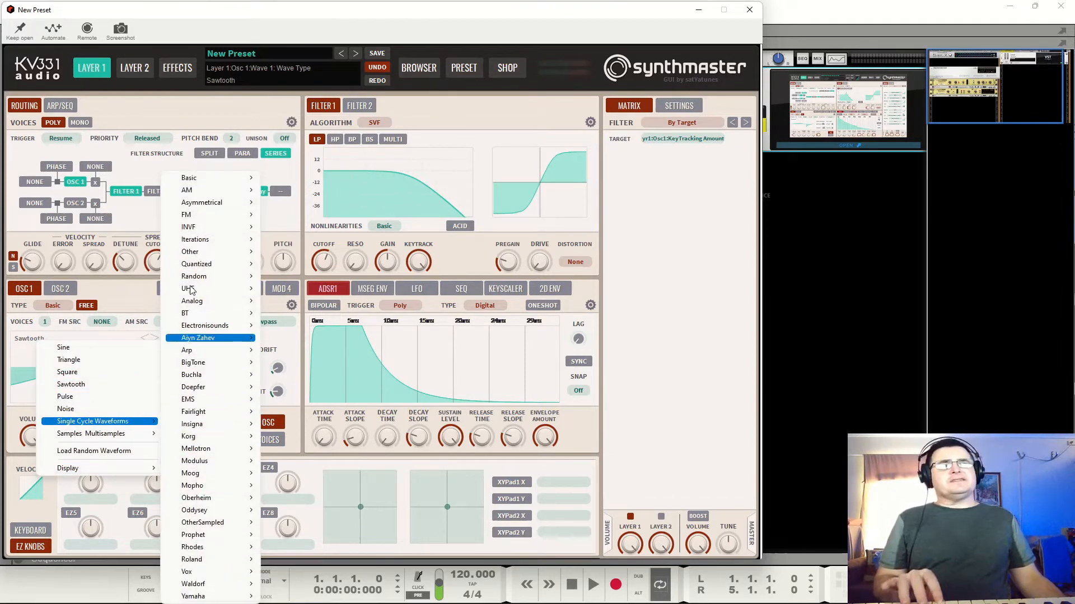
{"action": "mouse_move", "coordinate": [209, 254]}
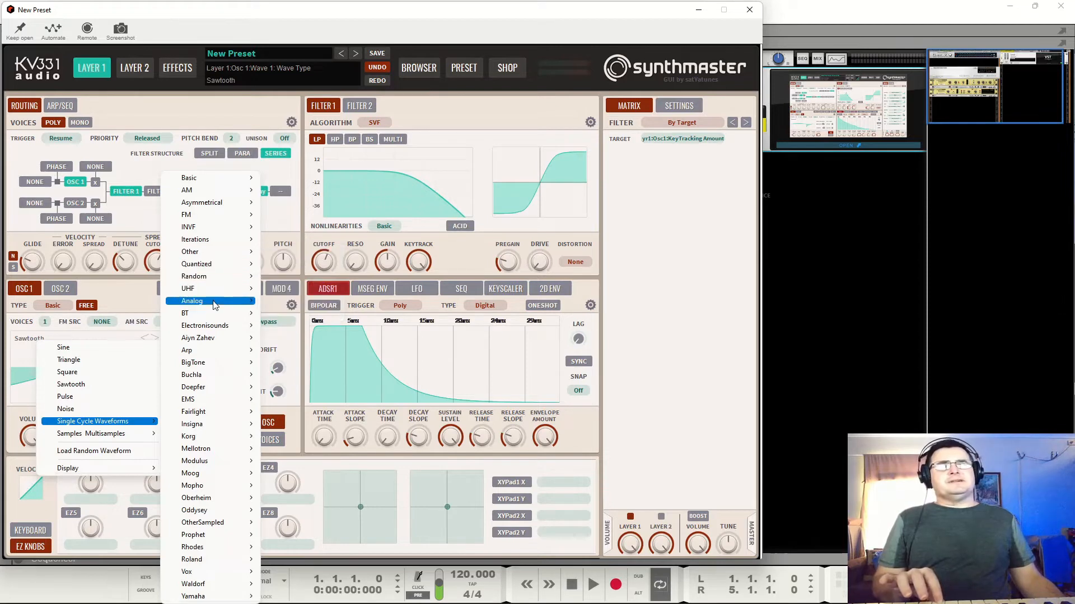
{"action": "mouse_move", "coordinate": [215, 305]}
{"action": "mouse_move", "coordinate": [291, 304]}
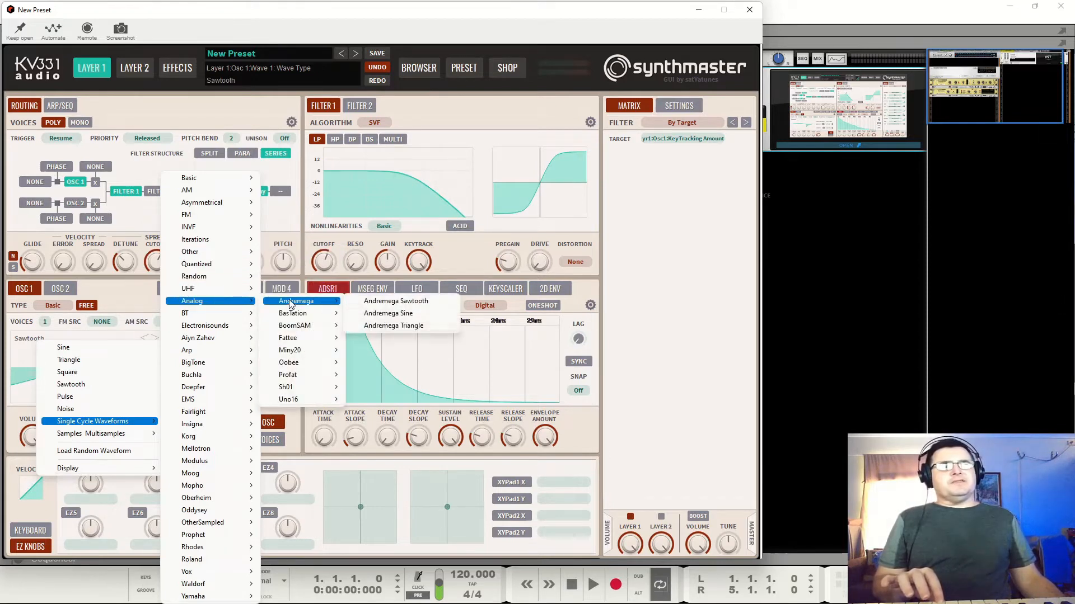
{"action": "left_click", "coordinate": [398, 303]}
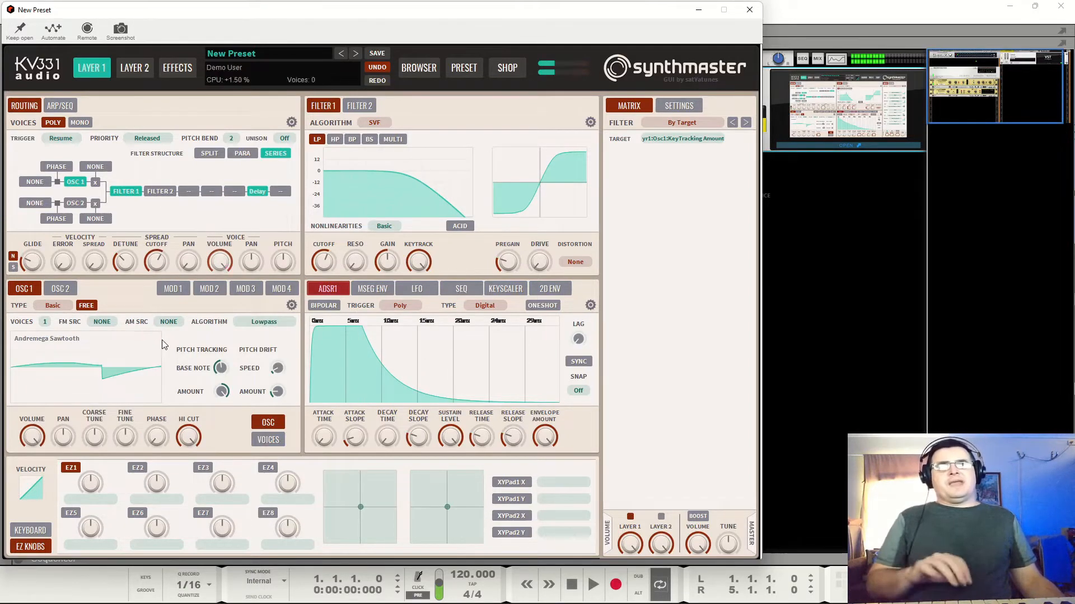
Switch oscillator 1 to the single cycle waveform Fr4 - EMS VCS-3 from the EMS group.
{"action": "left_click", "coordinate": [33, 339]}
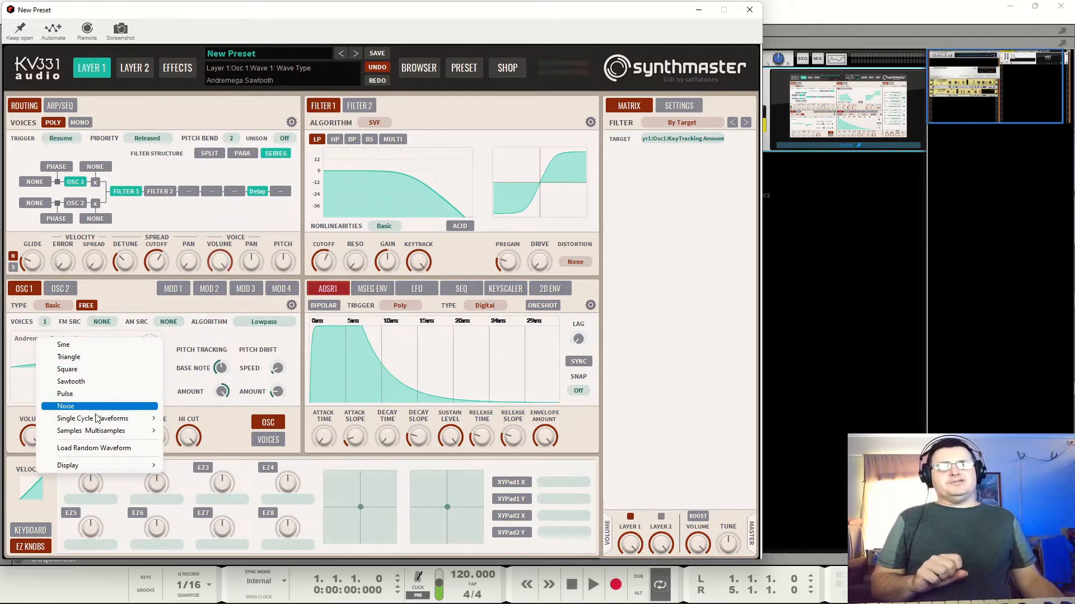
{"action": "mouse_move", "coordinate": [113, 421]}
{"action": "mouse_move", "coordinate": [227, 411]}
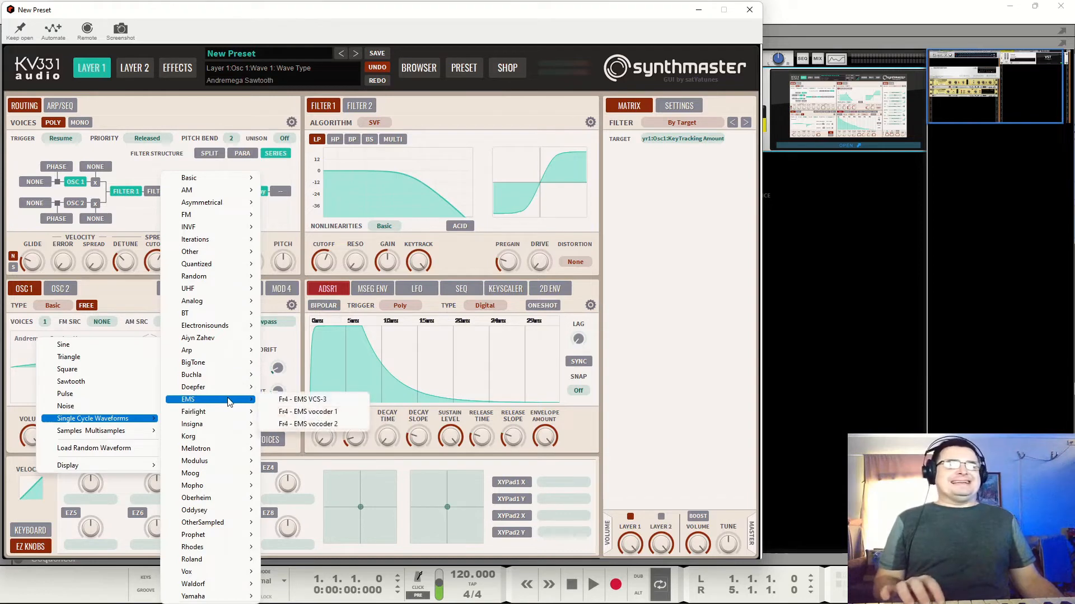
{"action": "left_click", "coordinate": [306, 400]}
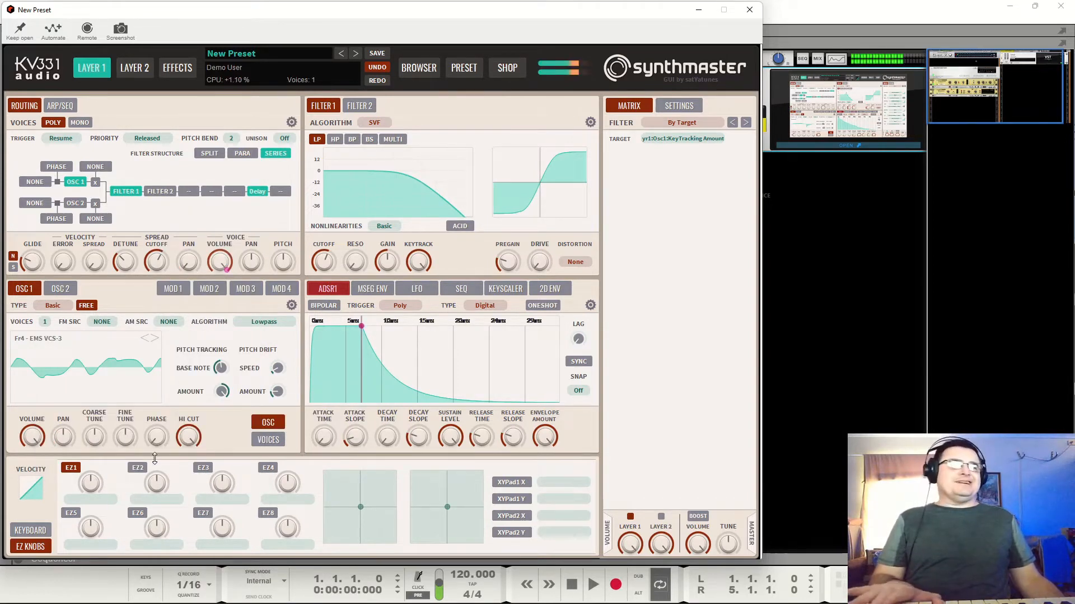
Switch oscillator 1 to the single cycle waveform Fr4 - Korg Trident 2 from the Korg group.
{"action": "left_click", "coordinate": [52, 342]}
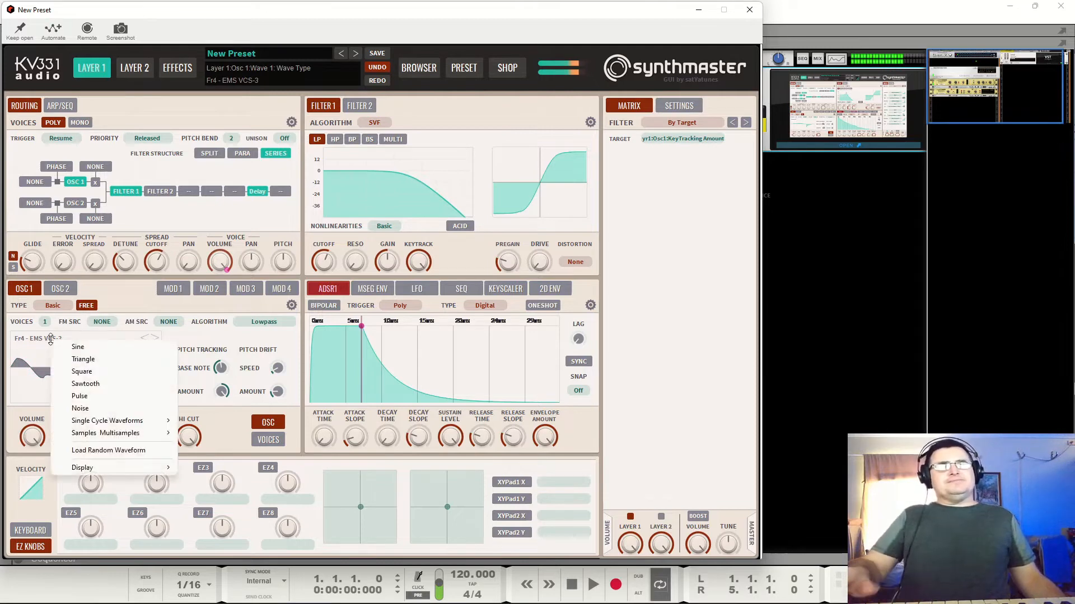
{"action": "mouse_move", "coordinate": [163, 421]}
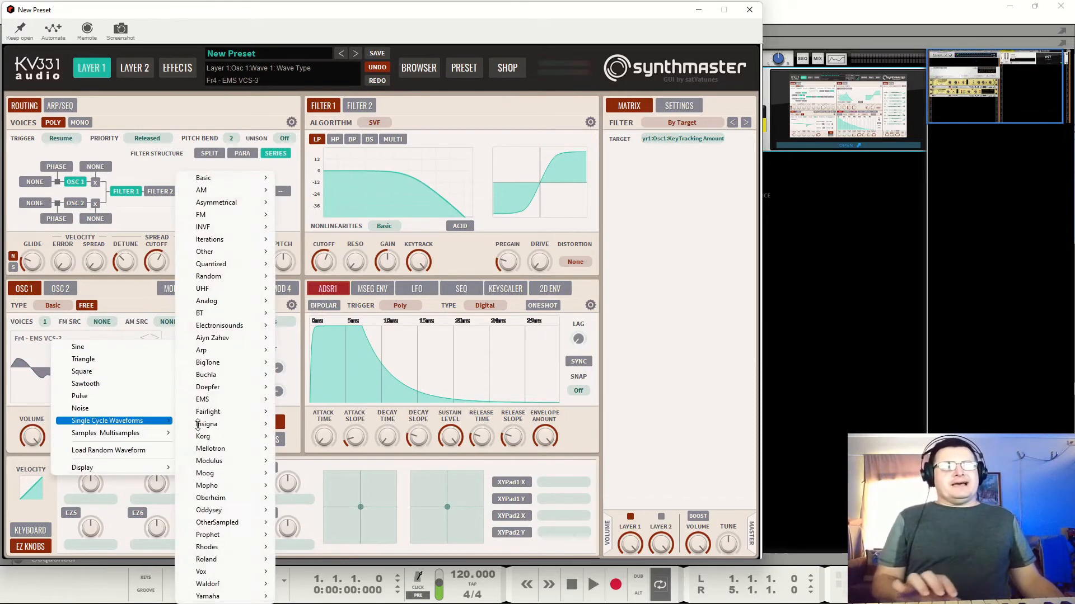
{"action": "mouse_move", "coordinate": [268, 437]}
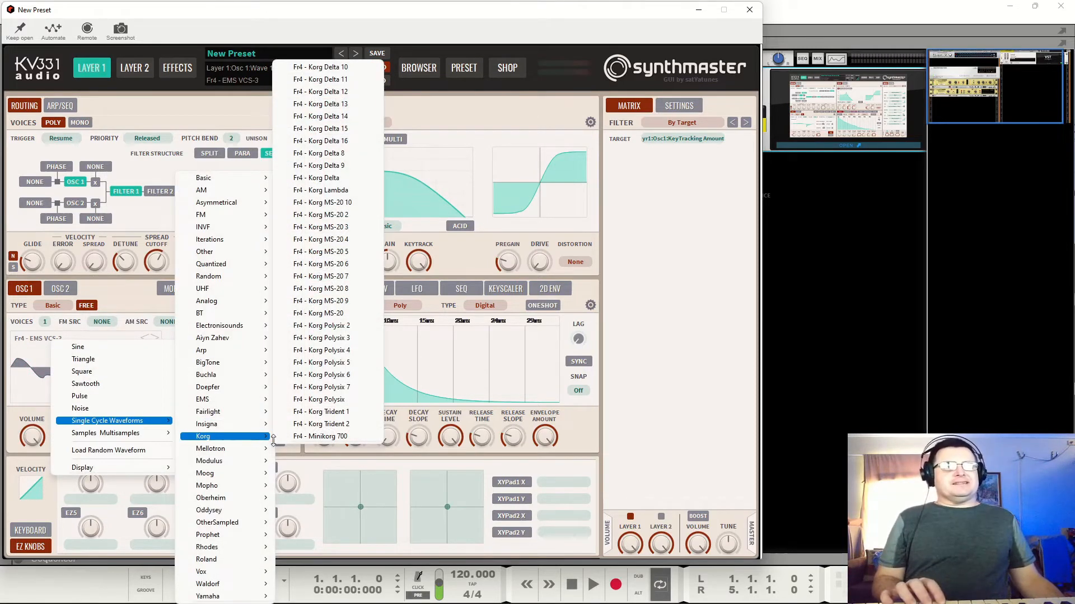
{"action": "left_click", "coordinate": [328, 425]}
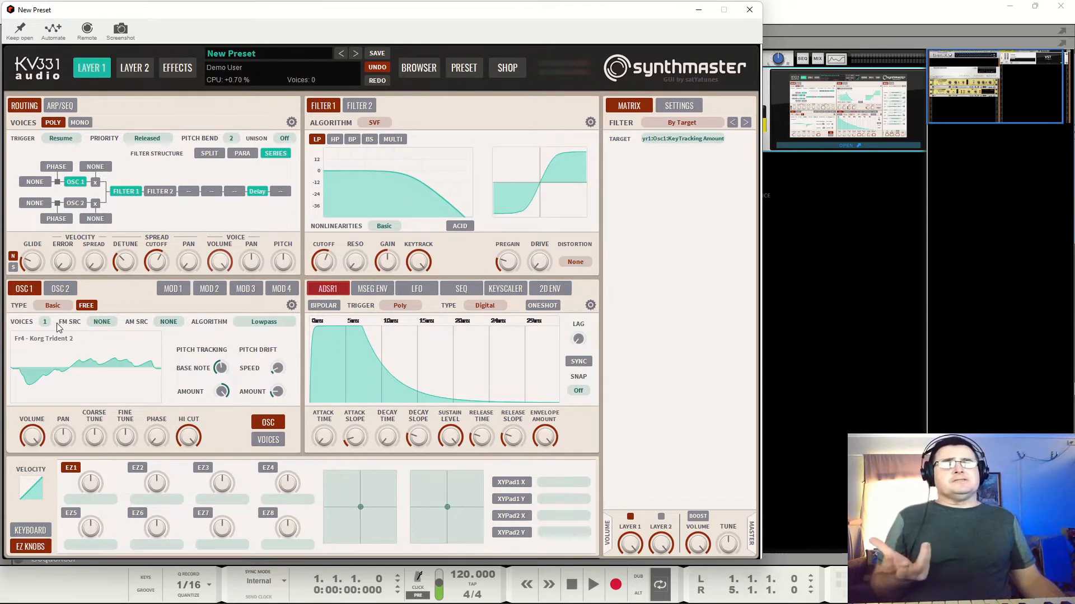
Load the Moog single cycle waveform Fr4 - Minimoog 12 into oscillator 1 and step forward to Fr4 - Minimoog 3.
{"action": "left_click", "coordinate": [55, 338]}
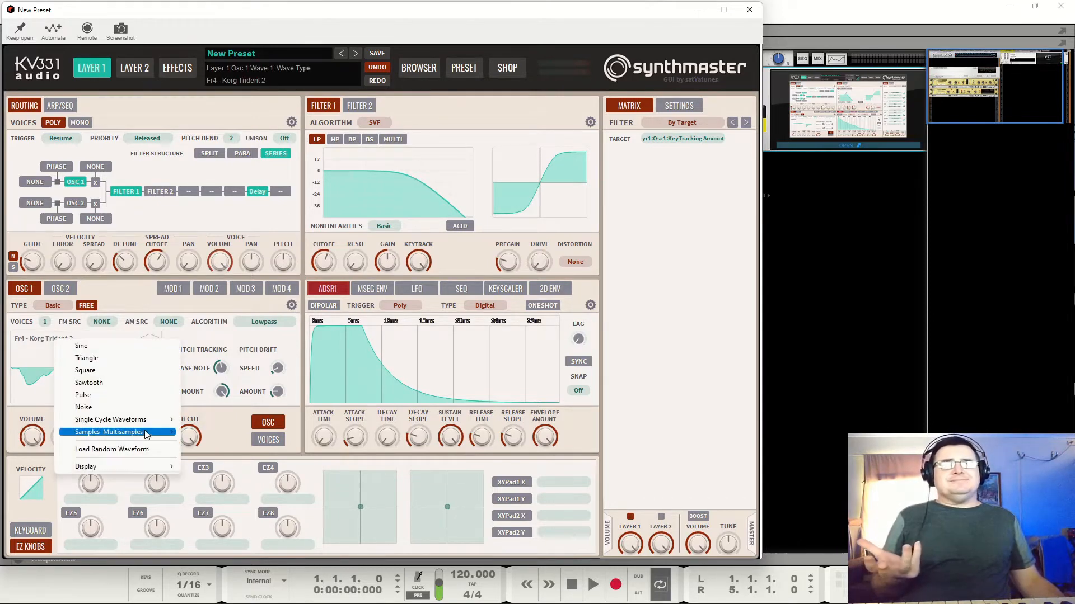
{"action": "mouse_move", "coordinate": [159, 421]}
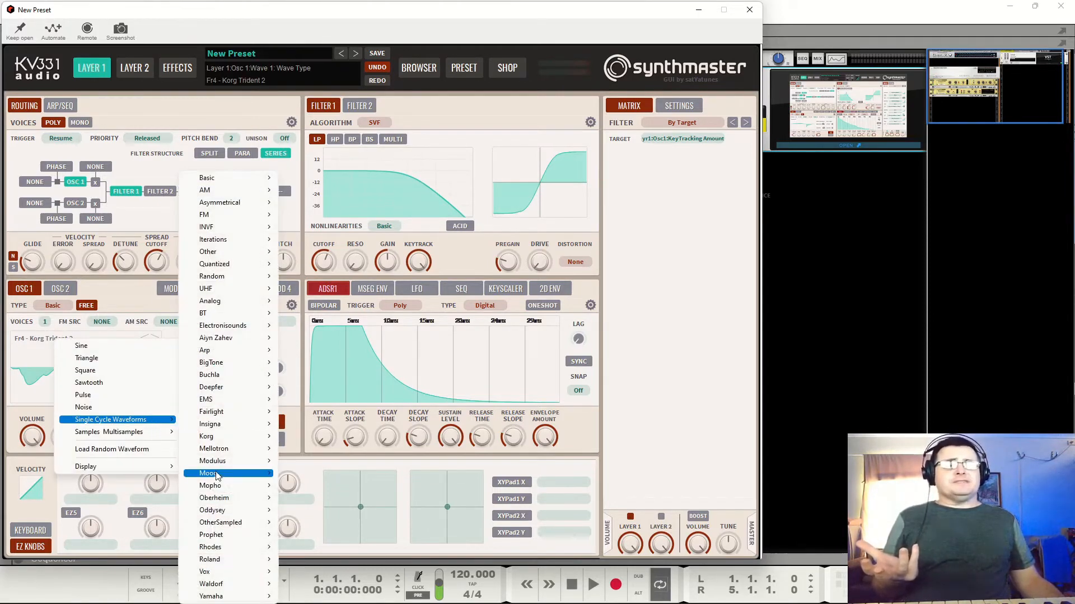
{"action": "mouse_move", "coordinate": [219, 474]}
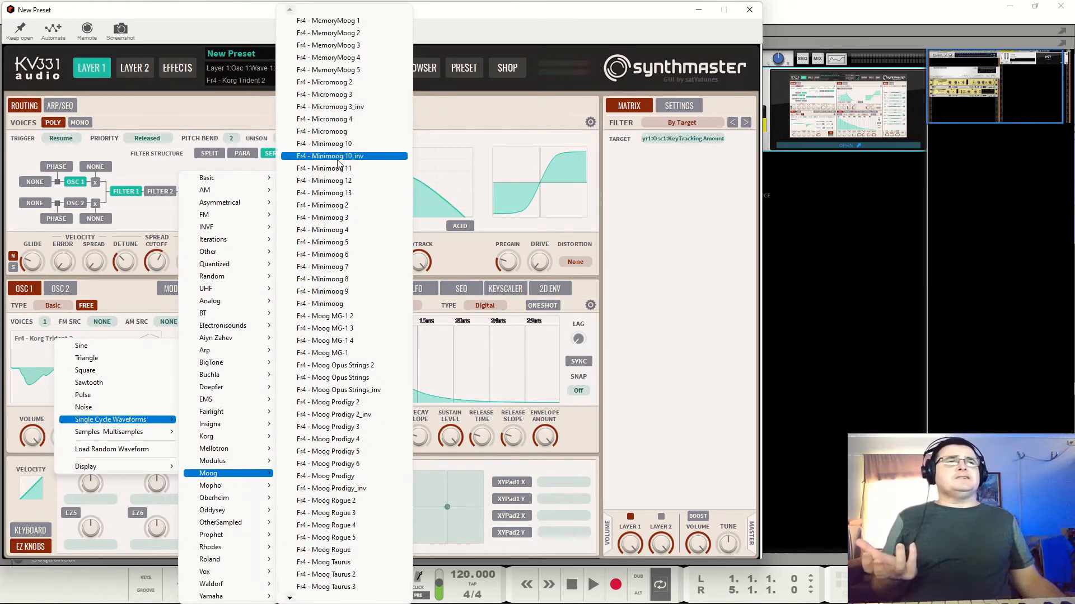
{"action": "left_click", "coordinate": [328, 180]}
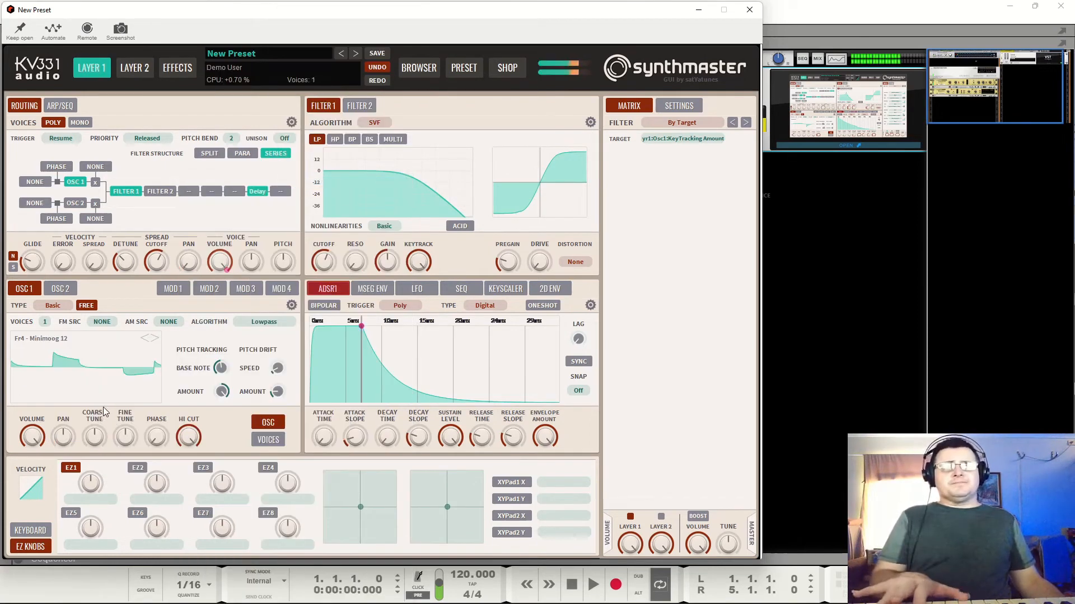
{"action": "left_click", "coordinate": [152, 339]}
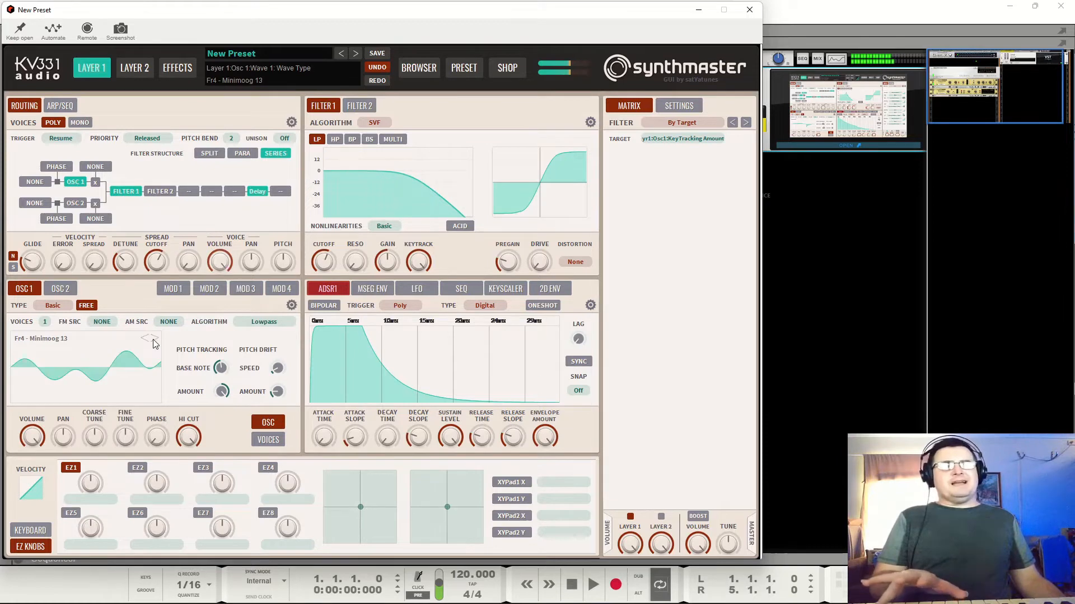
{"action": "left_click", "coordinate": [153, 340]}
{"action": "left_click", "coordinate": [153, 339]}
{"action": "left_click", "coordinate": [153, 339]}
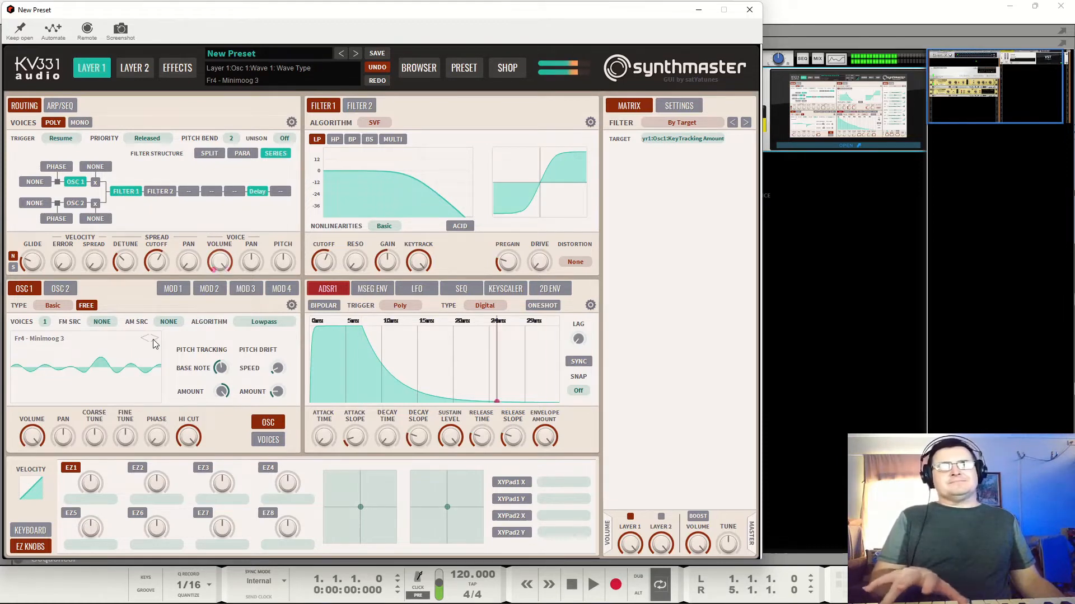
Advance oscillator 1 to the Fr4 - Minimoog 4 waveform and replace it with the KV331_Vocal sample from the Vandalism group.
{"action": "left_click", "coordinate": [153, 340]}
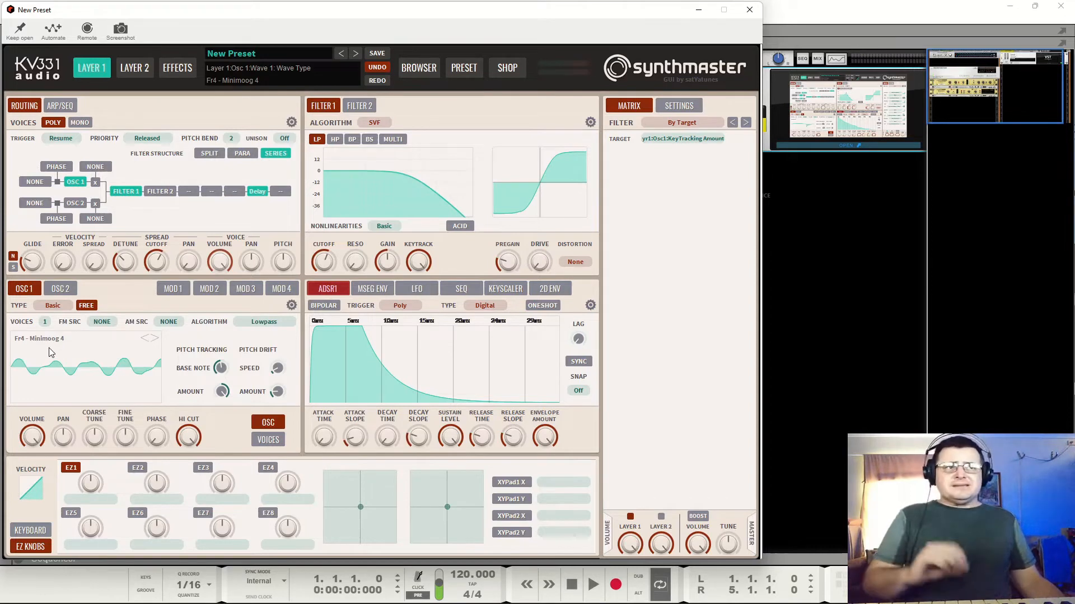
{"action": "left_click", "coordinate": [44, 322]}
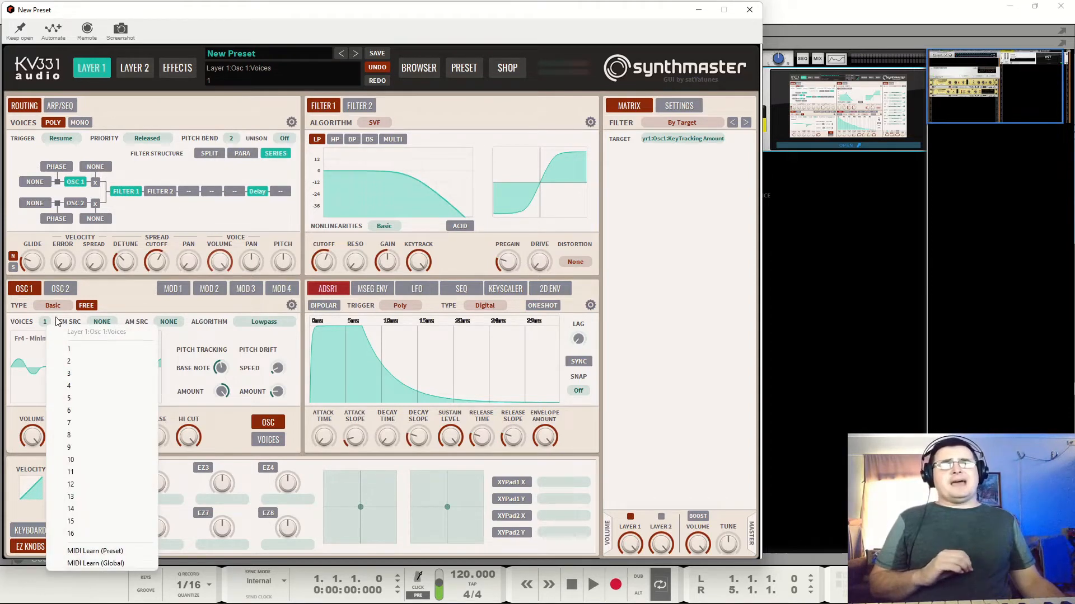
{"action": "left_click", "coordinate": [29, 341]}
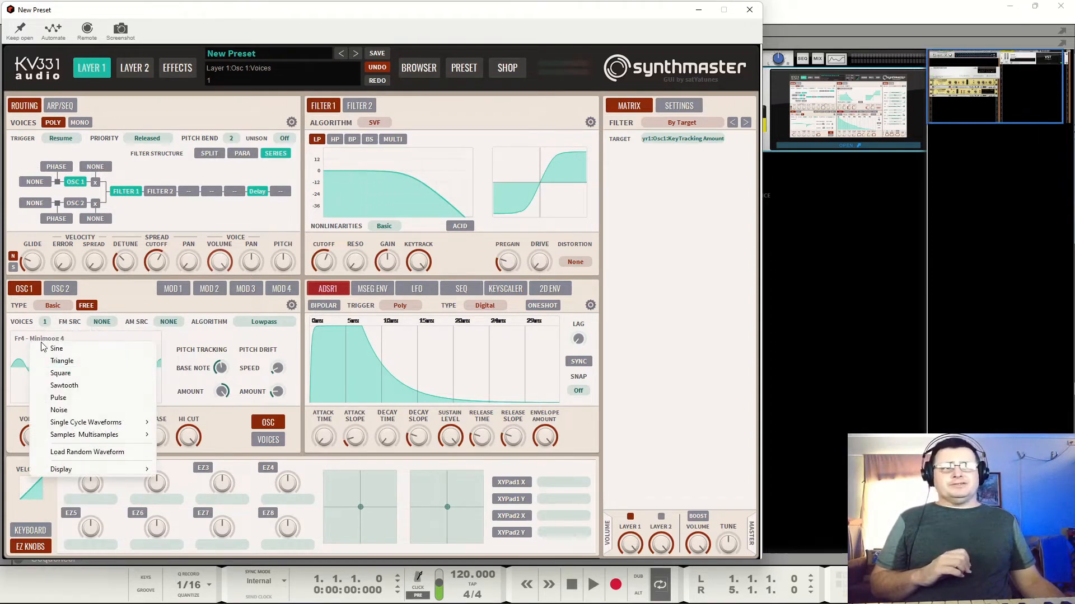
{"action": "mouse_move", "coordinate": [114, 436]}
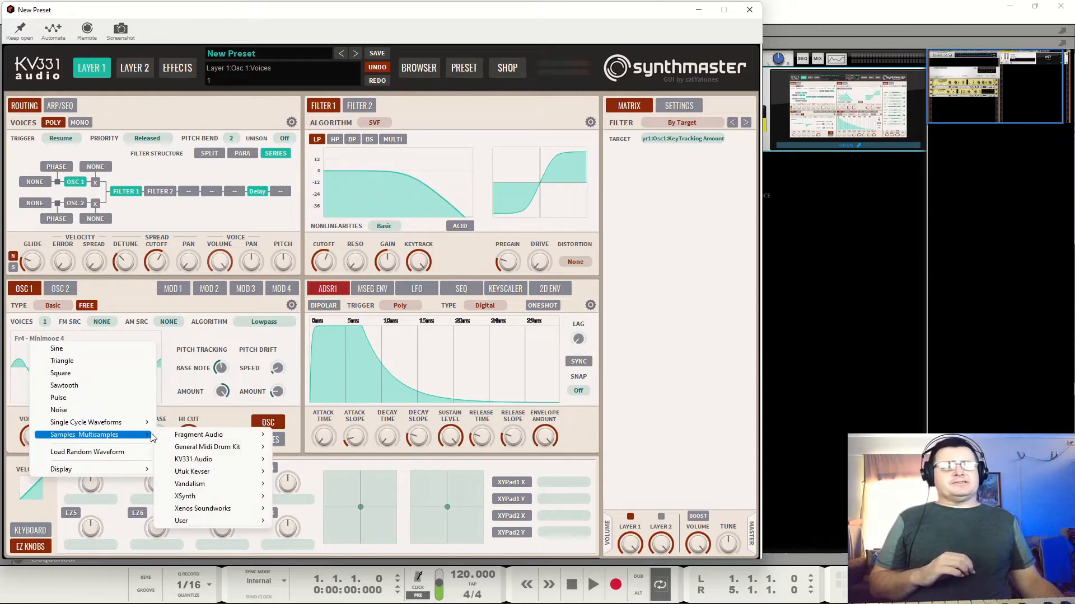
{"action": "mouse_move", "coordinate": [217, 488]}
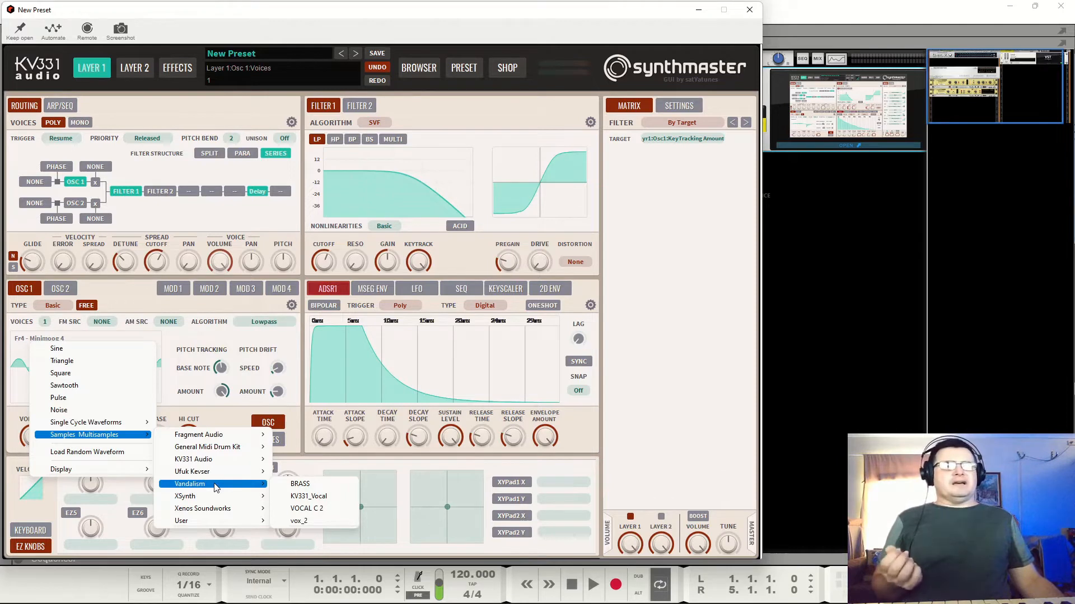
{"action": "left_click", "coordinate": [302, 497]}
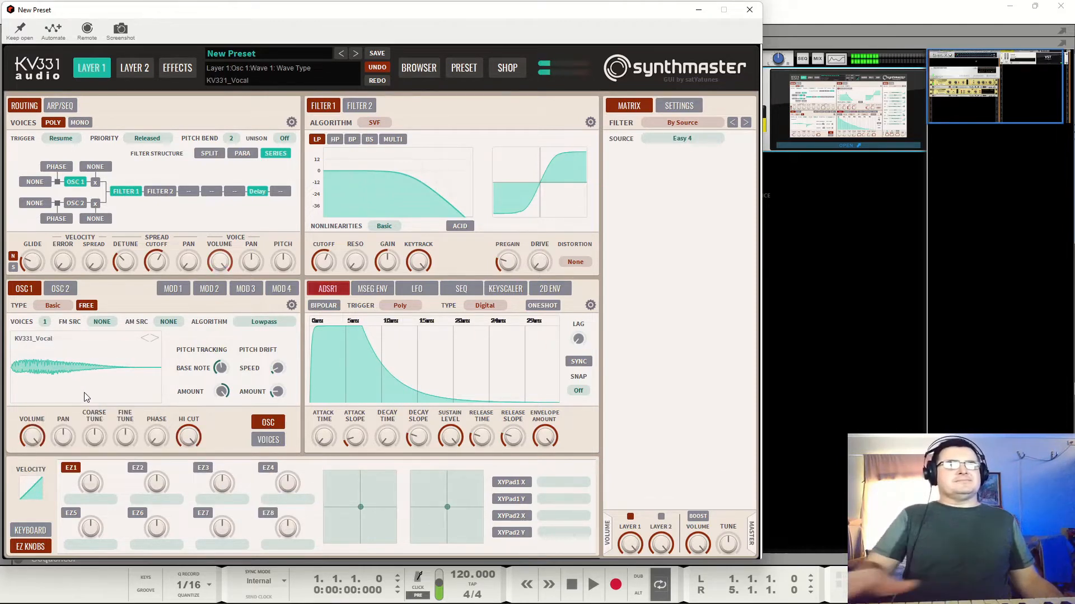
Load the user sample UbeWave into oscillator 1.
{"action": "left_click", "coordinate": [37, 341]}
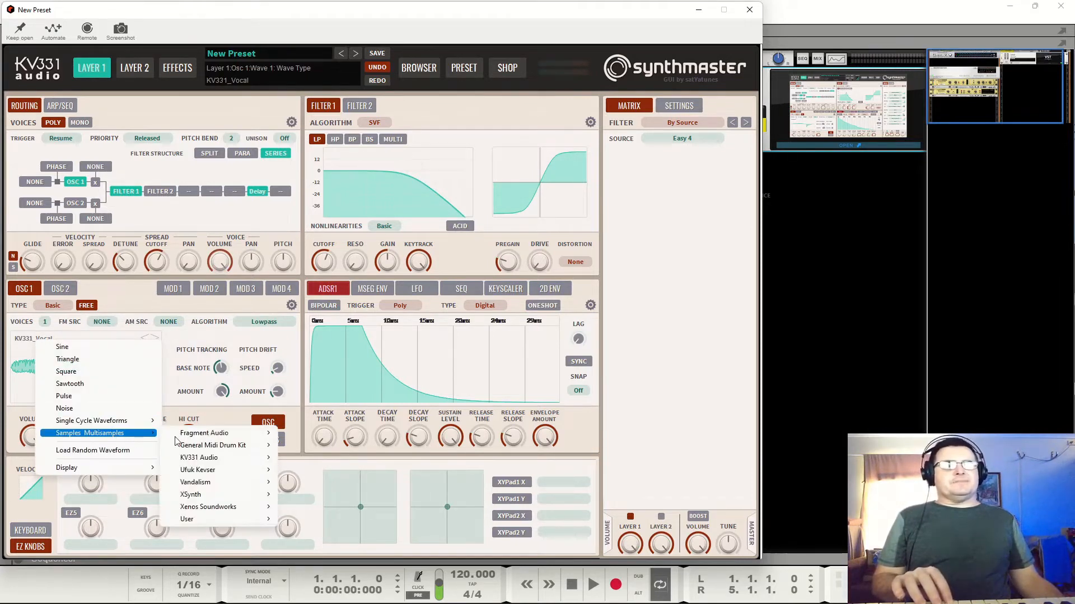
{"action": "mouse_move", "coordinate": [234, 519]}
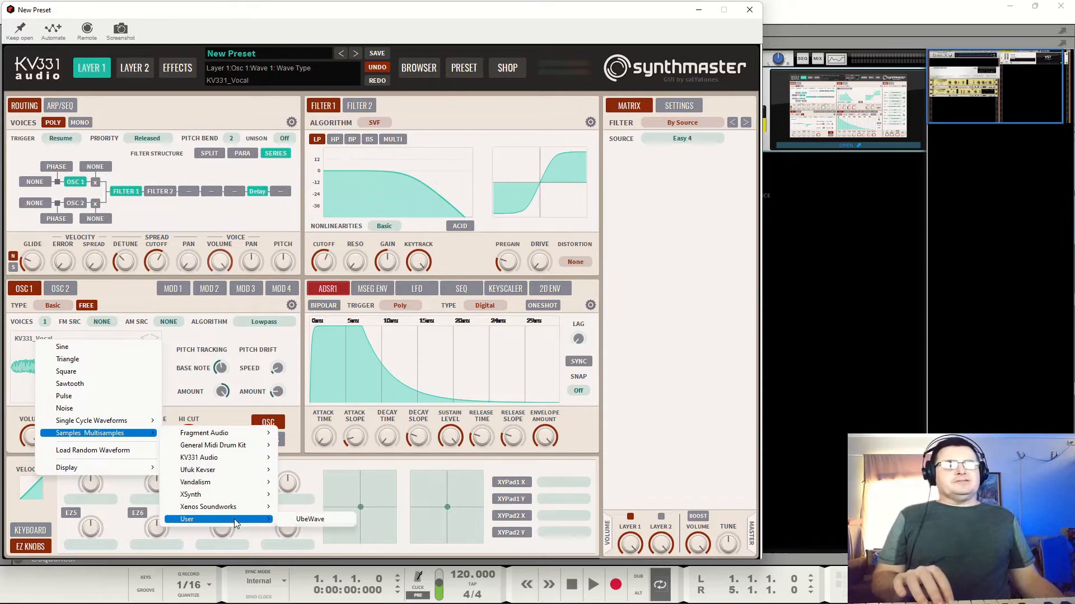
{"action": "left_click", "coordinate": [304, 520]}
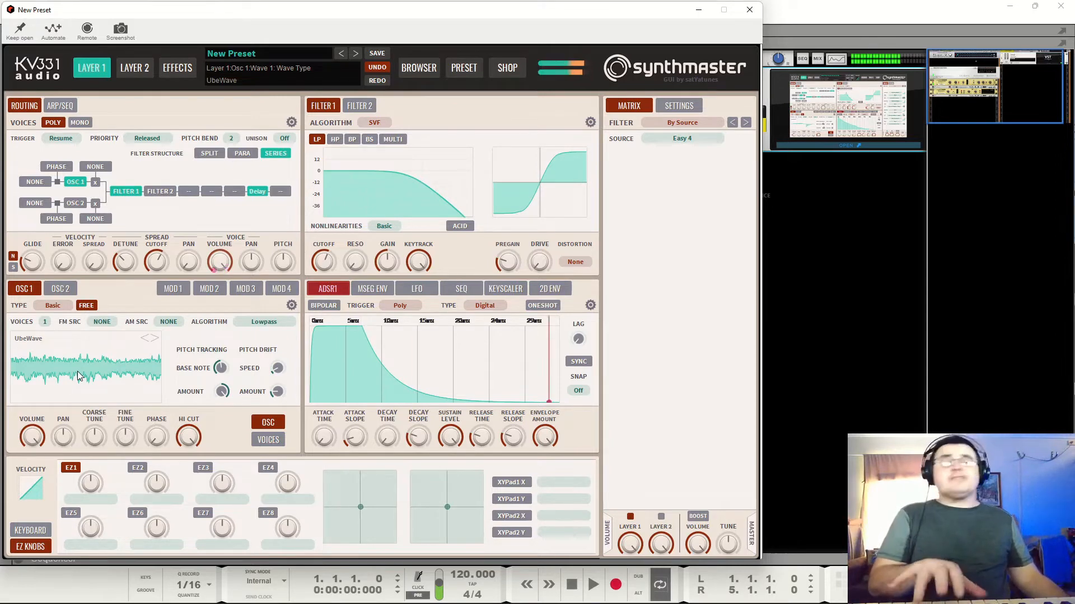
Try oscillator 1 with 10 voices and return it to 1 voice.
{"action": "left_click", "coordinate": [45, 322]}
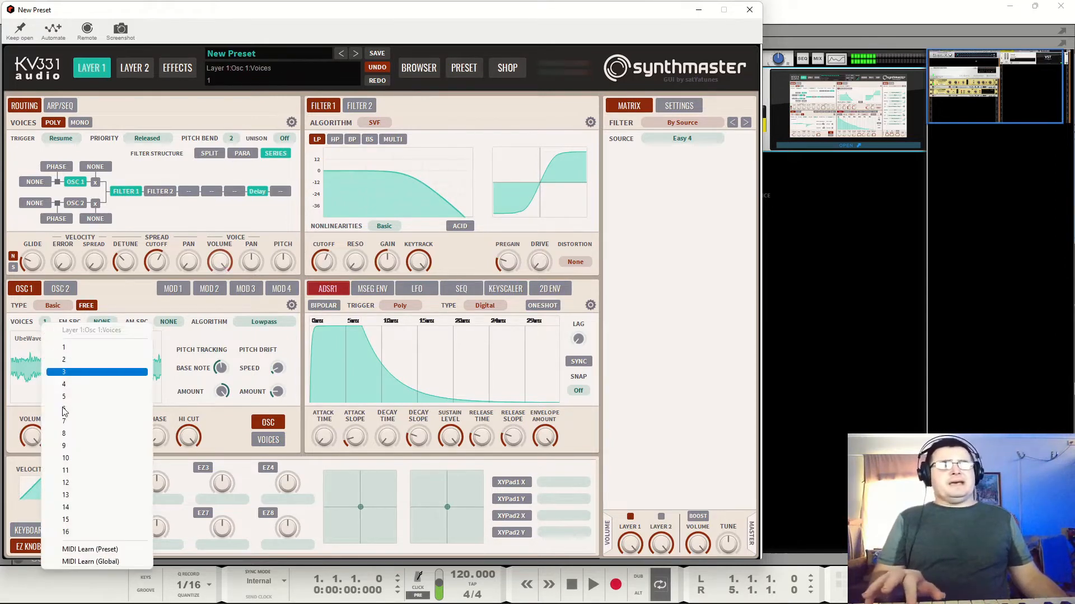
{"action": "left_click", "coordinate": [84, 458]}
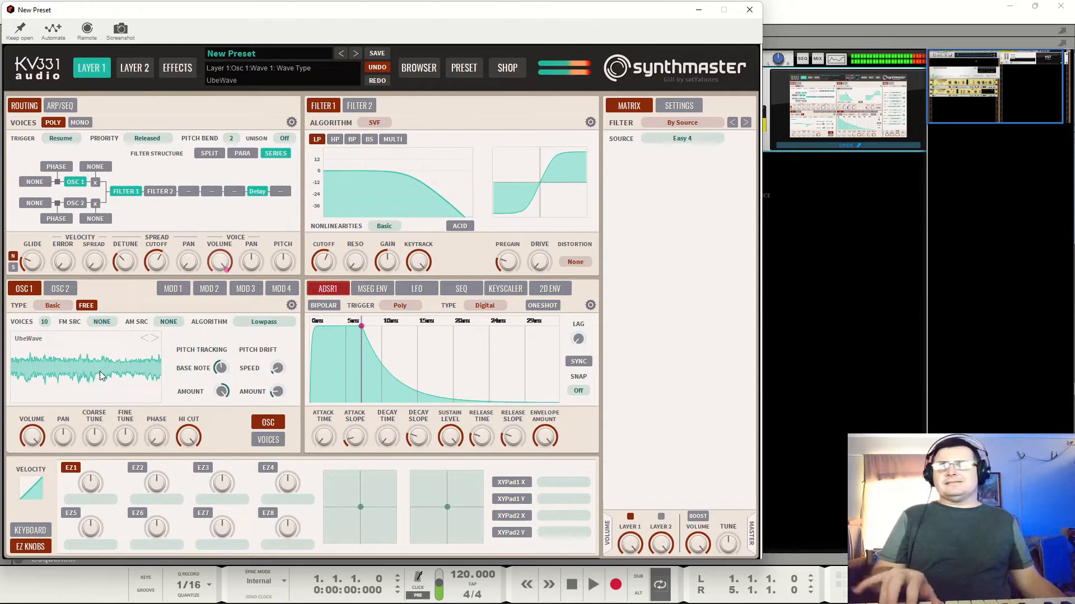
{"action": "left_click", "coordinate": [45, 322]}
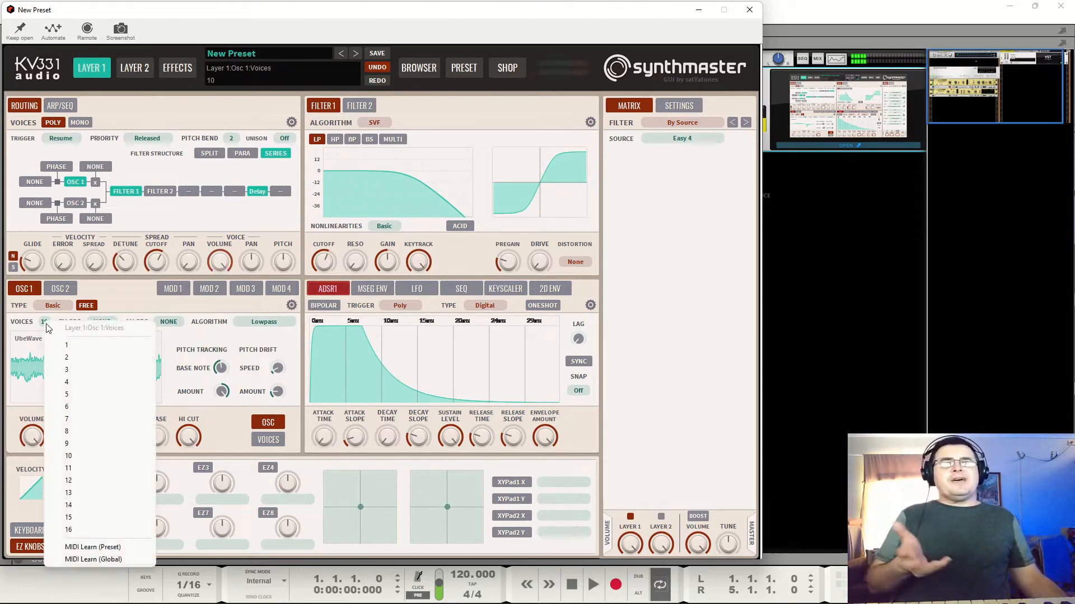
{"action": "left_click", "coordinate": [66, 345]}
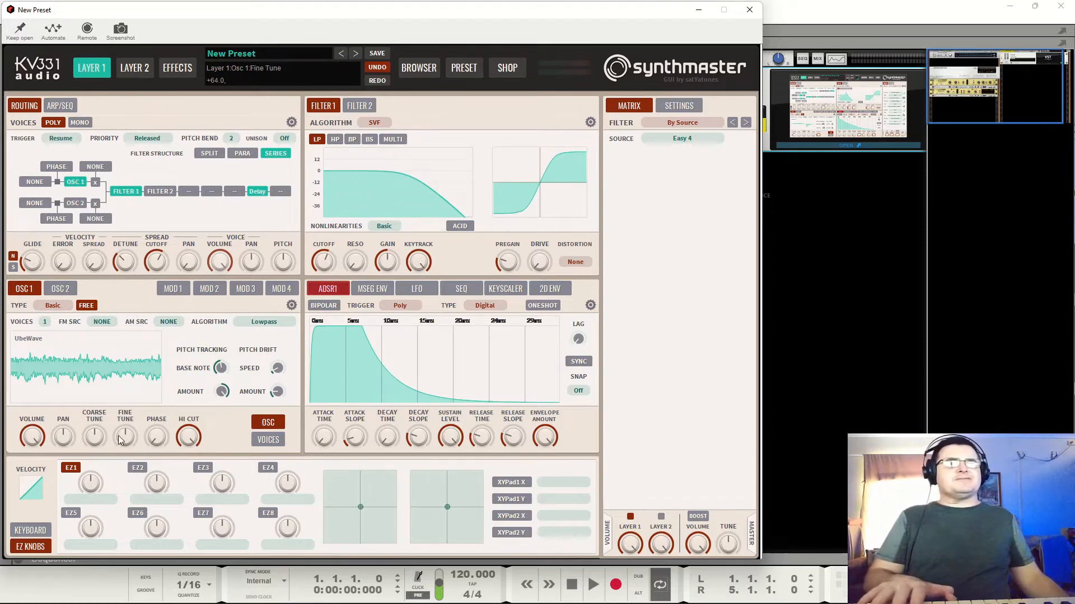
Glance at Layer 2, return to Layer 1 and set oscillator 1 to the basic Sawtooth waveform.
{"action": "left_click", "coordinate": [134, 68]}
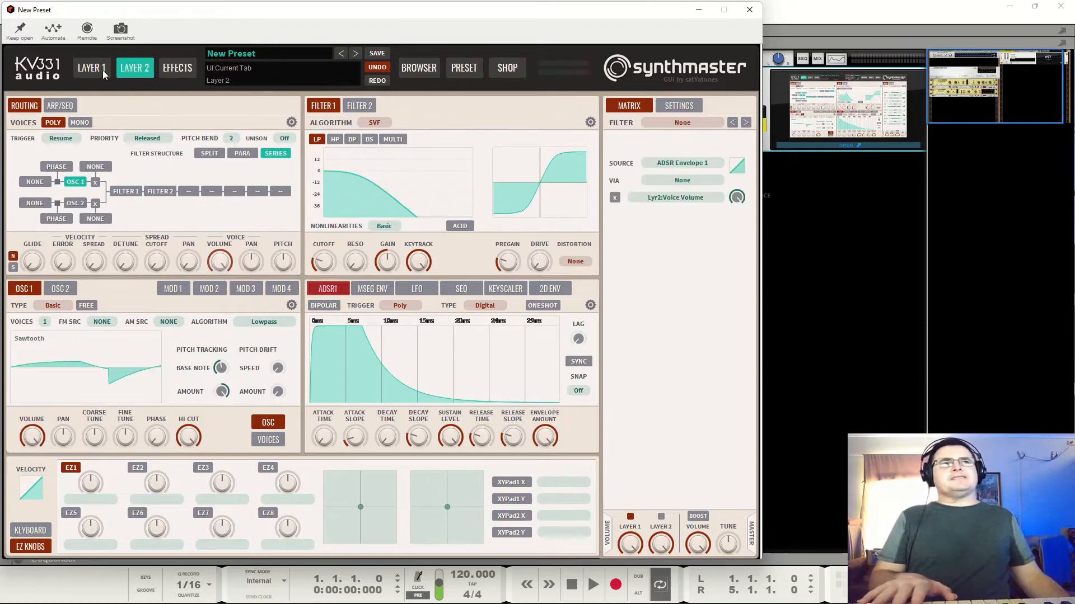
{"action": "left_click", "coordinate": [103, 70]}
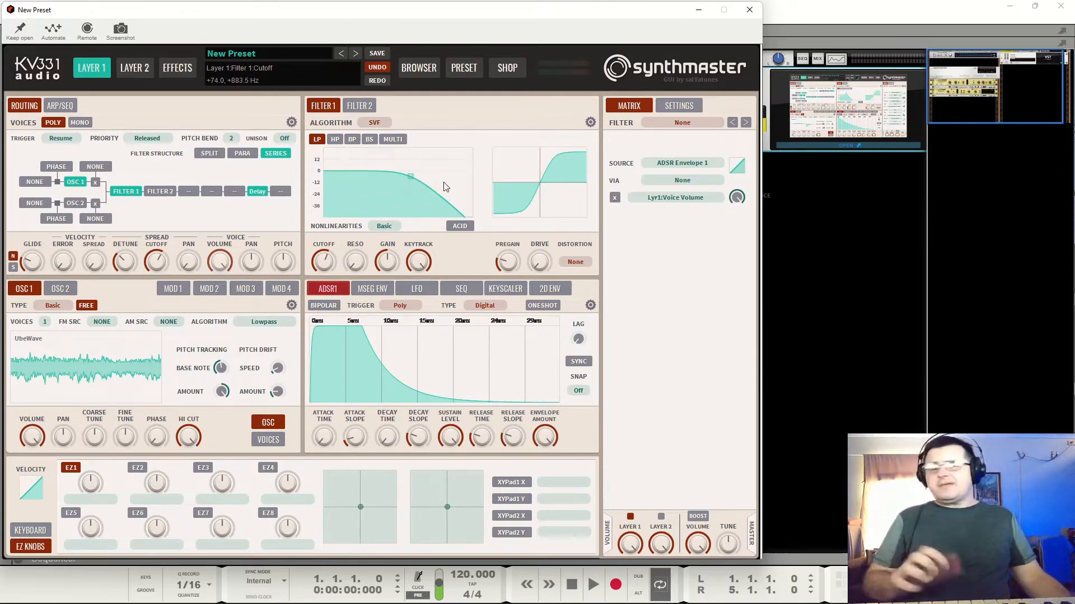
{"action": "left_click", "coordinate": [80, 344]}
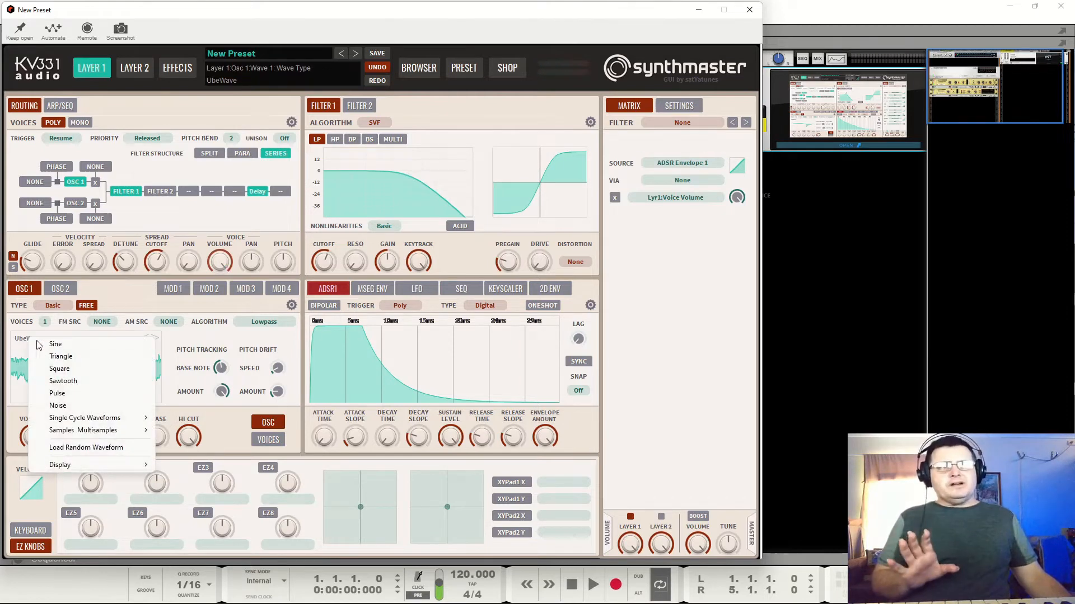
{"action": "left_click", "coordinate": [71, 381]}
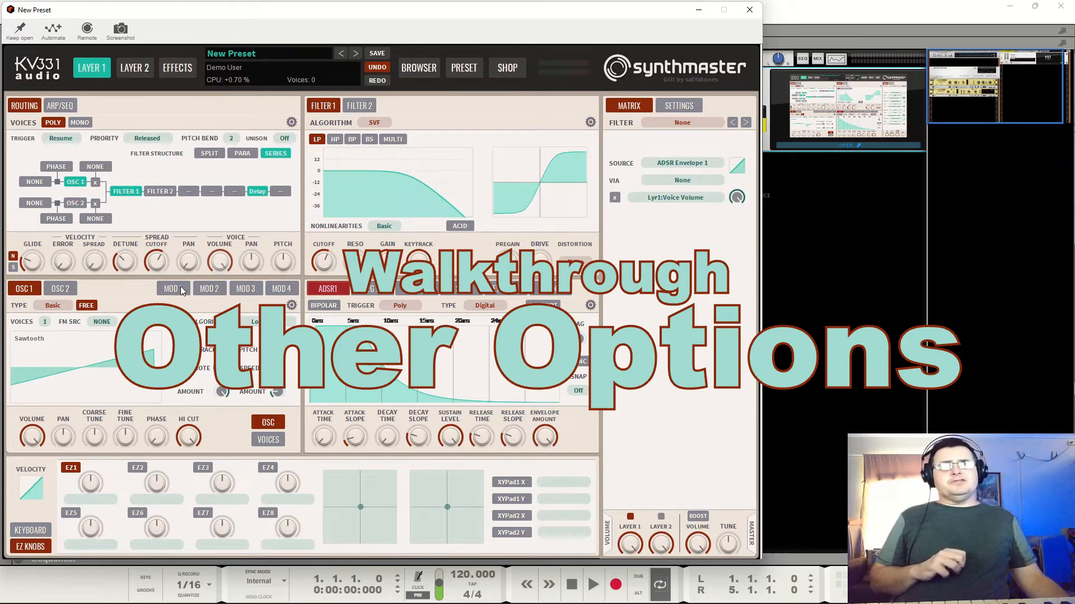
Set oscillator 1's FM source to Modulator 1 and its waveform to Sine.
{"action": "left_click", "coordinate": [102, 322]}
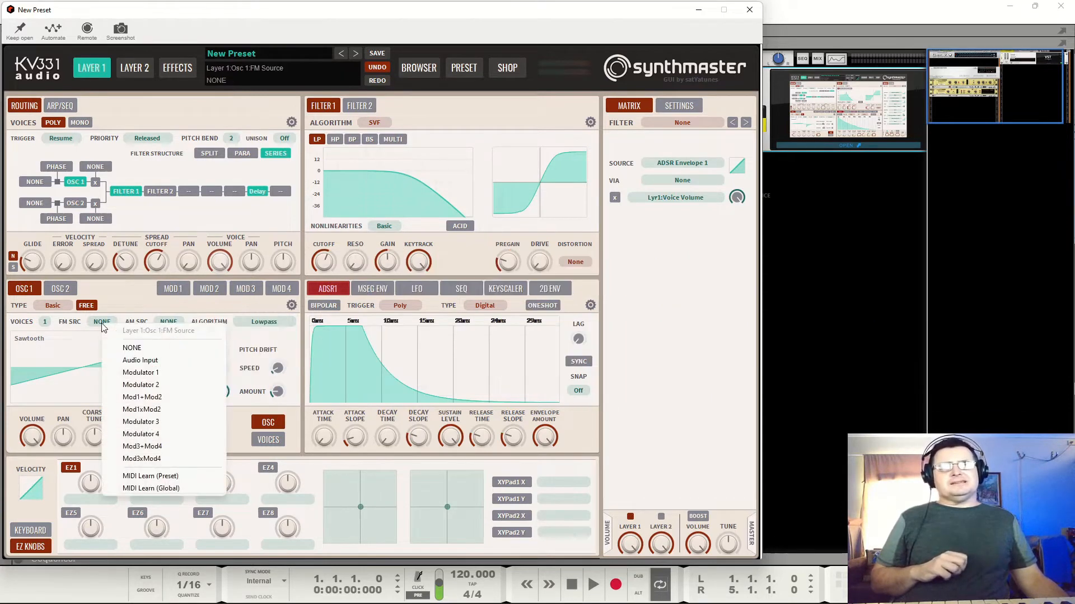
{"action": "left_click", "coordinate": [140, 373]}
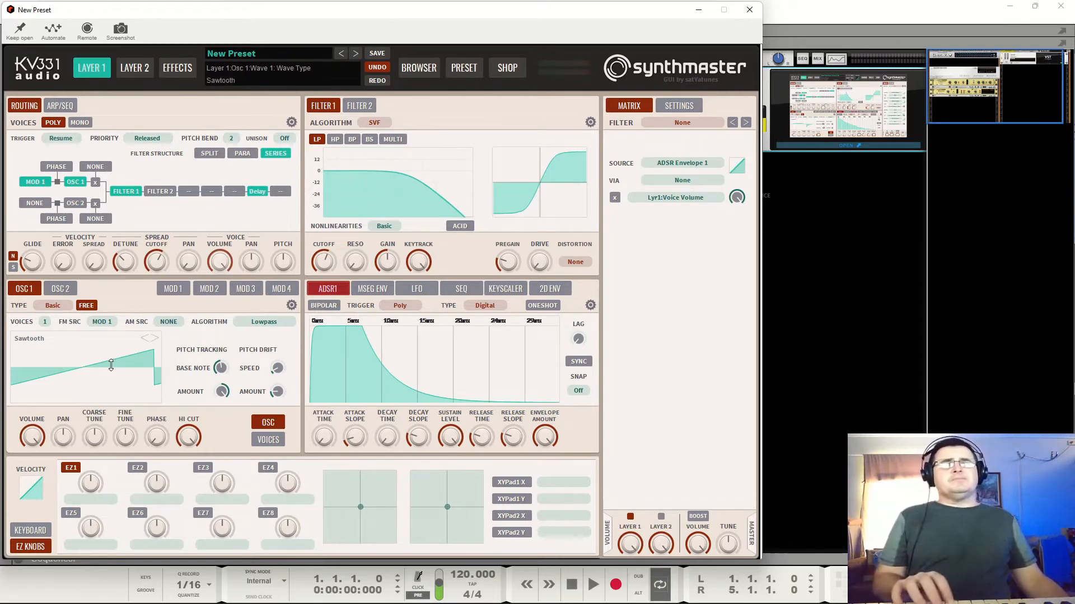
{"action": "left_click", "coordinate": [39, 339]}
{"action": "left_click", "coordinate": [56, 349]}
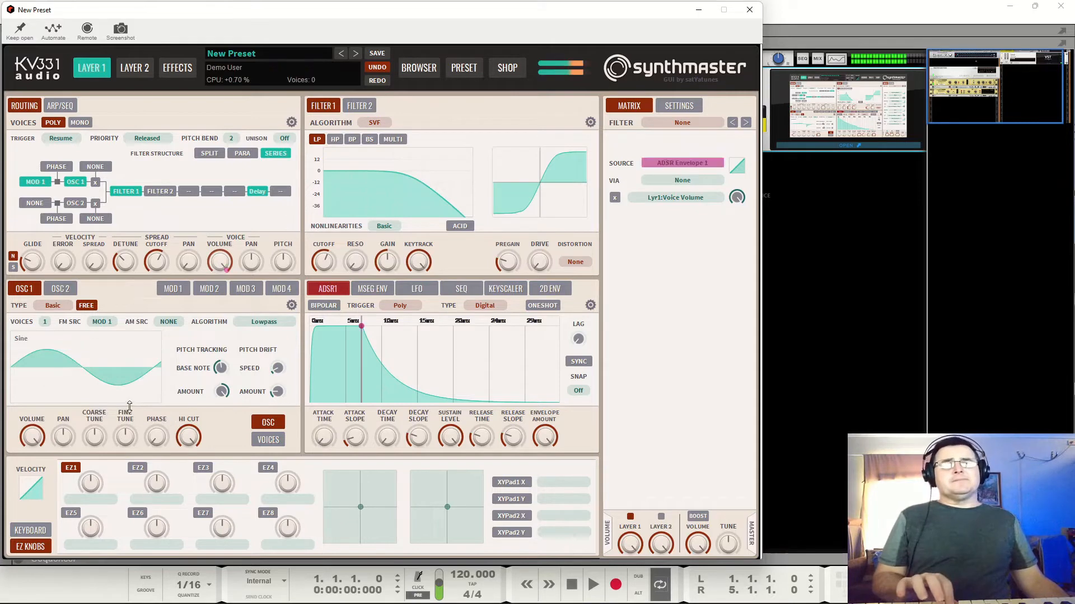
Lower Modulator 1's volume to zero, bring it partway back up, then raise its coarse tune and its offset to about 0.43.
{"action": "left_click", "coordinate": [102, 321]}
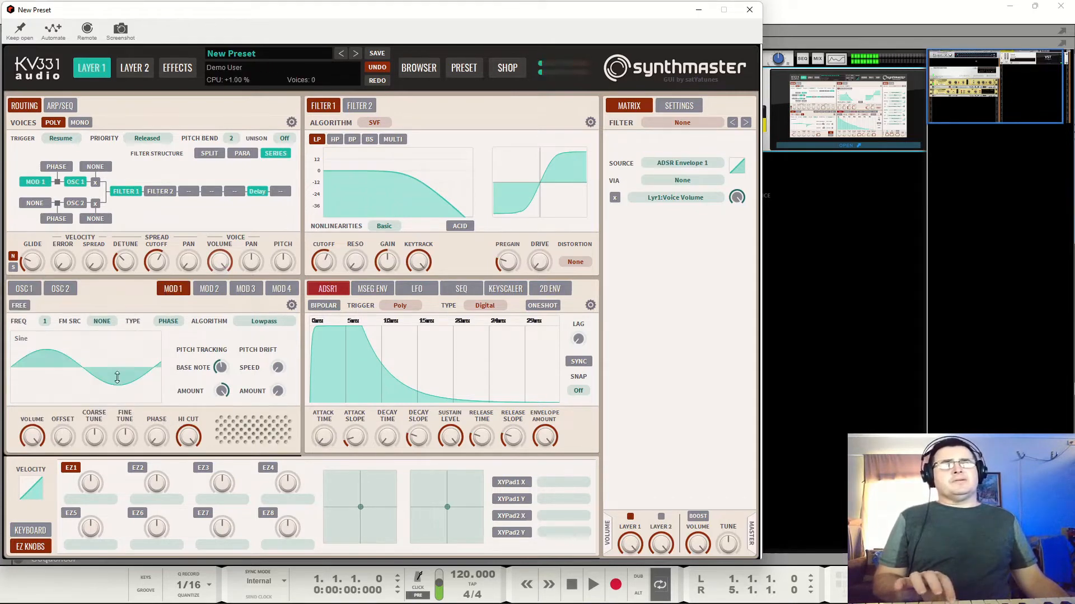
{"action": "left_click", "coordinate": [32, 436]}
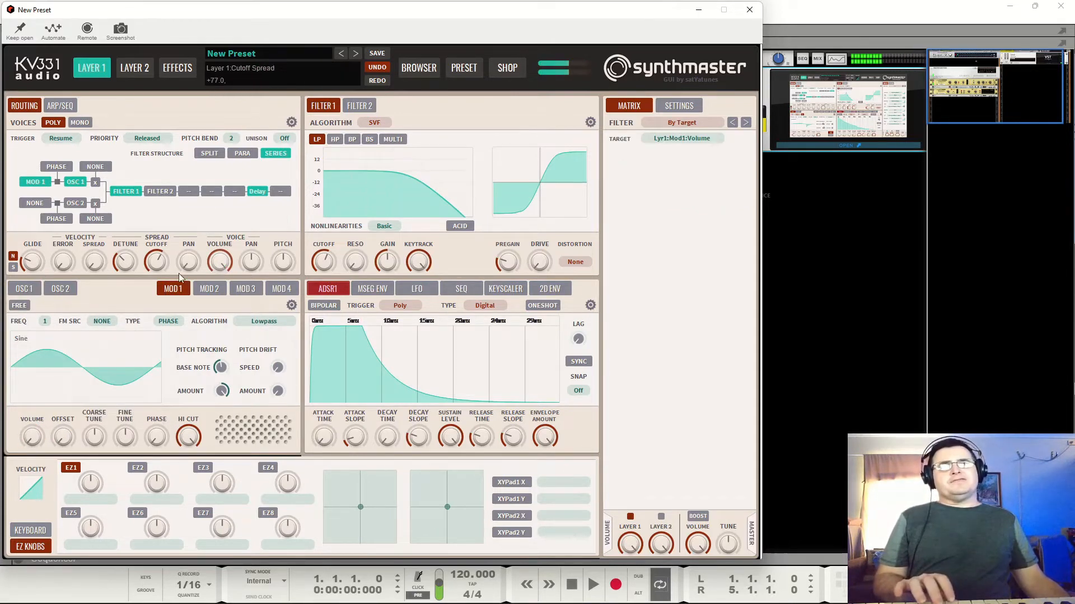
{"action": "left_click_drag", "start_coordinate": [32, 435], "coordinate": [56, 411]}
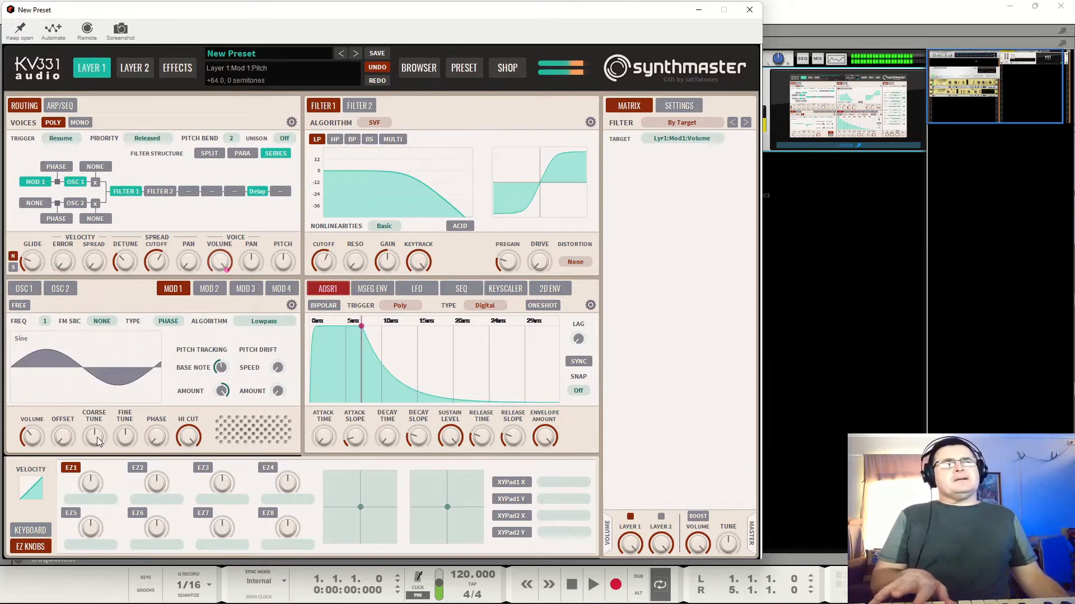
{"action": "left_click_drag", "start_coordinate": [96, 438], "coordinate": [58, 431]}
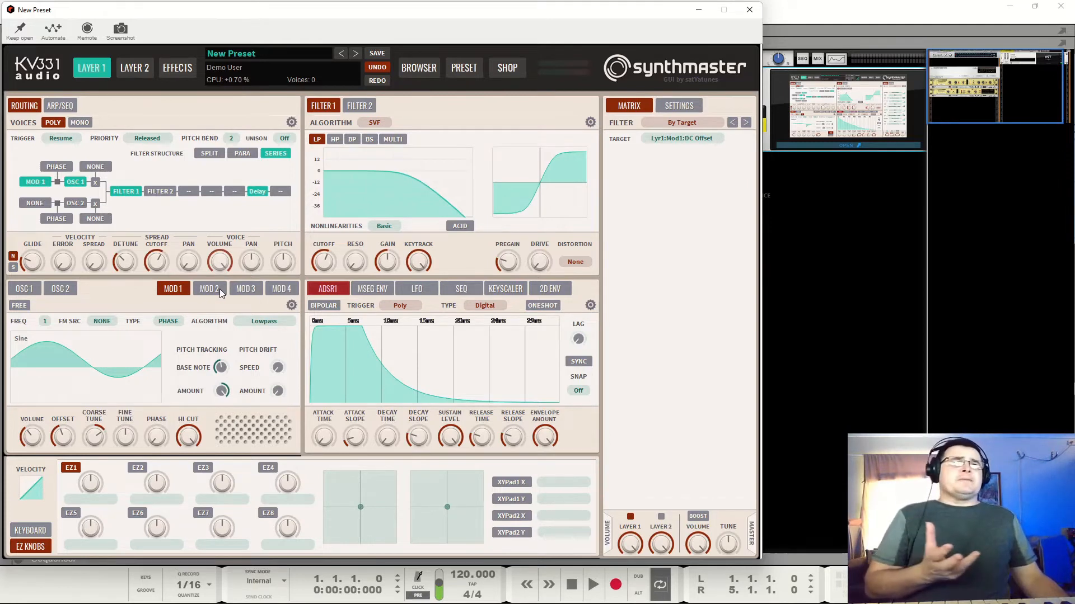
Set Modulator 1's FM source to Modulator 1 itself and review the other available FM sources.
{"action": "left_click", "coordinate": [103, 321]}
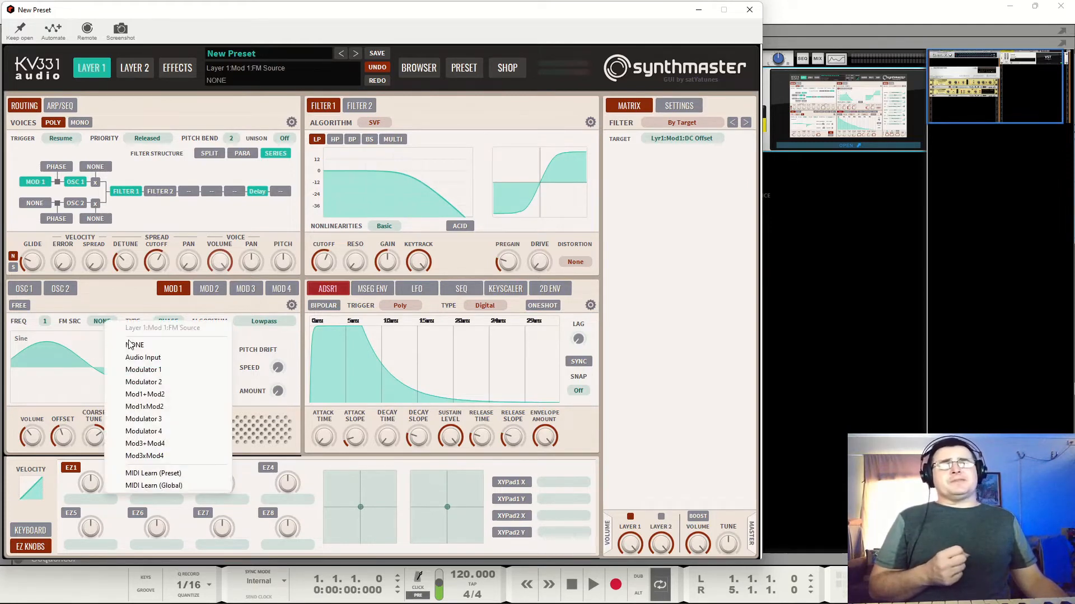
{"action": "left_click", "coordinate": [143, 371]}
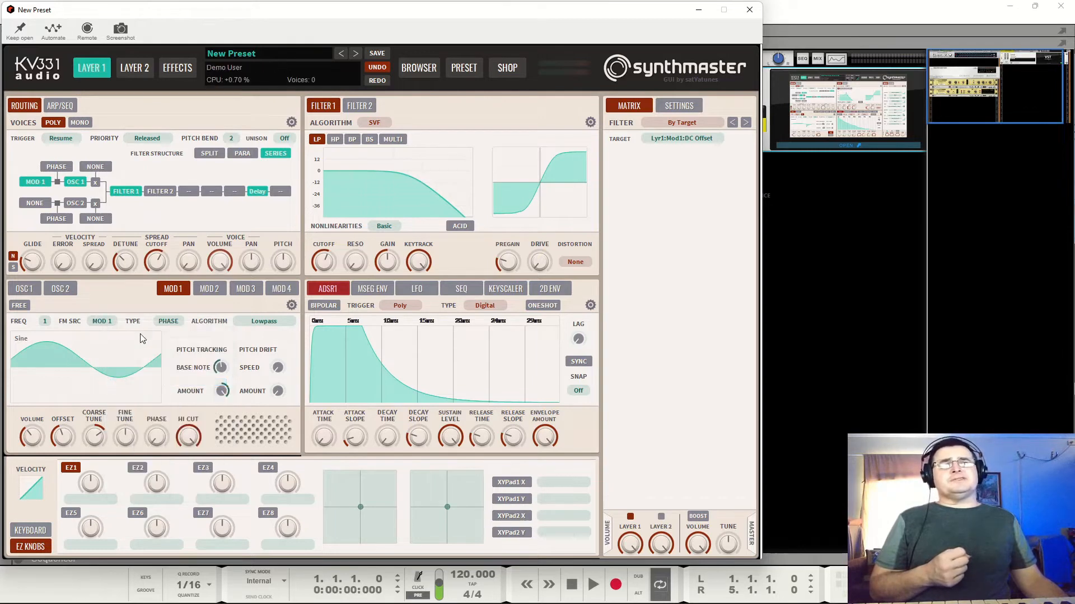
{"action": "left_click", "coordinate": [109, 322]}
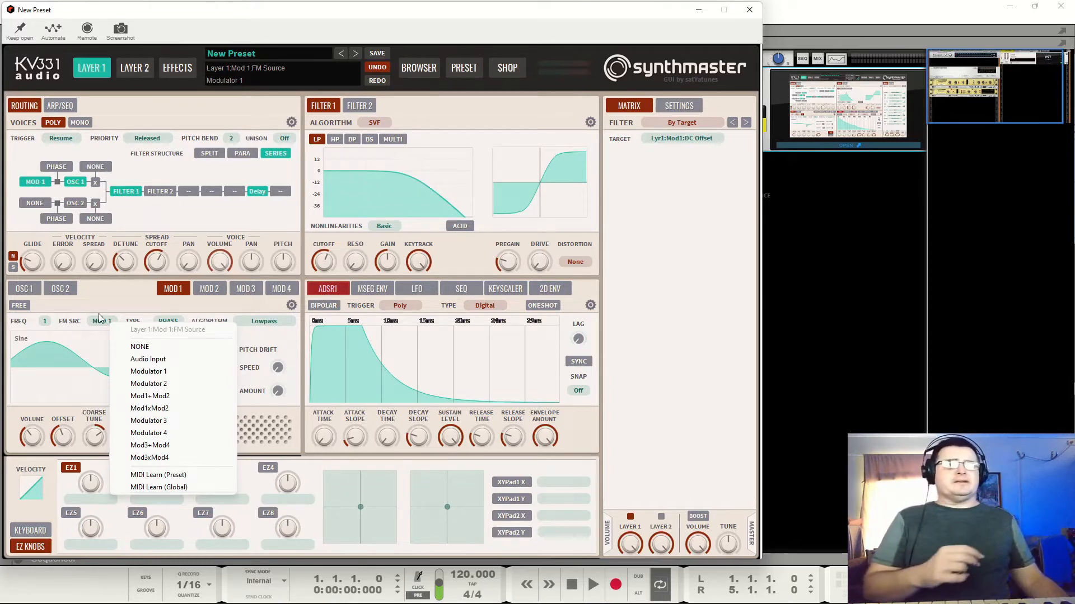
{"action": "left_click", "coordinate": [113, 306]}
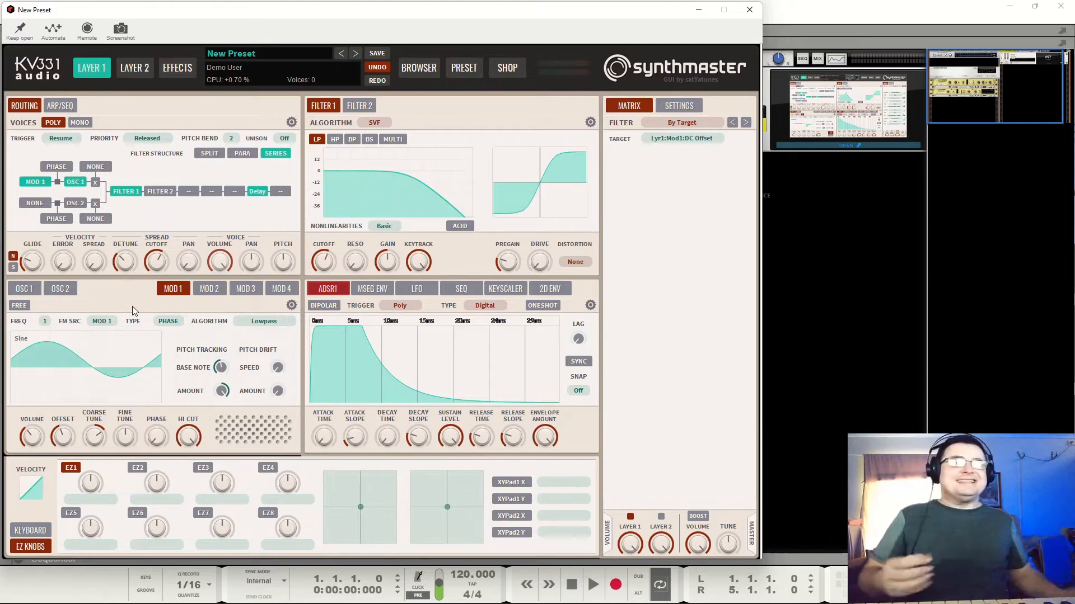
Reset Modulator 1's coarse tune and offset to their defaults and adjust its volume to about 0.34.
{"action": "right_click", "coordinate": [94, 441]}
{"action": "left_click", "coordinate": [135, 464]}
{"action": "right_click", "coordinate": [70, 440]}
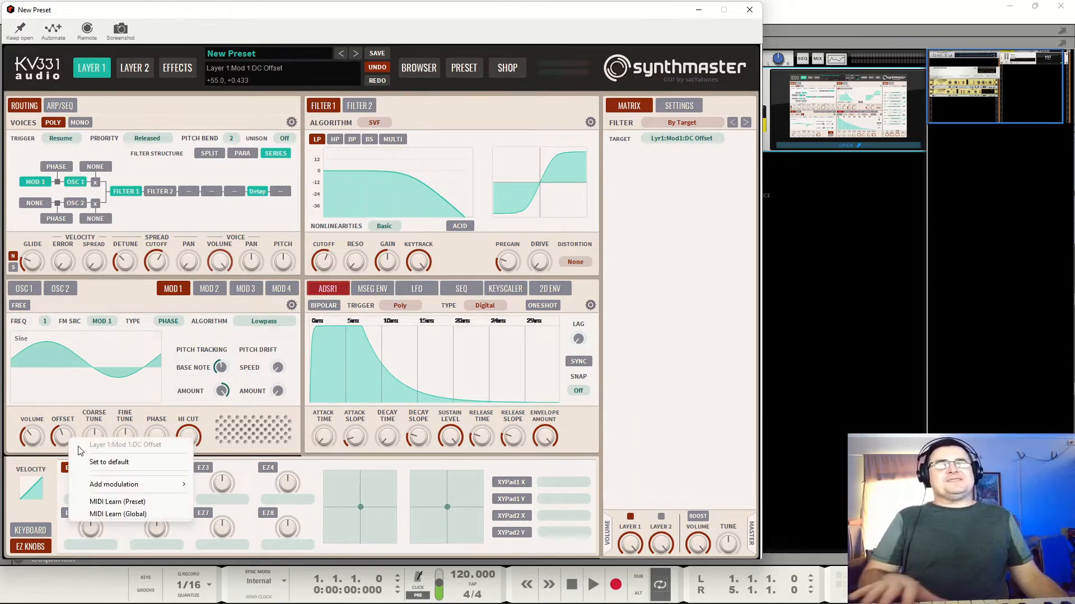
{"action": "left_click", "coordinate": [109, 461]}
{"action": "mouse_move", "coordinate": [33, 438]}
{"action": "left_mouse_down"}
{"action": "mouse_move", "coordinate": [46, 478]}
{"action": "mouse_move", "coordinate": [36, 440]}
{"action": "left_mouse_up"}
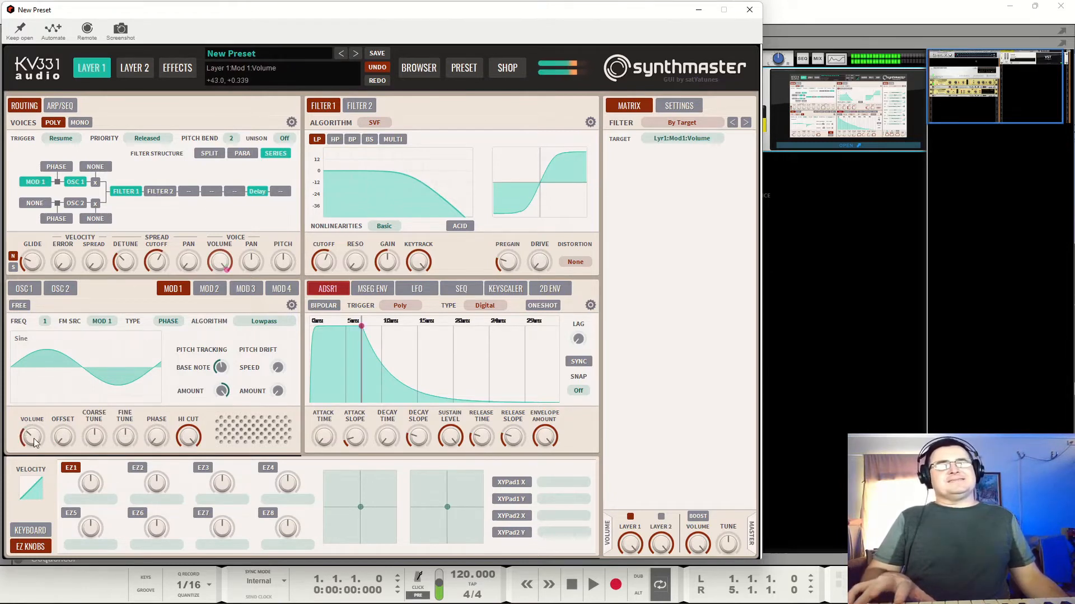
Set Modulator 1's FM source back to NONE and readjust its volume.
{"action": "left_click", "coordinate": [103, 321]}
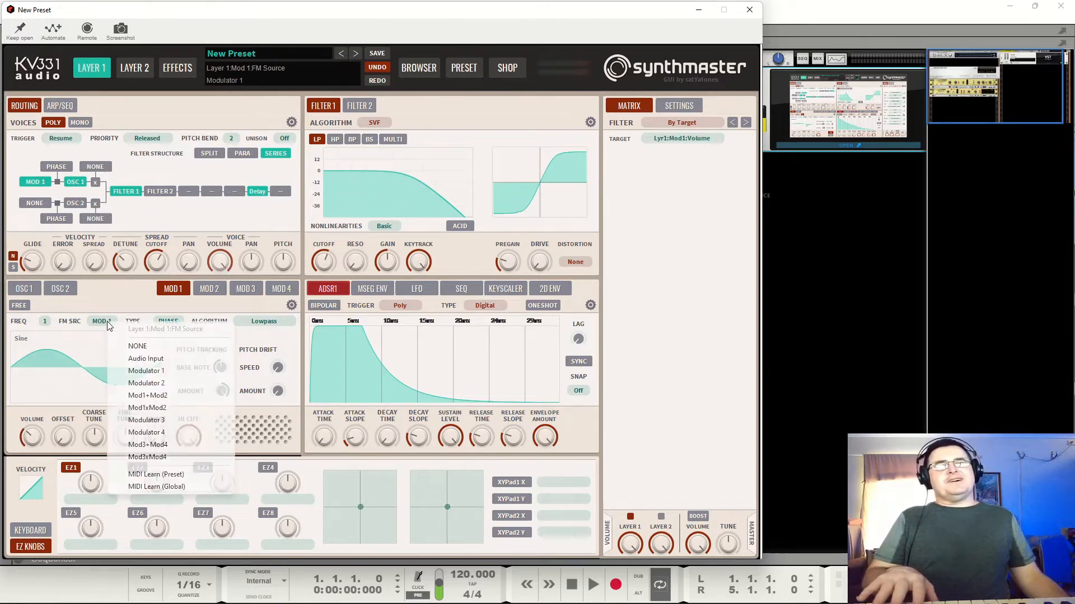
{"action": "left_click", "coordinate": [132, 347]}
{"action": "mouse_move", "coordinate": [33, 442]}
{"action": "left_mouse_down"}
{"action": "mouse_move", "coordinate": [42, 426]}
{"action": "mouse_move", "coordinate": [42, 471]}
{"action": "mouse_move", "coordinate": [41, 439]}
{"action": "left_mouse_up"}
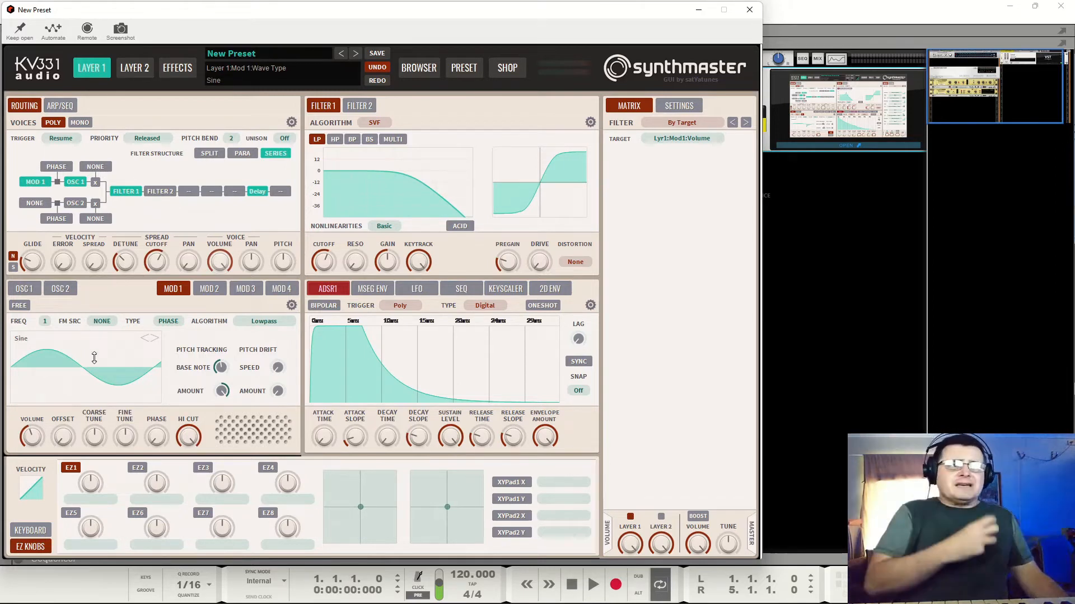
Browse the algorithm categories Spectrum, Bend, Sync and Other for Modulator 1 without choosing one.
{"action": "left_click", "coordinate": [282, 325]}
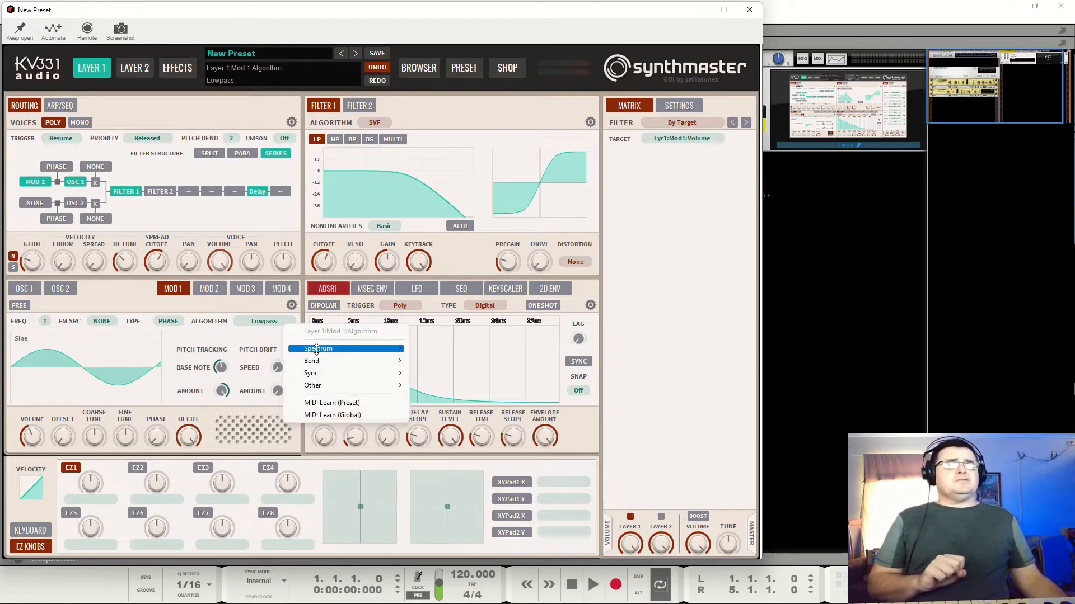
{"action": "mouse_move", "coordinate": [318, 364]}
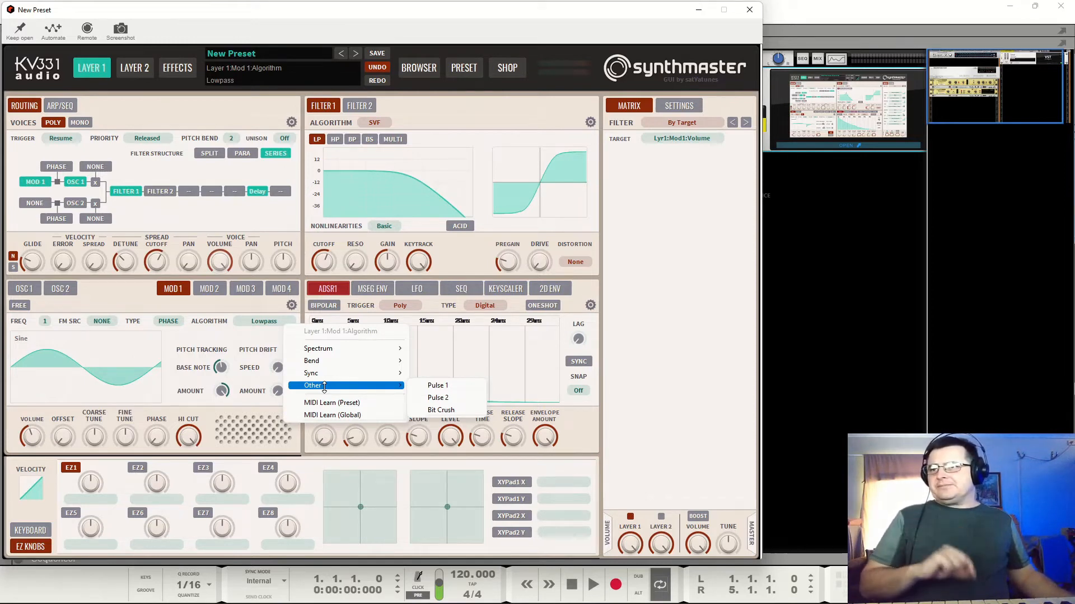
{"action": "left_click", "coordinate": [211, 303]}
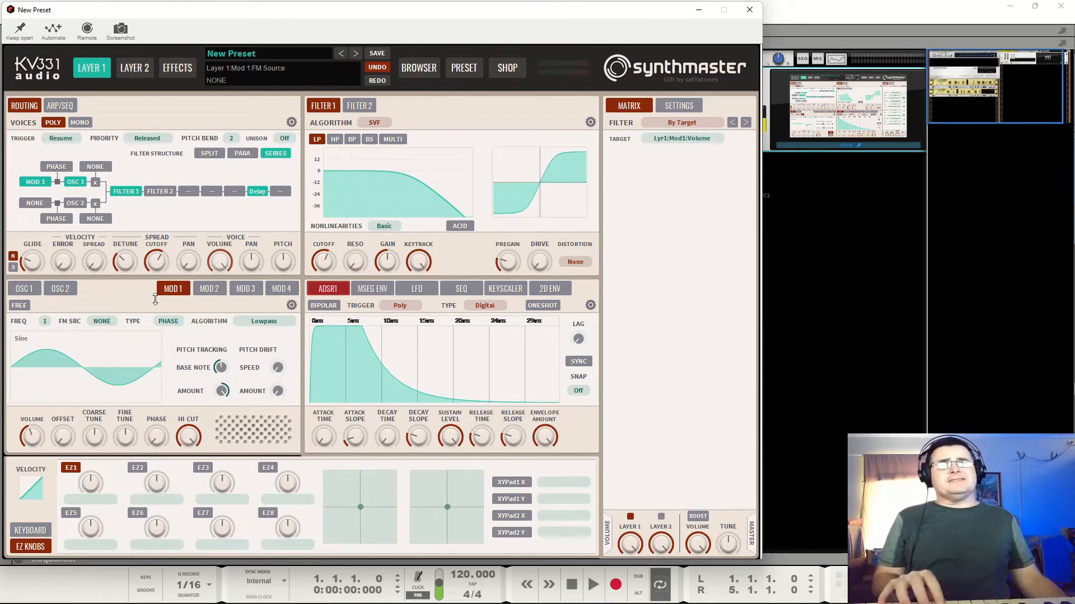
Set Oscillator 1's FM source to NONE and change its waveform to Sawtooth.
{"action": "left_click", "coordinate": [37, 183]}
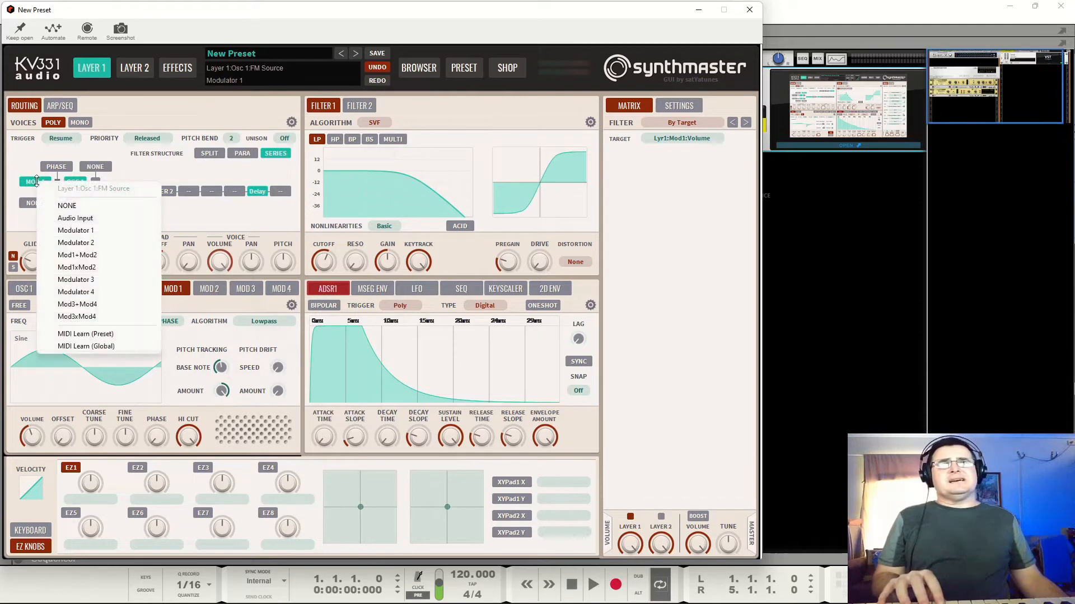
{"action": "left_click", "coordinate": [32, 182]}
{"action": "left_click", "coordinate": [62, 205]}
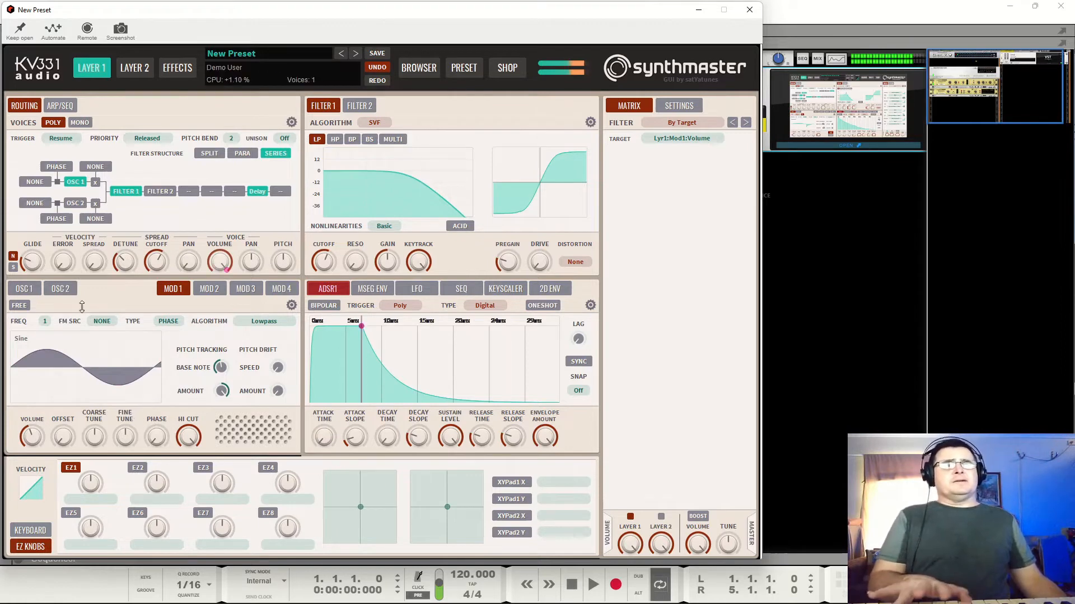
{"action": "left_click", "coordinate": [25, 288]}
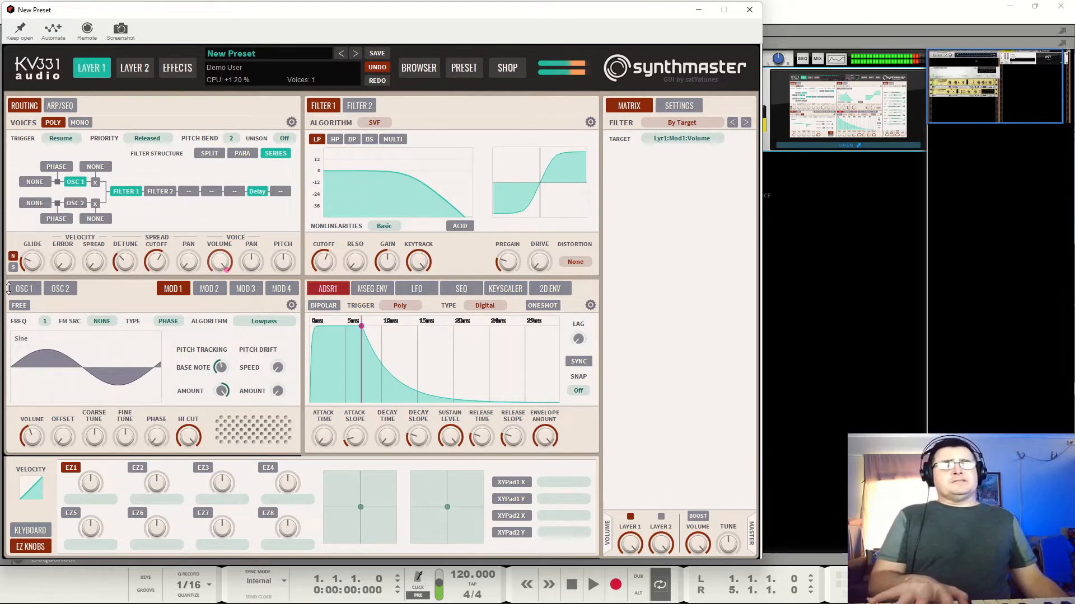
{"action": "left_click", "coordinate": [32, 353]}
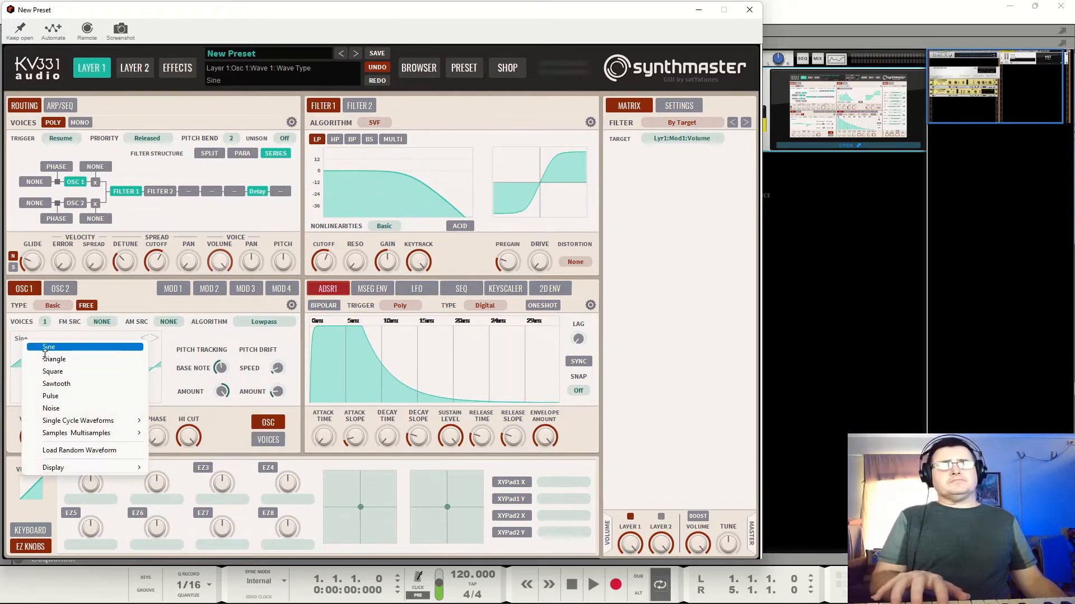
{"action": "left_click", "coordinate": [42, 383]}
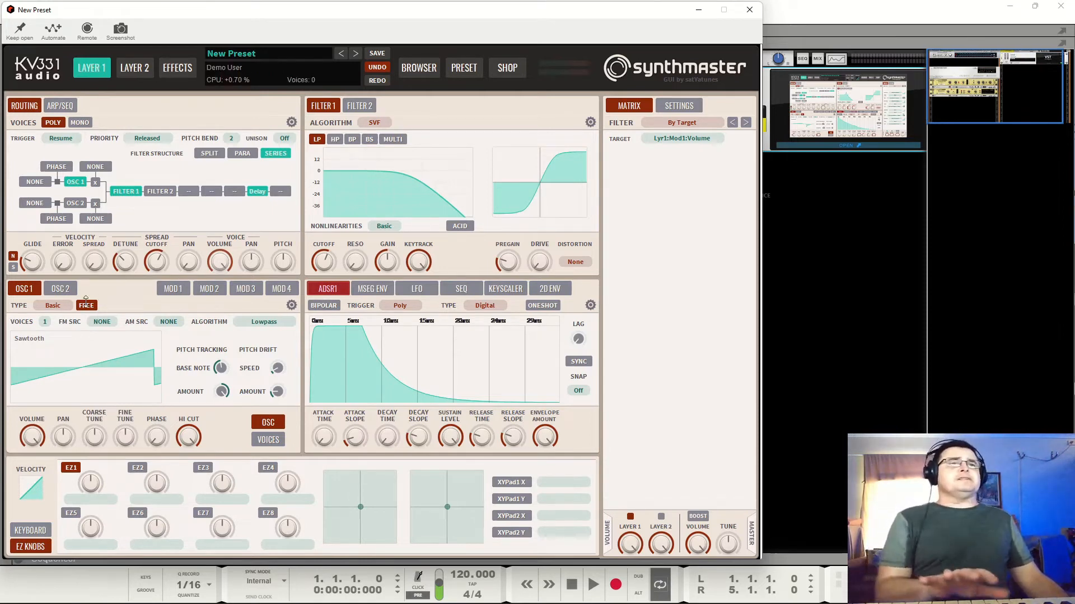
Switch Oscillator 1 to the Additive type and set its first wave to Sine.
{"action": "left_click", "coordinate": [61, 306]}
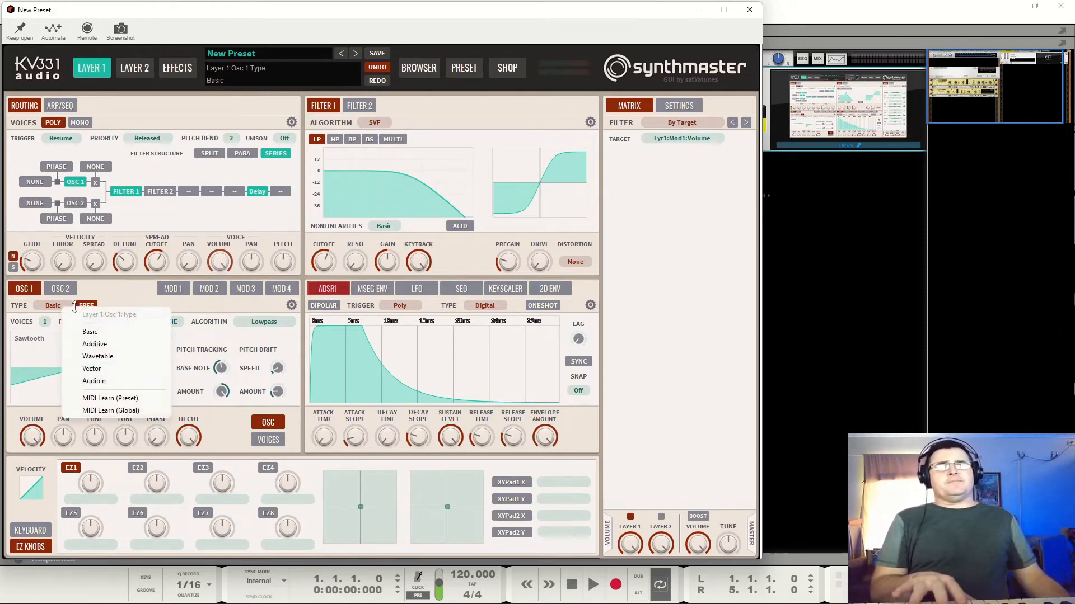
{"action": "left_click", "coordinate": [103, 344]}
{"action": "left_click", "coordinate": [101, 424]}
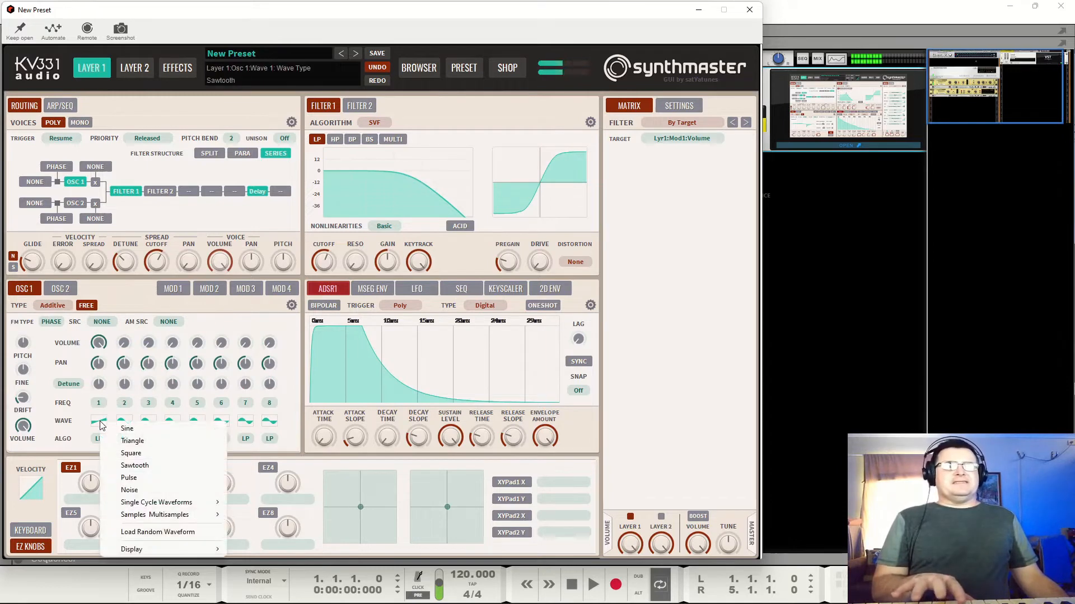
{"action": "left_click", "coordinate": [127, 429]}
Raise the volumes of waves 2 through 8 in Oscillator 1's additive mix to differing levels.
{"action": "left_click_drag", "start_coordinate": [124, 343], "coordinate": [186, 306]}
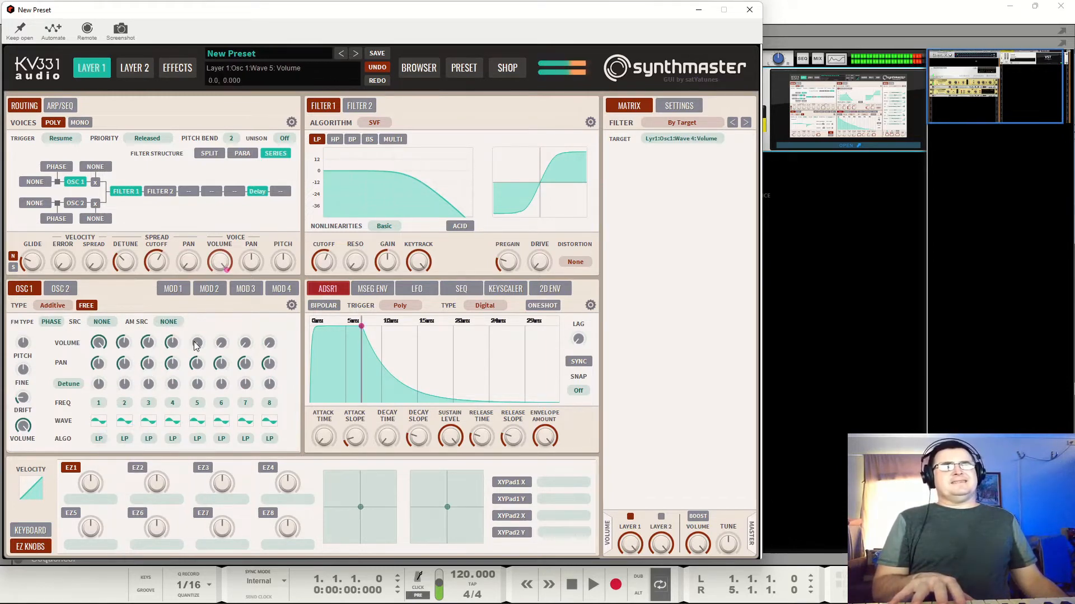
{"action": "left_click_drag", "start_coordinate": [194, 344], "coordinate": [256, 306]}
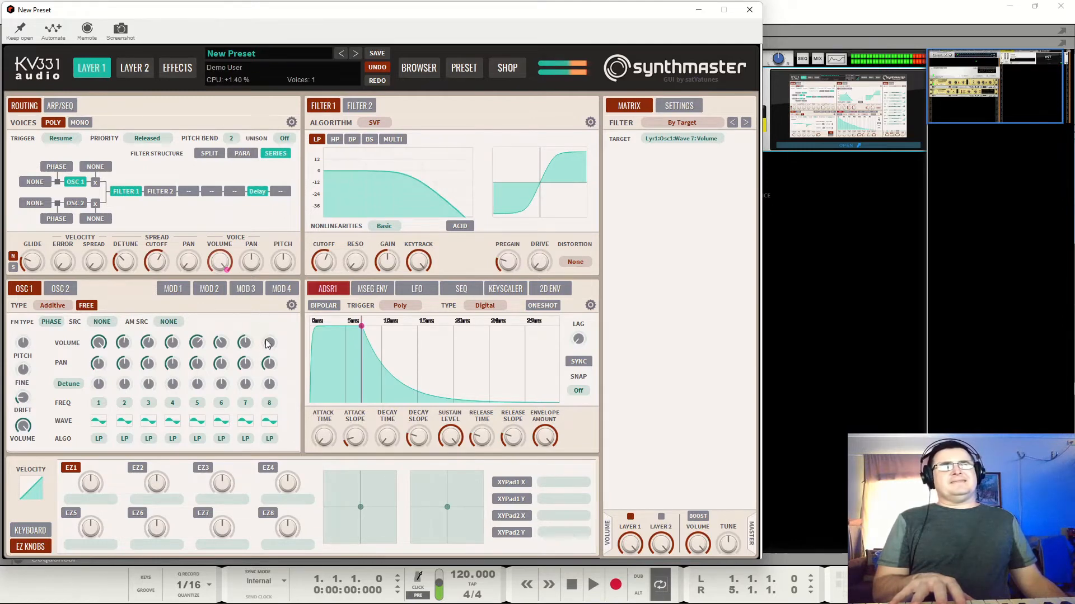
{"action": "left_click_drag", "start_coordinate": [267, 343], "coordinate": [276, 288]}
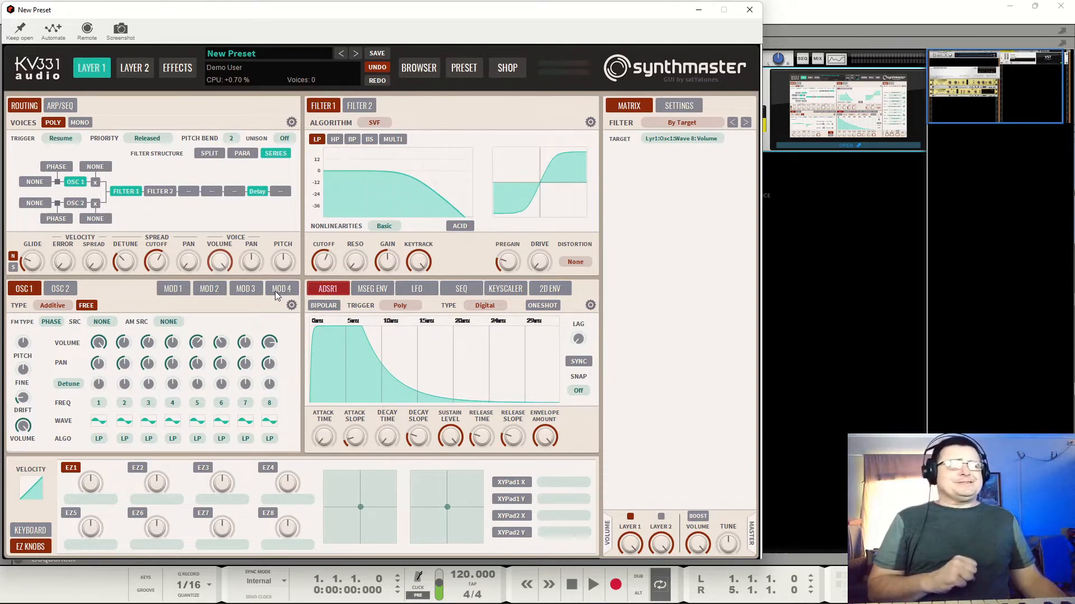
Switch Oscillator 1 to the Wavetable type and raise its wave index to about 73.
{"action": "left_click", "coordinate": [59, 305]}
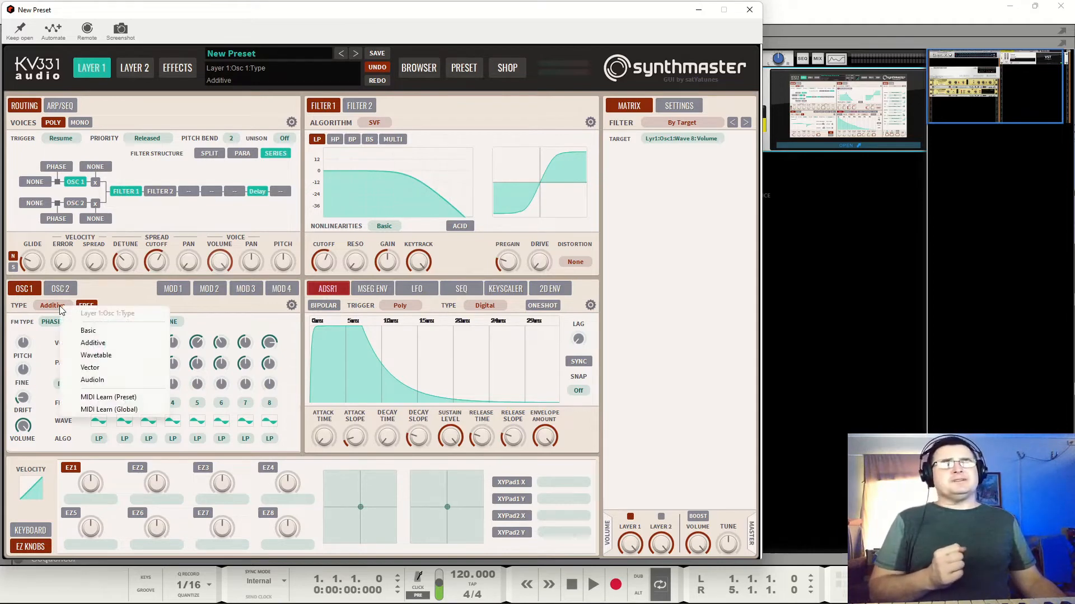
{"action": "left_click", "coordinate": [112, 359]}
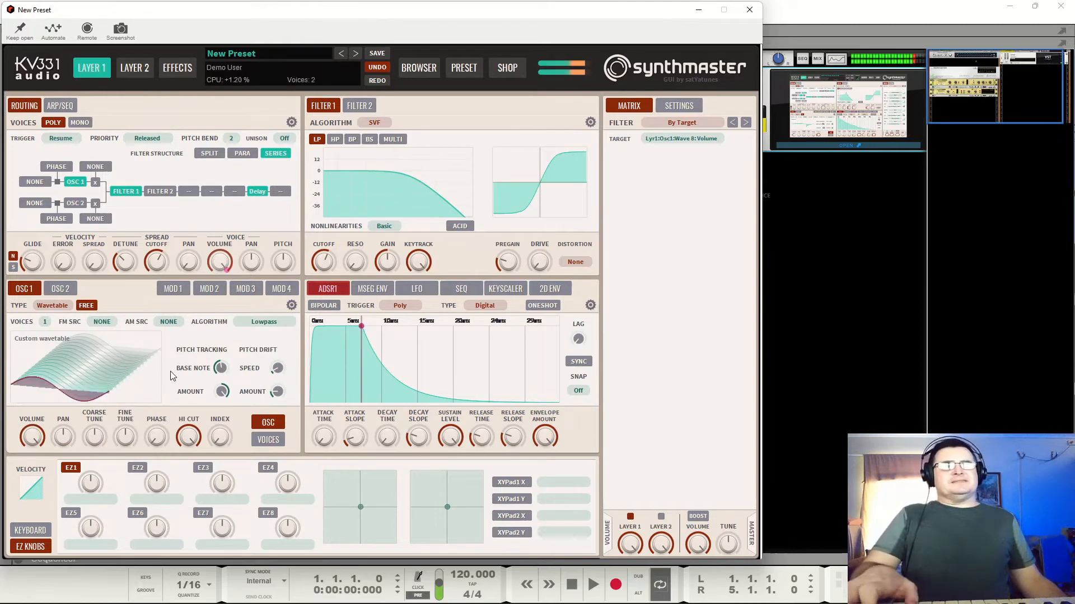
{"action": "left_click_drag", "start_coordinate": [222, 438], "coordinate": [227, 409]}
Load the Bluffmunkey wavetable Blufftable 22 into Oscillator 1 and sweep its wave index.
{"action": "right_click", "coordinate": [27, 341]}
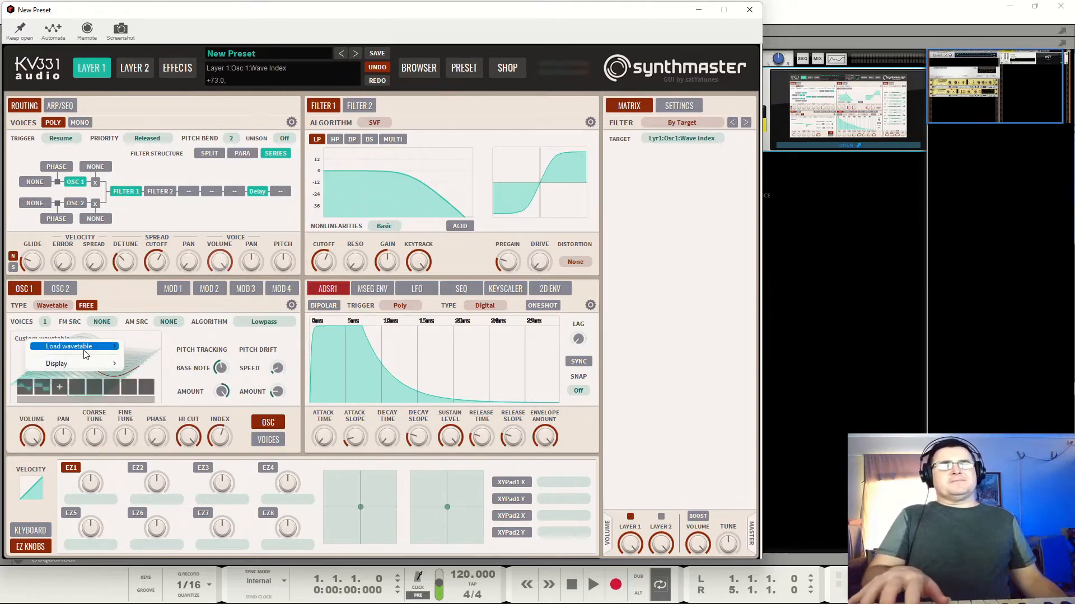
{"action": "mouse_move", "coordinate": [86, 352]}
{"action": "mouse_move", "coordinate": [181, 376]}
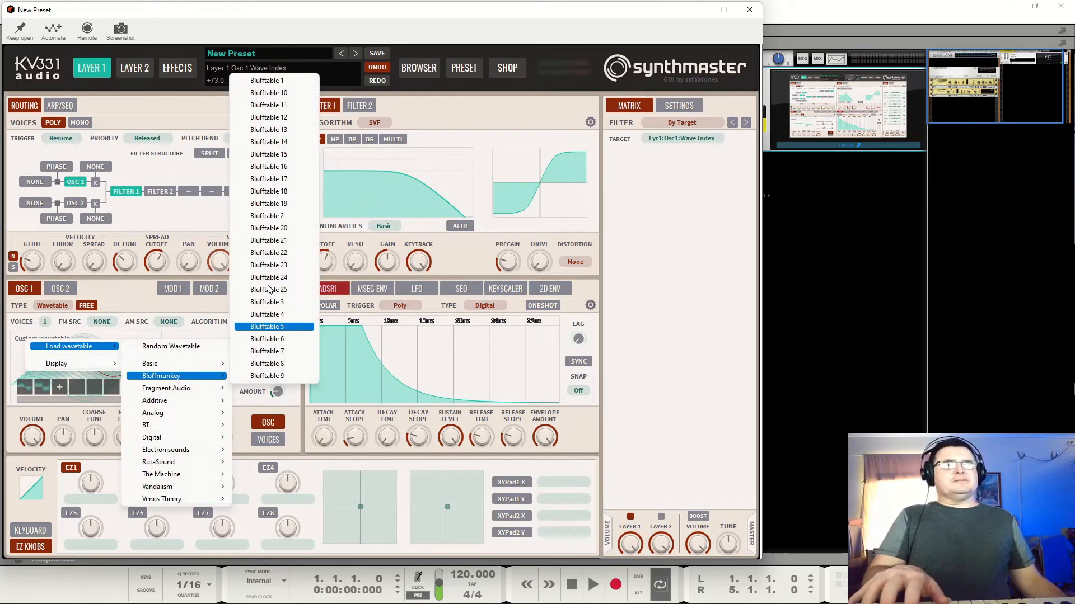
{"action": "left_click", "coordinate": [269, 253]}
{"action": "mouse_move", "coordinate": [219, 439]}
{"action": "left_mouse_down"}
{"action": "mouse_move", "coordinate": [236, 442]}
{"action": "mouse_move", "coordinate": [228, 455]}
{"action": "left_mouse_up"}
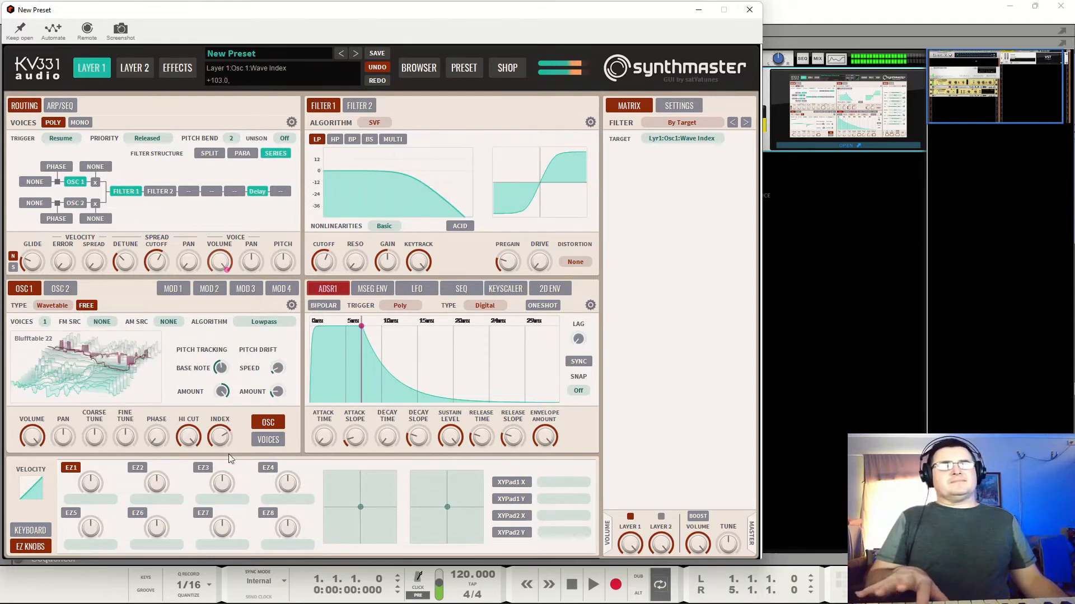
Set Oscillator 1's FM source to Modulator 1 and change Modulator 1's waveform to Square.
{"action": "left_click", "coordinate": [110, 320]}
{"action": "left_click", "coordinate": [137, 370]}
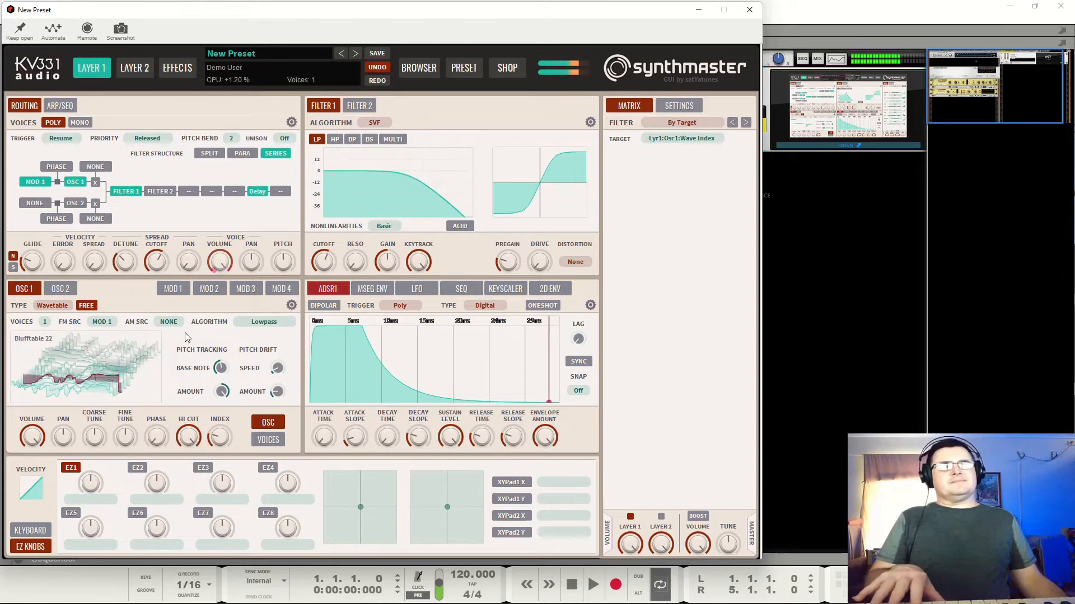
{"action": "left_click", "coordinate": [173, 289]}
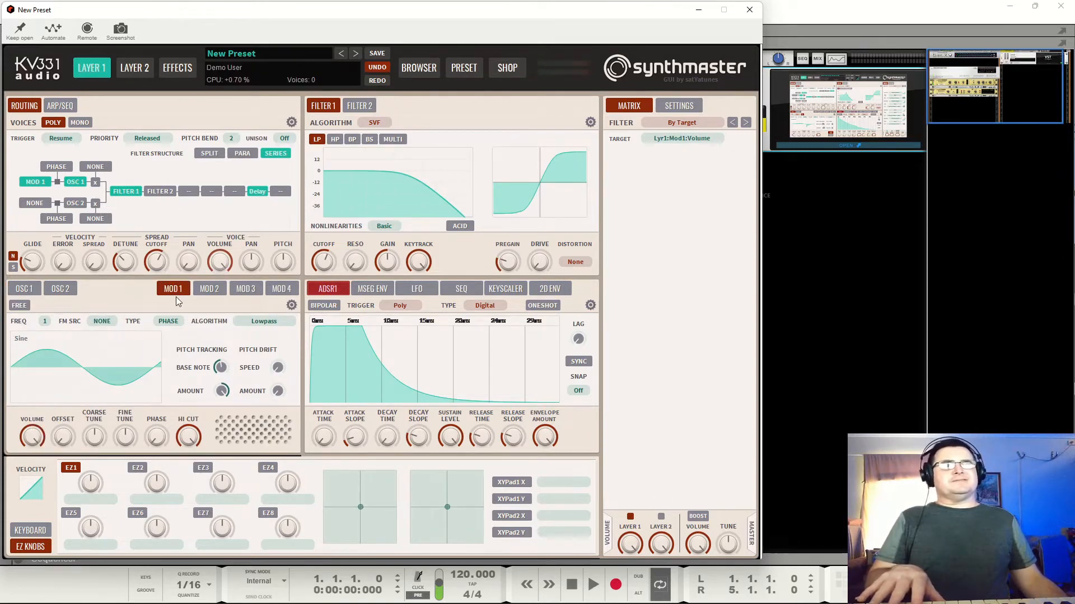
{"action": "left_click", "coordinate": [154, 338]}
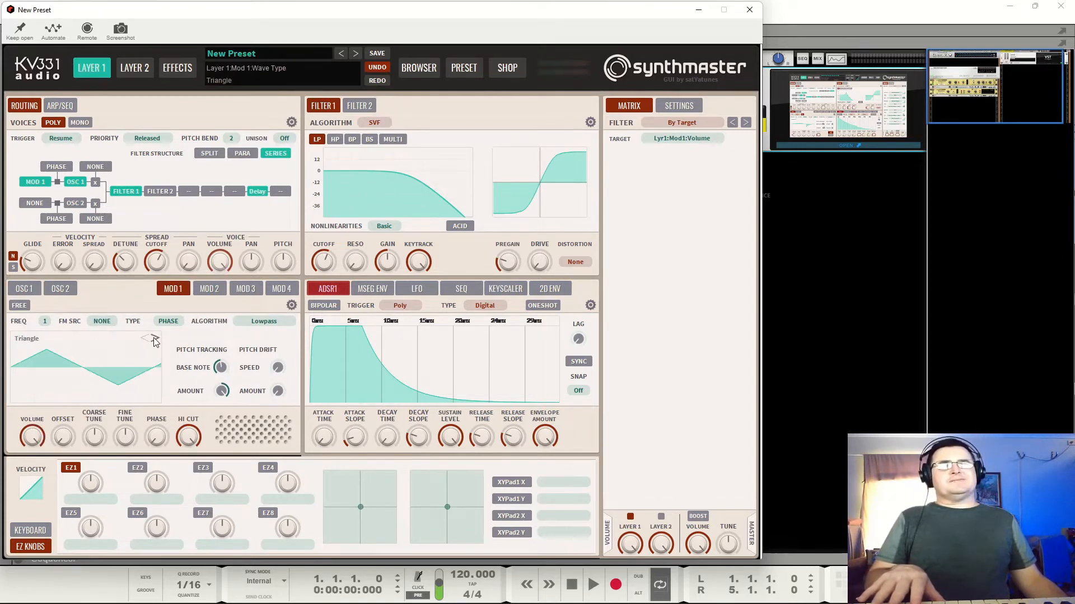
{"action": "left_click", "coordinate": [154, 338]}
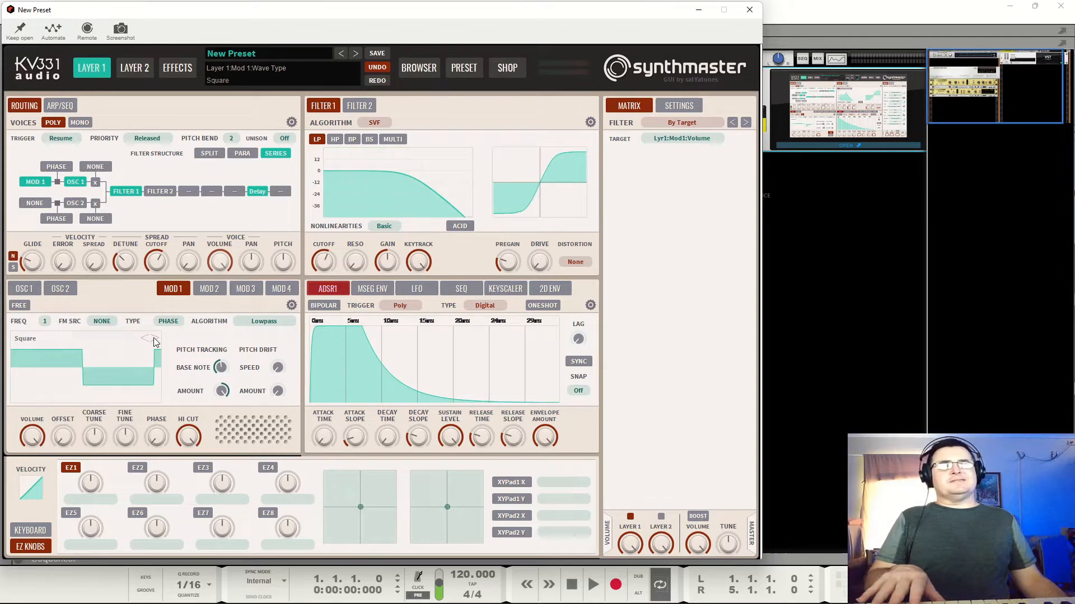
Switch Oscillator 1 to the Vector type and set wave 2 to Square and wave 3 to Noise.
{"action": "left_click", "coordinate": [10, 290]}
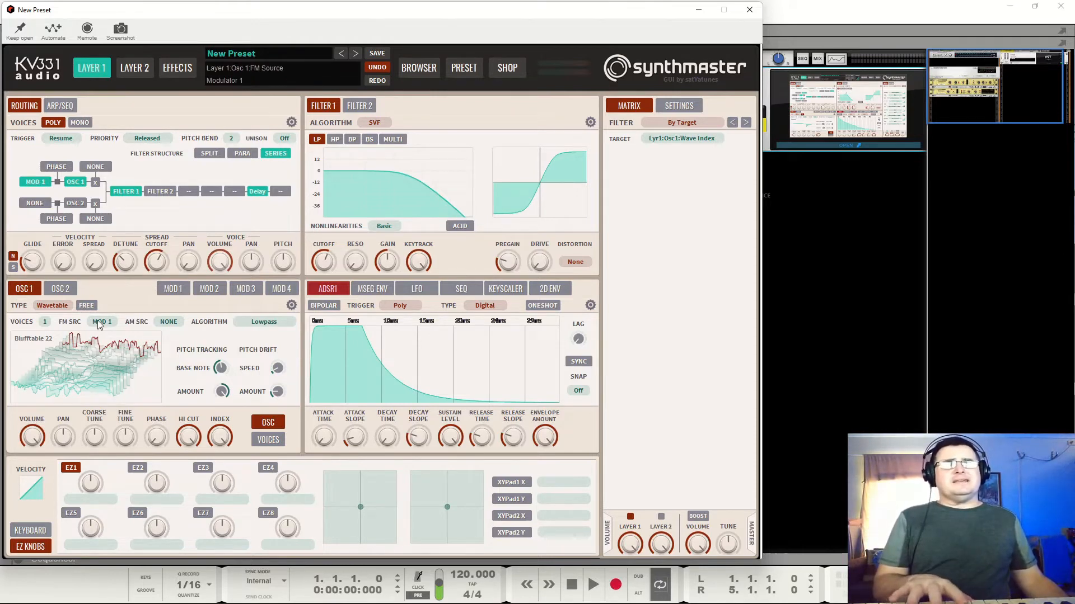
{"action": "left_click", "coordinate": [55, 307]}
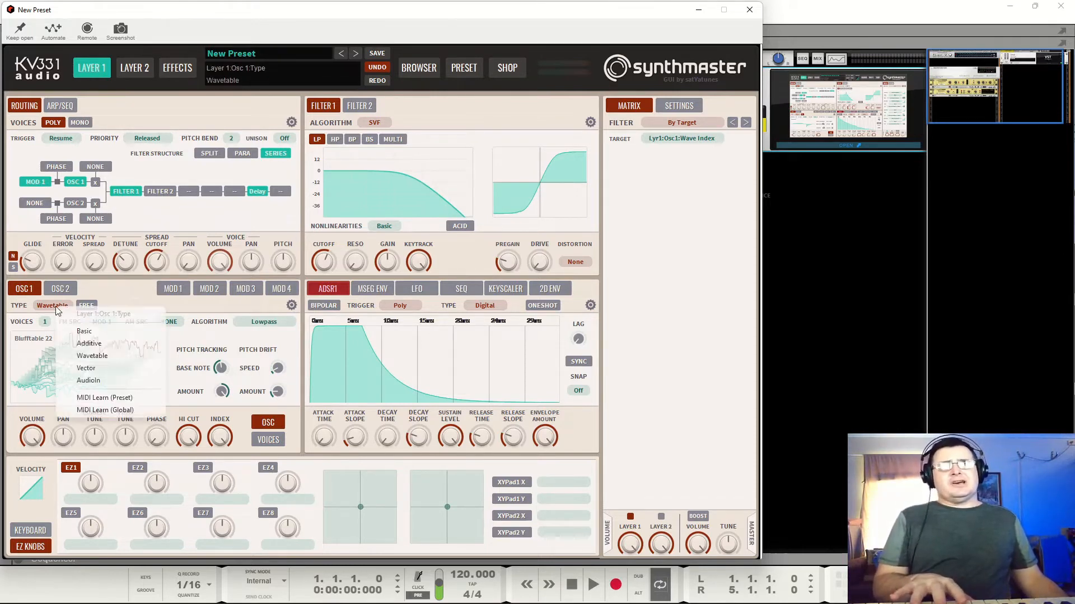
{"action": "left_click", "coordinate": [126, 368]}
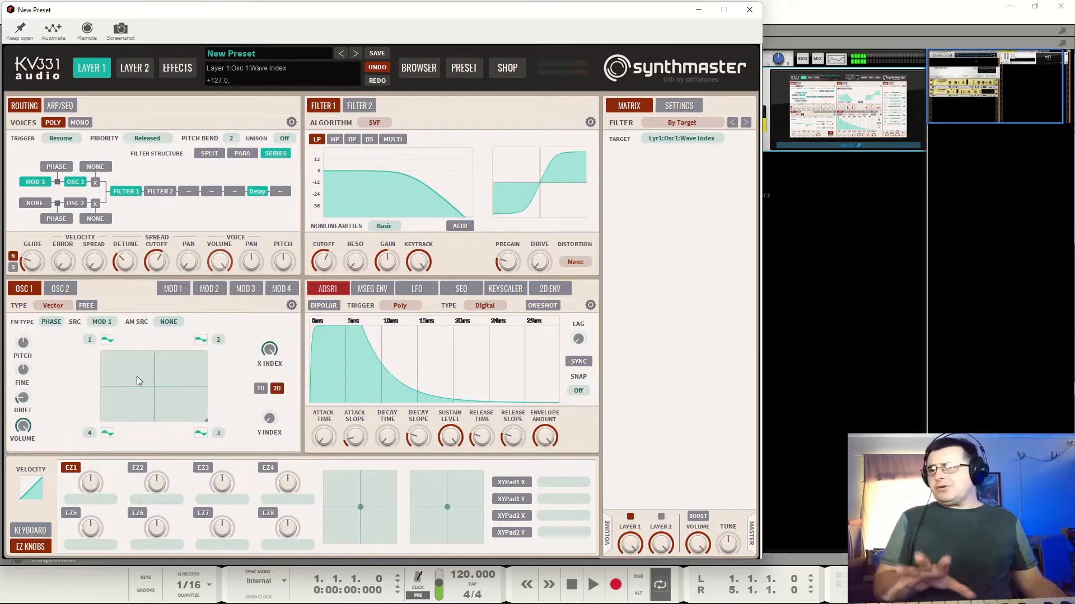
{"action": "left_click", "coordinate": [200, 340]}
{"action": "left_click", "coordinate": [229, 373]}
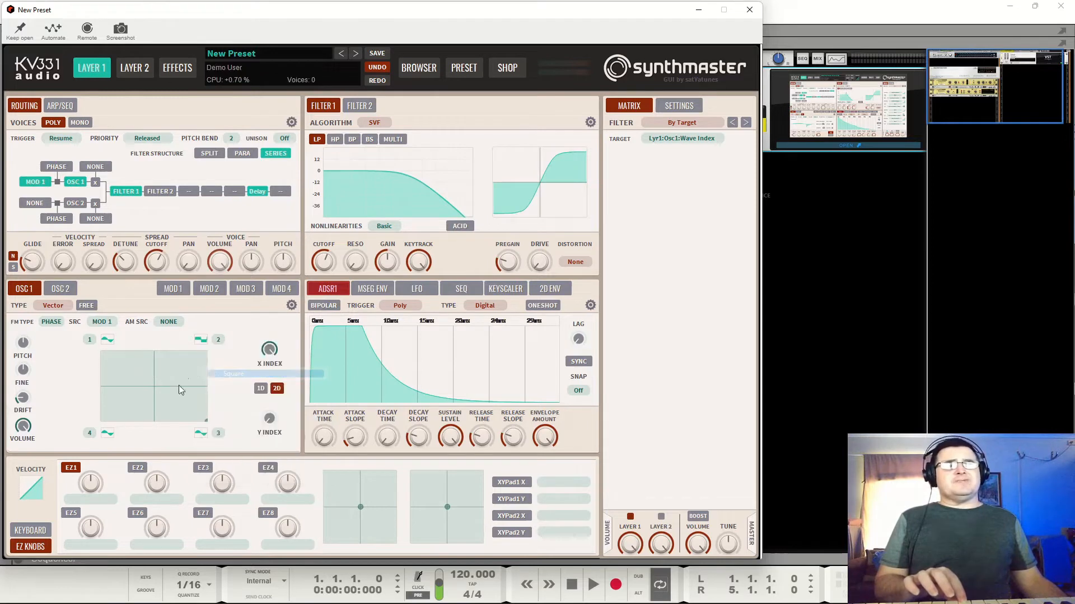
{"action": "left_click", "coordinate": [202, 439]}
{"action": "left_click", "coordinate": [234, 505]}
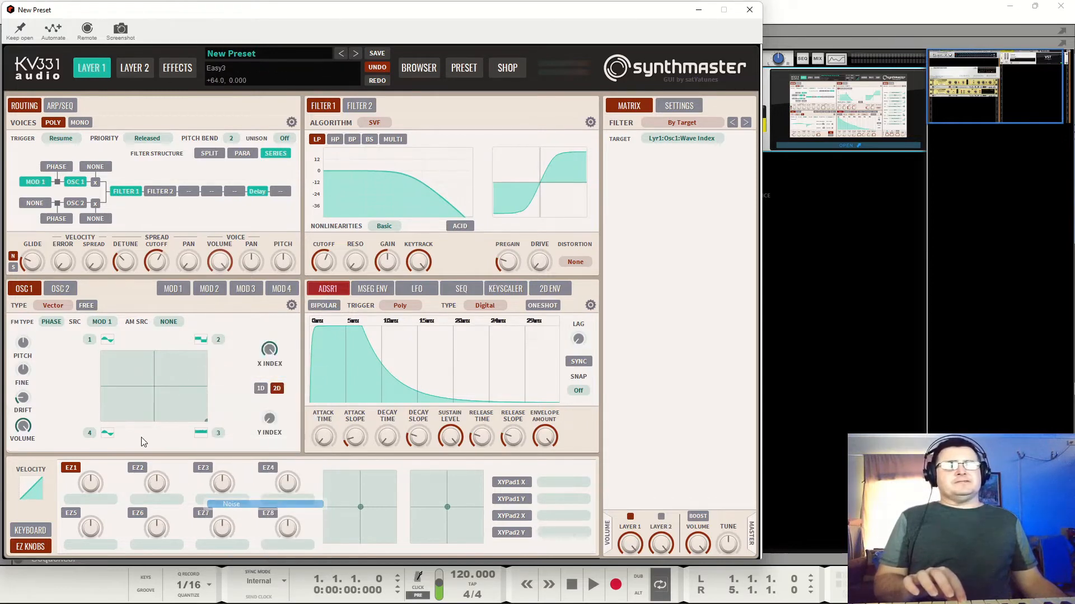
Load the single cycle waveform Fr4 - Roland Juno-60 11 into wave 4 and move the vector position to near the pad's centre.
{"action": "left_click", "coordinate": [99, 432]}
{"action": "mouse_move", "coordinate": [224, 520]}
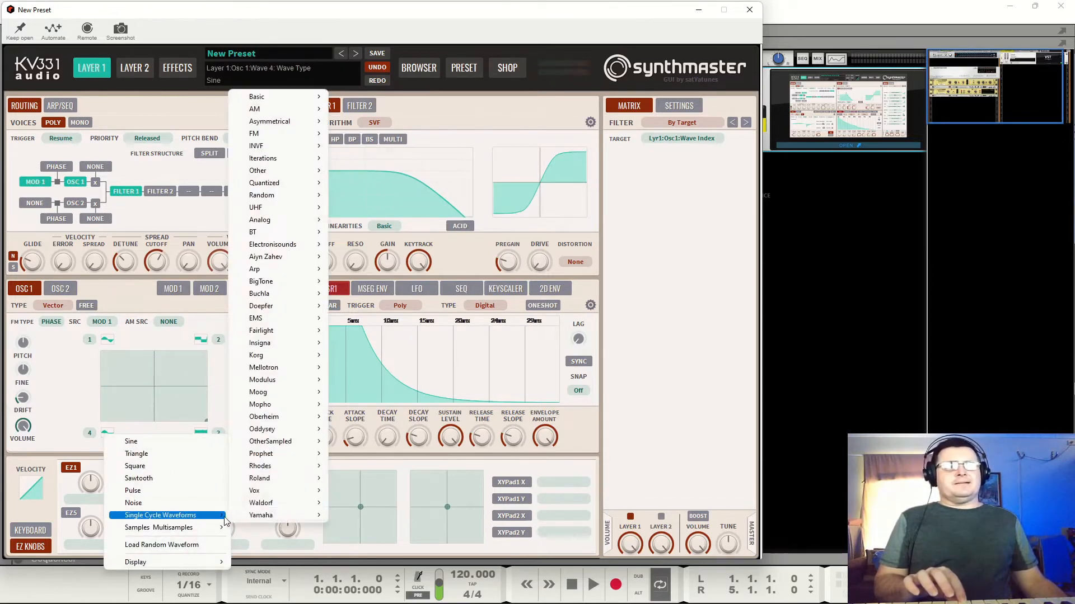
{"action": "mouse_move", "coordinate": [291, 480]}
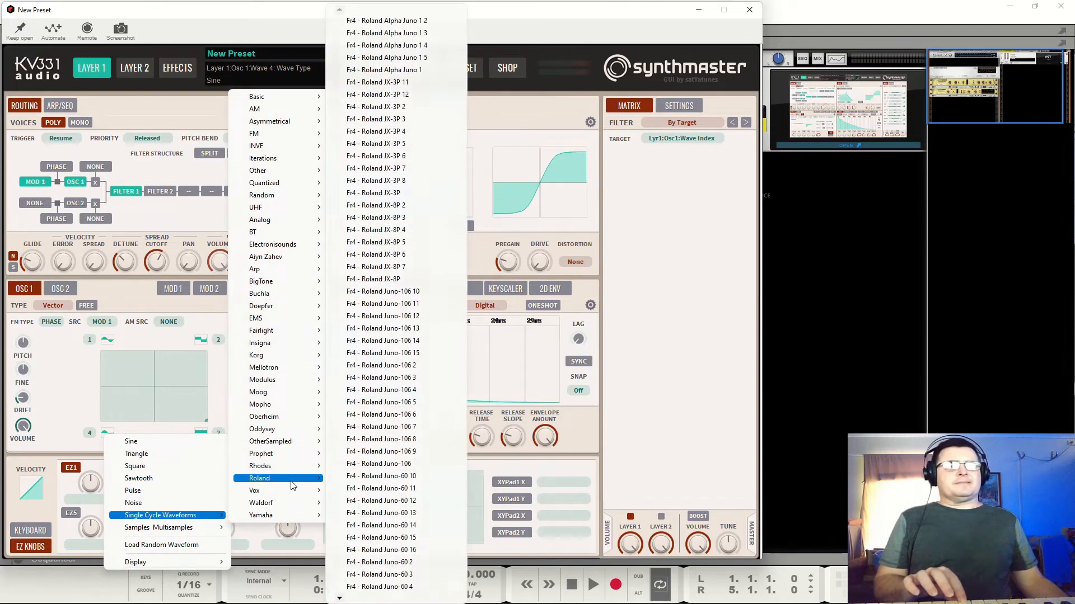
{"action": "left_click", "coordinate": [375, 489]}
{"action": "mouse_move", "coordinate": [148, 366]}
{"action": "left_mouse_down"}
{"action": "mouse_move", "coordinate": [146, 391]}
{"action": "mouse_move", "coordinate": [99, 389]}
{"action": "mouse_move", "coordinate": [106, 351]}
{"action": "mouse_move", "coordinate": [183, 343]}
{"action": "mouse_move", "coordinate": [210, 417]}
{"action": "mouse_move", "coordinate": [131, 424]}
{"action": "mouse_move", "coordinate": [164, 396]}
{"action": "mouse_move", "coordinate": [150, 361]}
{"action": "mouse_move", "coordinate": [114, 379]}
{"action": "mouse_move", "coordinate": [189, 378]}
{"action": "mouse_move", "coordinate": [160, 384]}
{"action": "left_mouse_up"}
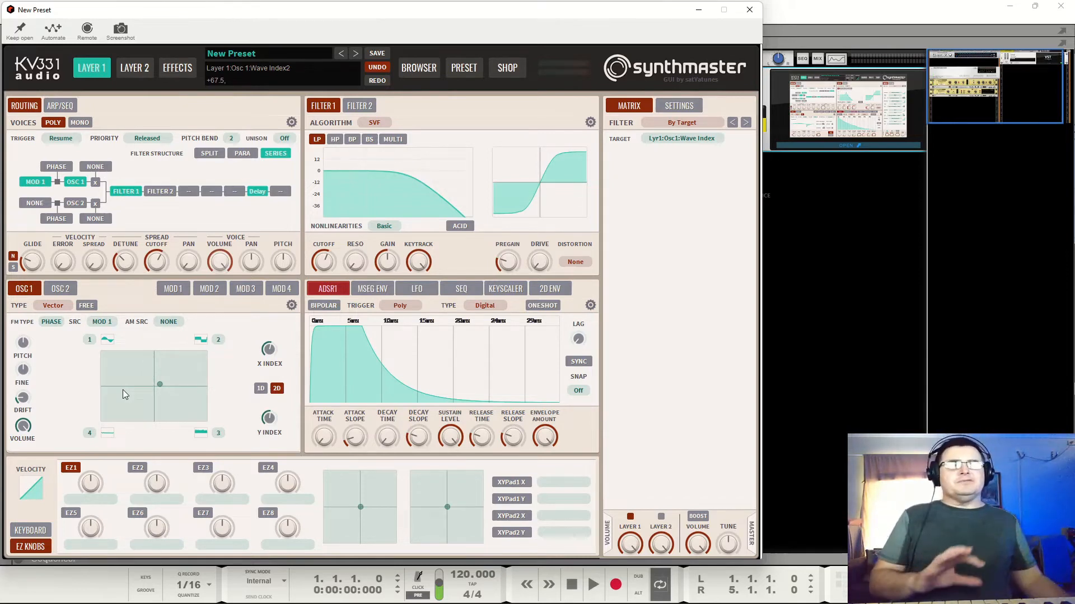
Switch Oscillator 1 to the AudioIn type and set its FM source to NONE.
{"action": "left_click", "coordinate": [60, 306]}
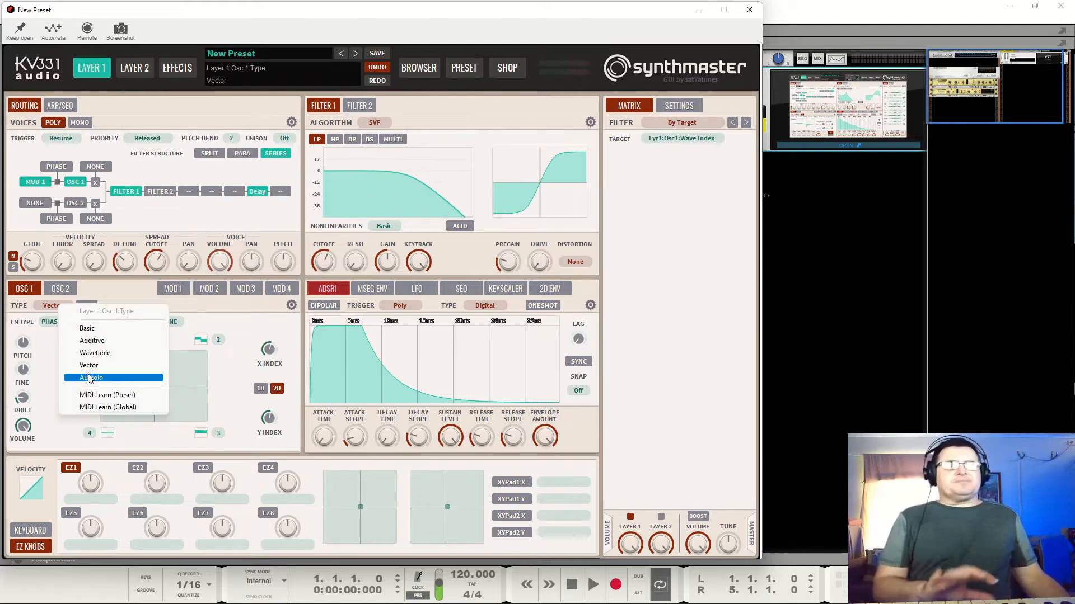
{"action": "left_click", "coordinate": [124, 378]}
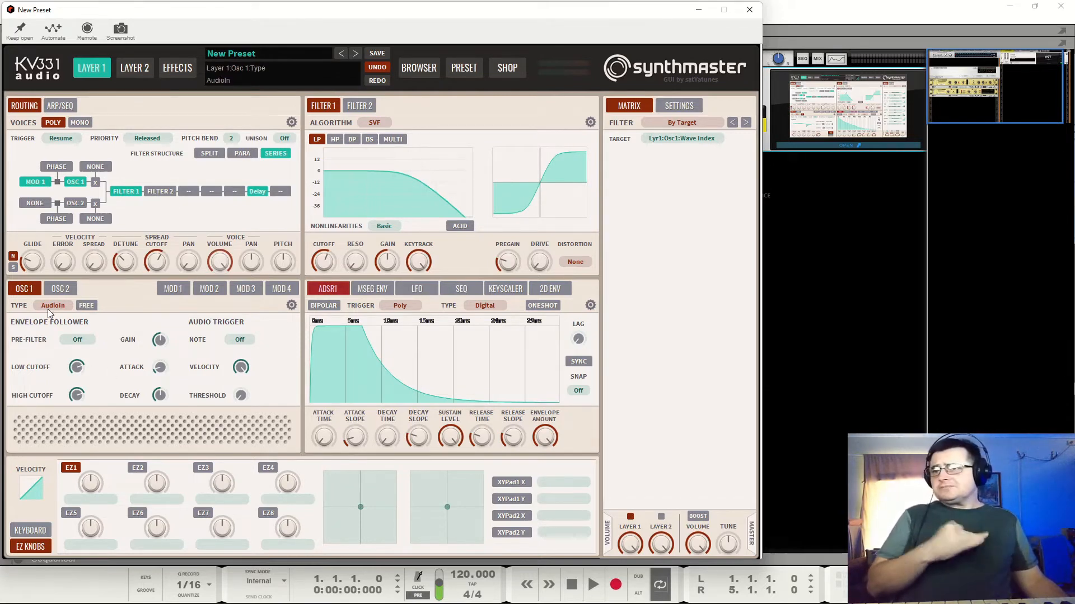
{"action": "left_click", "coordinate": [37, 183]}
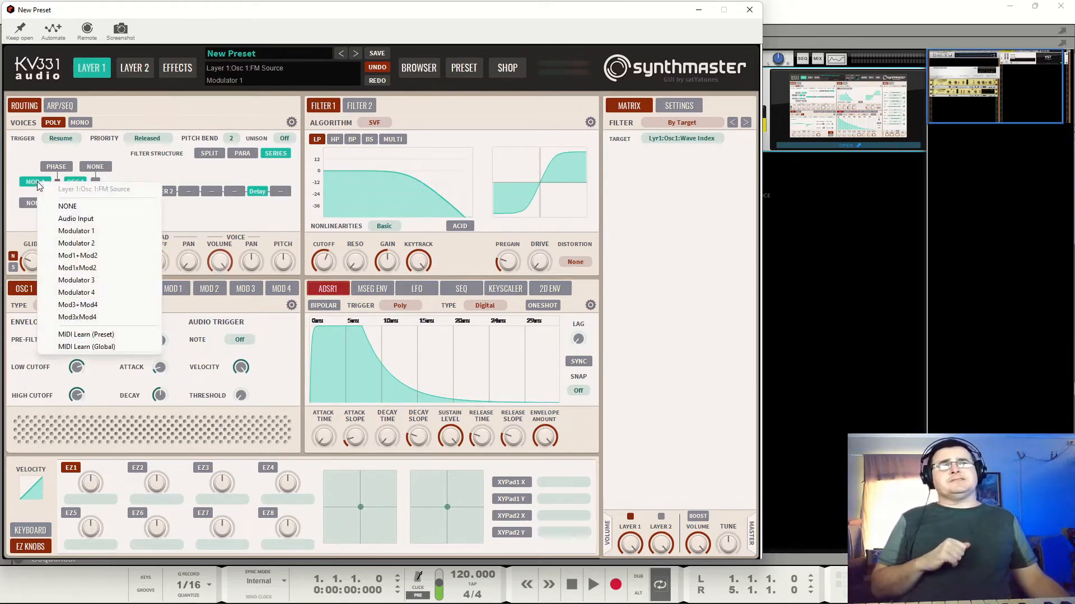
{"action": "left_click", "coordinate": [66, 206]}
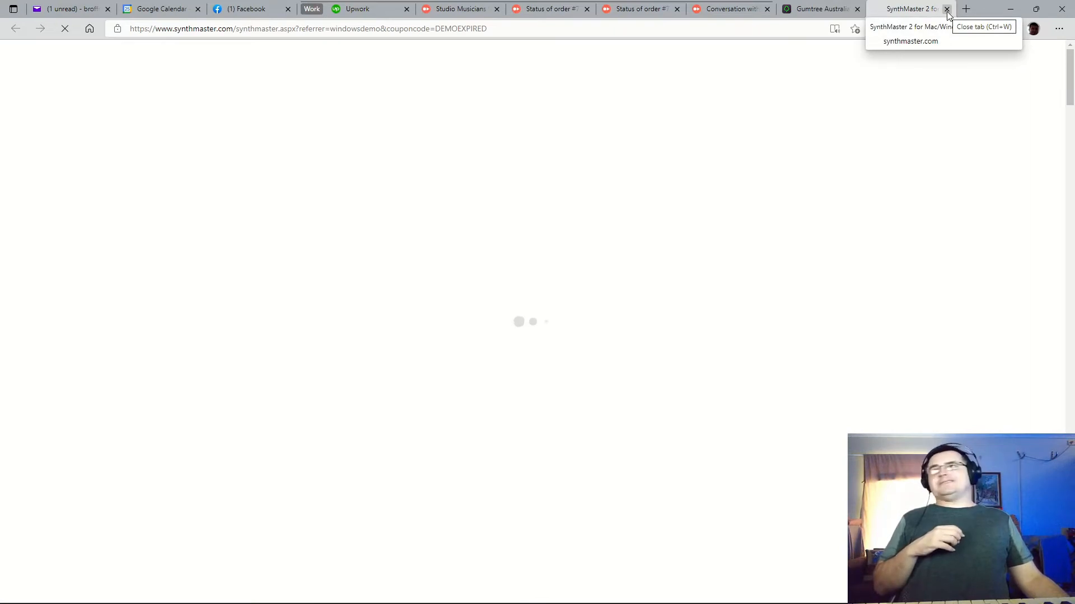
Close the SynthMaster 2 web page, minimise the browser and close the plug-in window.
{"action": "left_click", "coordinate": [947, 12]}
{"action": "left_click", "coordinate": [1010, 9]}
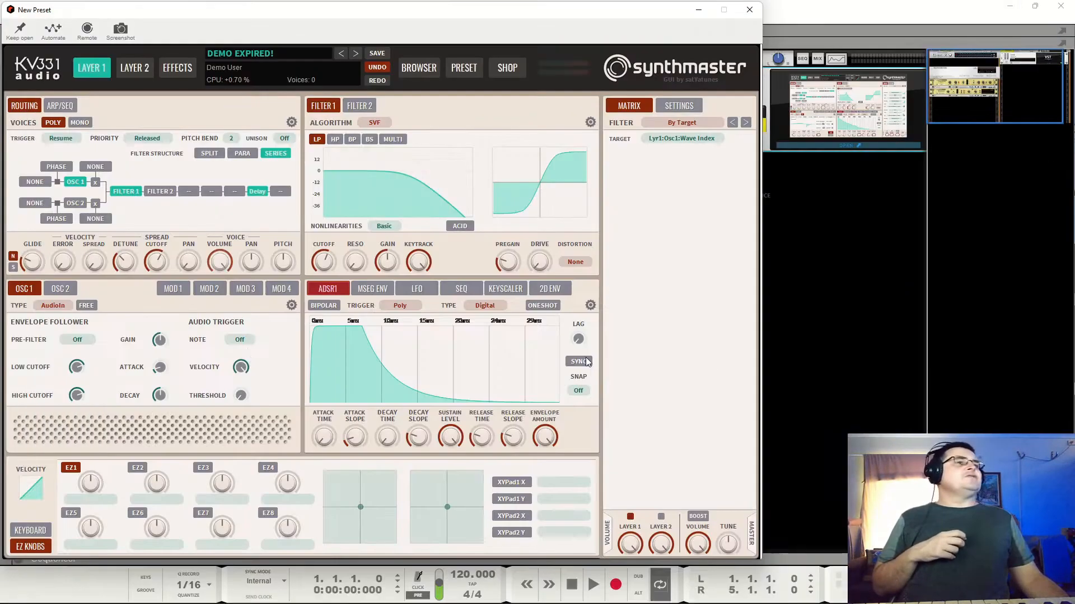
{"action": "left_click", "coordinate": [748, 10]}
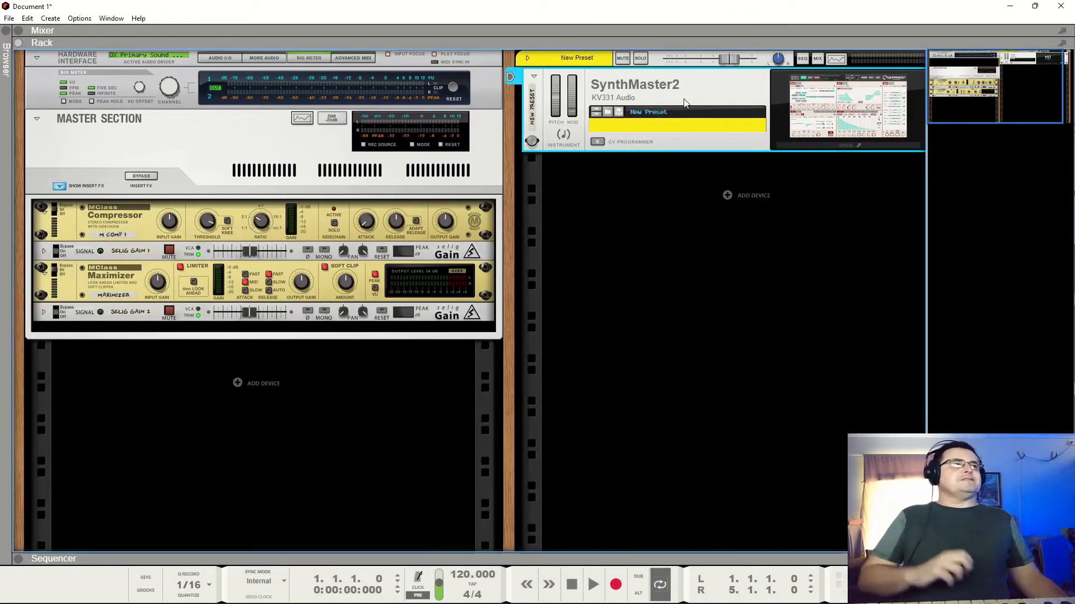
Delete the SynthMaster2 device from the rack and create a new SynthMaster2 instrument from KV331 Audio.
{"action": "key", "text": "Delete"}
{"action": "left_click", "coordinate": [744, 96]}
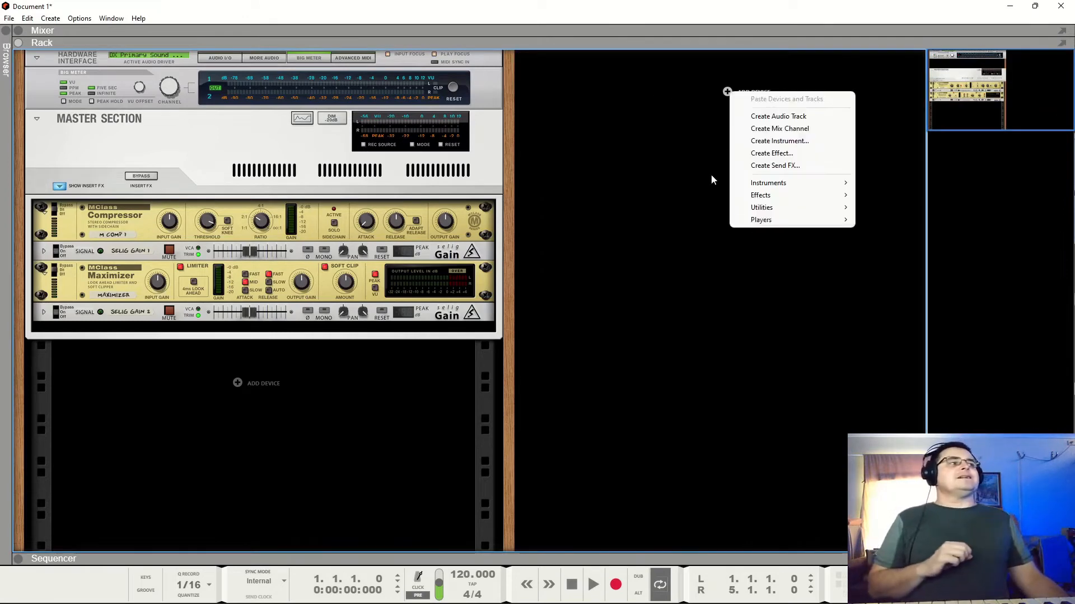
{"action": "mouse_move", "coordinate": [822, 184]}
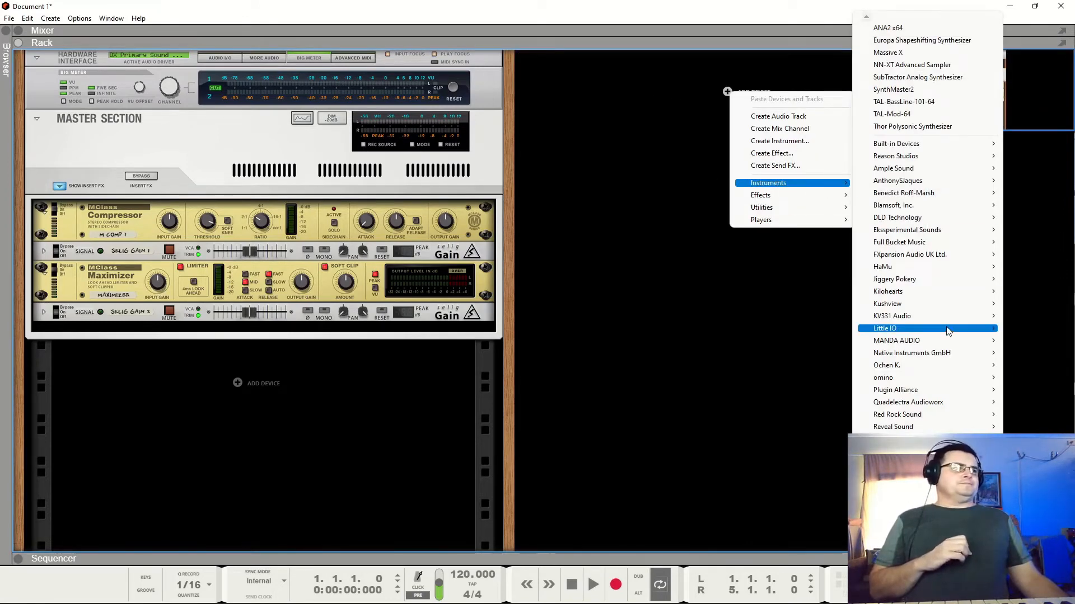
{"action": "mouse_move", "coordinate": [945, 320]}
{"action": "left_click", "coordinate": [806, 317]}
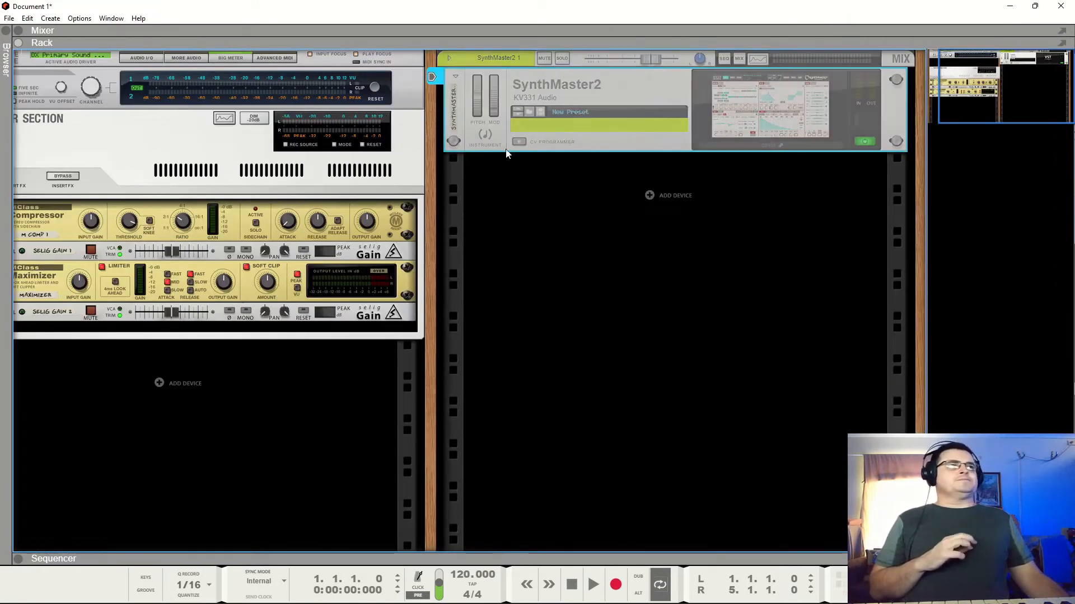
Open the new SynthMaster2 plug-in window, move it to the screen's corner and initialise the preset.
{"action": "left_click", "coordinate": [697, 123]}
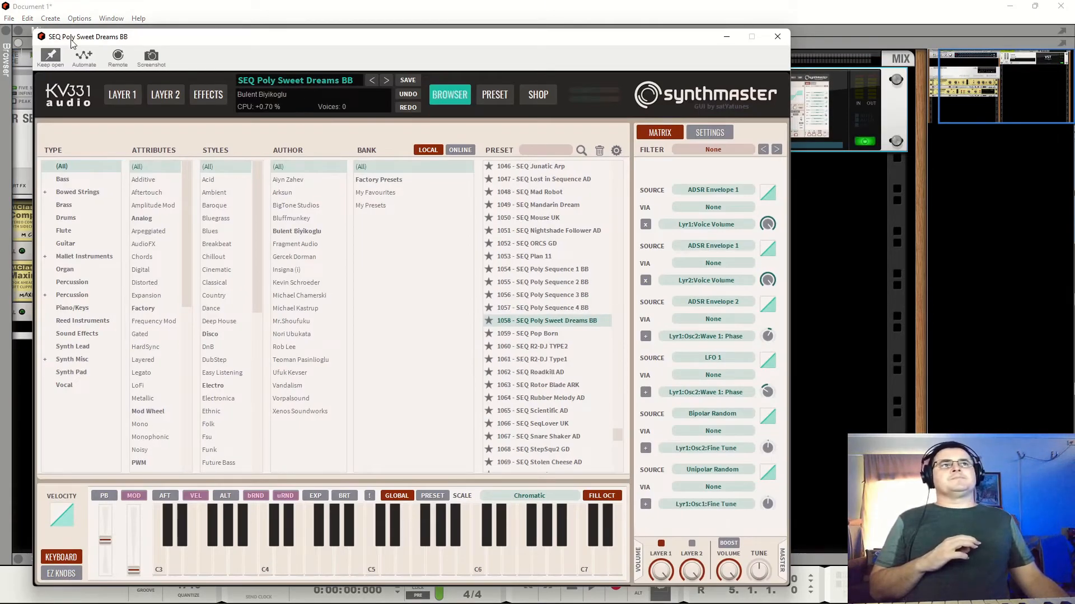
{"action": "left_click_drag", "start_coordinate": [71, 43], "coordinate": [38, 14]}
{"action": "left_click", "coordinate": [225, 61]}
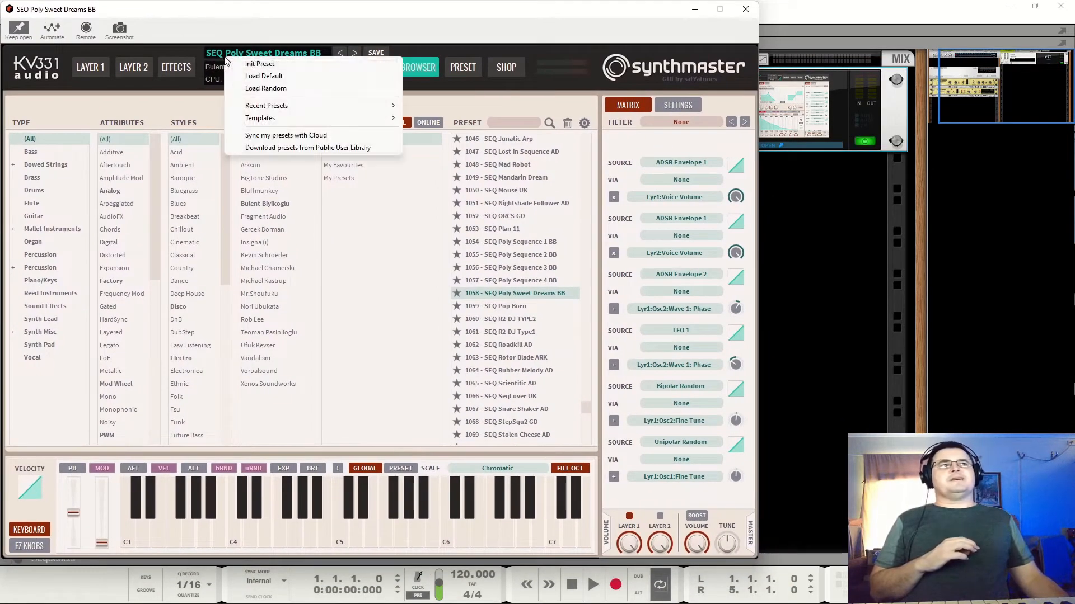
{"action": "left_click", "coordinate": [228, 59]}
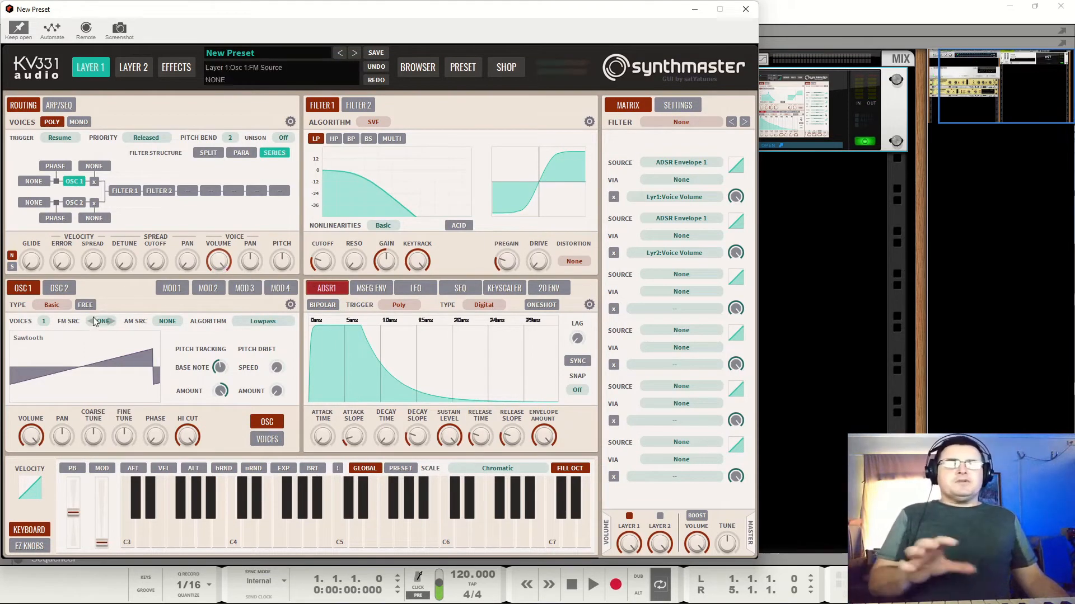
{"action": "left_click", "coordinate": [53, 305]}
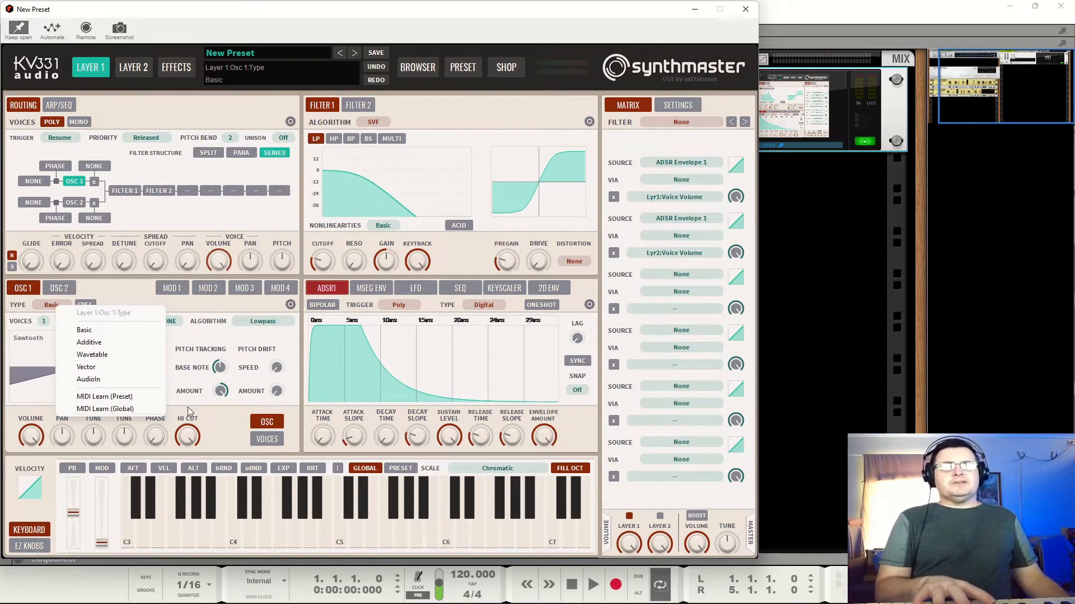
{"action": "left_click", "coordinate": [230, 428]}
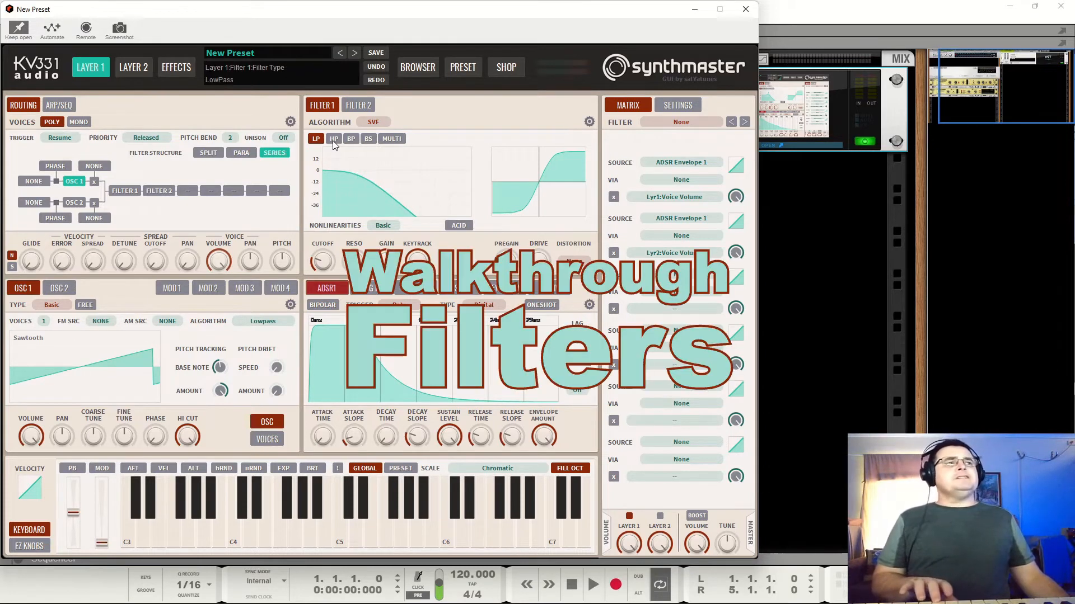
Try the Bite algorithm on Filter 1, set the algorithm to Digital and enable Filter 1 in the Layer 1 routing.
{"action": "left_click", "coordinate": [372, 123]}
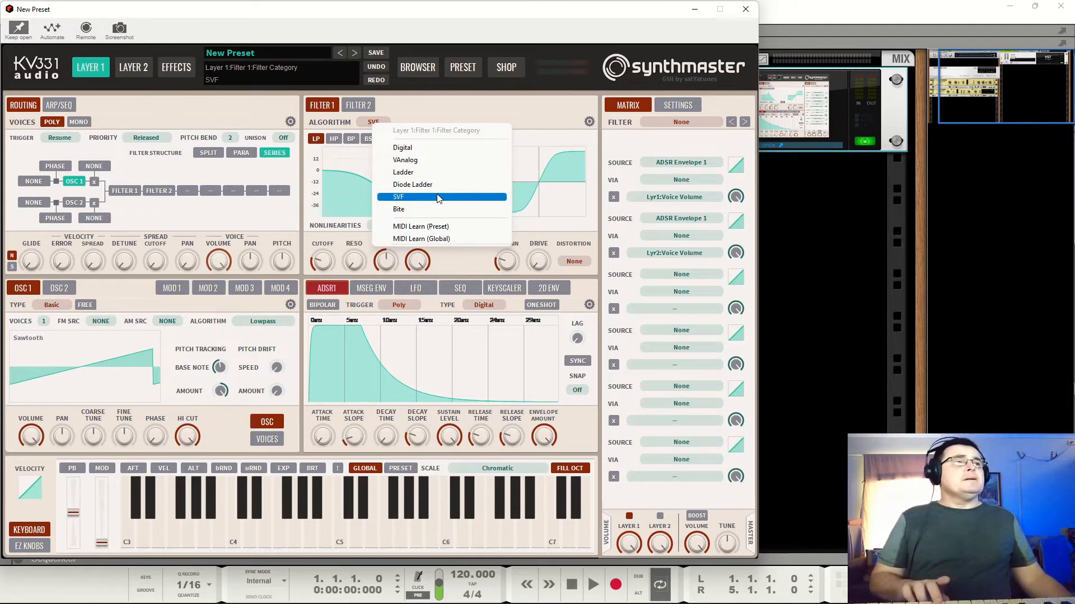
{"action": "left_click", "coordinate": [436, 210]}
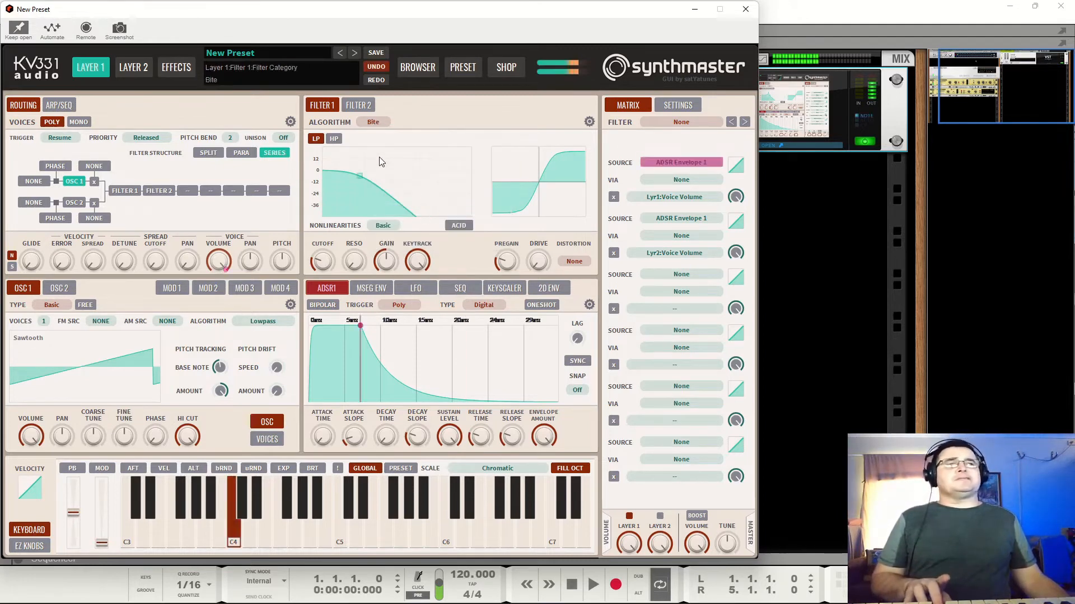
{"action": "left_click", "coordinate": [373, 122]}
{"action": "left_click", "coordinate": [420, 146]}
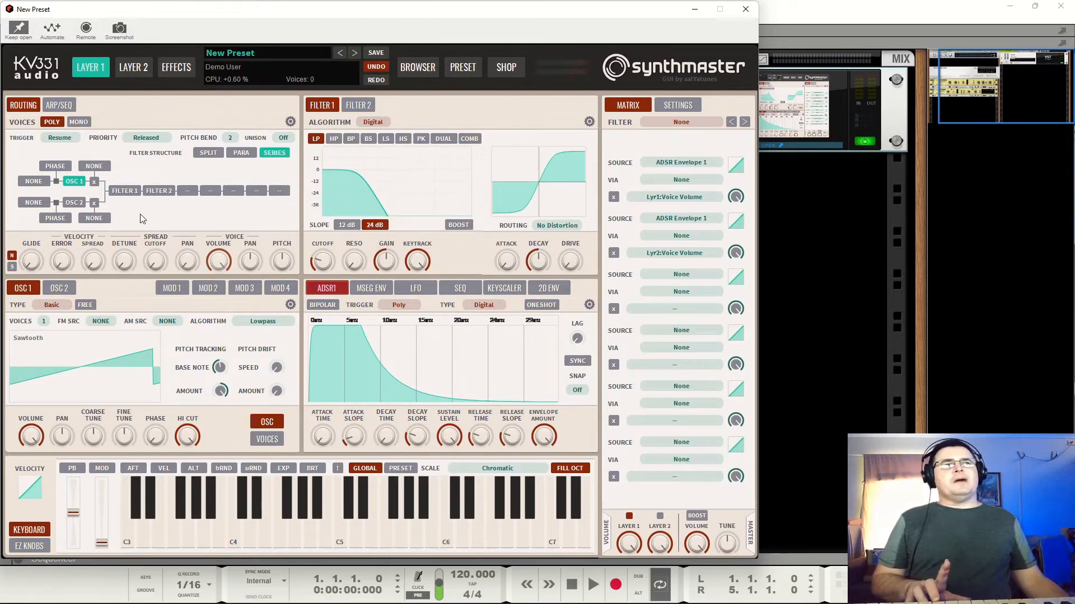
{"action": "left_click", "coordinate": [124, 192]}
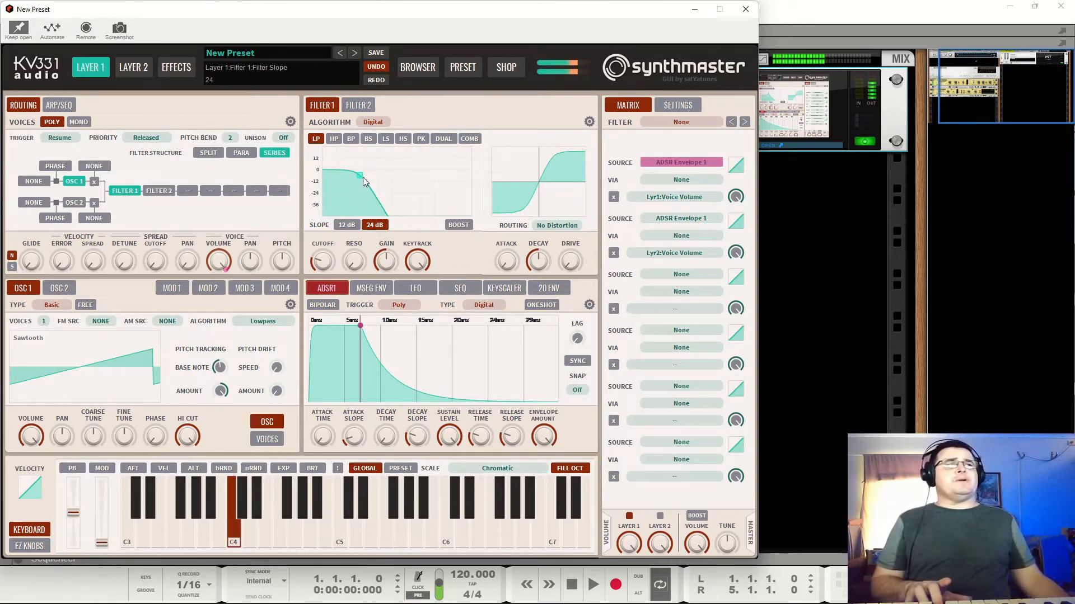
Sweep Filter 1's cutoff and resonance, ending with a high cutoff, raised resonance and the gain turned up to about 11.4 dB.
{"action": "left_click_drag", "start_coordinate": [363, 177], "coordinate": [411, 156]}
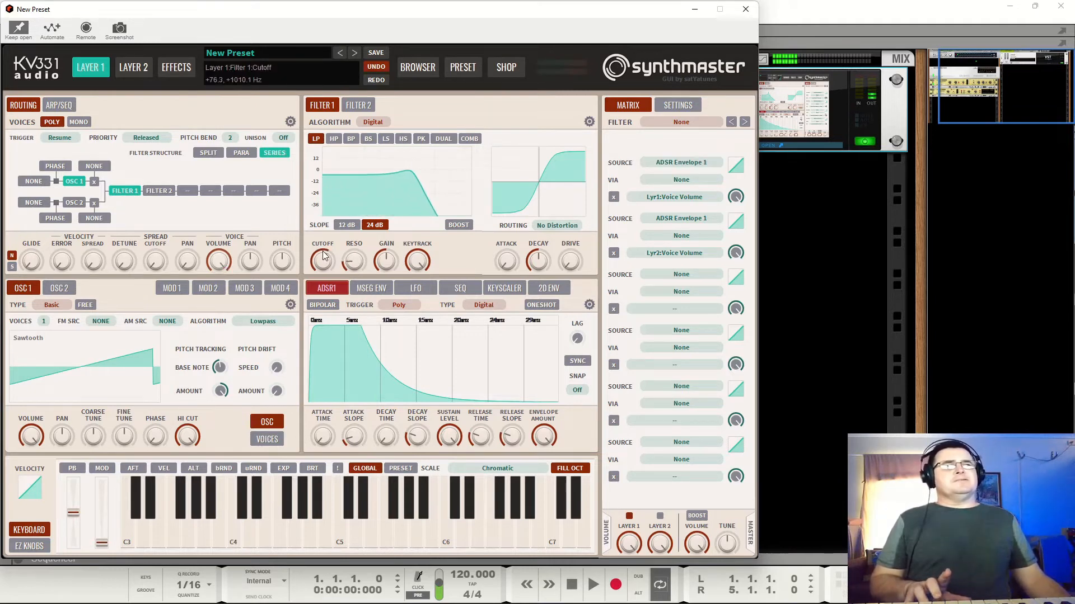
{"action": "left_click_drag", "start_coordinate": [330, 259], "coordinate": [358, 274]}
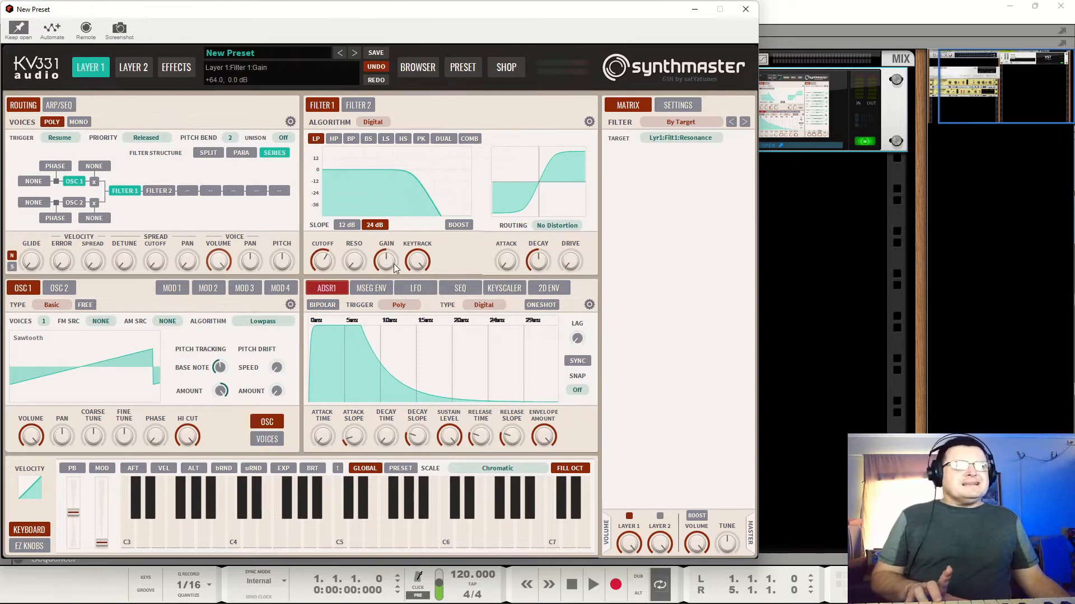
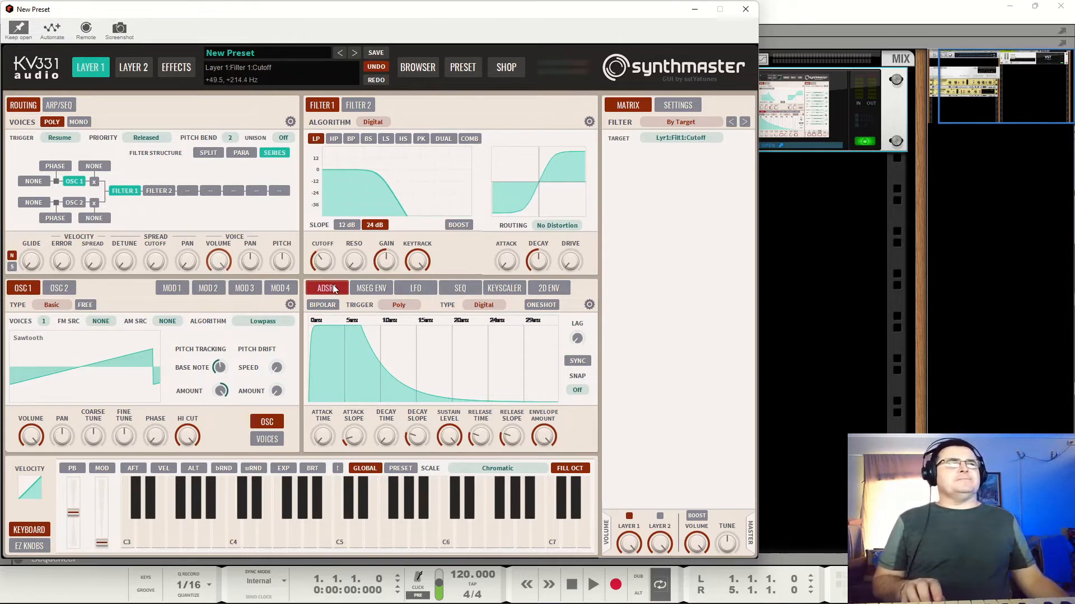
{"action": "left_click_drag", "start_coordinate": [336, 255], "coordinate": [389, 213]}
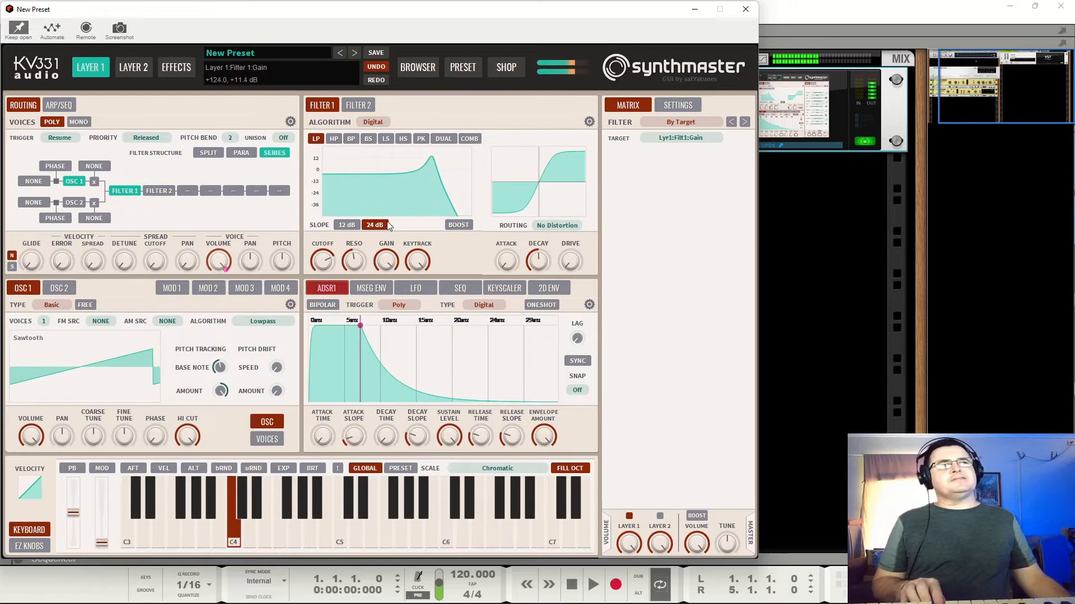
Lower Filter 1's gain with Boost switched on, then switch Boost off again.
{"action": "left_click", "coordinate": [453, 225]}
{"action": "left_click_drag", "start_coordinate": [387, 259], "coordinate": [388, 303]}
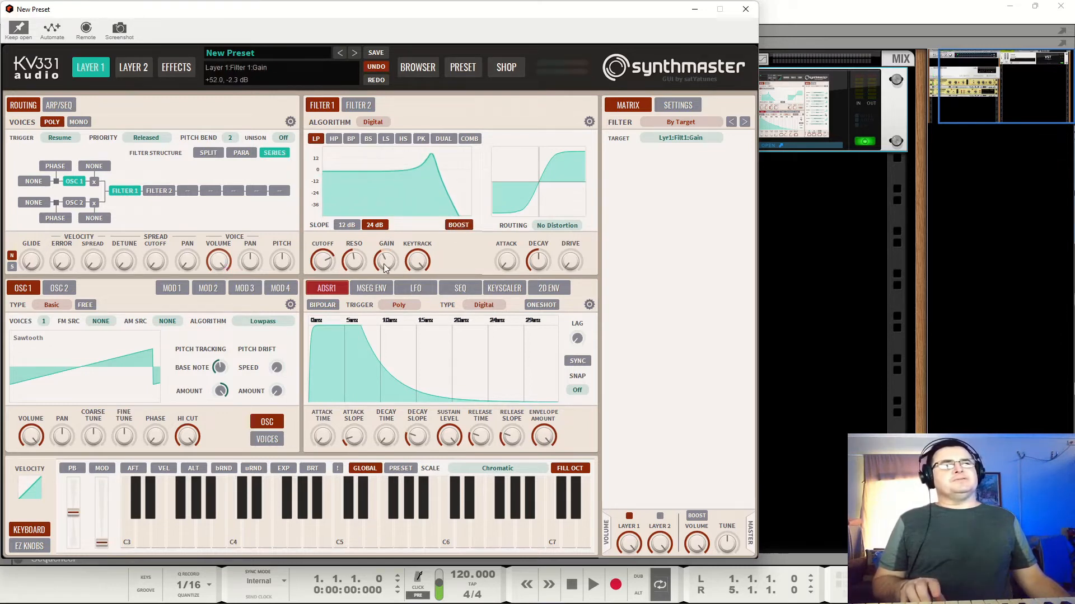
{"action": "left_click_drag", "start_coordinate": [384, 263], "coordinate": [384, 266]}
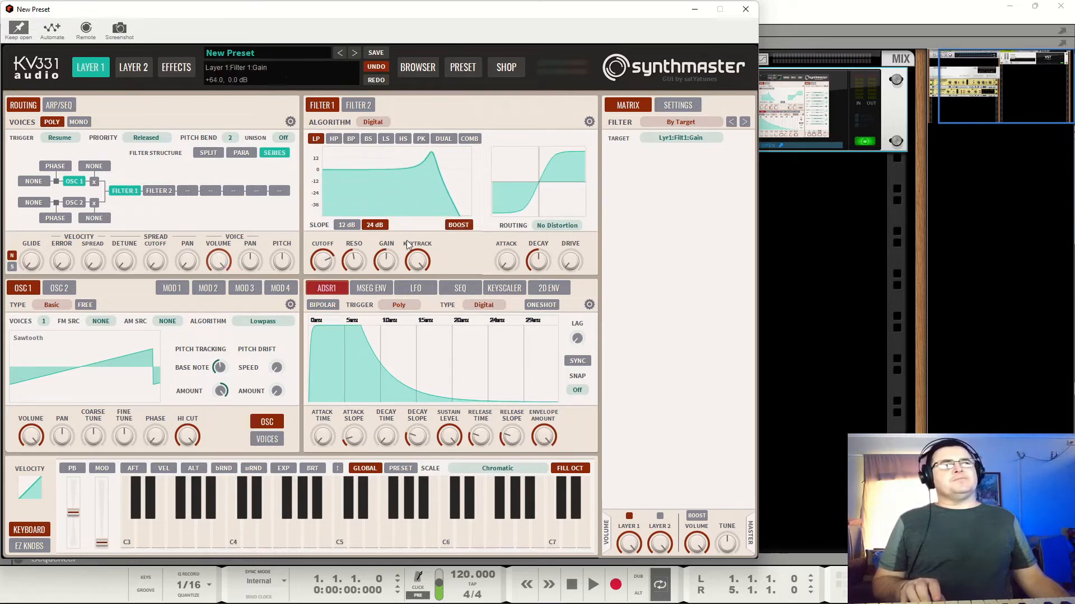
{"action": "left_click", "coordinate": [456, 226]}
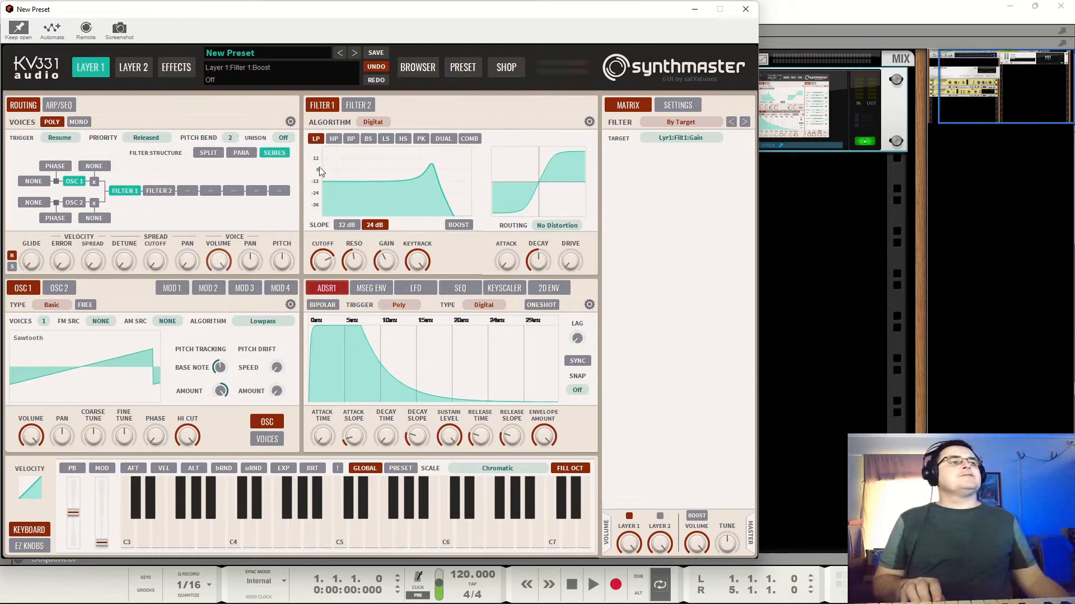
Set Filter 1's key tracking to 0 and lower its cutoff to about mid-range.
{"action": "left_click_drag", "start_coordinate": [416, 261], "coordinate": [425, 326]}
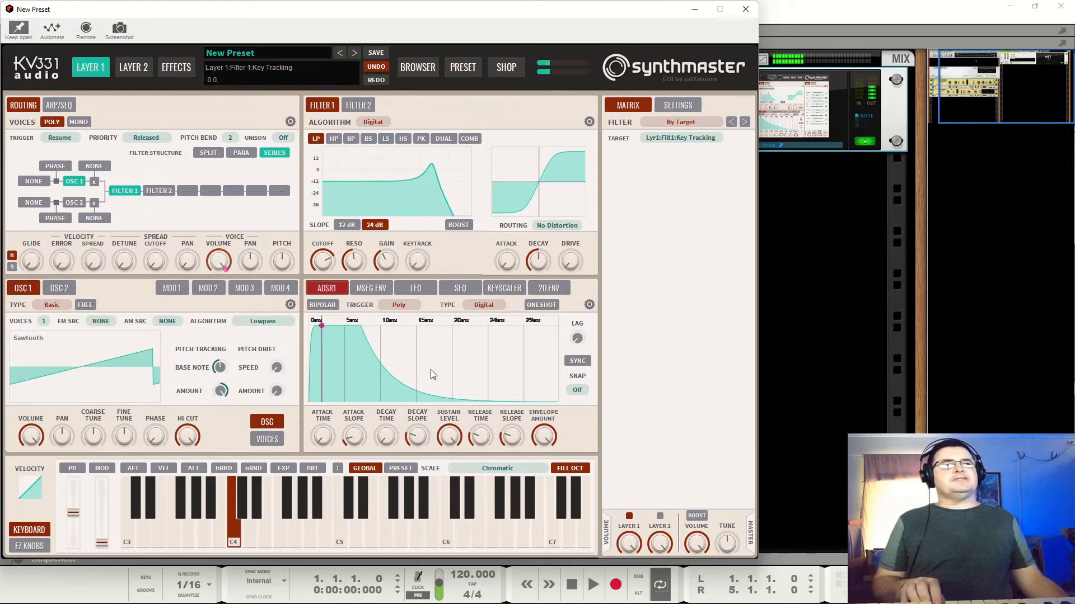
{"action": "mouse_move", "coordinate": [322, 261]}
{"action": "left_mouse_down"}
{"action": "mouse_move", "coordinate": [323, 290]}
{"action": "mouse_move", "coordinate": [341, 268]}
{"action": "left_mouse_up"}
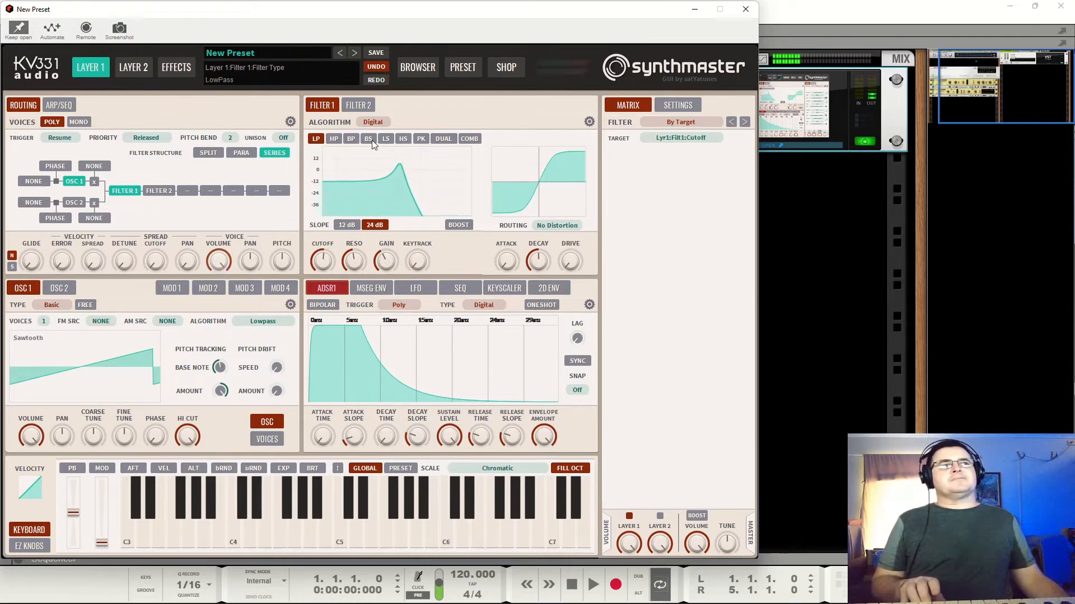
Compare the SVF and Digital algorithms on Filter 1, then set it to VAnalog with High nonlinearities.
{"action": "left_click", "coordinate": [388, 120]}
{"action": "left_click", "coordinate": [387, 120]}
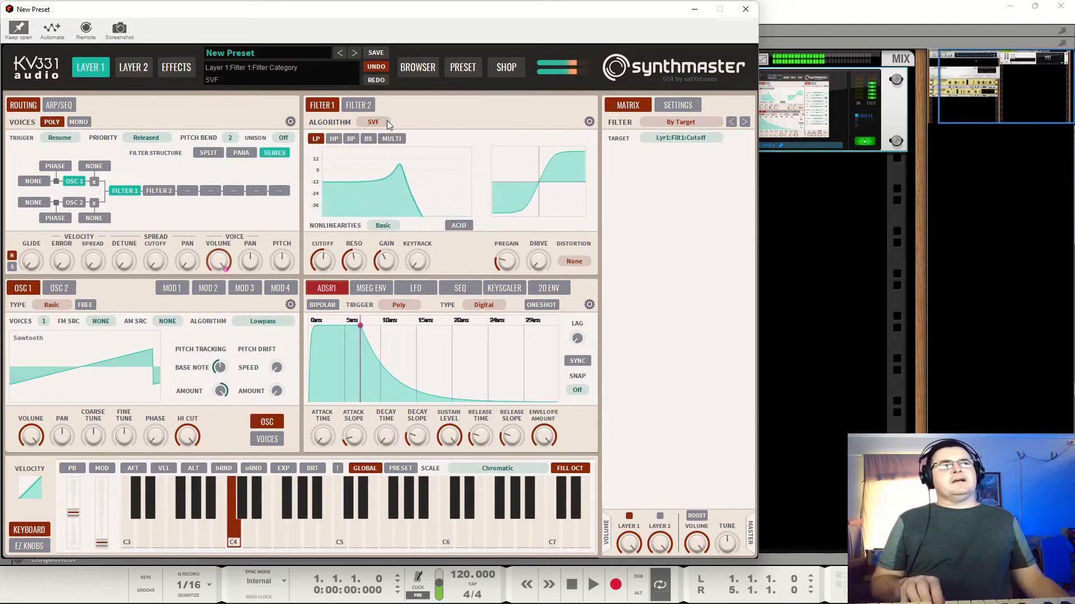
{"action": "left_click", "coordinate": [388, 119]}
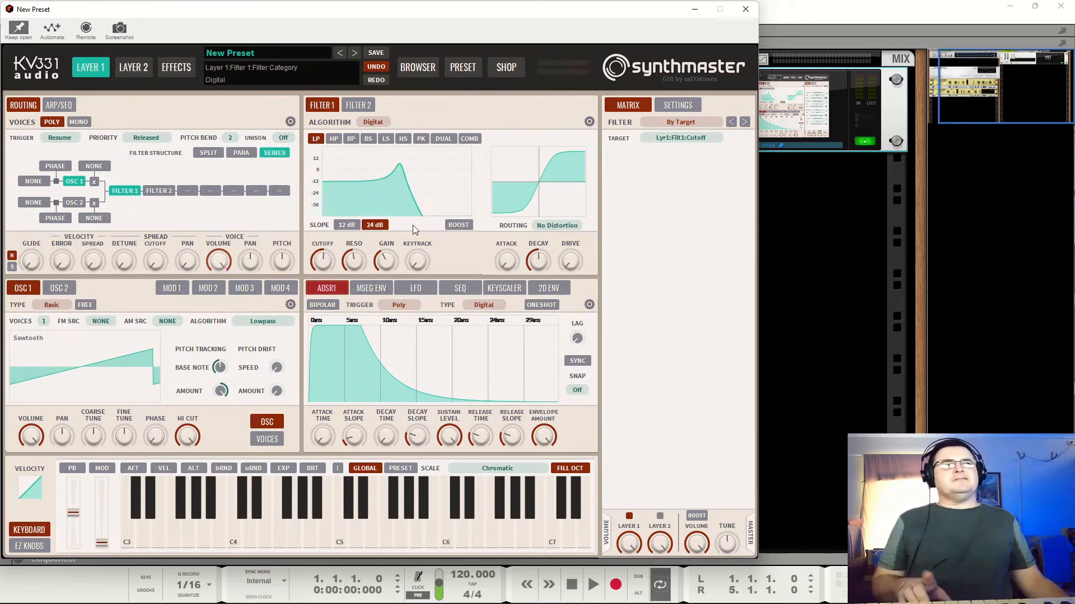
{"action": "left_click", "coordinate": [386, 122]}
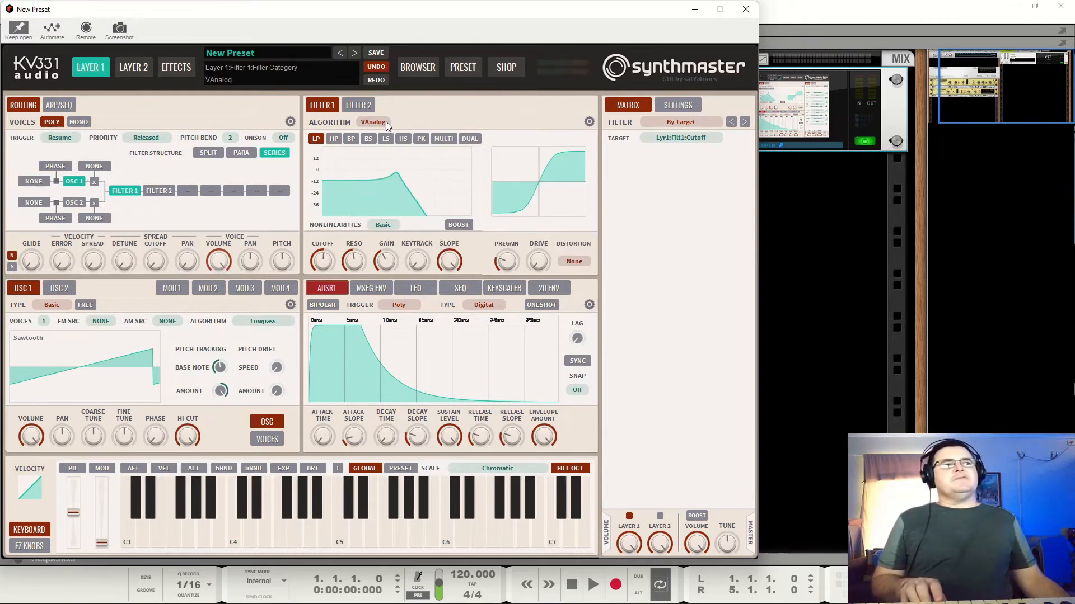
{"action": "left_click", "coordinate": [385, 226]}
{"action": "left_click", "coordinate": [417, 273]}
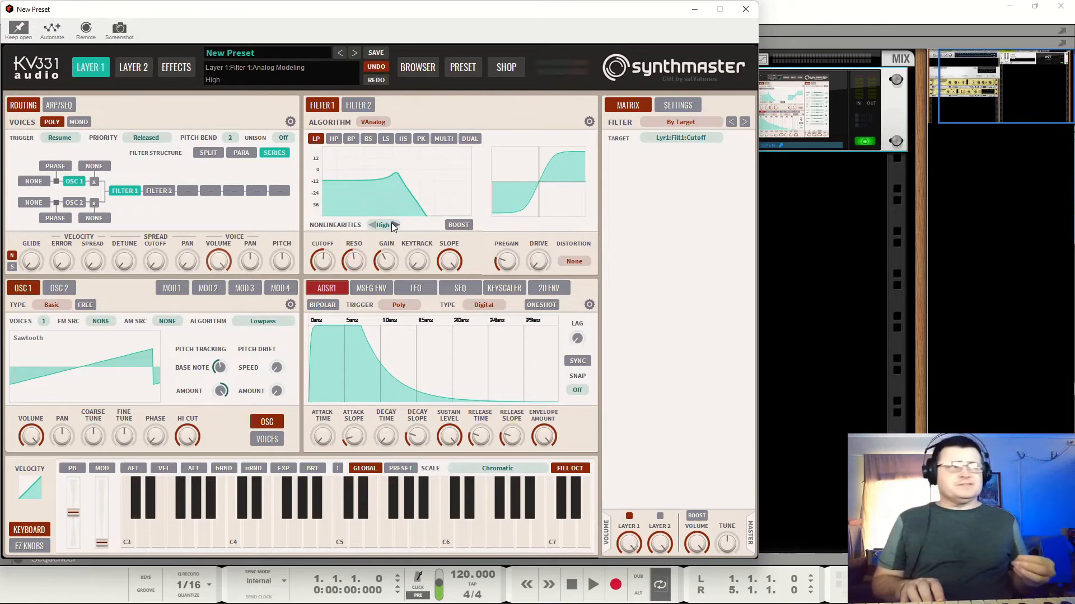
Open the global settings and set the realtime engine quality to Better.
{"action": "right_click", "coordinate": [644, 196]}
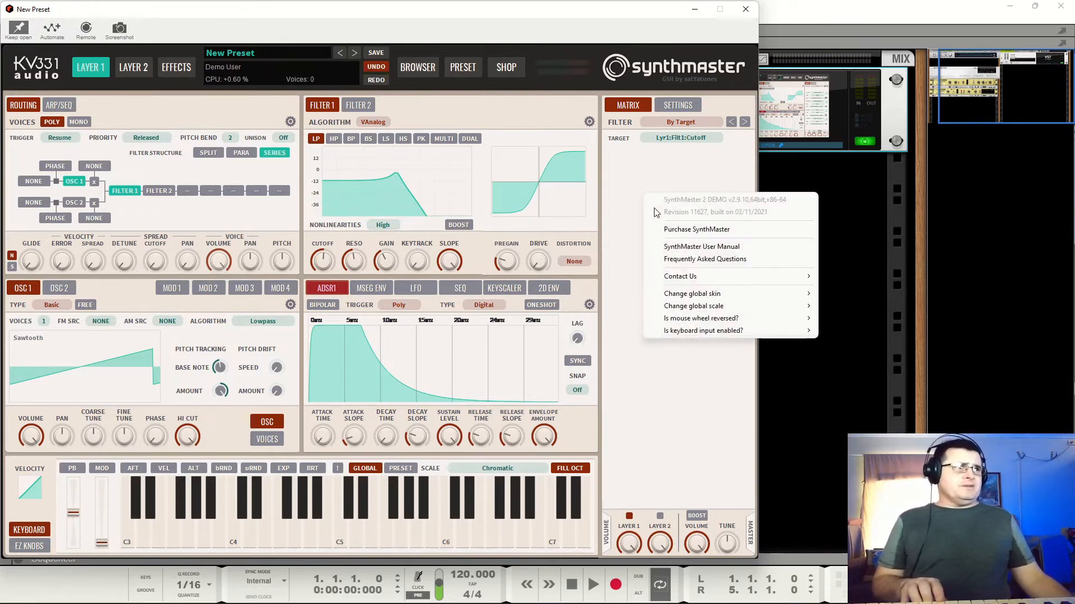
{"action": "mouse_move", "coordinate": [658, 279]}
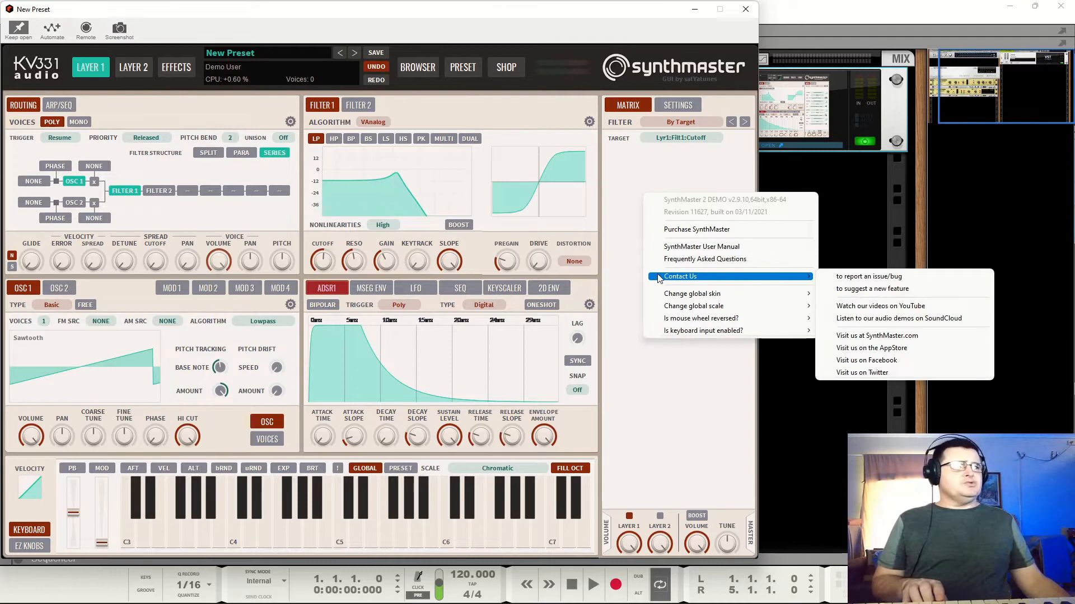
{"action": "left_click", "coordinate": [686, 101]}
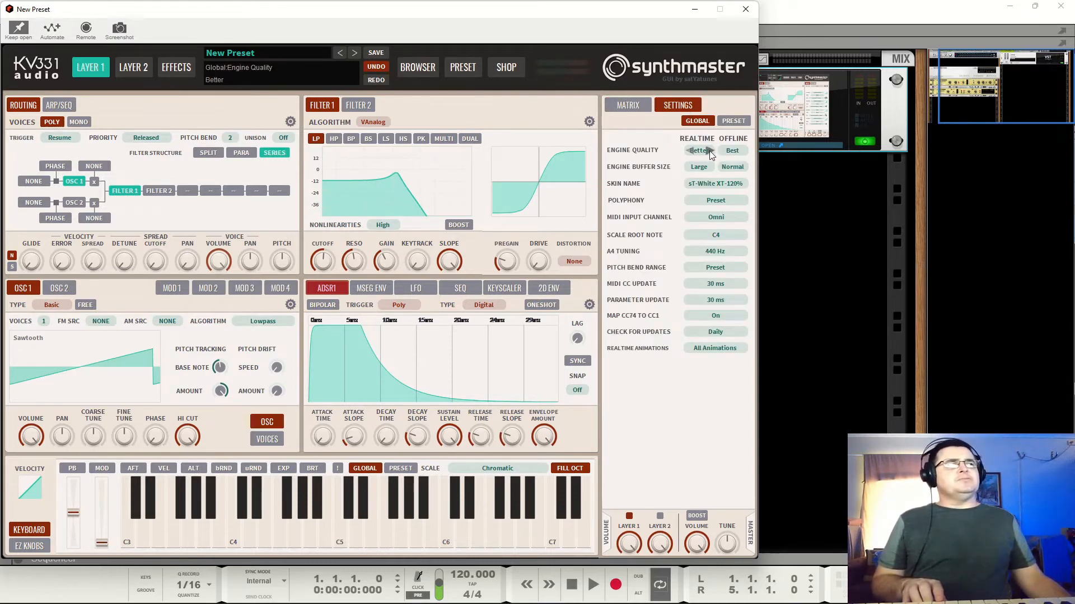
{"action": "left_click", "coordinate": [703, 149]}
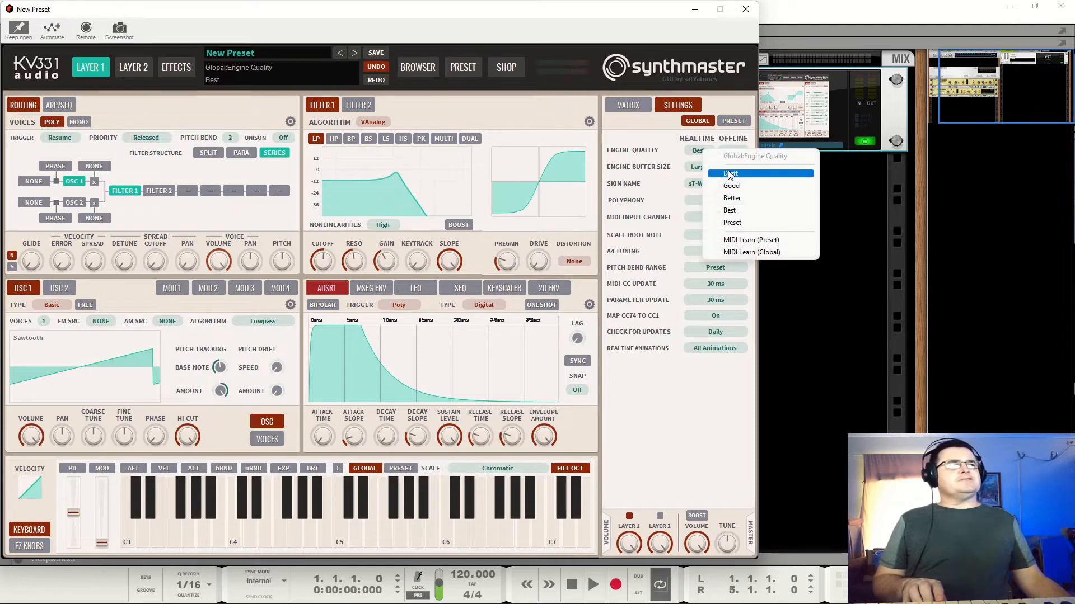
{"action": "left_click", "coordinate": [748, 200]}
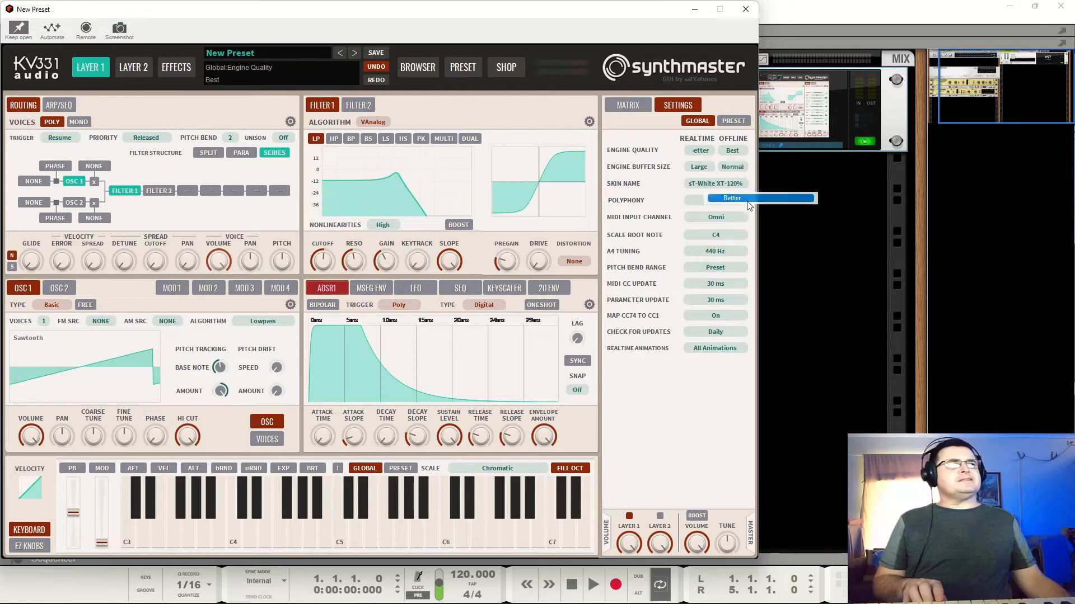
Check the offline engine quality options and try the Draft realtime engine quality.
{"action": "left_click", "coordinate": [734, 152]}
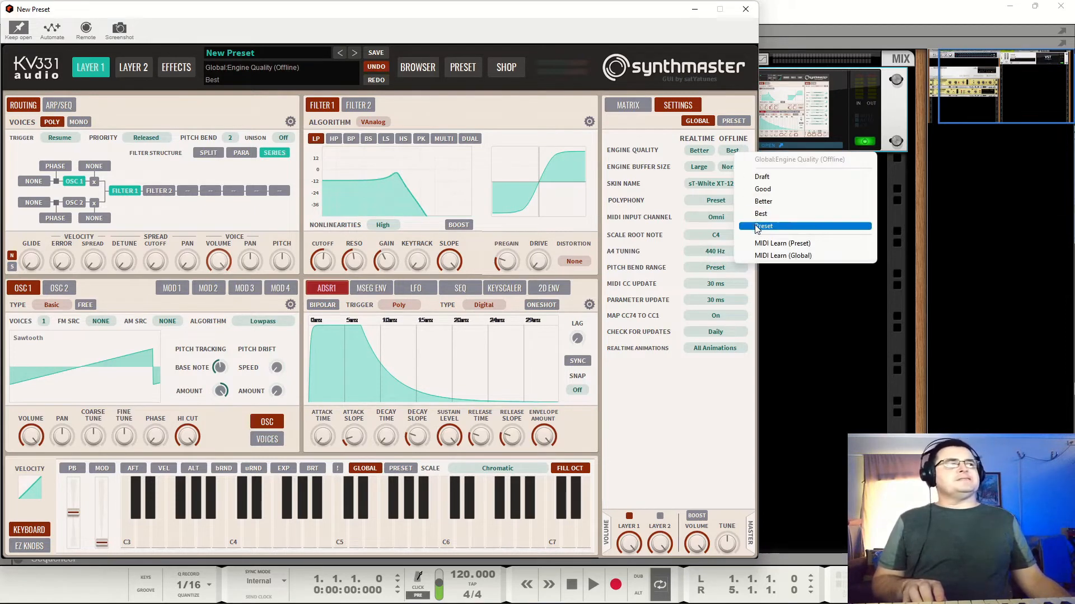
{"action": "left_click", "coordinate": [683, 412]}
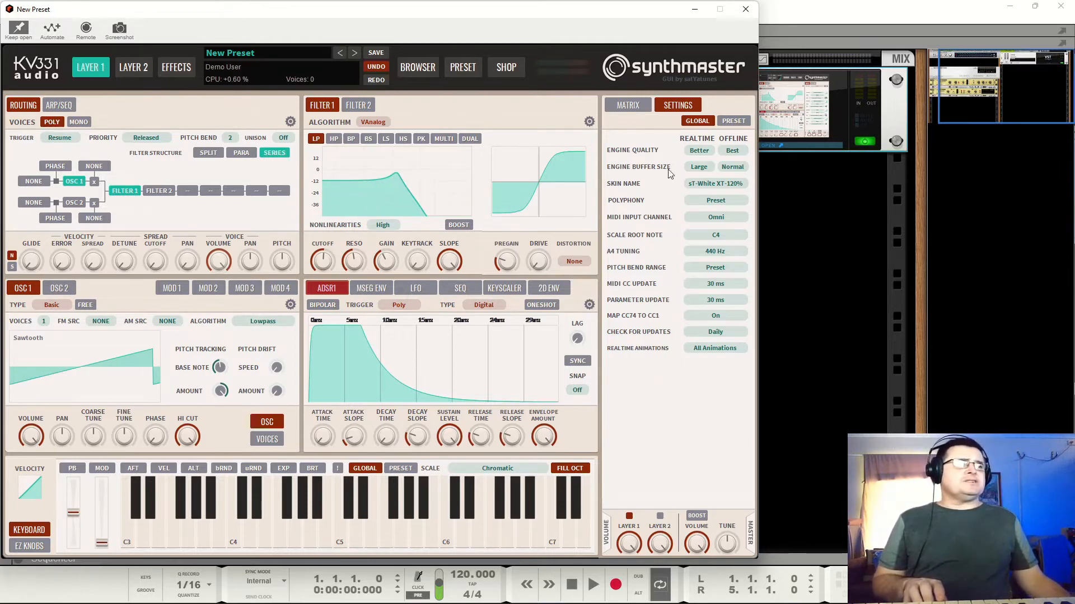
{"action": "left_click", "coordinate": [708, 152]}
{"action": "left_click", "coordinate": [722, 176]}
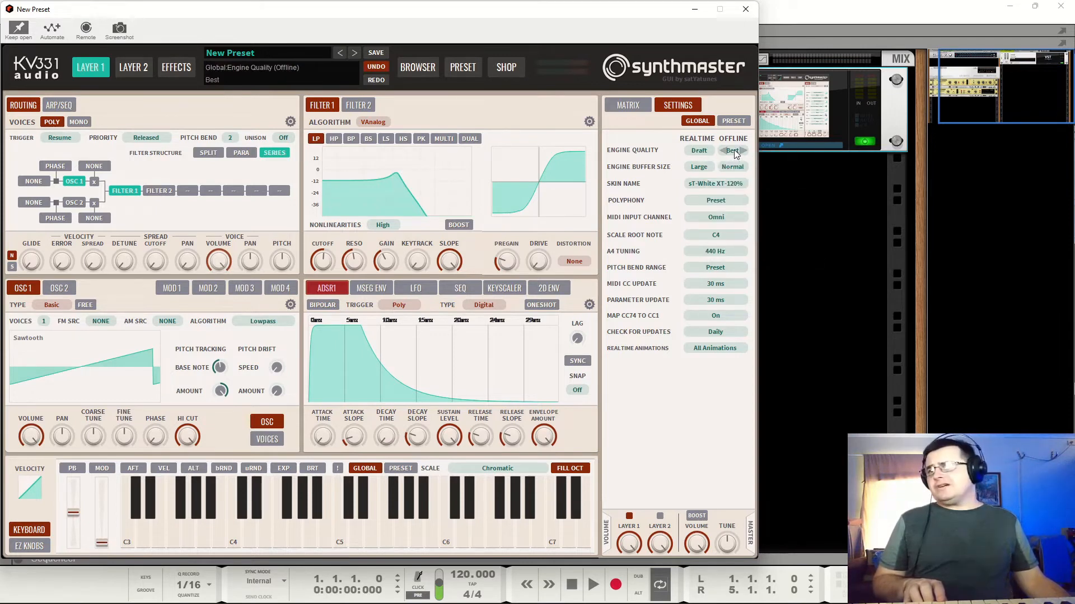
Set the realtime engine quality to Best.
{"action": "left_click", "coordinate": [699, 151]}
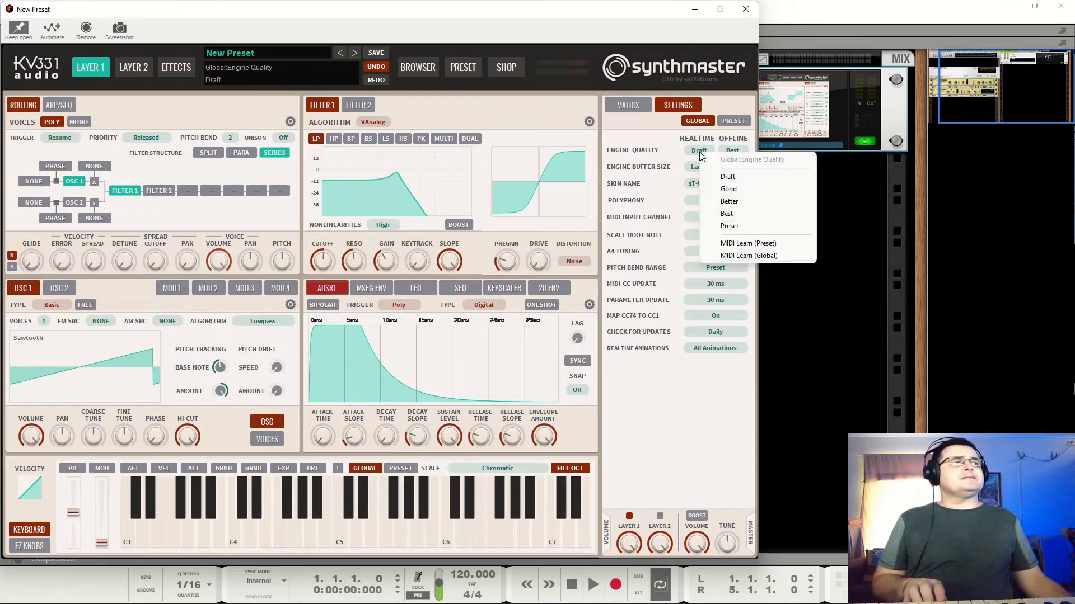
{"action": "left_click", "coordinate": [741, 219]}
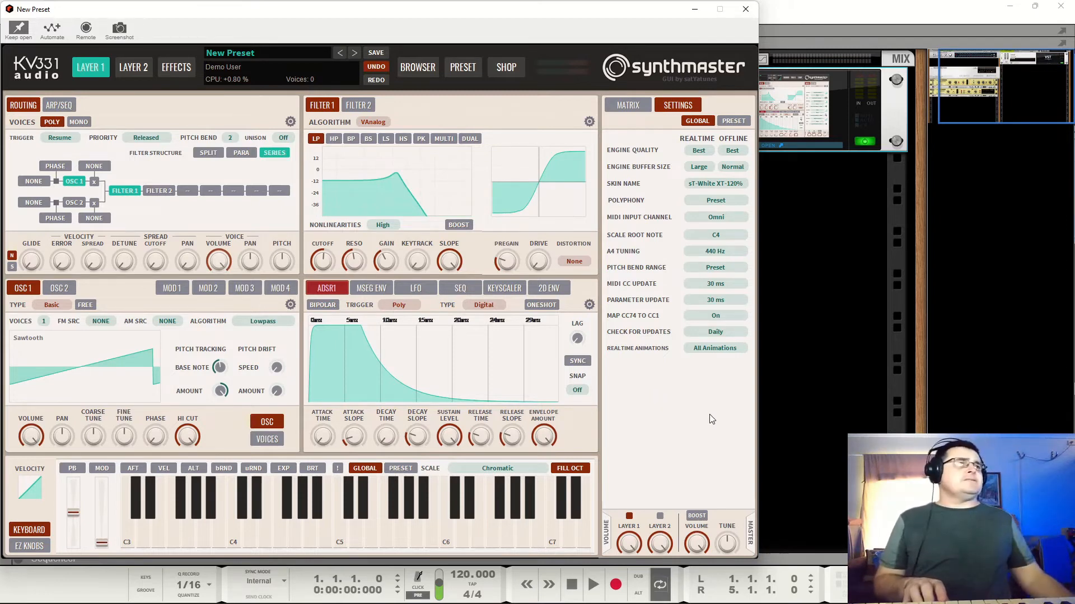
Bring back the modulation matrix, raise Filter 1's cutoff with no resonance, and try the slope control, ending at 127.
{"action": "left_click", "coordinate": [644, 107]}
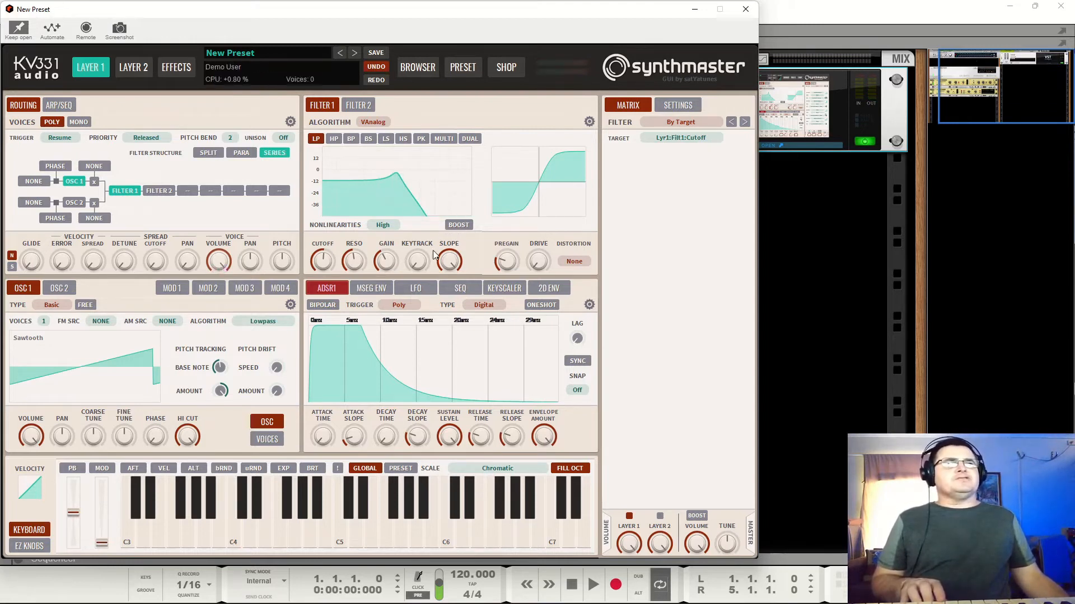
{"action": "mouse_move", "coordinate": [322, 261]}
{"action": "left_mouse_down"}
{"action": "mouse_move", "coordinate": [325, 274]}
{"action": "mouse_move", "coordinate": [329, 235]}
{"action": "mouse_move", "coordinate": [326, 262]}
{"action": "left_mouse_up"}
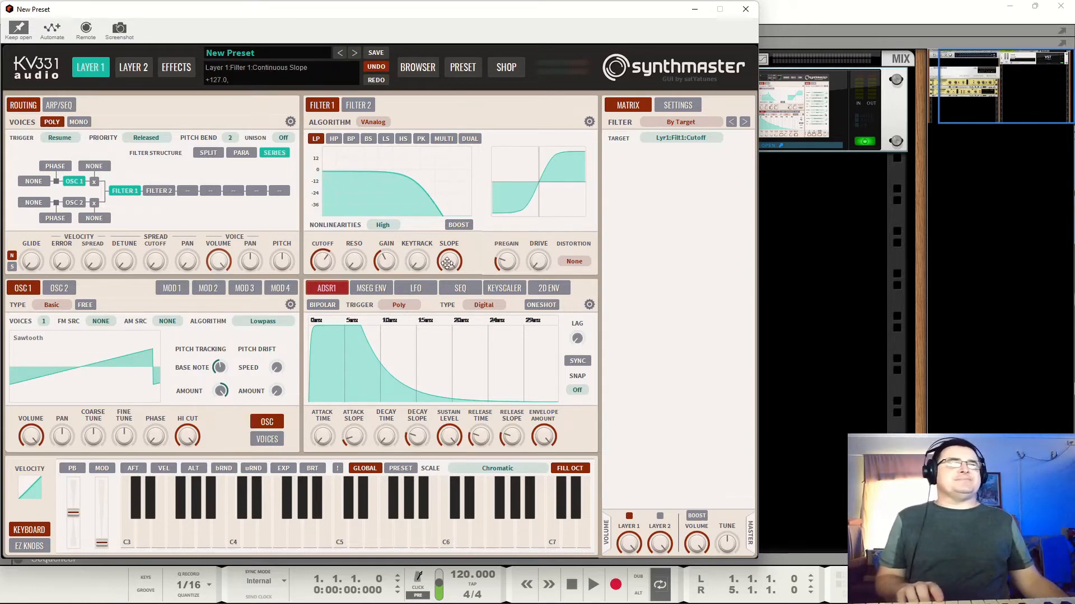
{"action": "left_click_drag", "start_coordinate": [450, 261], "coordinate": [473, 278]}
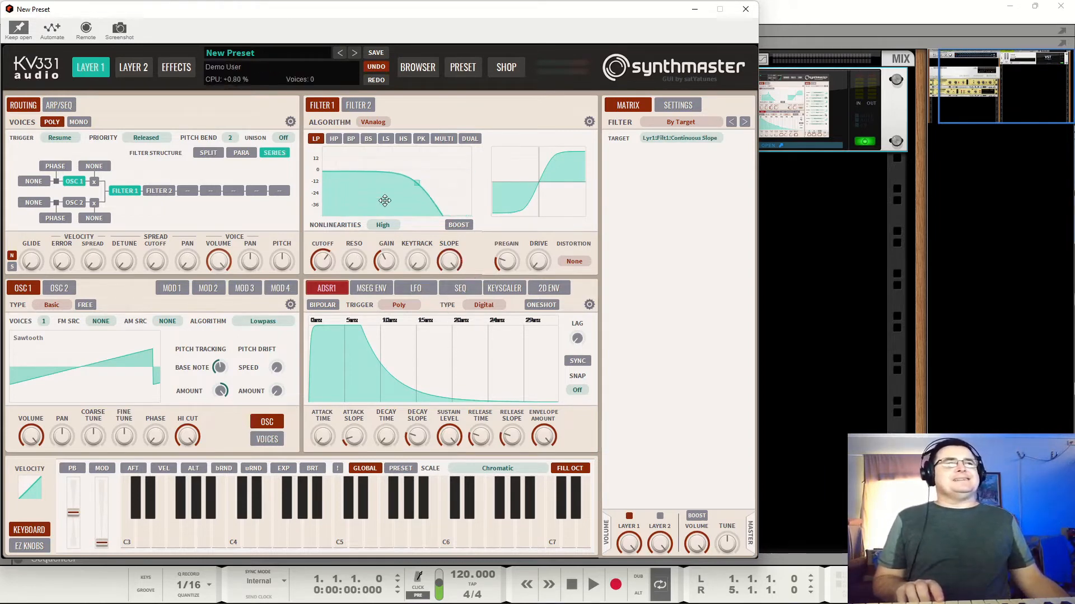
Try the Multi and Dual types on Filter 1, then return it to lowpass.
{"action": "left_click", "coordinate": [444, 139]}
{"action": "left_click", "coordinate": [451, 263]}
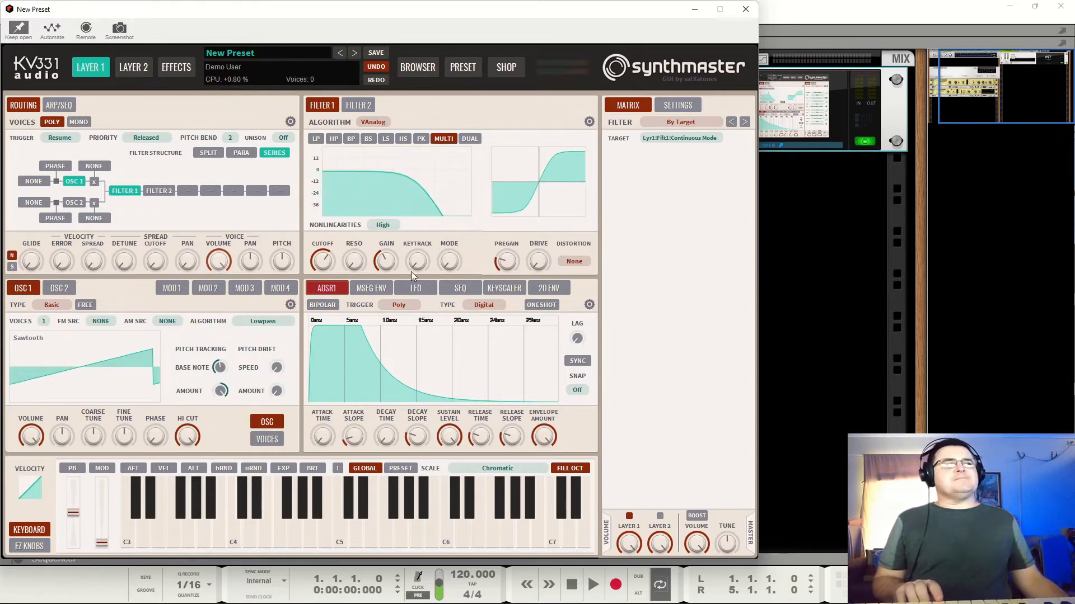
{"action": "left_click", "coordinate": [467, 138]}
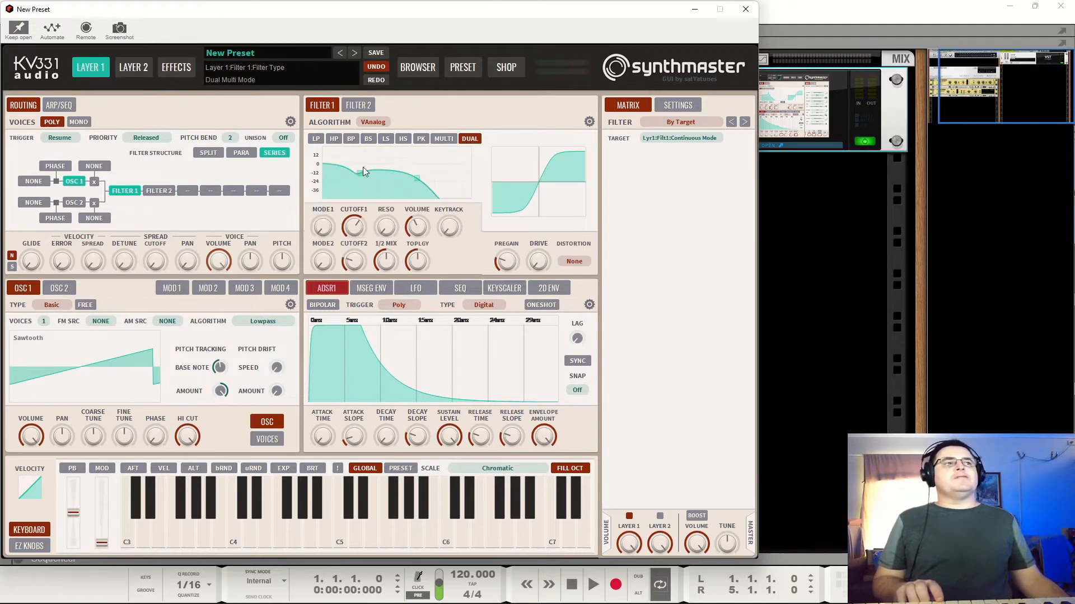
{"action": "left_click", "coordinate": [312, 138]}
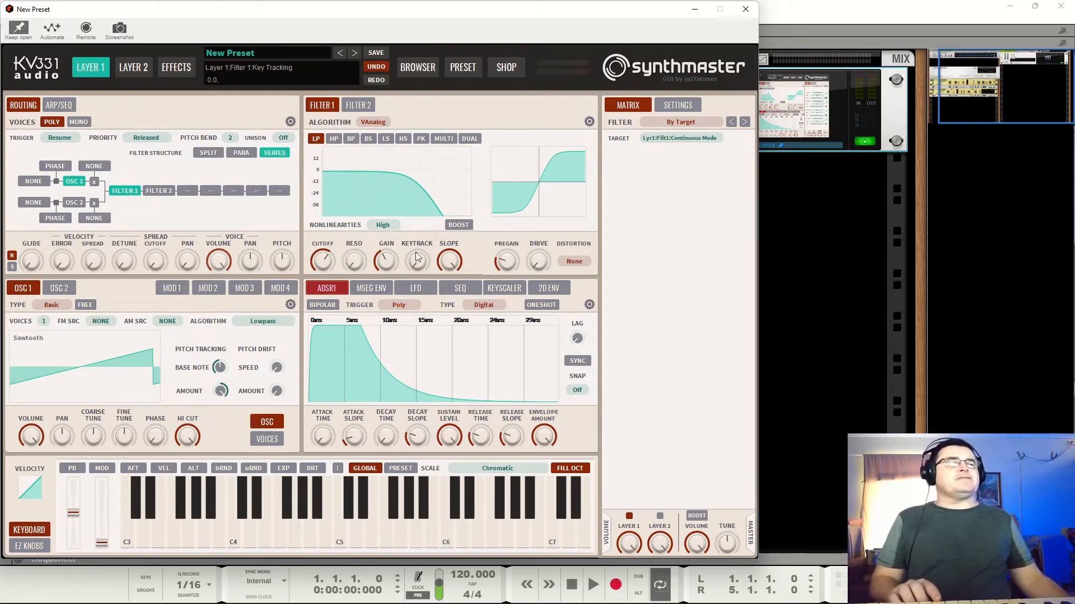
Set Filter 1's distortion to Before Filter and raise its drive to 34.
{"action": "left_click", "coordinate": [574, 261]}
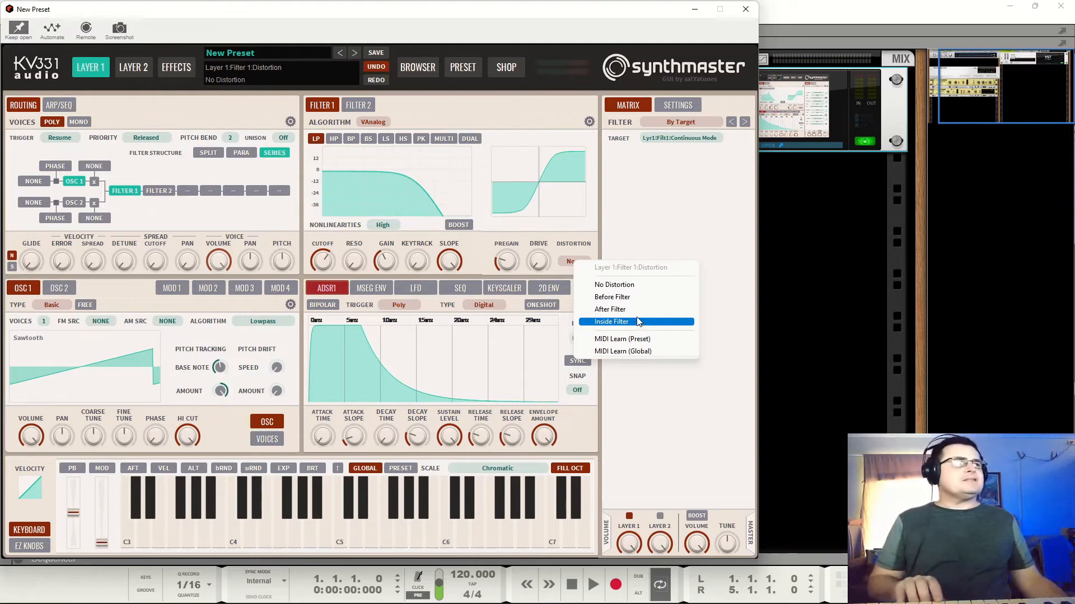
{"action": "left_click", "coordinate": [627, 296]}
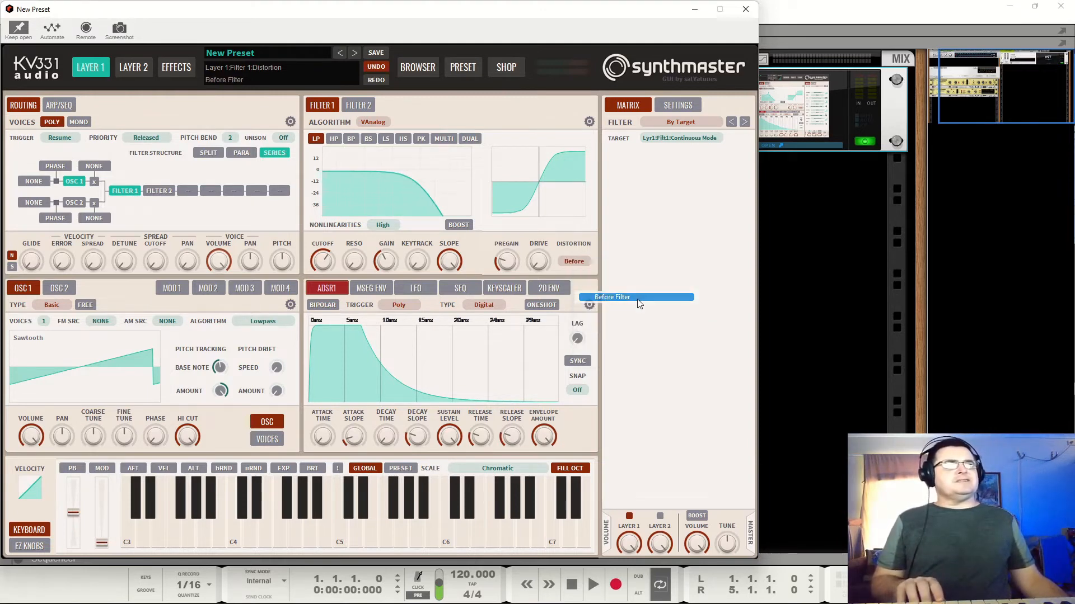
{"action": "left_click", "coordinate": [528, 256]}
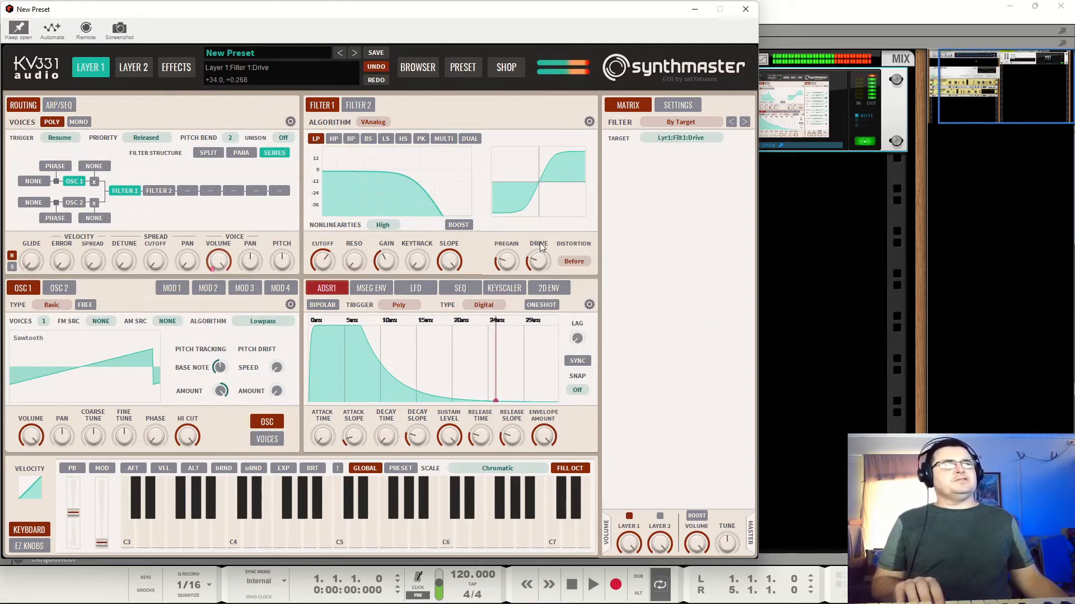
Set Filter 1's pregain to 0 and slightly lower its gain and drive.
{"action": "left_click", "coordinate": [508, 265]}
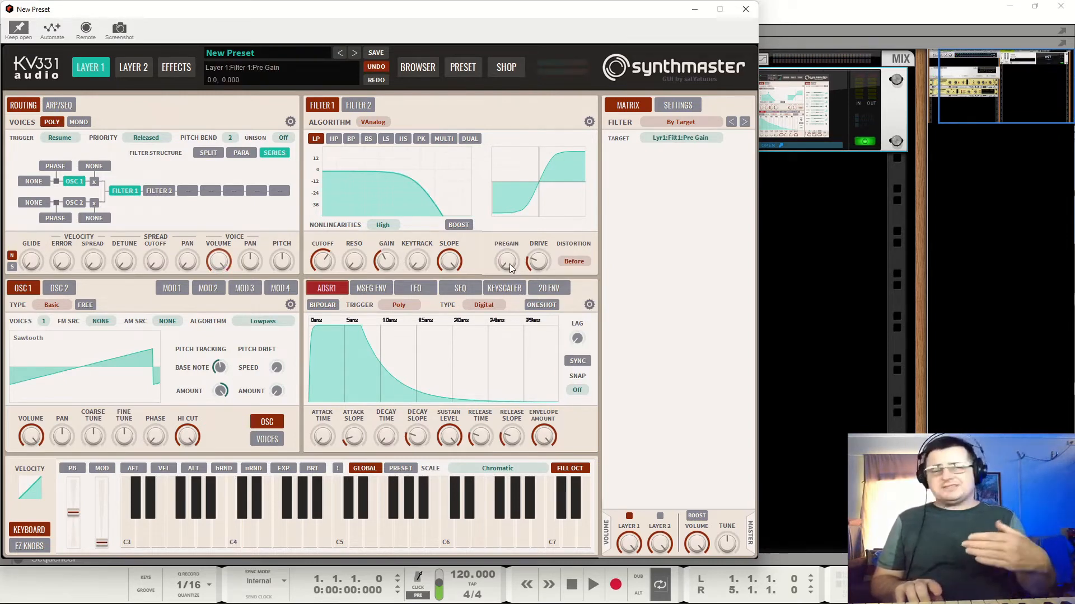
{"action": "left_click", "coordinate": [391, 261]}
{"action": "mouse_move", "coordinate": [391, 264]}
{"action": "left_mouse_down"}
{"action": "mouse_move", "coordinate": [391, 284]}
{"action": "mouse_move", "coordinate": [390, 266]}
{"action": "left_mouse_up"}
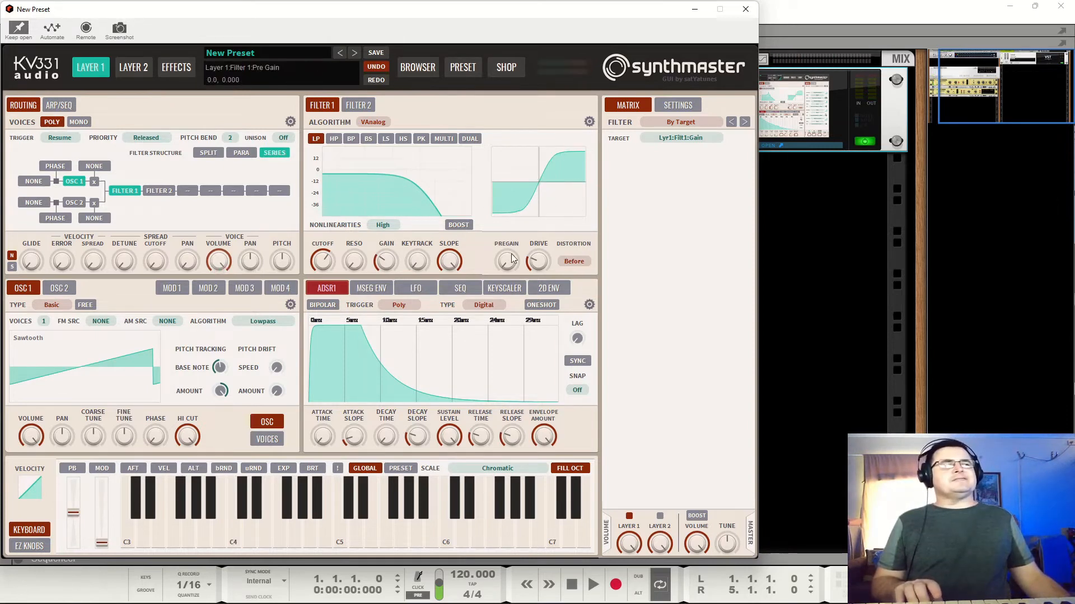
{"action": "left_click_drag", "start_coordinate": [542, 261], "coordinate": [541, 264]}
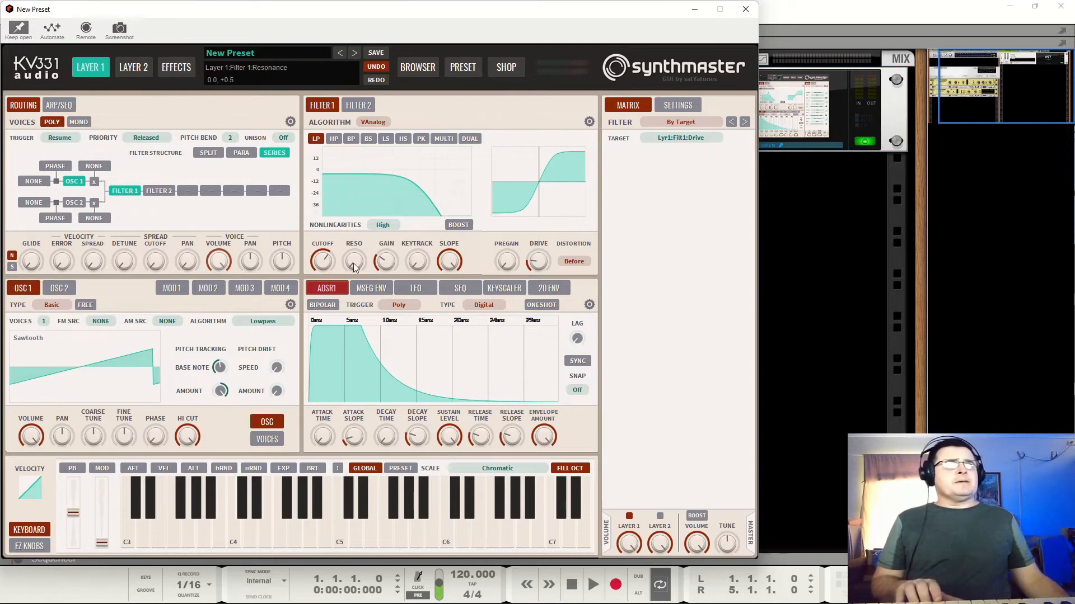
Add ADSR Envelope 2 as a modulation source for Filter 1's cutoff and lower the base cutoff.
{"action": "right_click", "coordinate": [323, 262]}
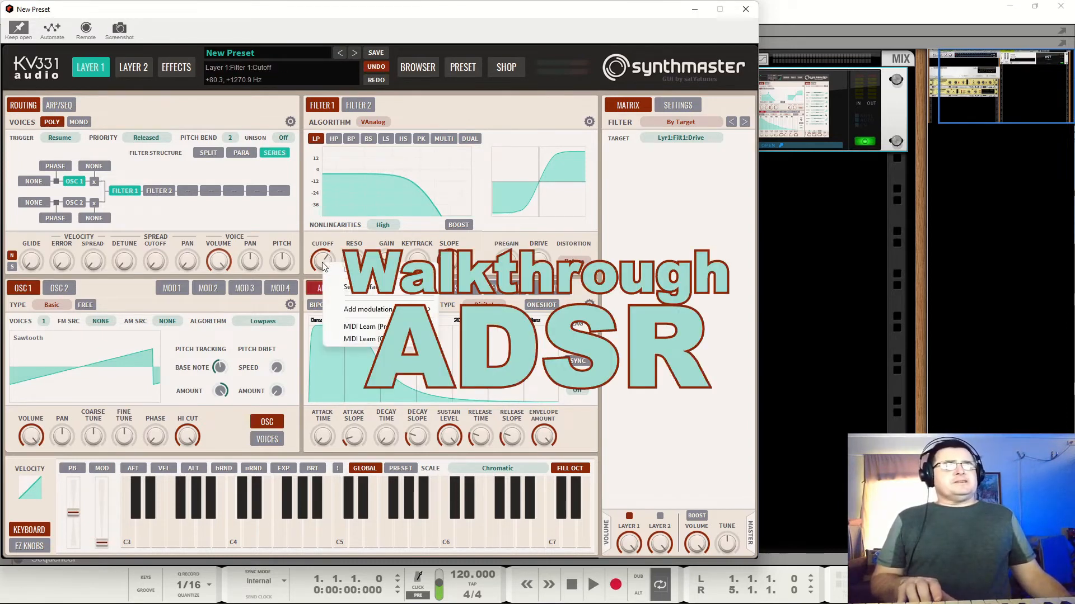
{"action": "mouse_move", "coordinate": [369, 309]}
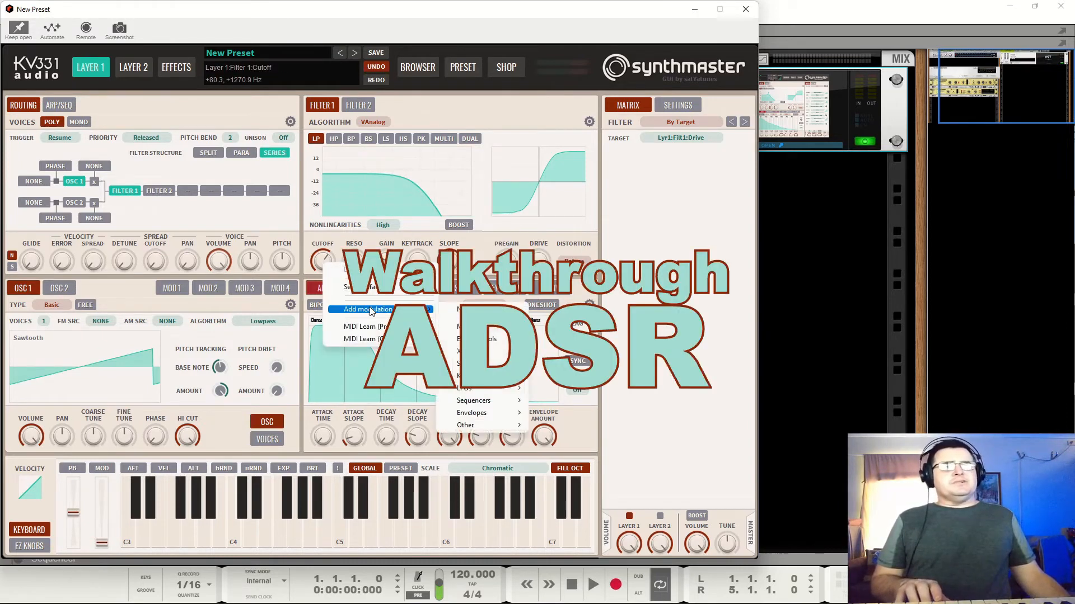
{"action": "right_click", "coordinate": [324, 255]}
{"action": "mouse_move", "coordinate": [381, 306]}
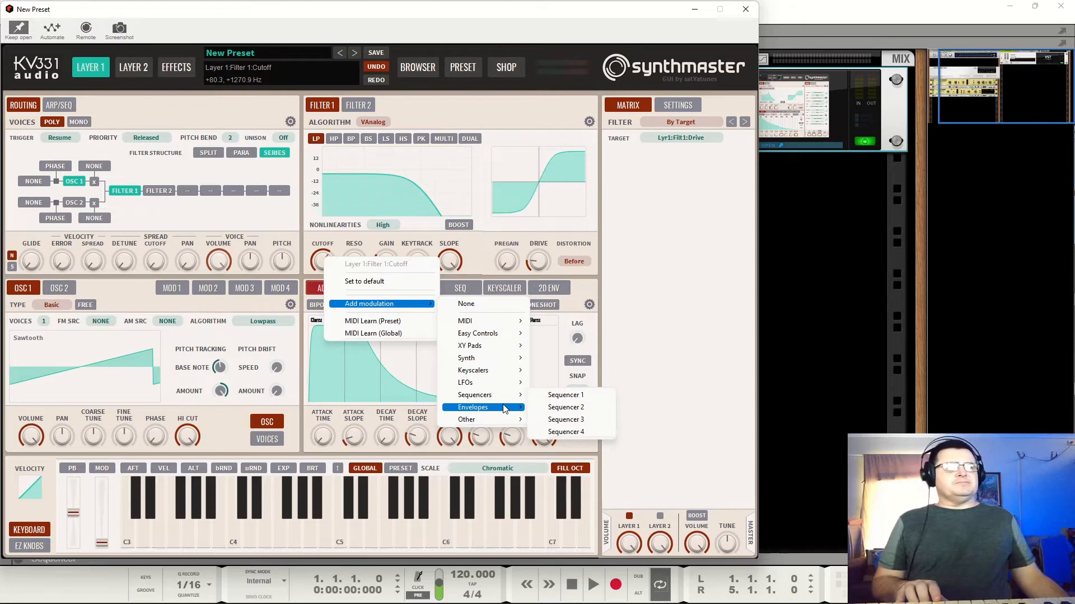
{"action": "mouse_move", "coordinate": [508, 410]}
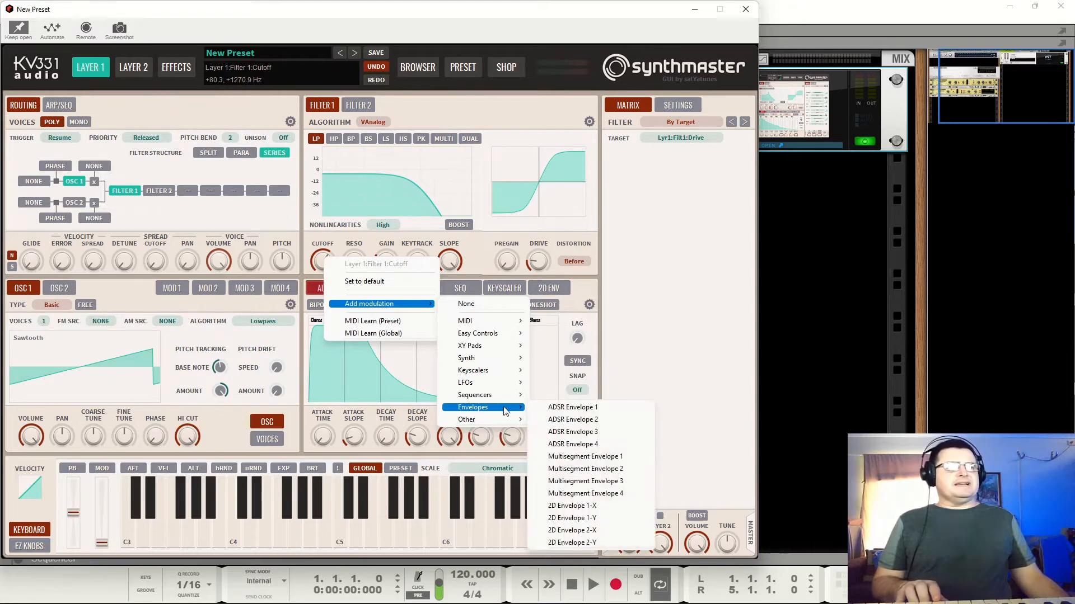
{"action": "left_click", "coordinate": [576, 420]}
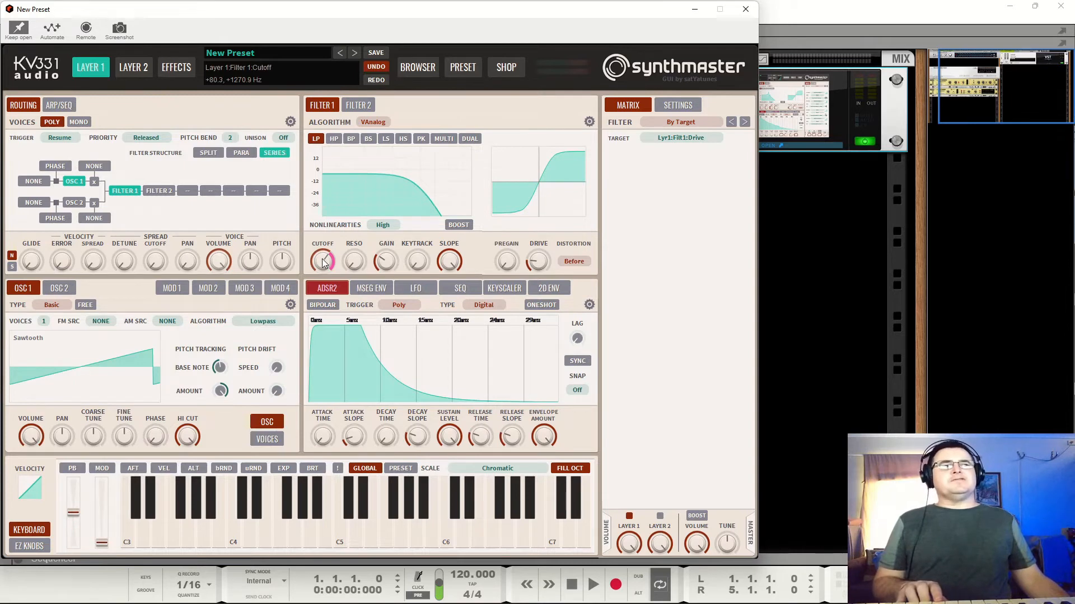
{"action": "left_click_drag", "start_coordinate": [321, 258], "coordinate": [321, 274]}
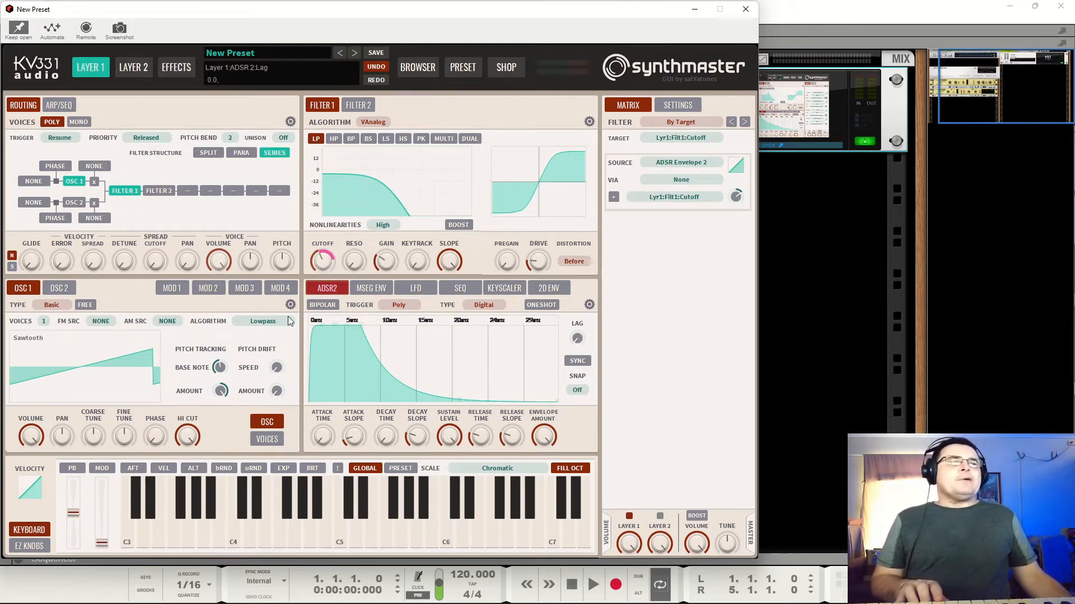
Show ADSR Envelope 1 and check its matrix assignments and the target list of the four ADSR envelopes.
{"action": "left_click", "coordinate": [327, 291]}
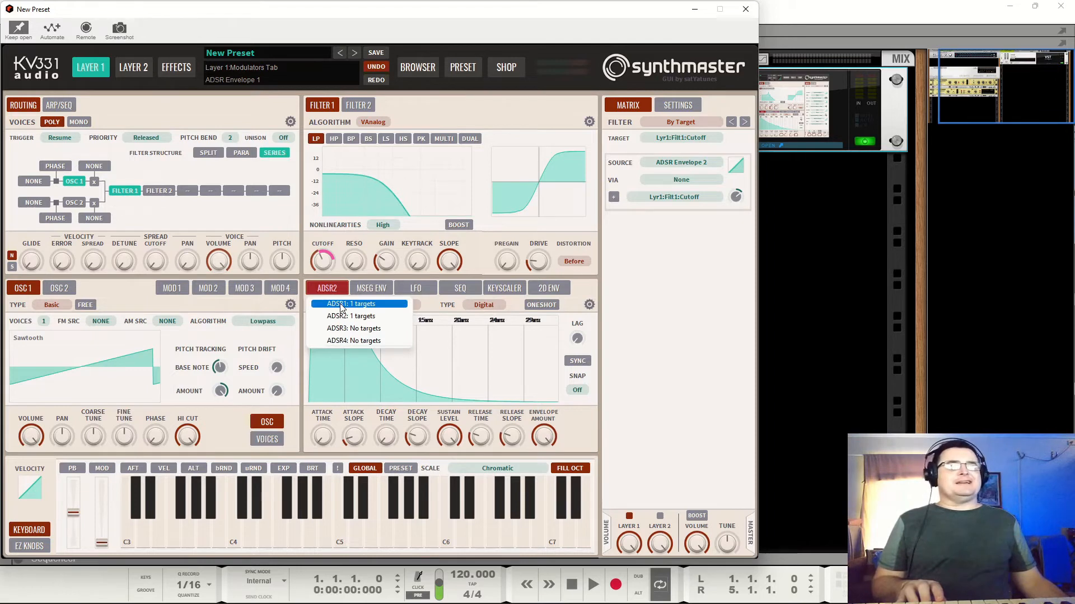
{"action": "left_click", "coordinate": [340, 304]}
{"action": "left_click", "coordinate": [327, 288]}
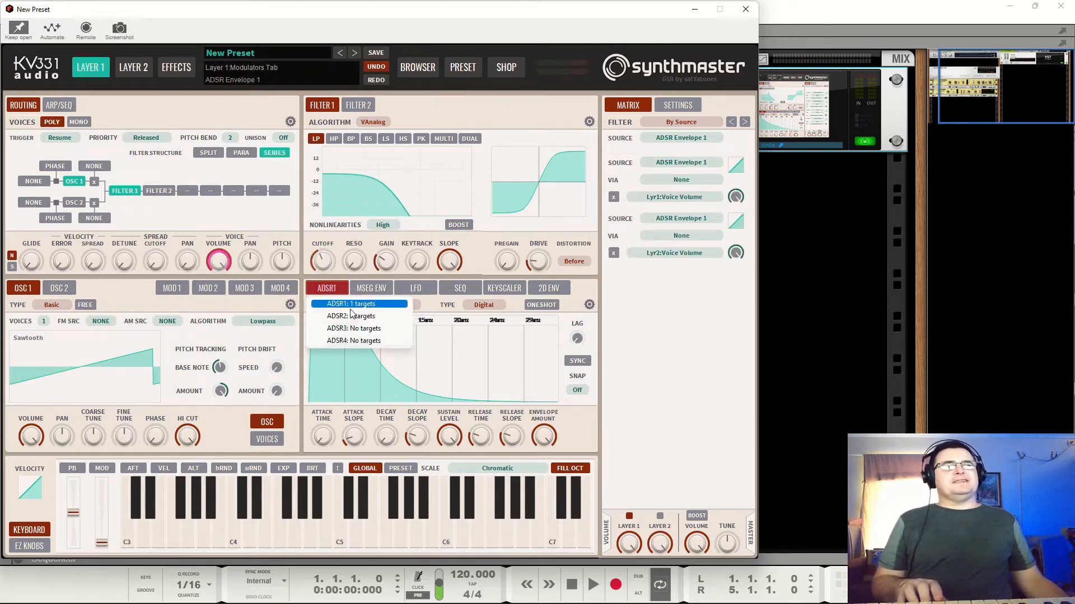
{"action": "left_click", "coordinate": [329, 289]}
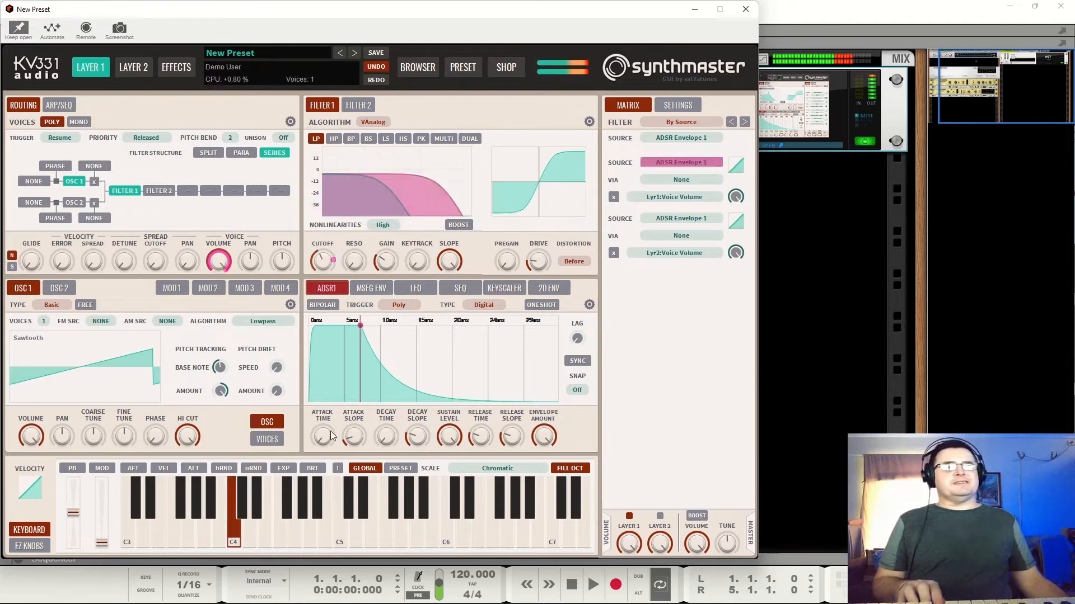
Try ADSR 1's attack time at 20 sec, then set its attack slope to -0.281 and shorten the attack.
{"action": "left_click_drag", "start_coordinate": [327, 436], "coordinate": [345, 478]}
{"action": "left_click_drag", "start_coordinate": [322, 435], "coordinate": [333, 367]}
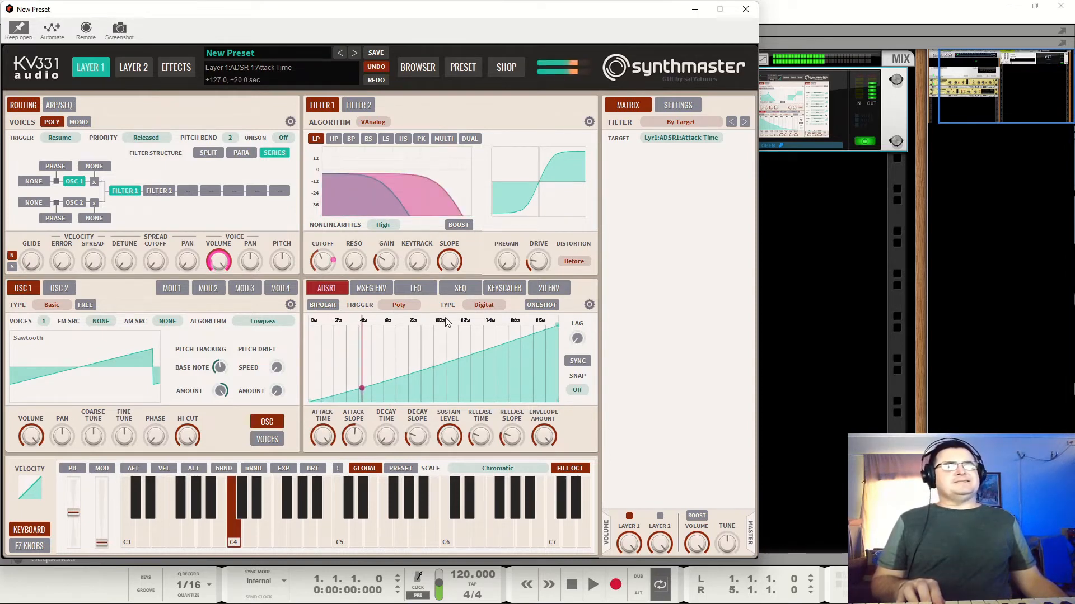
{"action": "mouse_move", "coordinate": [355, 436]}
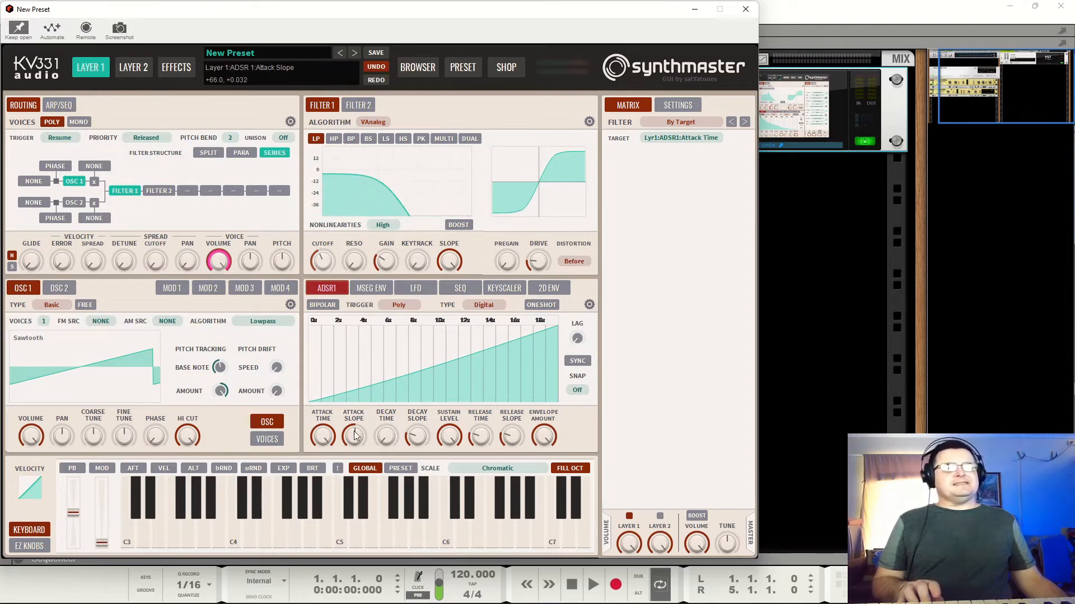
{"action": "left_click_drag", "start_coordinate": [355, 436], "coordinate": [323, 476]}
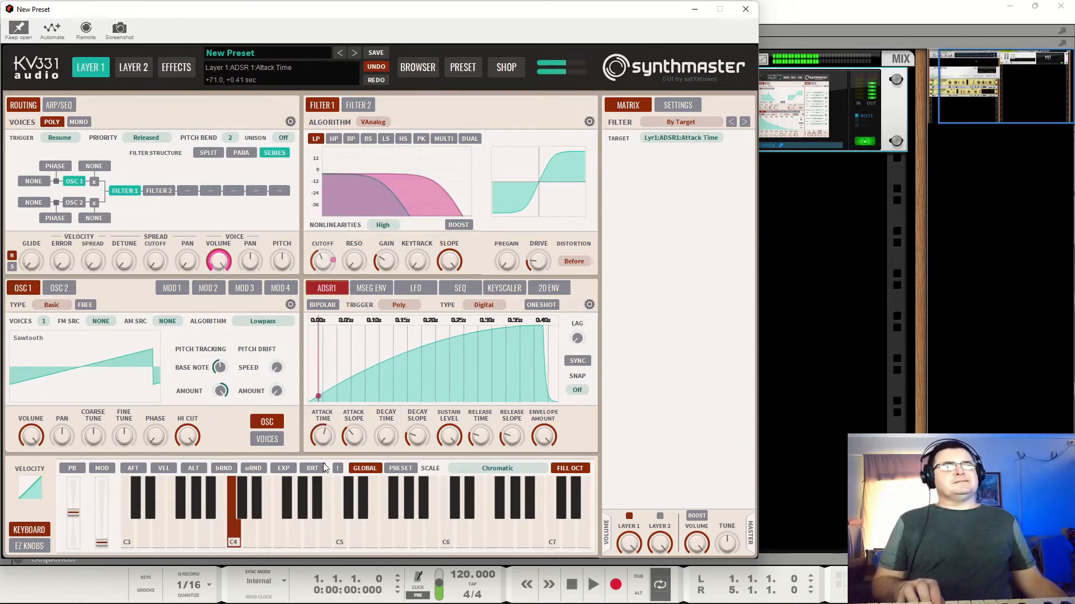
Set ADSR 1's decay time to 78 msec and reduce its sustain level to a medium amount.
{"action": "left_click_drag", "start_coordinate": [385, 437], "coordinate": [383, 421]}
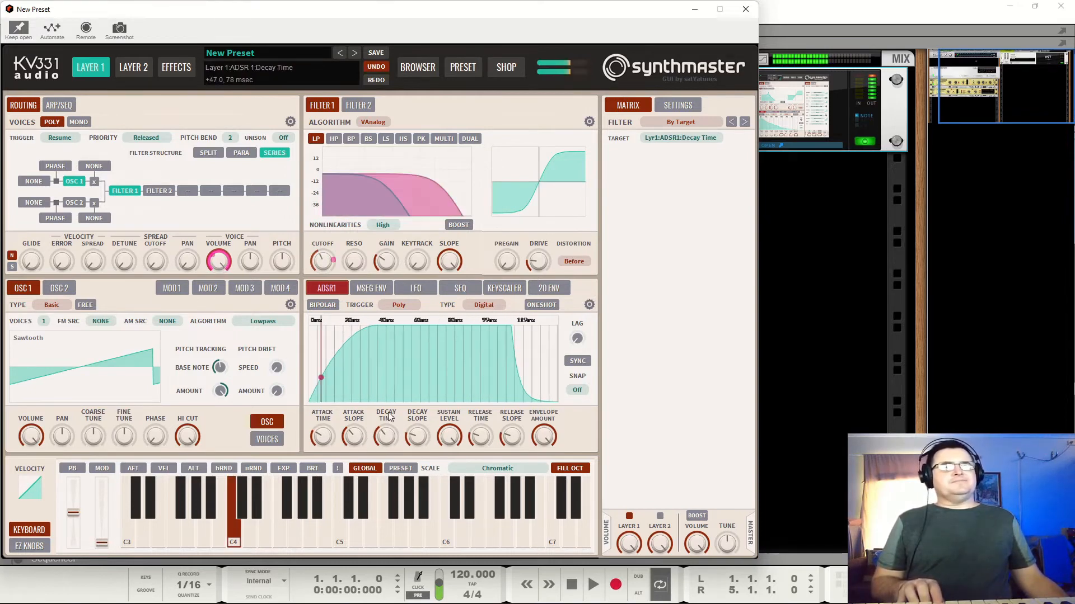
{"action": "left_click_drag", "start_coordinate": [458, 433], "coordinate": [457, 483]}
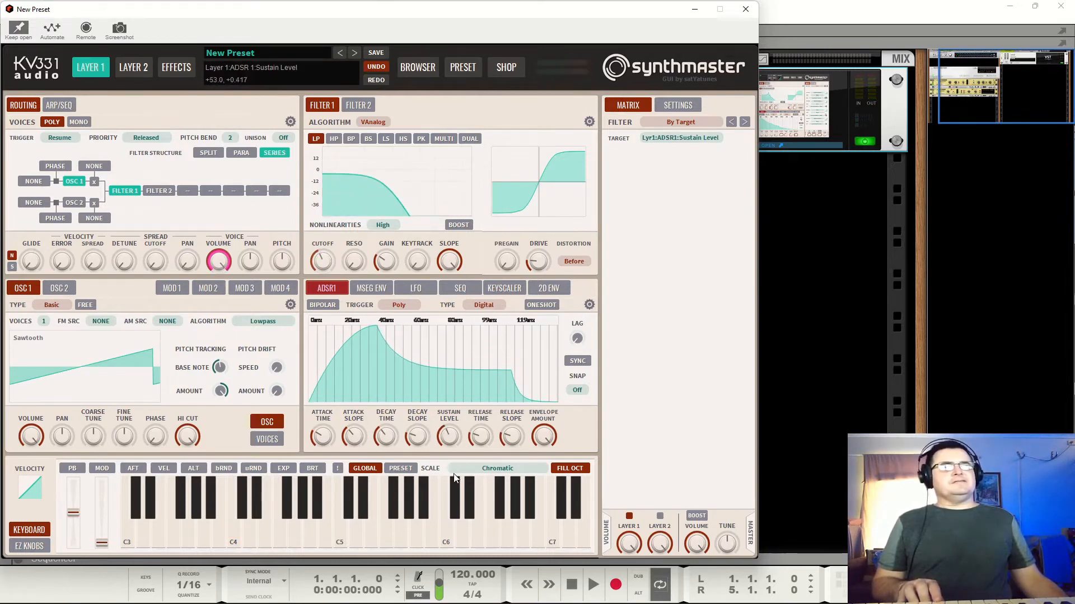
{"action": "left_click_drag", "start_coordinate": [456, 440], "coordinate": [456, 421]}
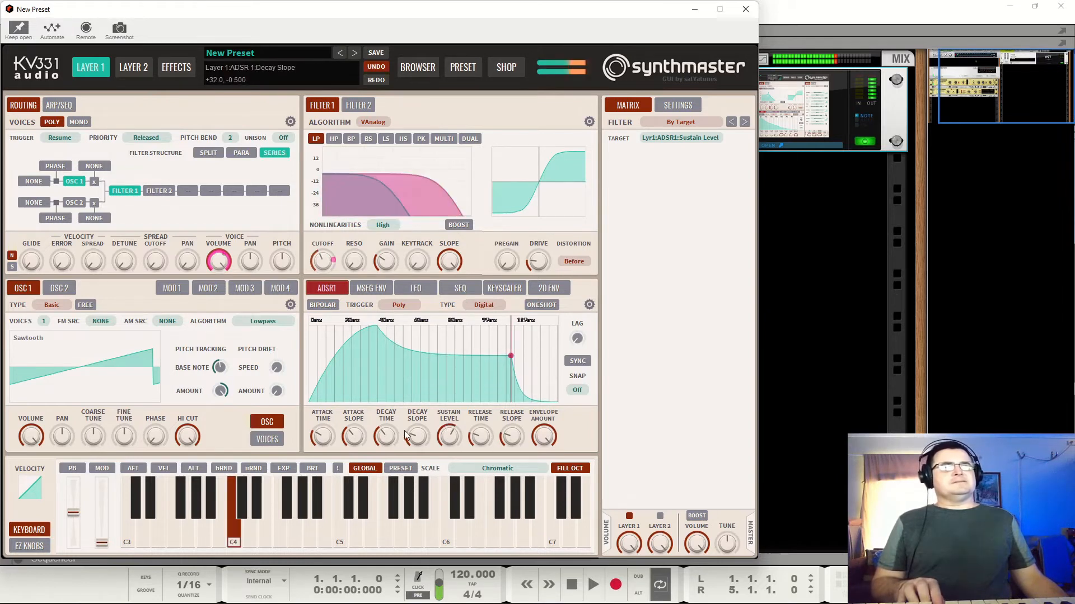
Lengthen ADSR 1's decay and release times and raise its release slope for a straighter fade.
{"action": "left_click_drag", "start_coordinate": [392, 439], "coordinate": [401, 415]}
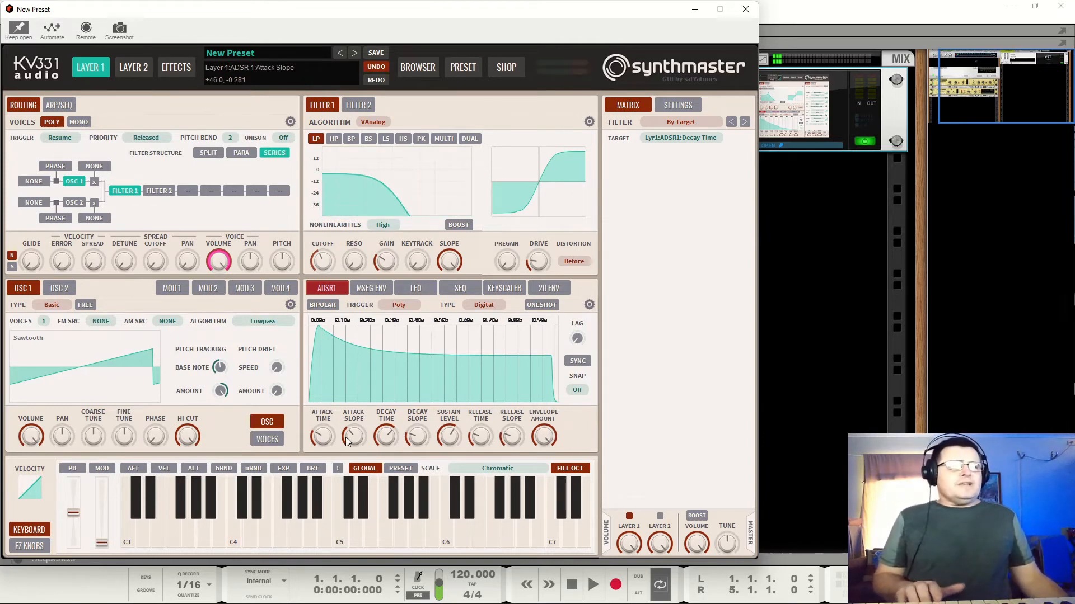
{"action": "scroll", "coordinate": [489, 436], "scroll_direction": "up", "scroll_amount": 2}
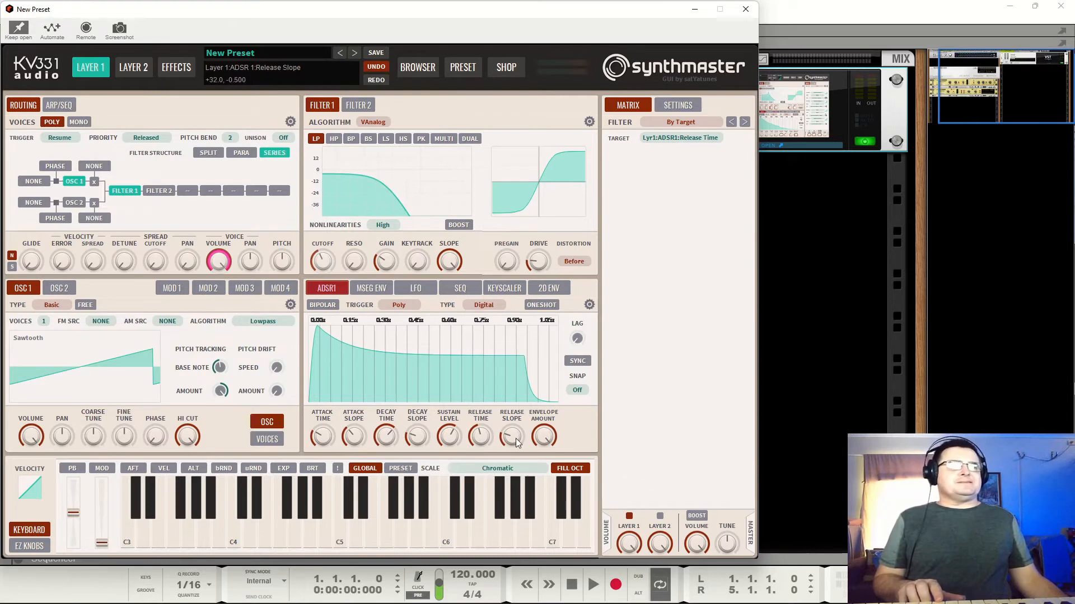
{"action": "scroll", "coordinate": [516, 437], "scroll_direction": "down", "scroll_amount": 2}
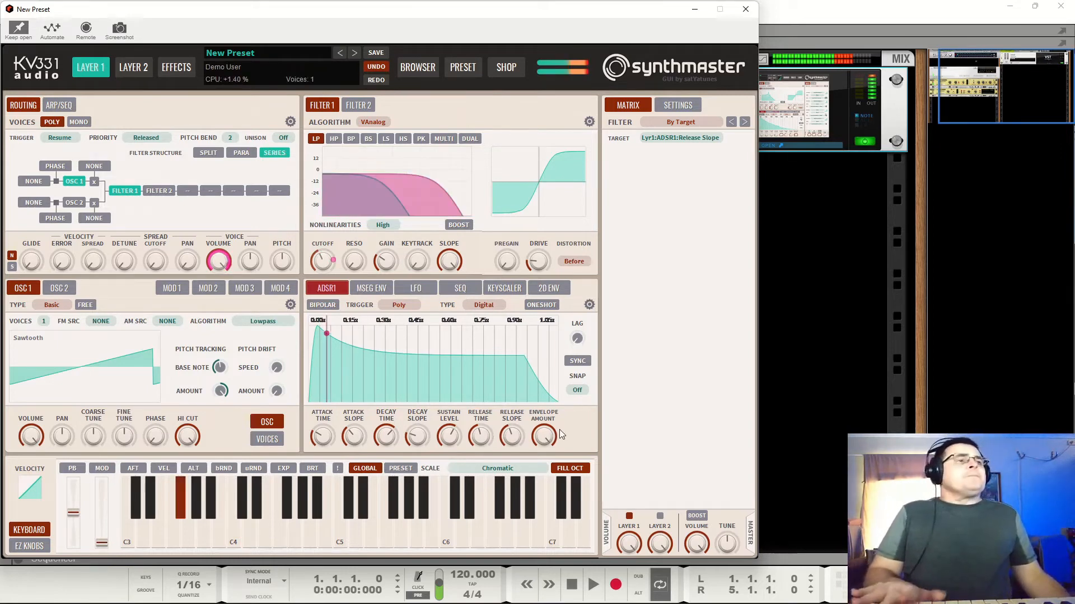
Switch to ADSR 2, raise its attack slope and lengthen its attack time to about 40 ms.
{"action": "left_click", "coordinate": [327, 288]}
{"action": "left_click", "coordinate": [358, 316]}
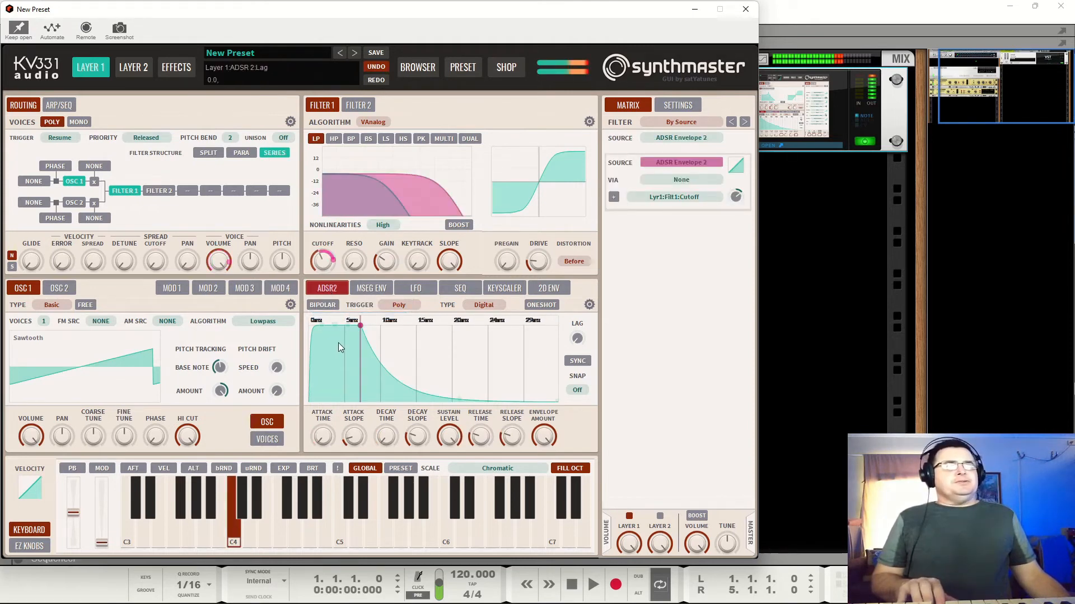
{"action": "left_click", "coordinate": [353, 434]}
{"action": "left_click_drag", "start_coordinate": [357, 424], "coordinate": [361, 397]}
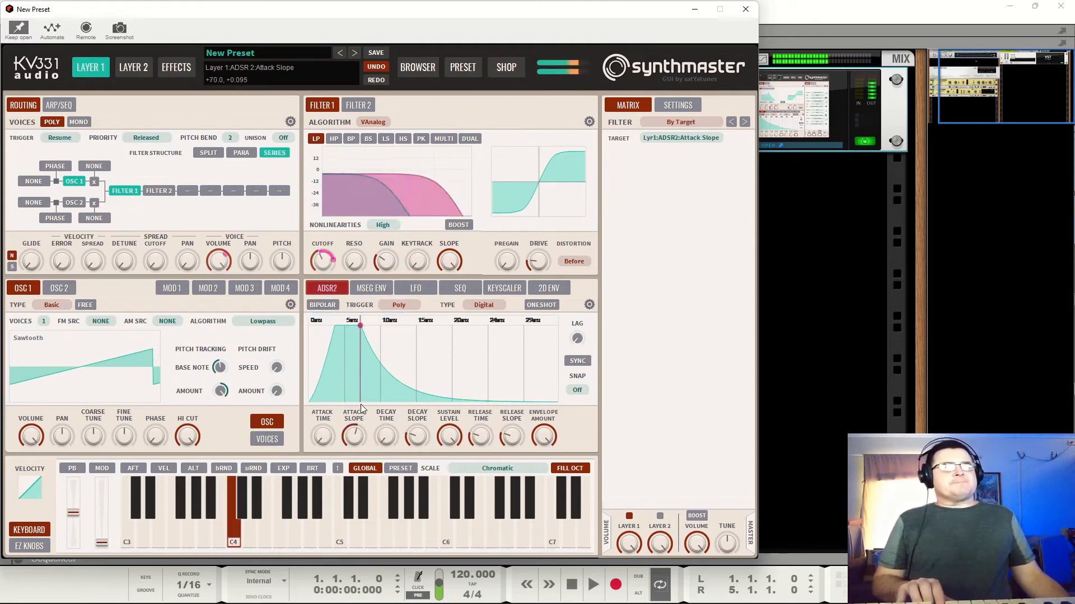
{"action": "left_click_drag", "start_coordinate": [327, 434], "coordinate": [327, 418]}
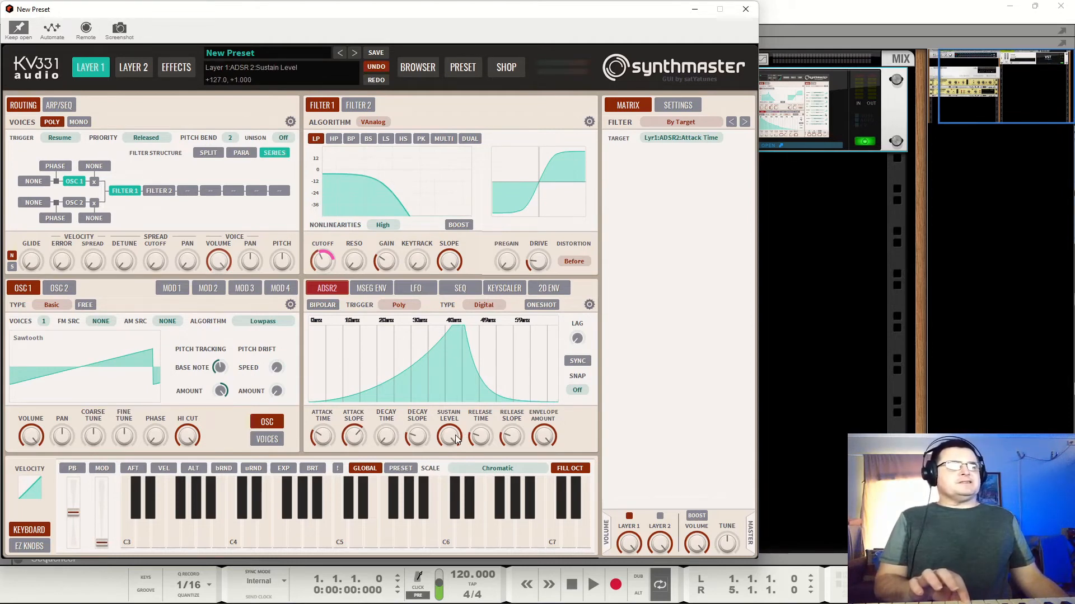
Set ADSR 2's sustain level to 0, its decay time to 0.82 sec and its lag to 62.1.
{"action": "left_click_drag", "start_coordinate": [448, 436], "coordinate": [453, 550]}
{"action": "left_click_drag", "start_coordinate": [389, 435], "coordinate": [389, 400]}
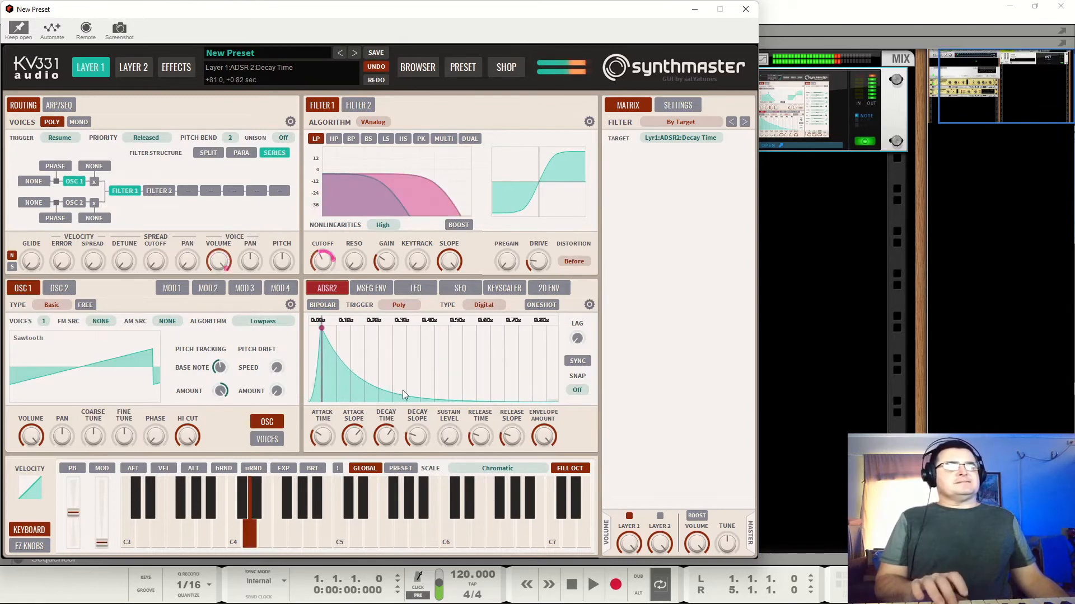
{"action": "left_click_drag", "start_coordinate": [578, 343], "coordinate": [556, 292]}
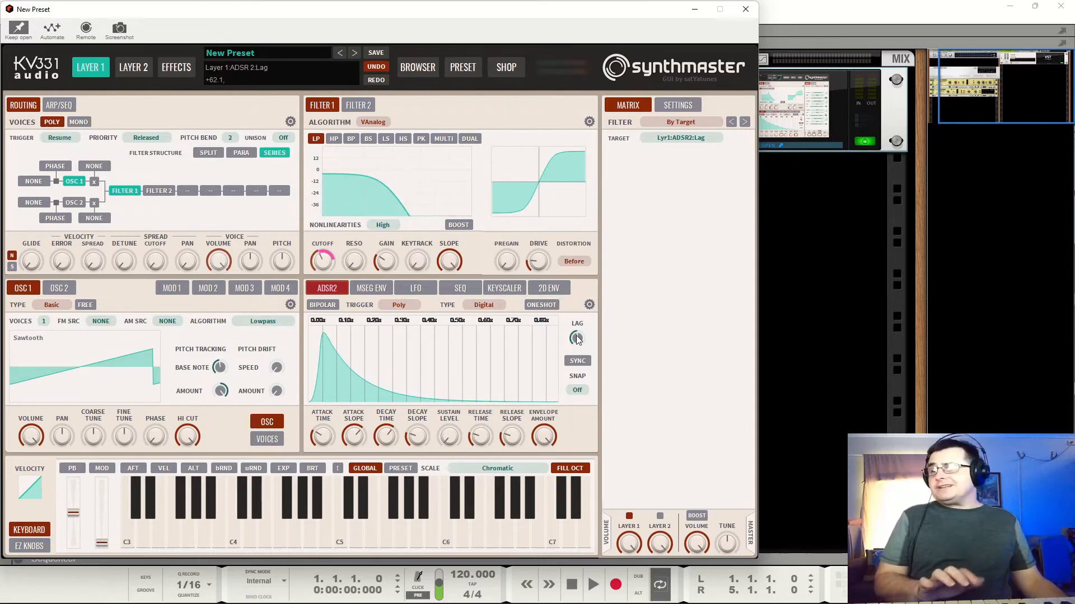
Reshape ADSR 2 with a medium lag, a higher decay slope and an attack time of about 0.5 sec.
{"action": "left_click_drag", "start_coordinate": [578, 340], "coordinate": [582, 396]}
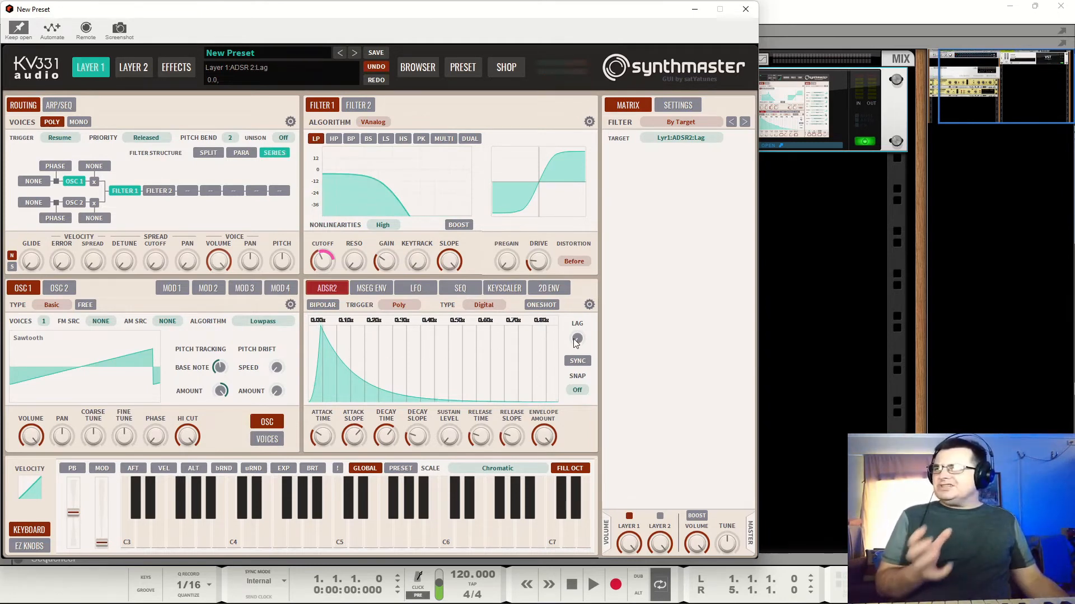
{"action": "left_click_drag", "start_coordinate": [576, 339], "coordinate": [588, 309]}
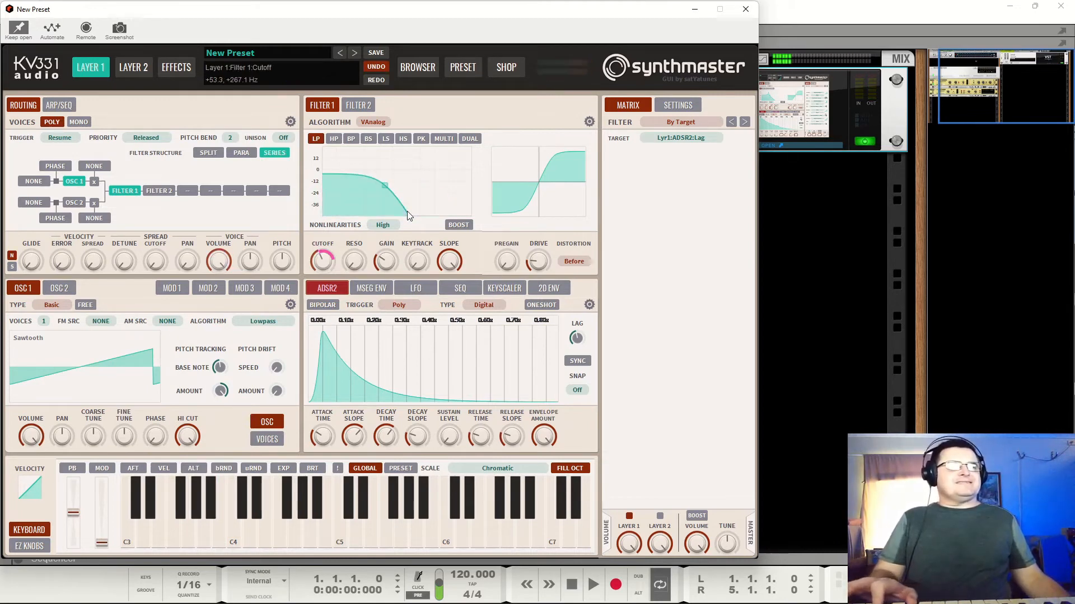
{"action": "left_click_drag", "start_coordinate": [415, 438], "coordinate": [428, 414]}
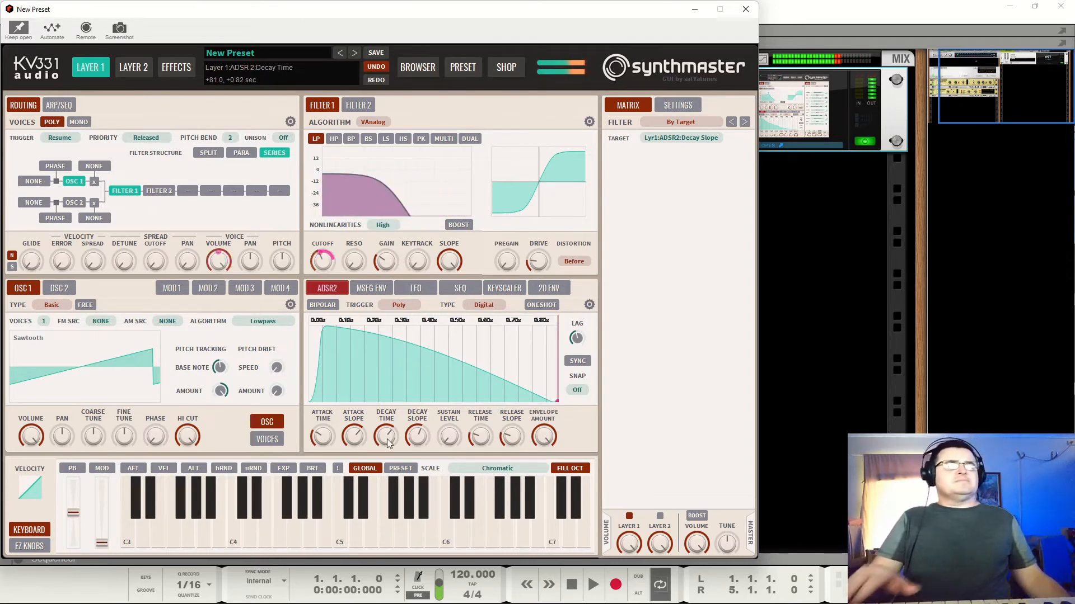
{"action": "left_click_drag", "start_coordinate": [328, 437], "coordinate": [331, 409]}
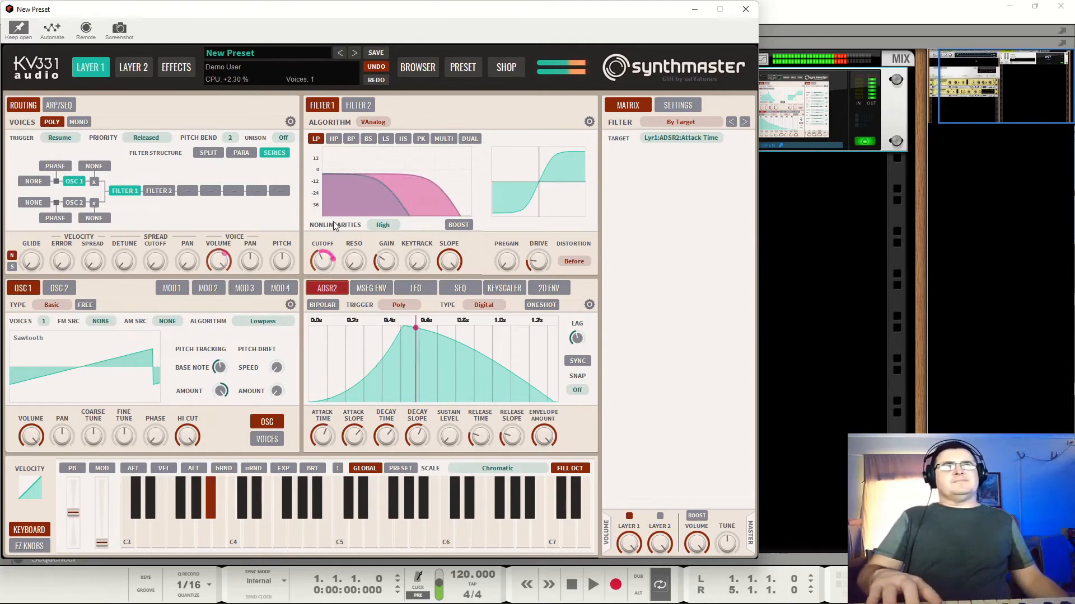
Load Delay into Layer 1's effect insert 4 and Chorus into its insert 1.
{"action": "left_click", "coordinate": [254, 192]}
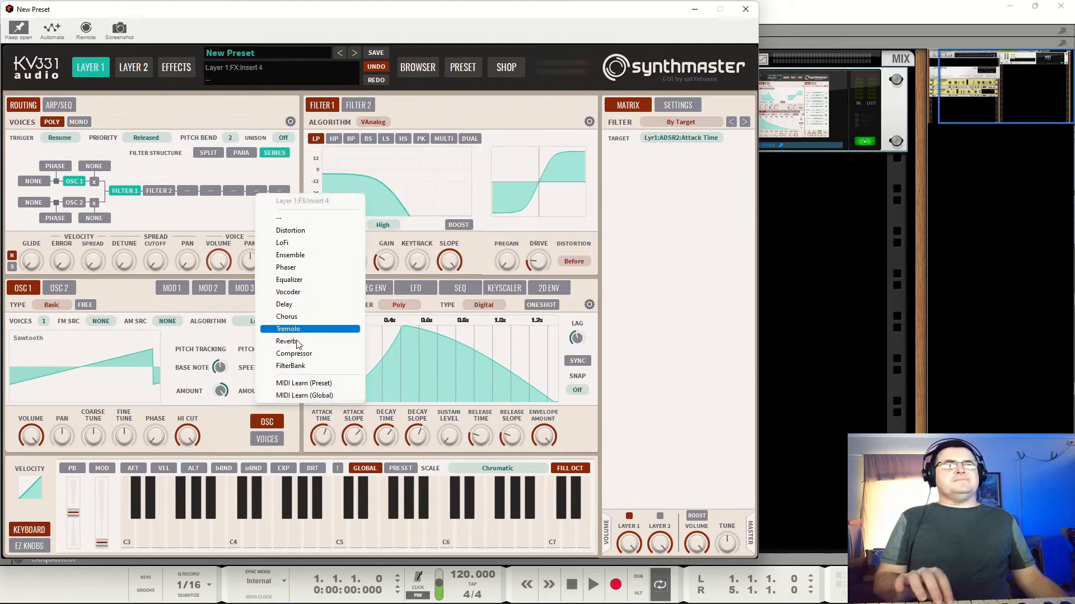
{"action": "left_click", "coordinate": [288, 304]}
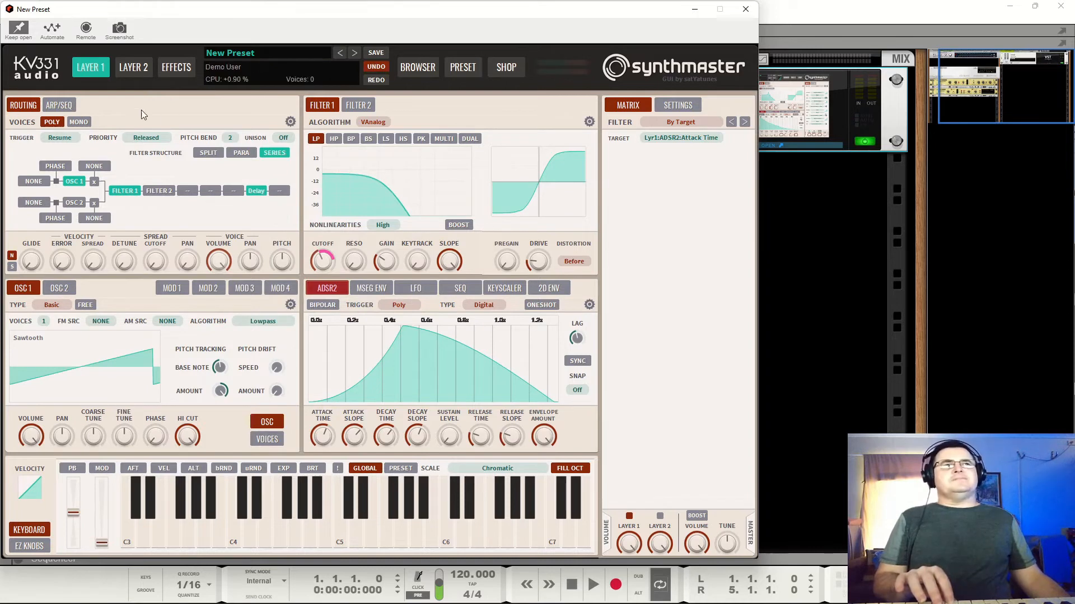
{"action": "left_click", "coordinate": [176, 67]}
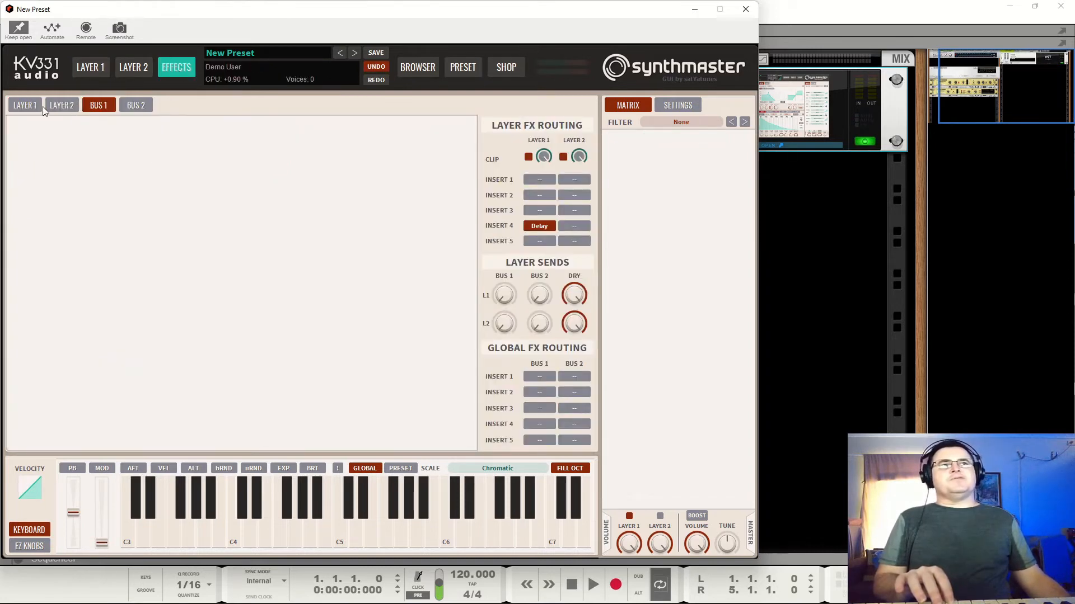
{"action": "left_click", "coordinate": [539, 179]}
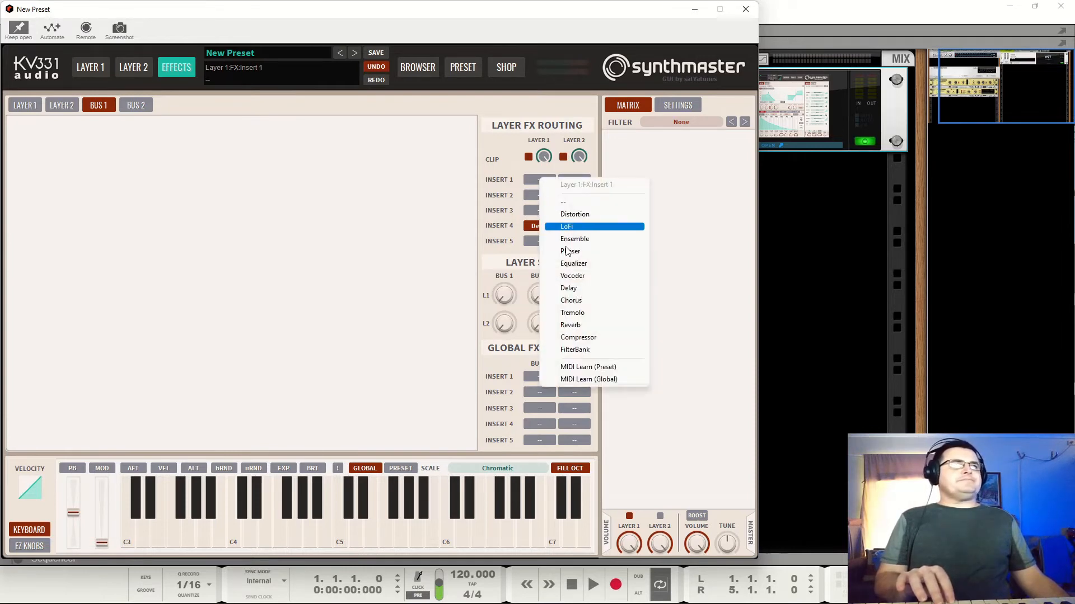
{"action": "left_click", "coordinate": [590, 302]}
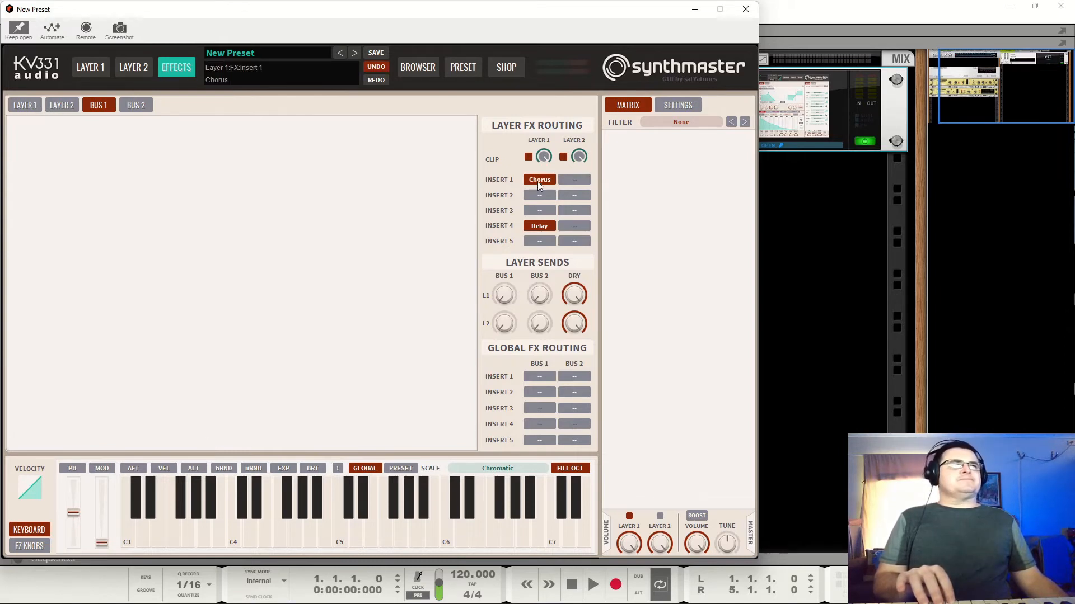
In Layer 1's effects, lower the delay's mix and set the left delay to 1/4 tri and the right delay to 1/4 dot.
{"action": "left_click", "coordinate": [29, 106]}
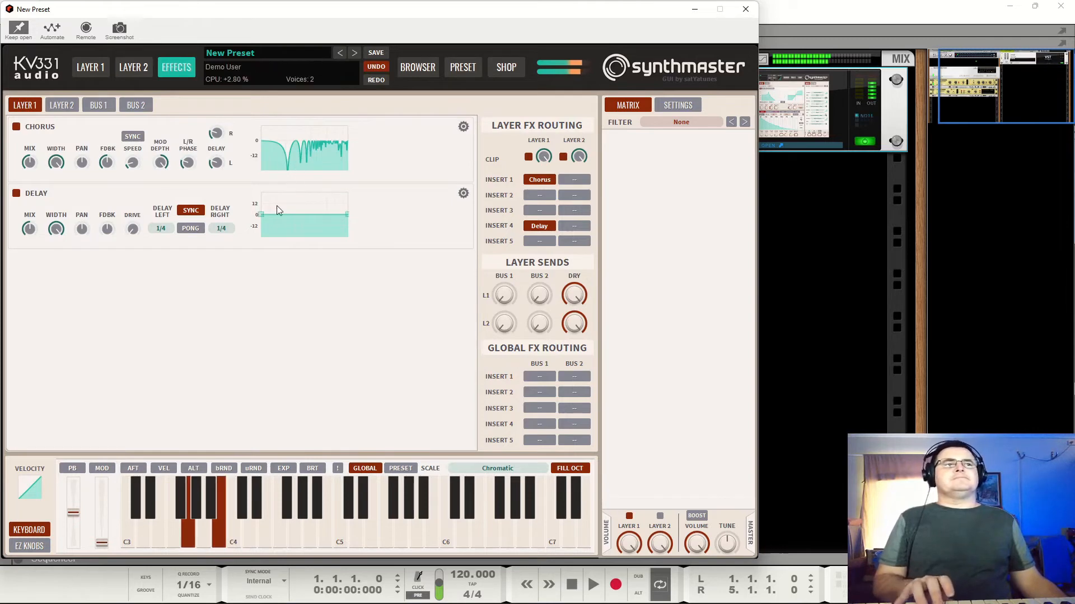
{"action": "left_click_drag", "start_coordinate": [29, 229], "coordinate": [30, 262]}
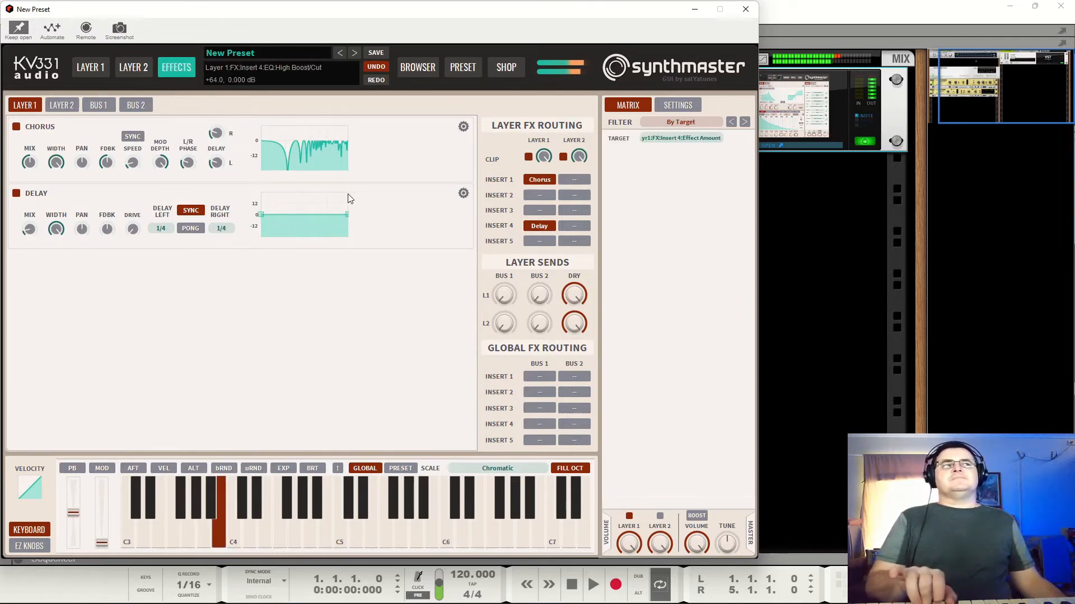
{"action": "left_click", "coordinate": [162, 228]}
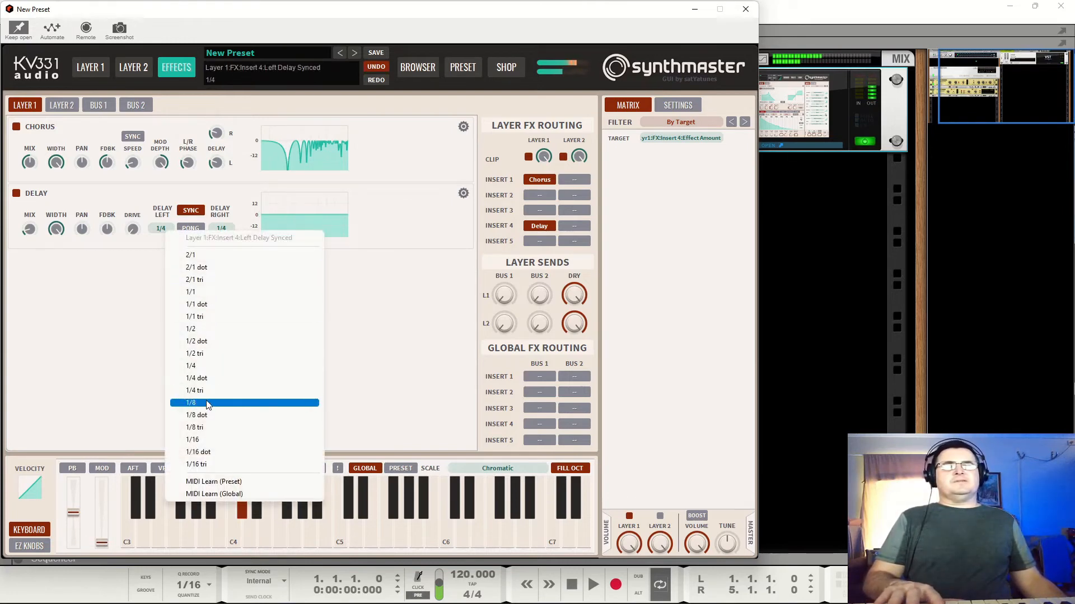
{"action": "left_click", "coordinate": [196, 390]}
{"action": "left_click", "coordinate": [218, 229]}
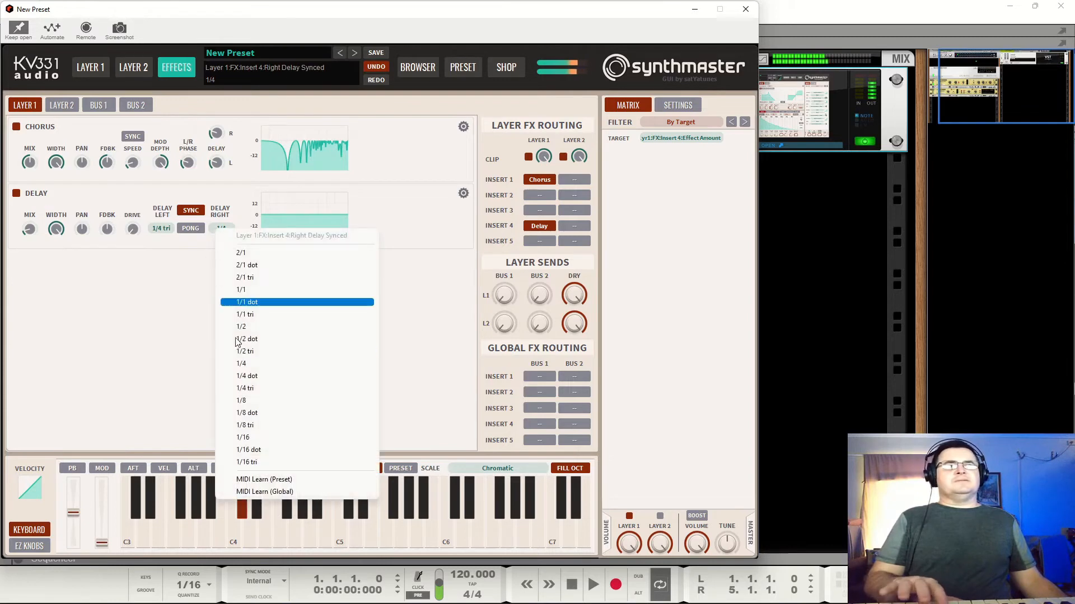
{"action": "left_click", "coordinate": [252, 376]}
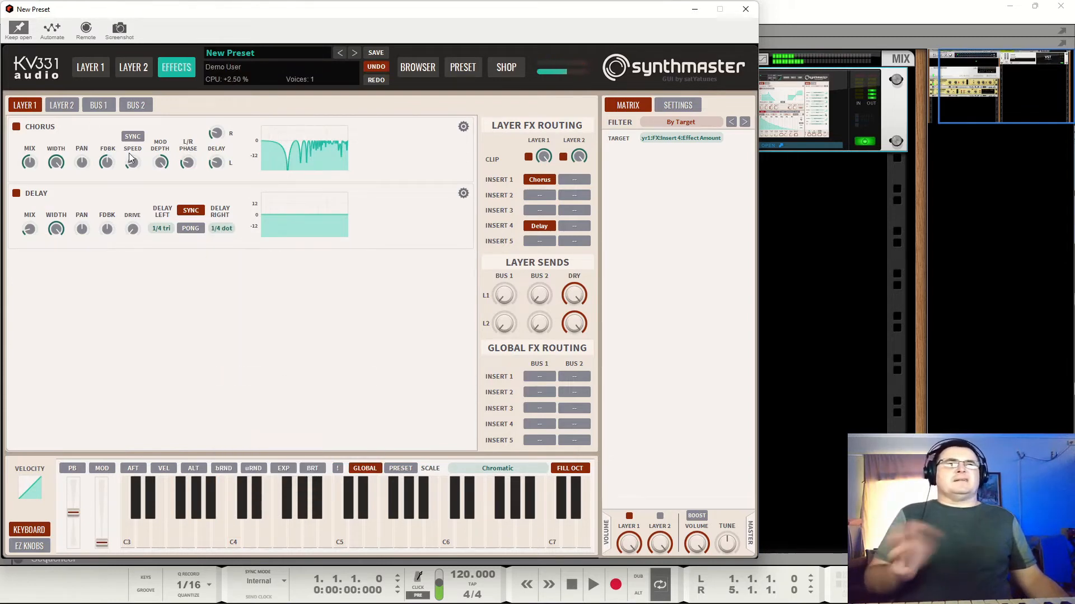
Return to Layer 1's ADSR 1, set its attack time to 0.95 sec and lengthen its release time to about 1 sec.
{"action": "left_click", "coordinate": [90, 67]}
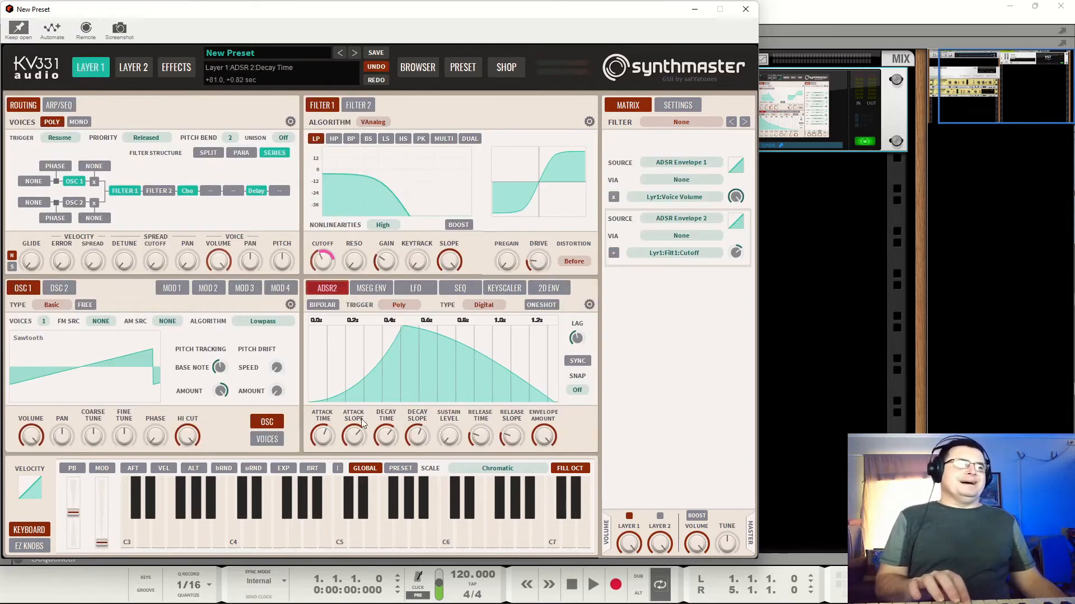
{"action": "left_click", "coordinate": [338, 290]}
{"action": "left_click", "coordinate": [347, 306]}
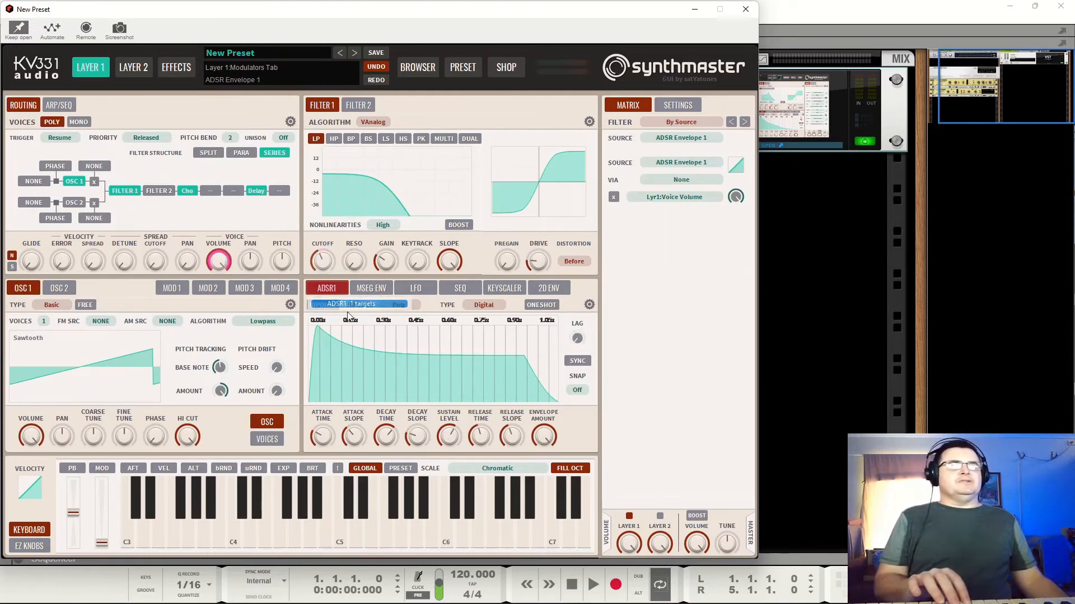
{"action": "left_click_drag", "start_coordinate": [324, 436], "coordinate": [327, 423]}
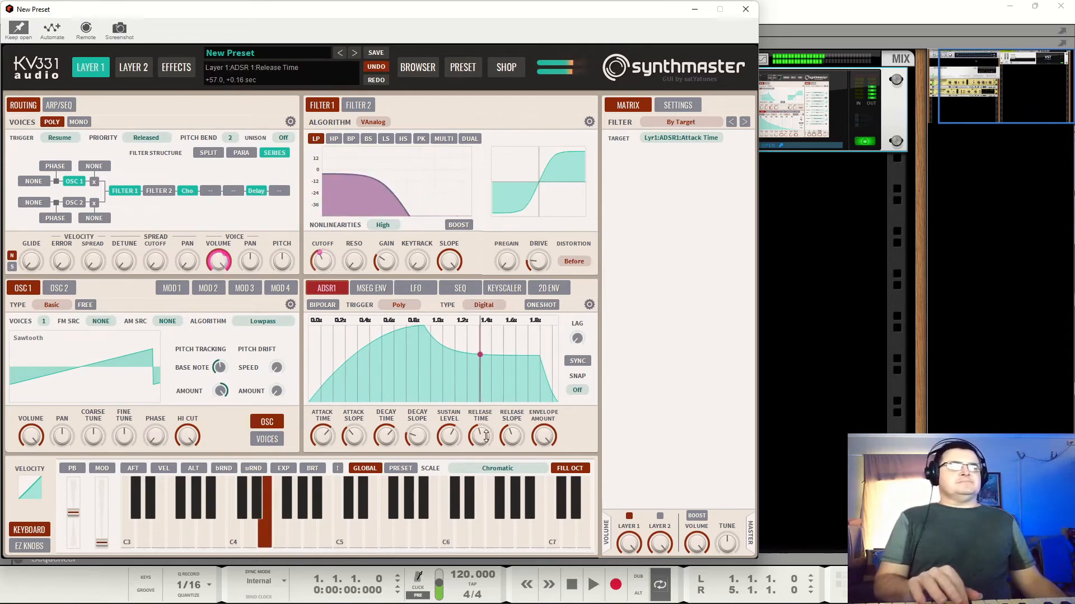
{"action": "left_click_drag", "start_coordinate": [486, 437], "coordinate": [494, 423]}
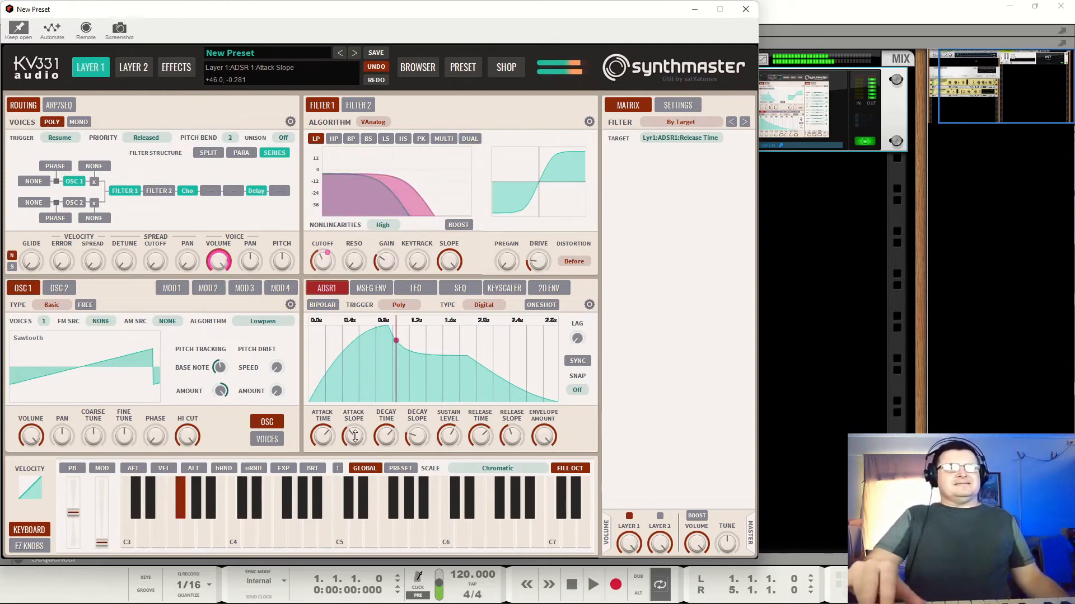
Raise ADSR 1's lag, lengthen its attack to about 2 sec, and set the attack slope to -0.172 and decay slope to -0.313.
{"action": "left_click", "coordinate": [579, 339]}
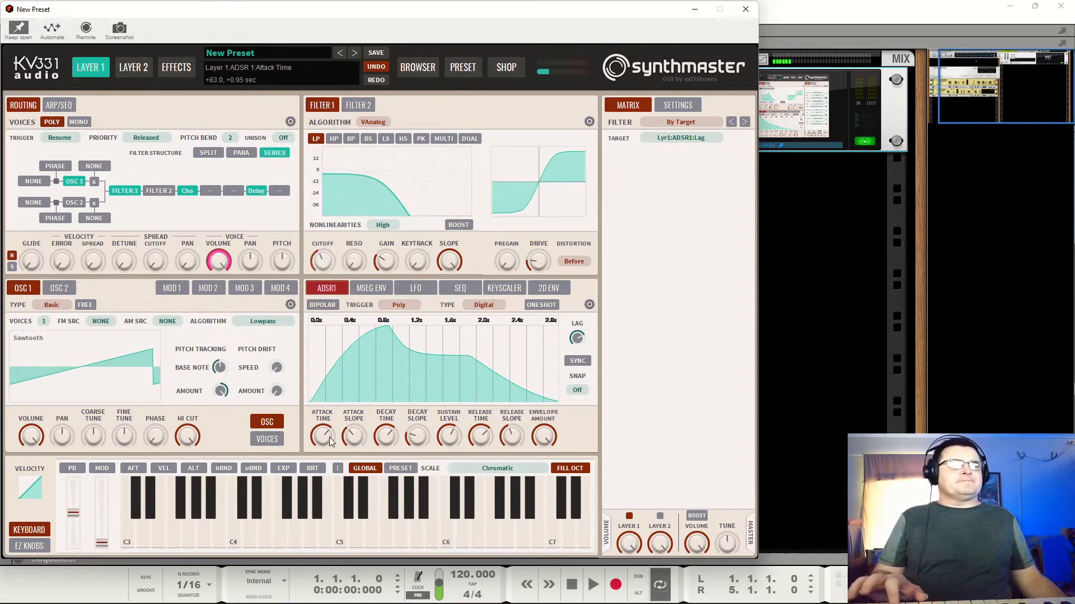
{"action": "scroll", "coordinate": [329, 438], "scroll_direction": "up", "scroll_amount": 5}
{"action": "scroll", "coordinate": [357, 439], "scroll_direction": "up", "scroll_amount": 2}
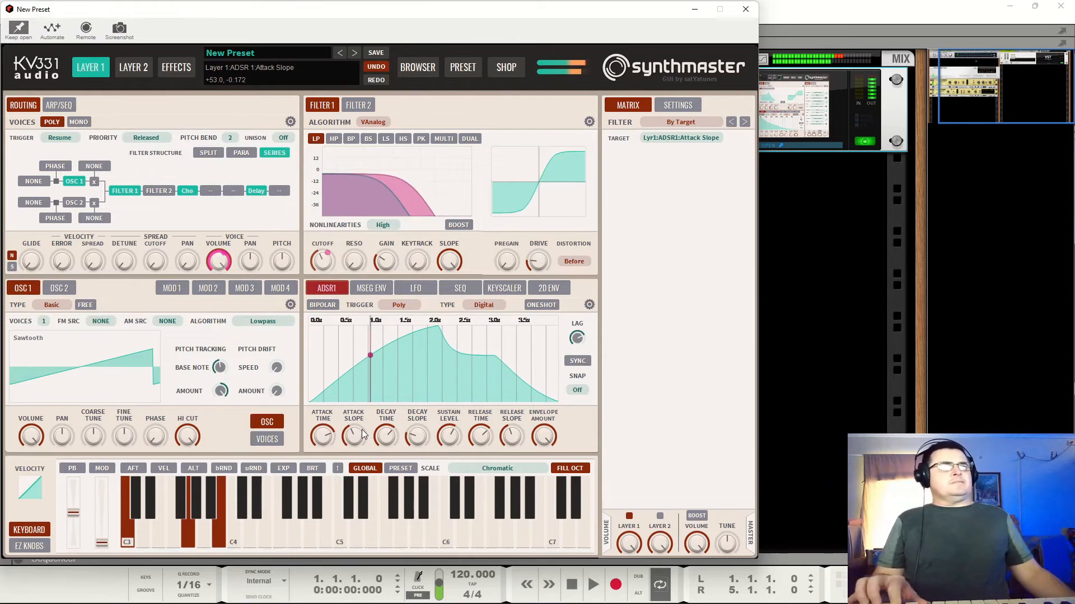
{"action": "scroll", "coordinate": [421, 442], "scroll_direction": "up", "scroll_amount": 3}
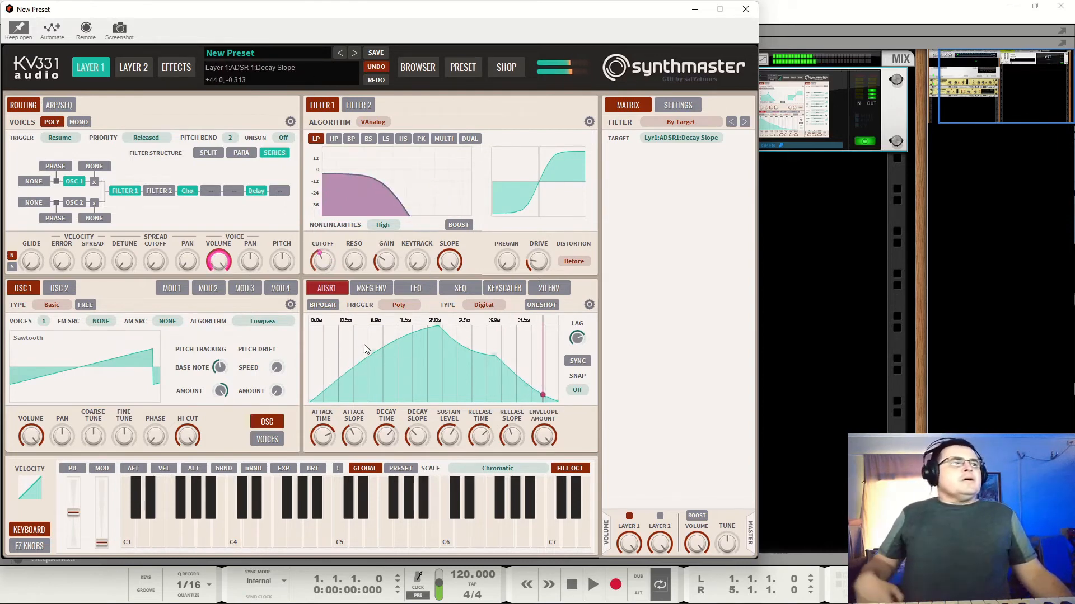
{"action": "left_click", "coordinate": [374, 123]}
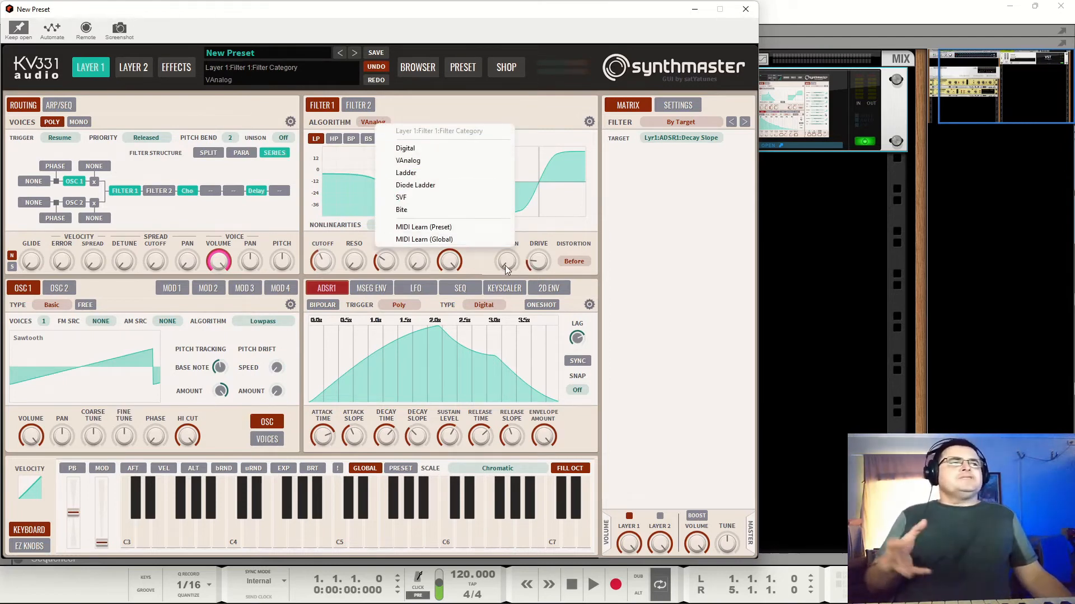
{"action": "left_click", "coordinate": [554, 247]}
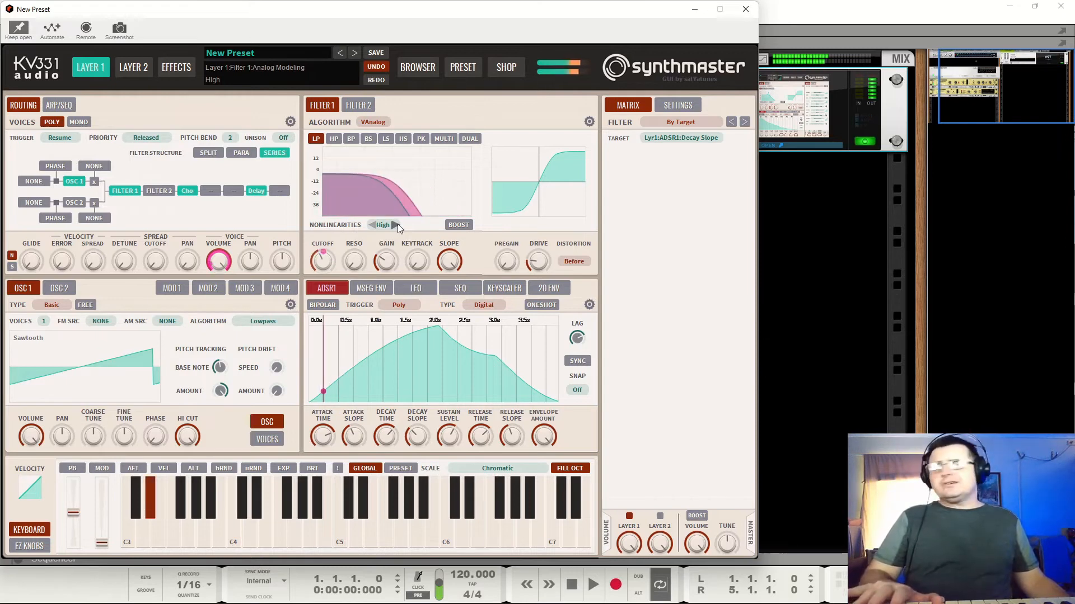
{"action": "left_click", "coordinate": [336, 291]}
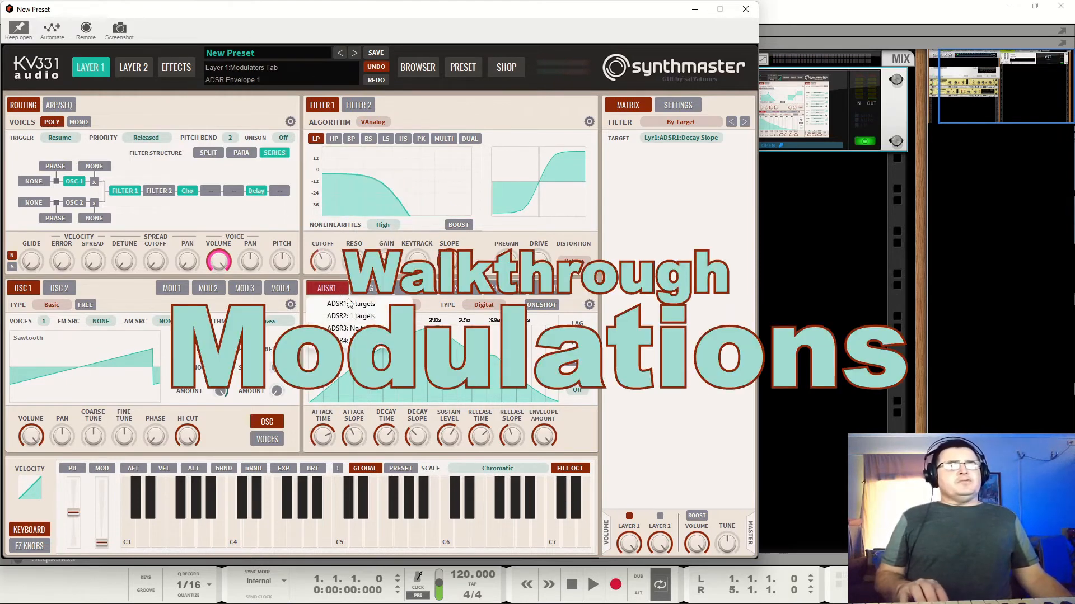
Switch to multisegment envelope 1, add points to form several peaks and curve stage 3 with a slope of about +0.338.
{"action": "left_click", "coordinate": [368, 289]}
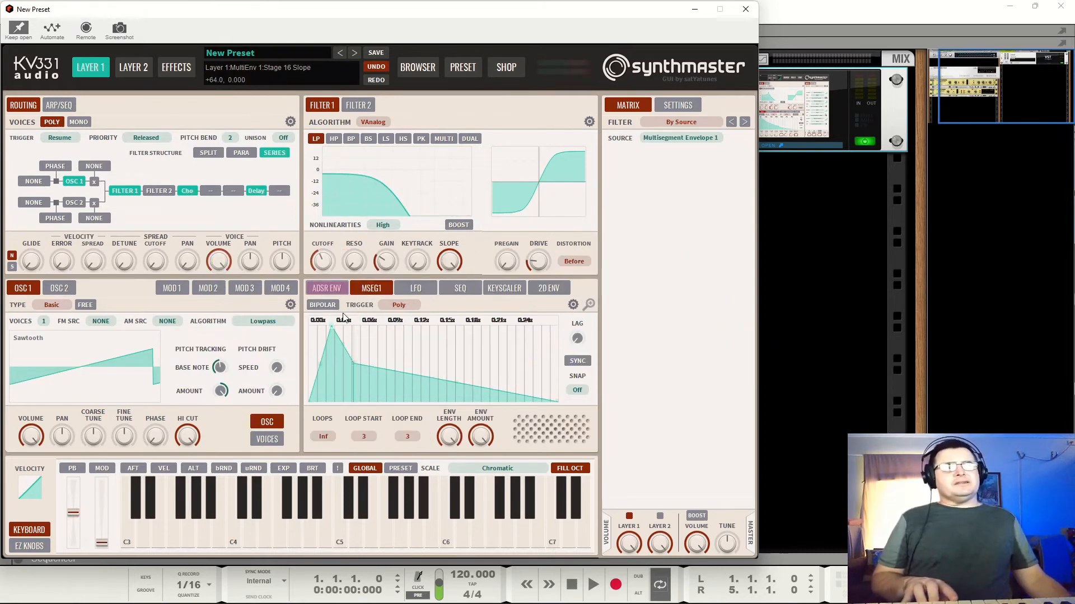
{"action": "left_click_drag", "start_coordinate": [330, 328], "coordinate": [528, 384]}
{"action": "double_click", "coordinate": [356, 347]}
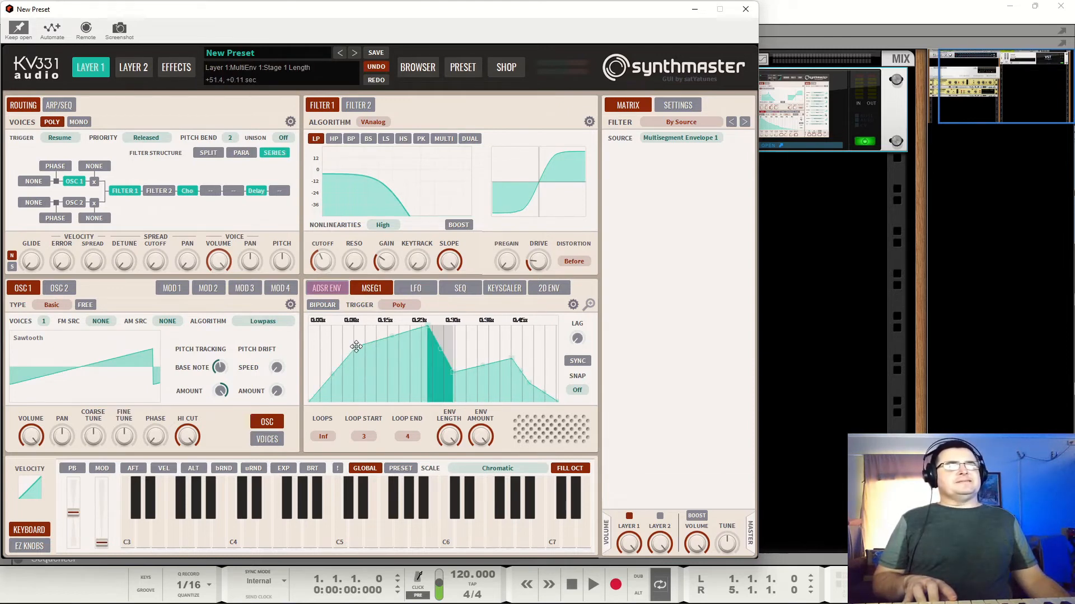
{"action": "double_click", "coordinate": [388, 360]}
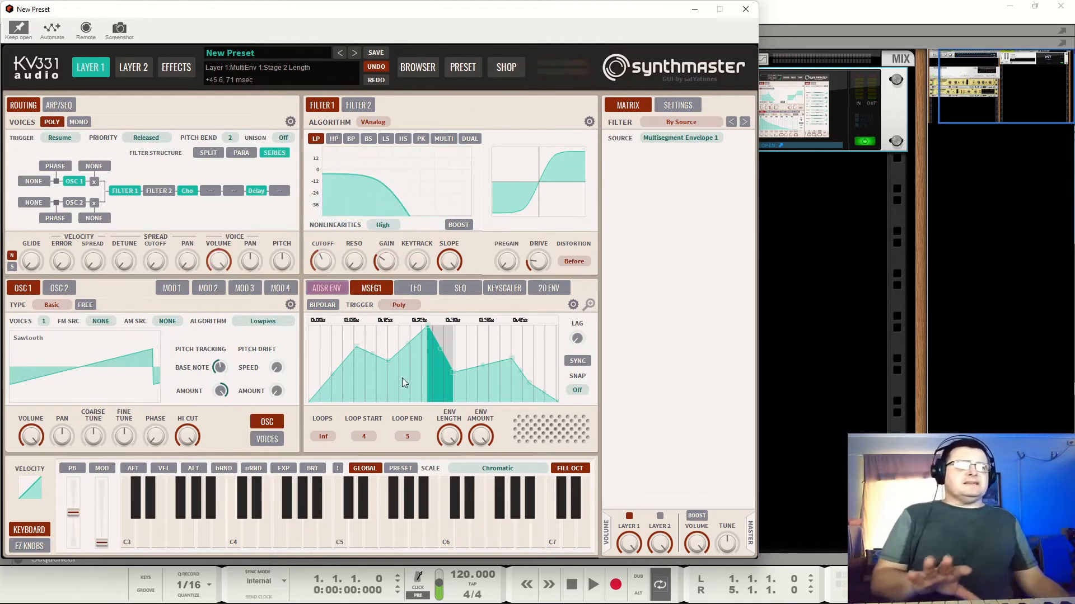
{"action": "left_click_drag", "start_coordinate": [407, 344], "coordinate": [413, 356]}
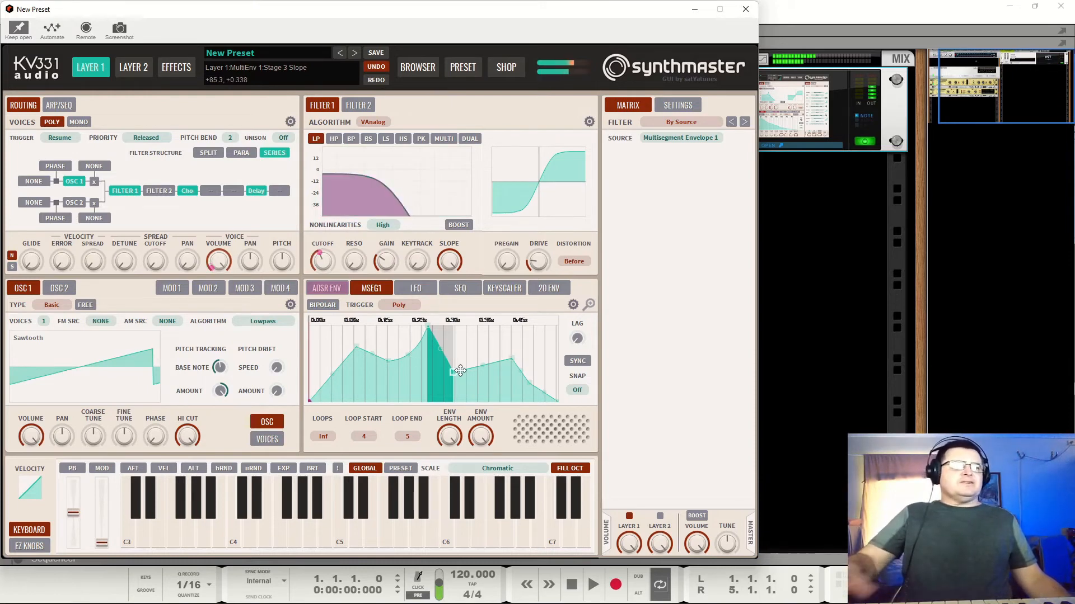
Try the multisegment envelope's lag and its beat sync, checking the tempo snap options, and switch sync back off.
{"action": "left_click_drag", "start_coordinate": [577, 338], "coordinate": [549, 358]}
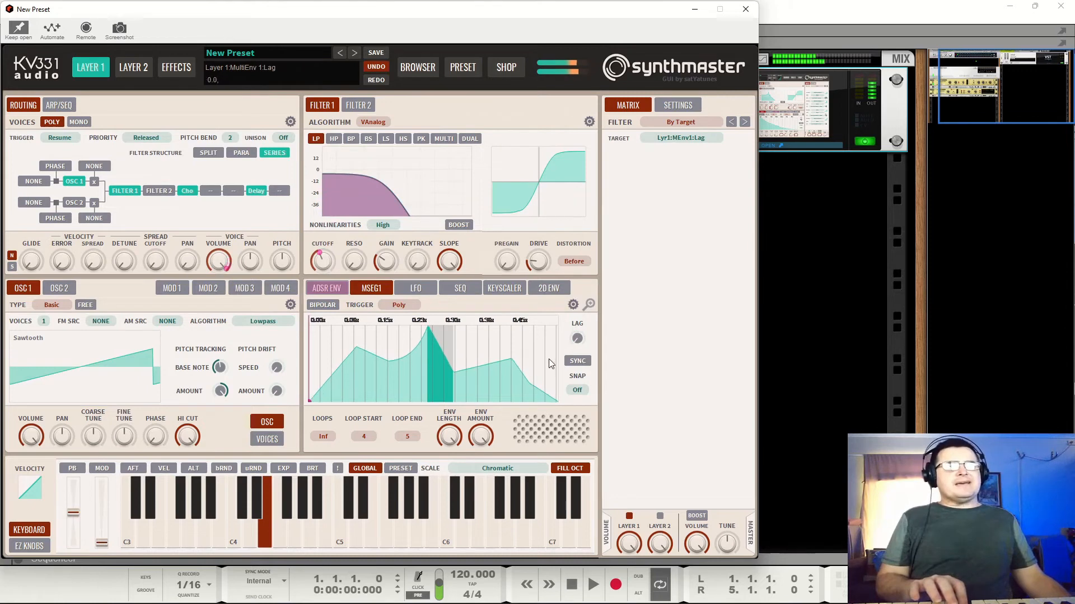
{"action": "left_click", "coordinate": [579, 362]}
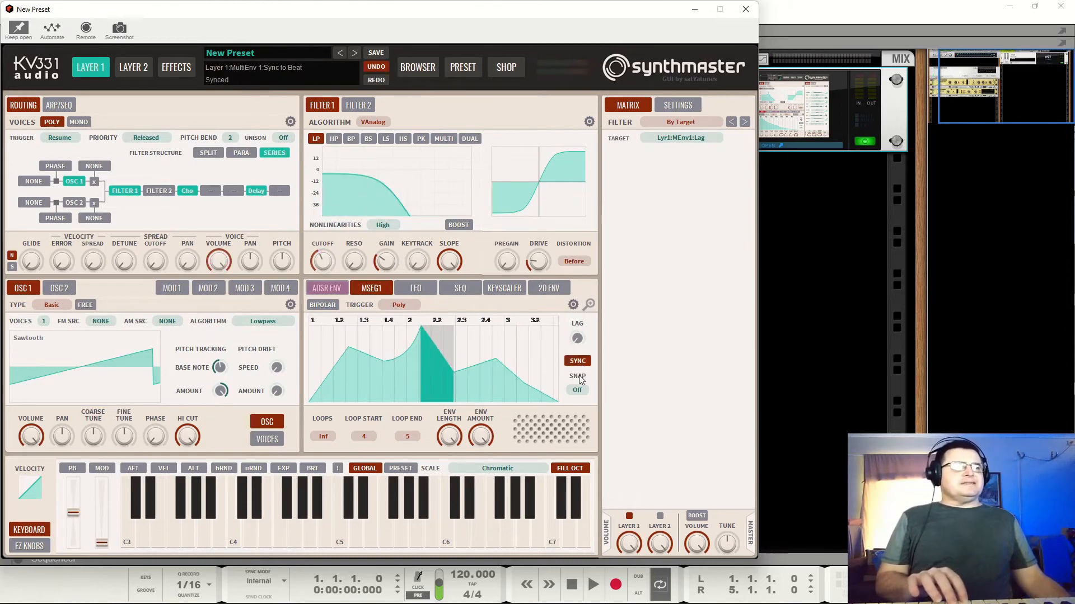
{"action": "left_click", "coordinate": [576, 390]}
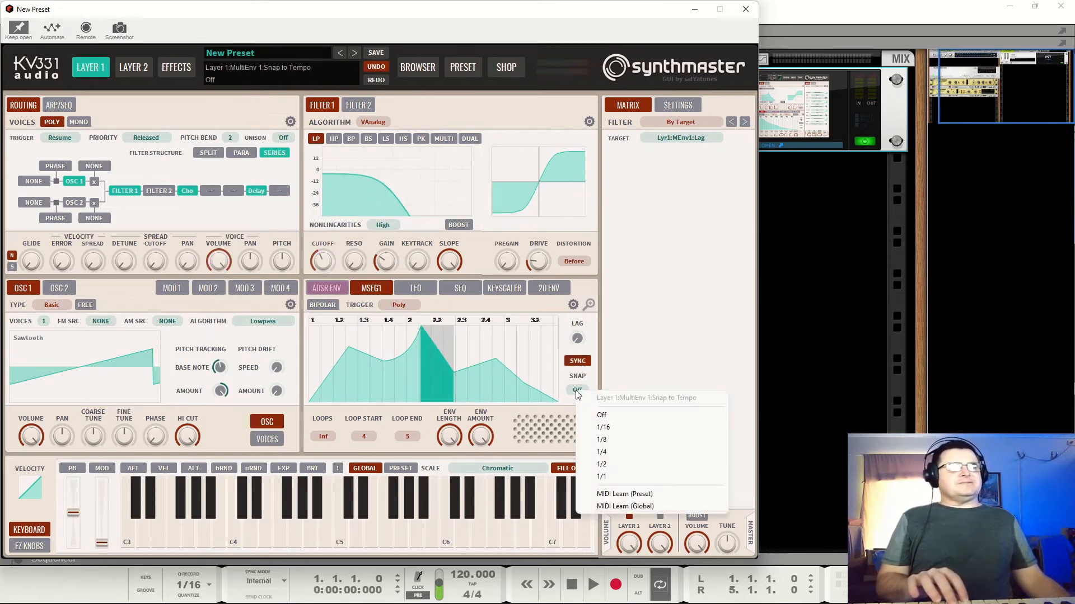
{"action": "left_click", "coordinate": [576, 390]}
{"action": "left_click", "coordinate": [577, 361]}
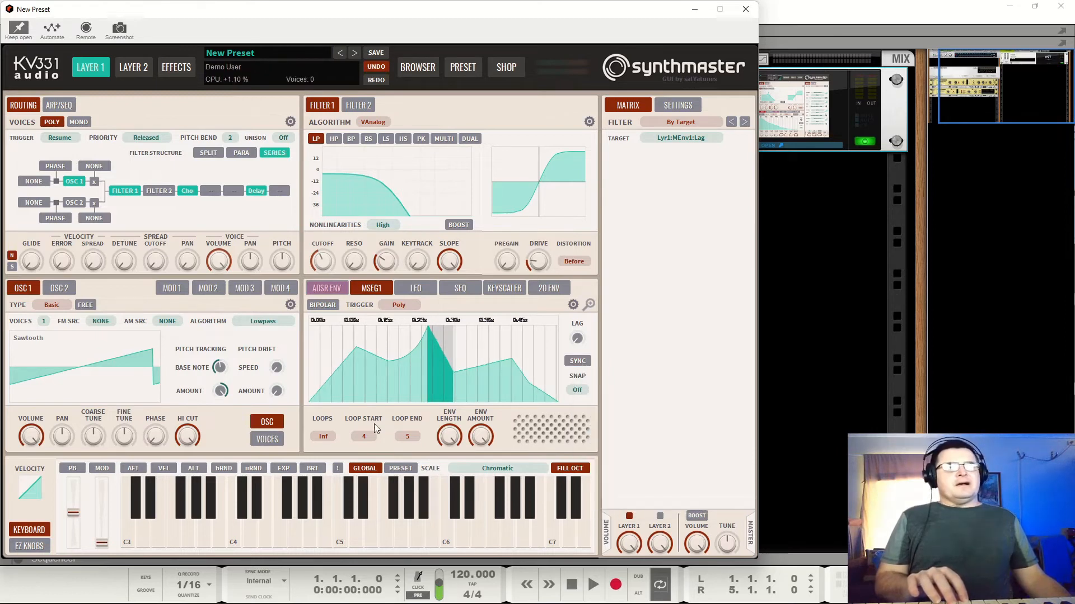
Try a shorter length for multisegment envelope 1, restore the full length, and lower the envelope amount to +0.173.
{"action": "left_click_drag", "start_coordinate": [448, 443], "coordinate": [449, 426]}
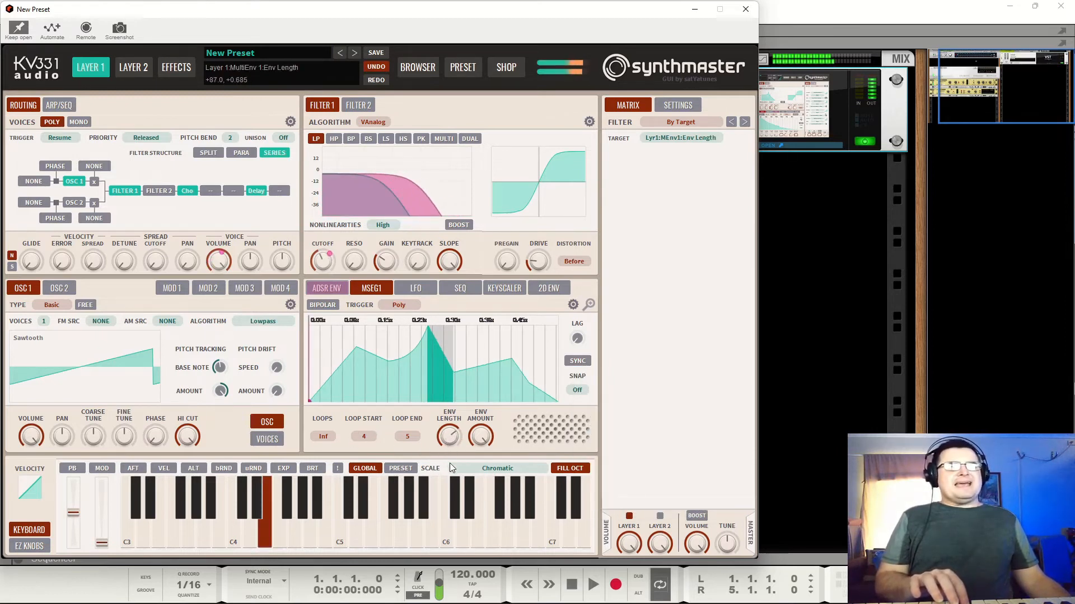
{"action": "left_click_drag", "start_coordinate": [450, 463], "coordinate": [461, 429]}
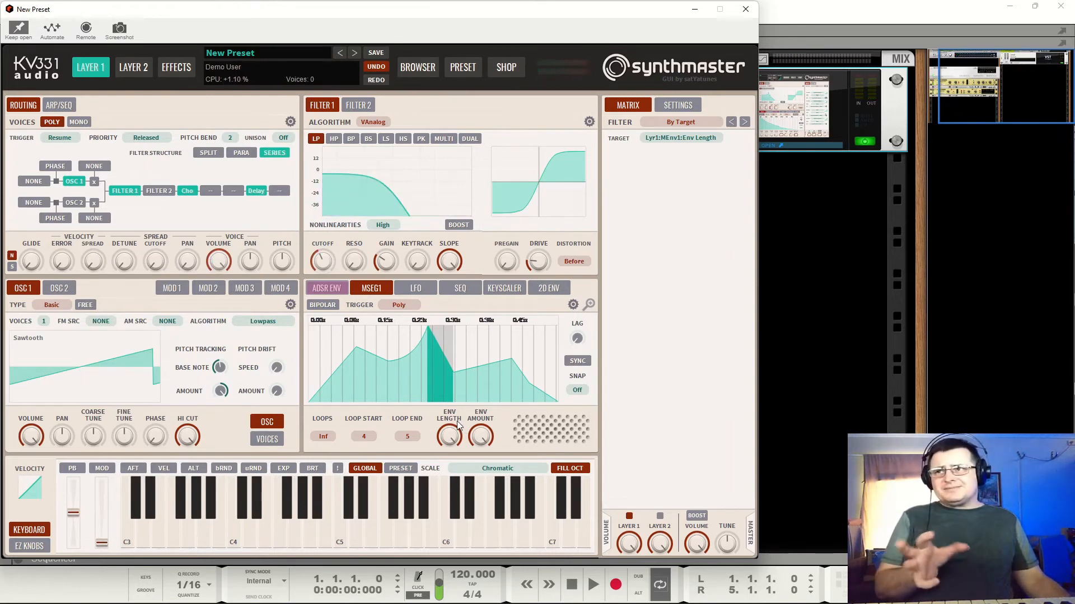
{"action": "left_click", "coordinate": [481, 444]}
{"action": "left_click_drag", "start_coordinate": [496, 517], "coordinate": [498, 423]}
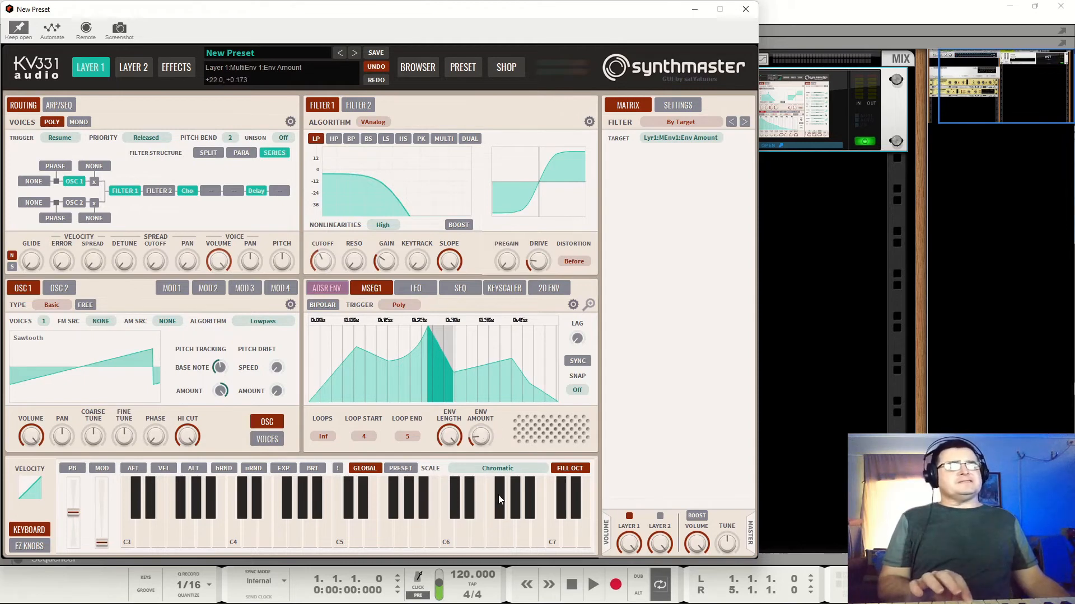
Restore the multisegment envelope's amount to full and switch the modulator view to LFO 1.
{"action": "left_click_drag", "start_coordinate": [498, 495], "coordinate": [502, 463]}
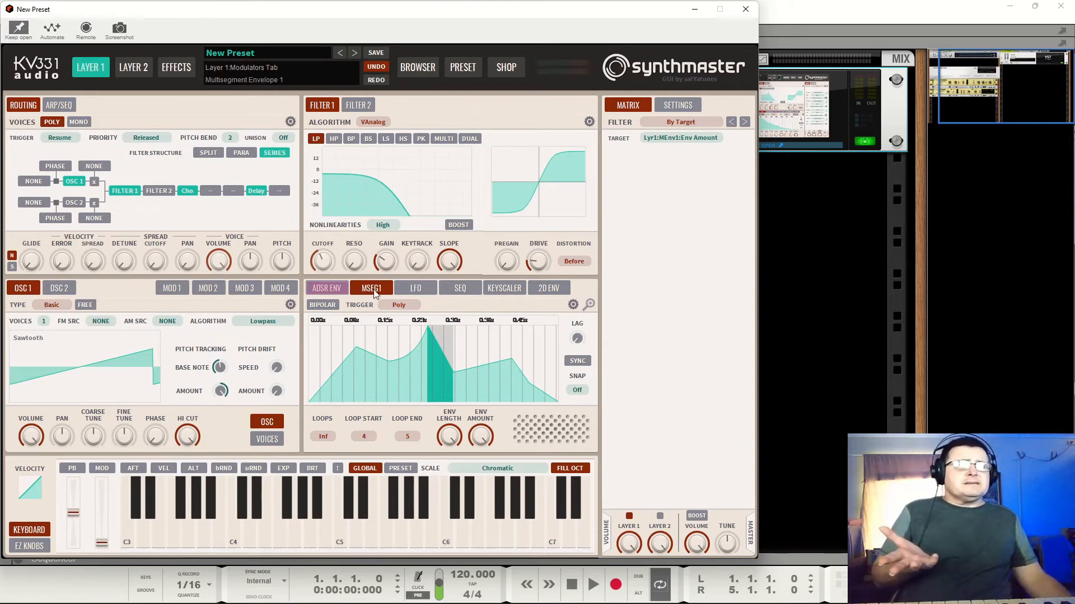
{"action": "mouse_move", "coordinate": [374, 294]}
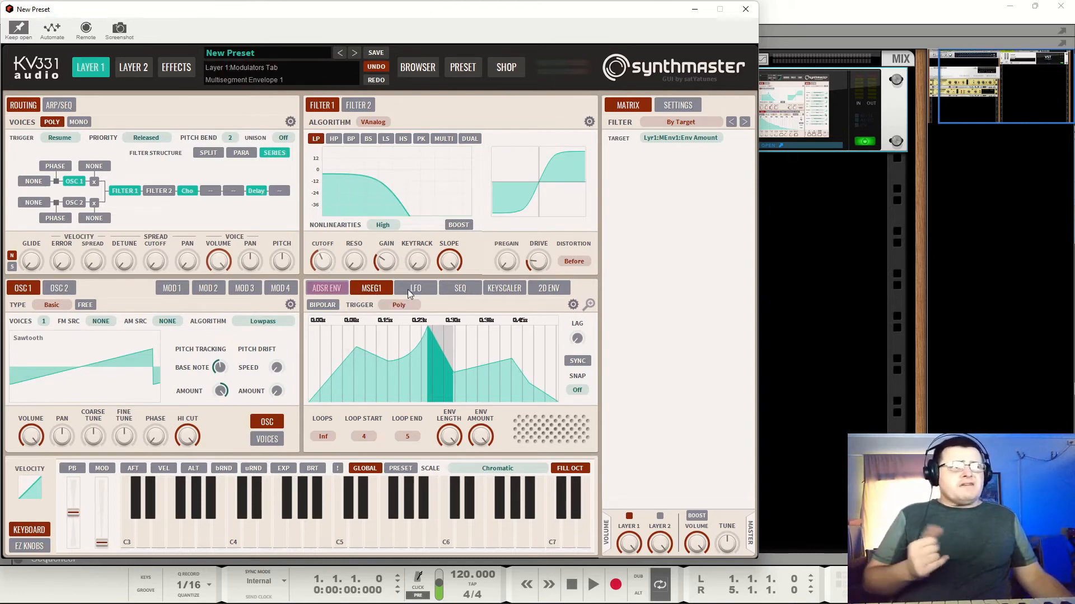
{"action": "left_click", "coordinate": [408, 290]}
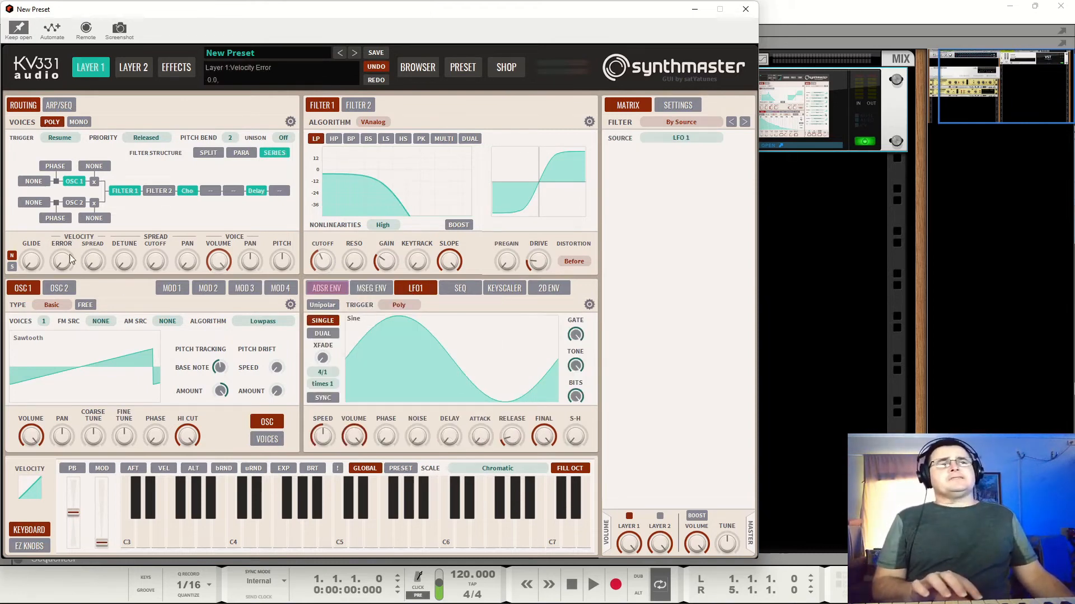
Add LFO 1 as a modulation source for oscillator 1's fine tune and make the LFO bipolar.
{"action": "right_click", "coordinate": [128, 437]}
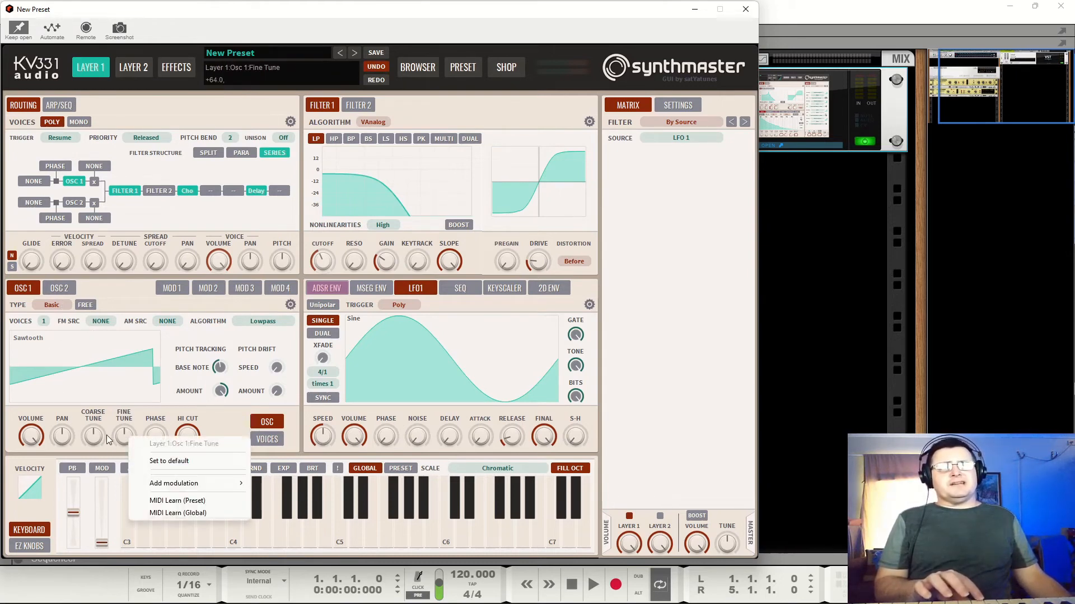
{"action": "mouse_move", "coordinate": [207, 485]}
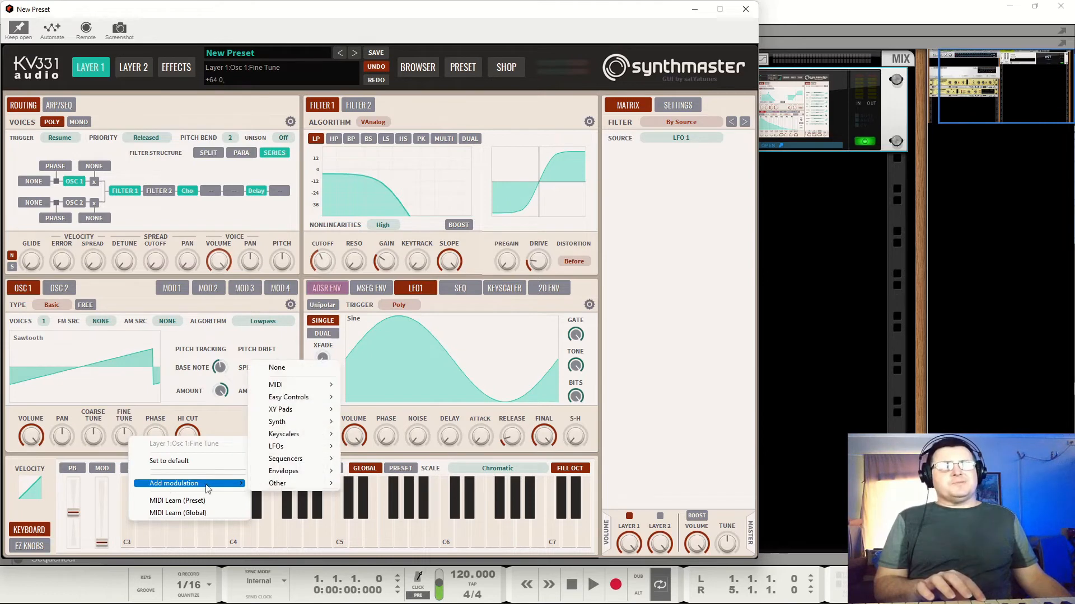
{"action": "mouse_move", "coordinate": [297, 448]}
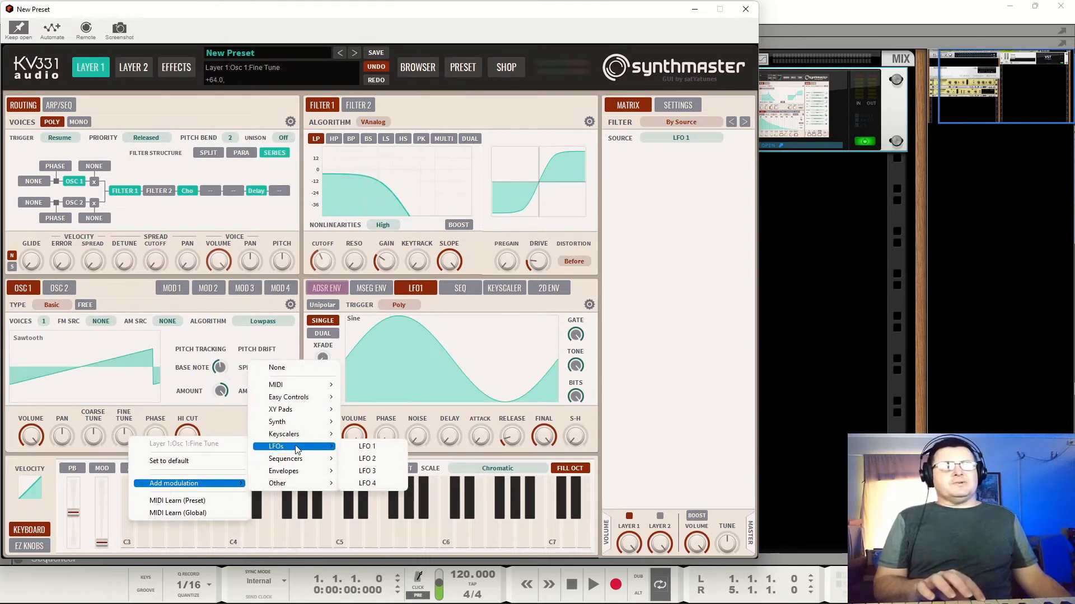
{"action": "left_click", "coordinate": [360, 448]}
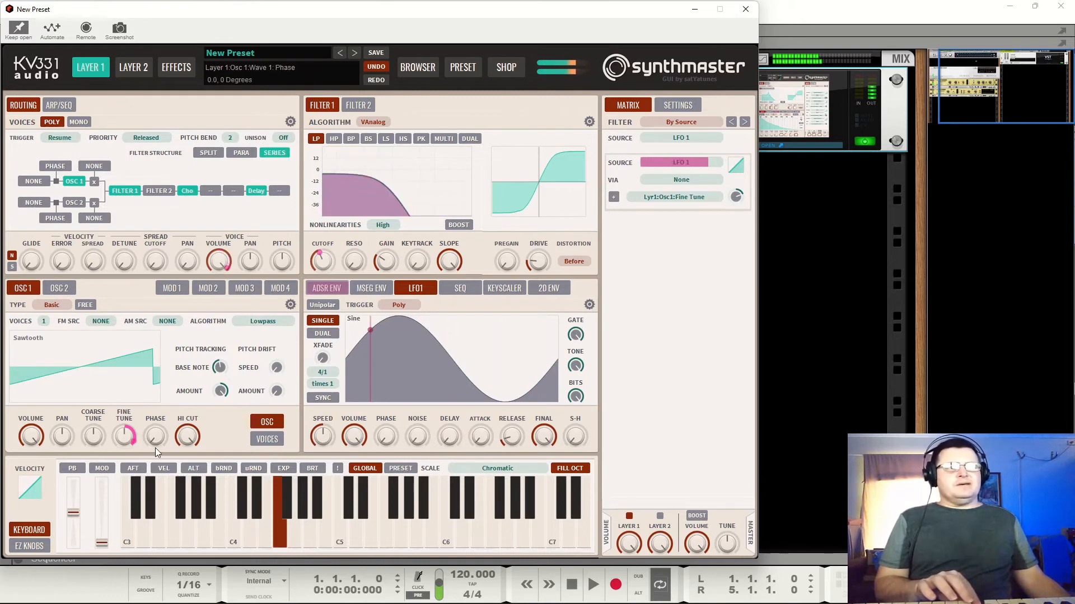
{"action": "right_click", "coordinate": [328, 310]}
{"action": "left_click", "coordinate": [359, 345]}
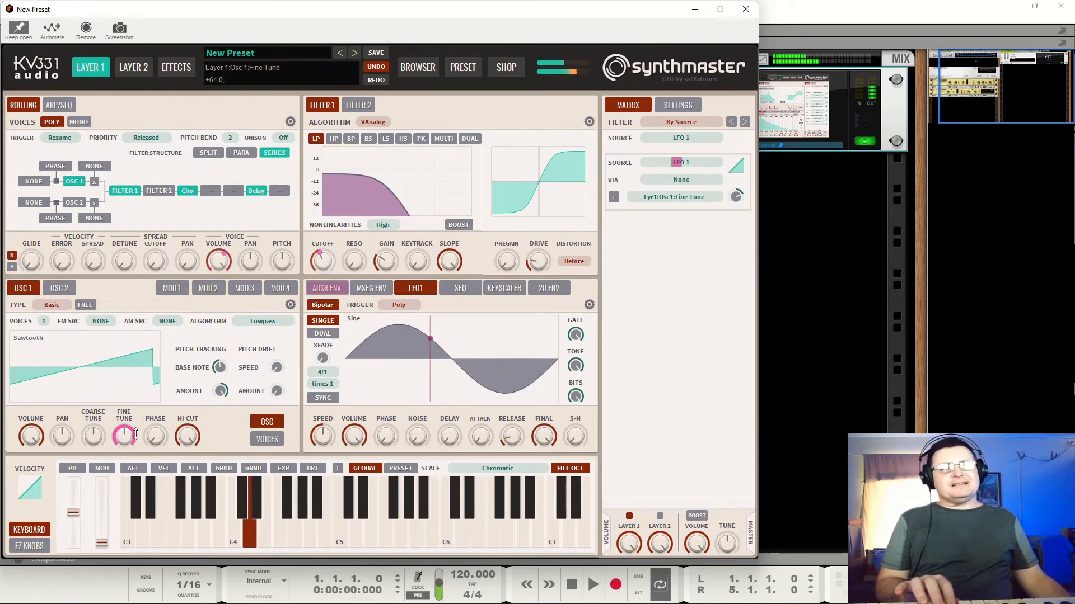
Reduce the depth of the fine tune modulation and raise LFO 1's speed to about 7.4 Hz.
{"action": "left_click_drag", "start_coordinate": [136, 424], "coordinate": [139, 447]}
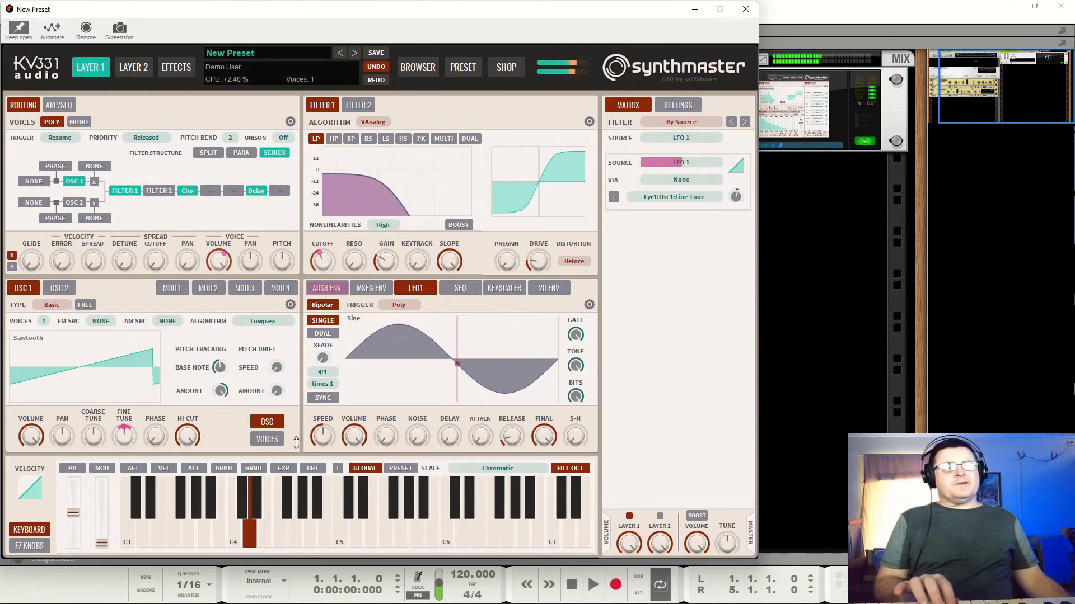
{"action": "left_click", "coordinate": [329, 435]}
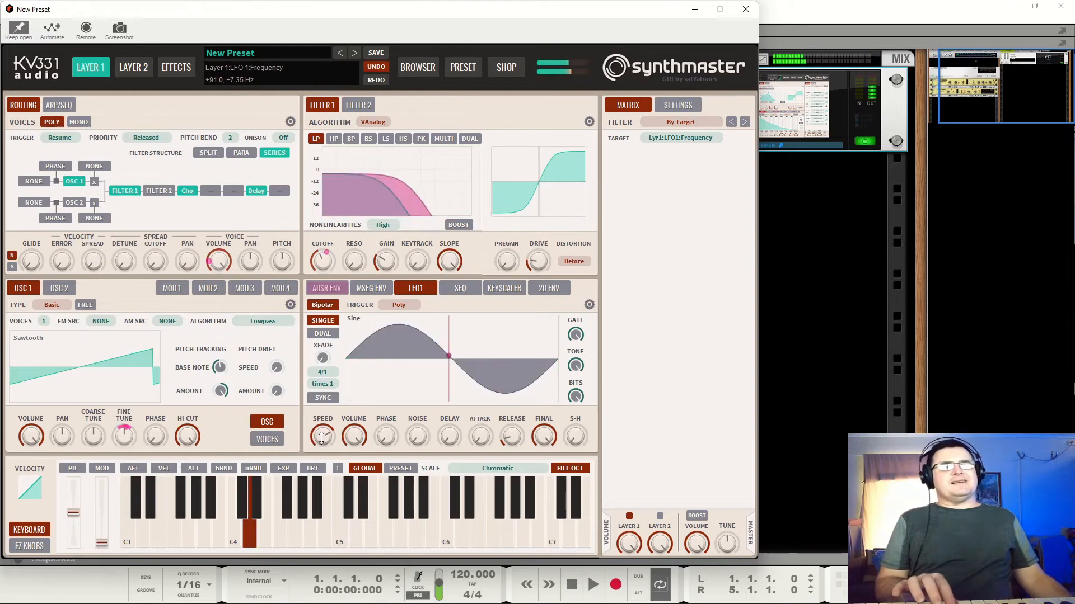
{"action": "left_click_drag", "start_coordinate": [318, 437], "coordinate": [322, 439]}
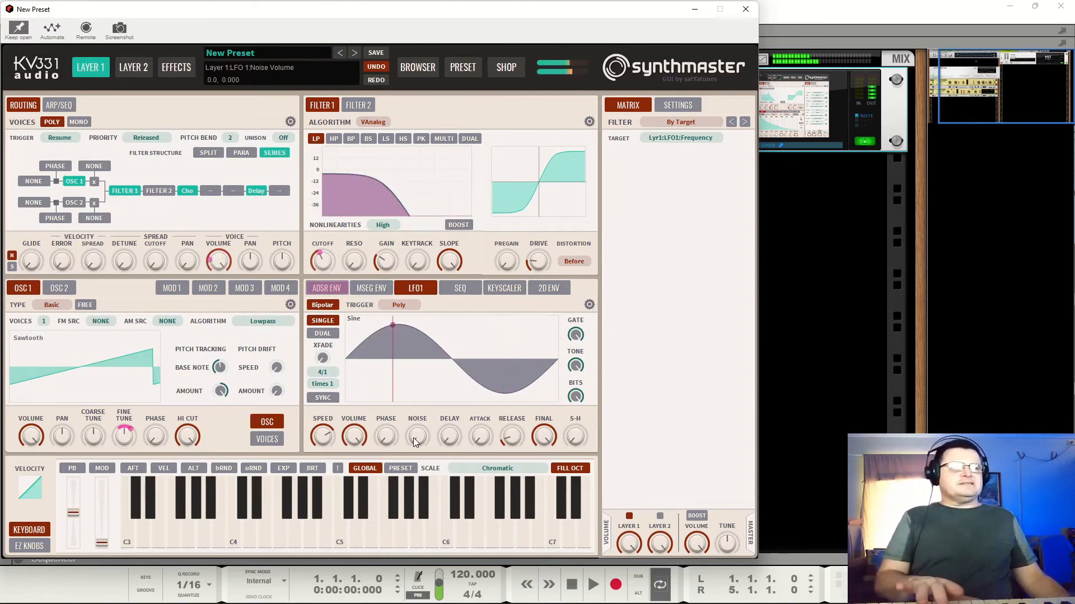
Adjust LFO 1's noise, attack and delay, try a final level near zero, restore it, and lower the LFO volume to almost nothing.
{"action": "left_click_drag", "start_coordinate": [425, 439], "coordinate": [474, 438]}
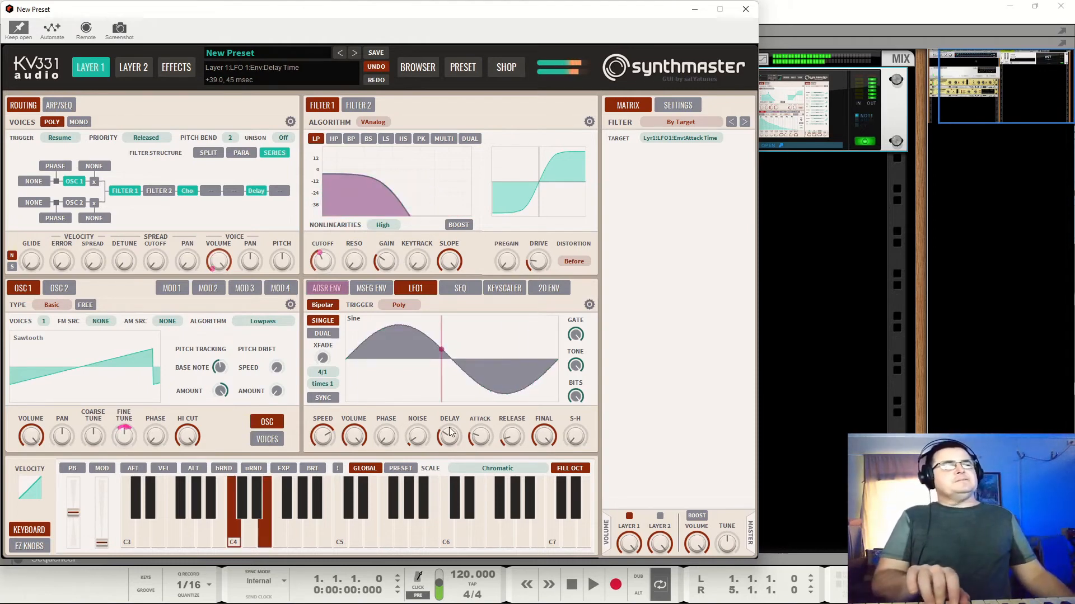
{"action": "left_click", "coordinate": [544, 437]}
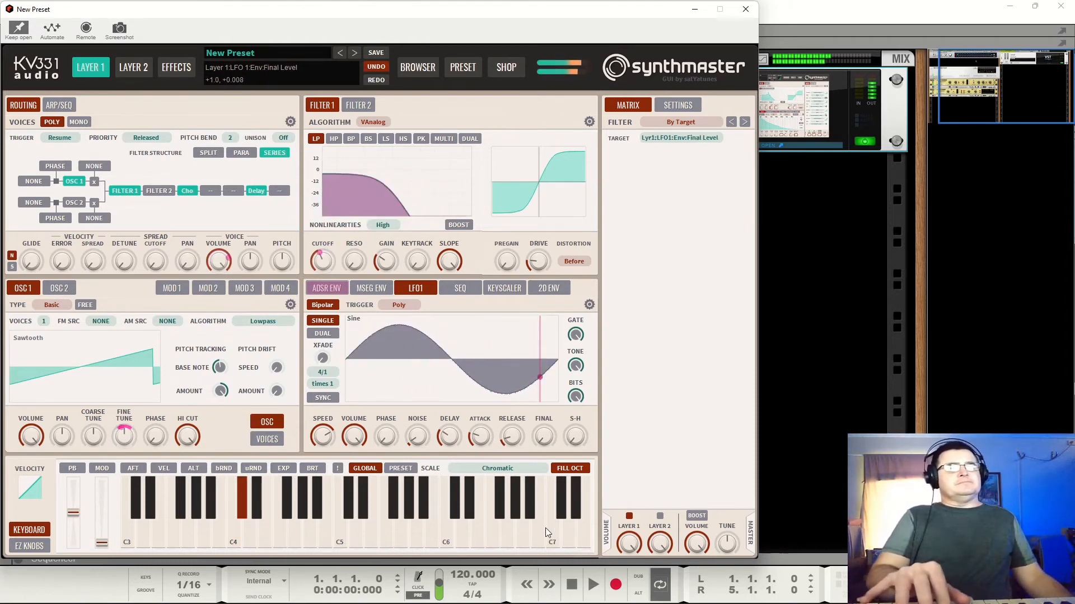
{"action": "left_click_drag", "start_coordinate": [358, 449], "coordinate": [332, 502]}
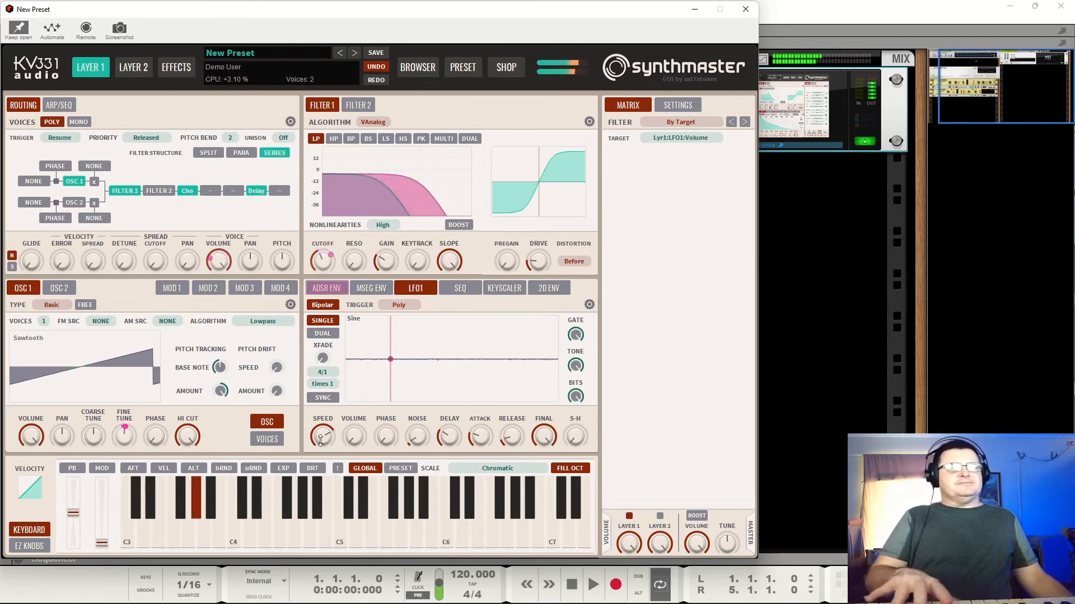
Show the modulation on oscillator 1's fine tune and set the matrix filter to None to examine all modulation routings.
{"action": "left_click", "coordinate": [128, 439]}
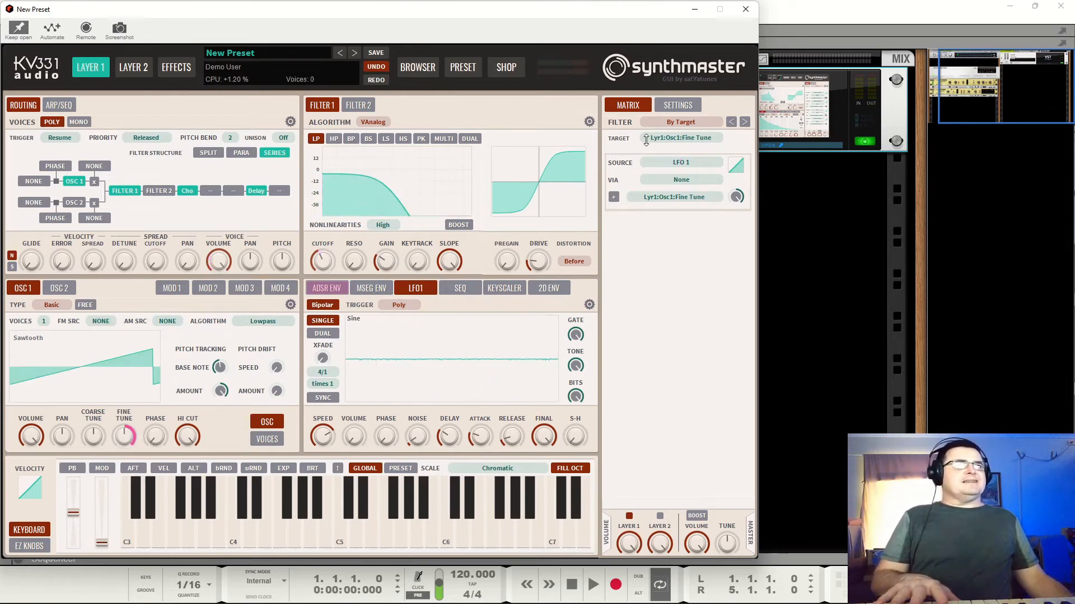
{"action": "left_click", "coordinate": [675, 120]}
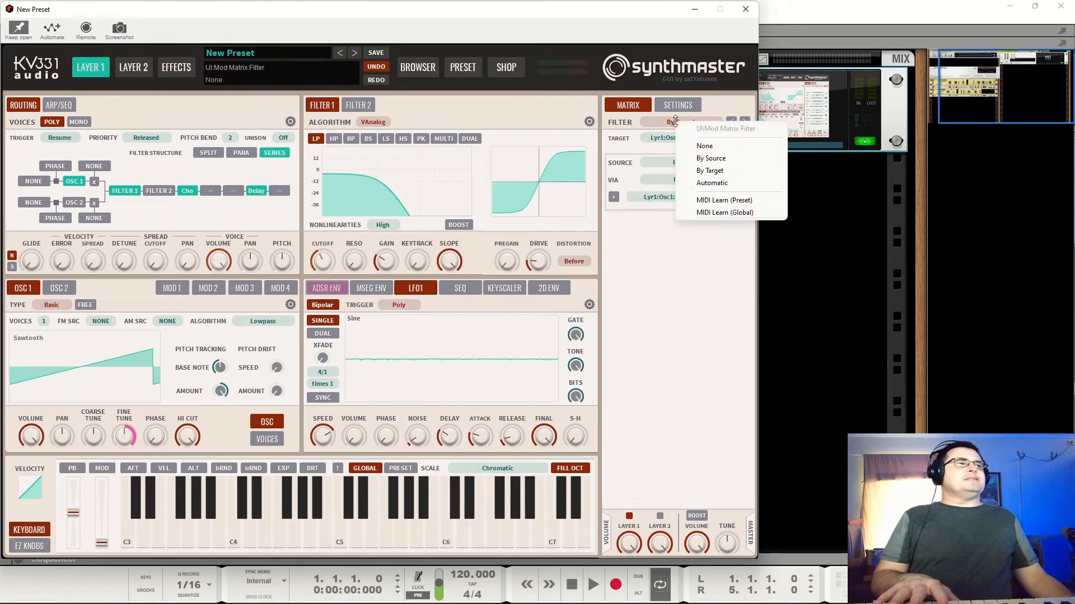
{"action": "left_click", "coordinate": [704, 146]}
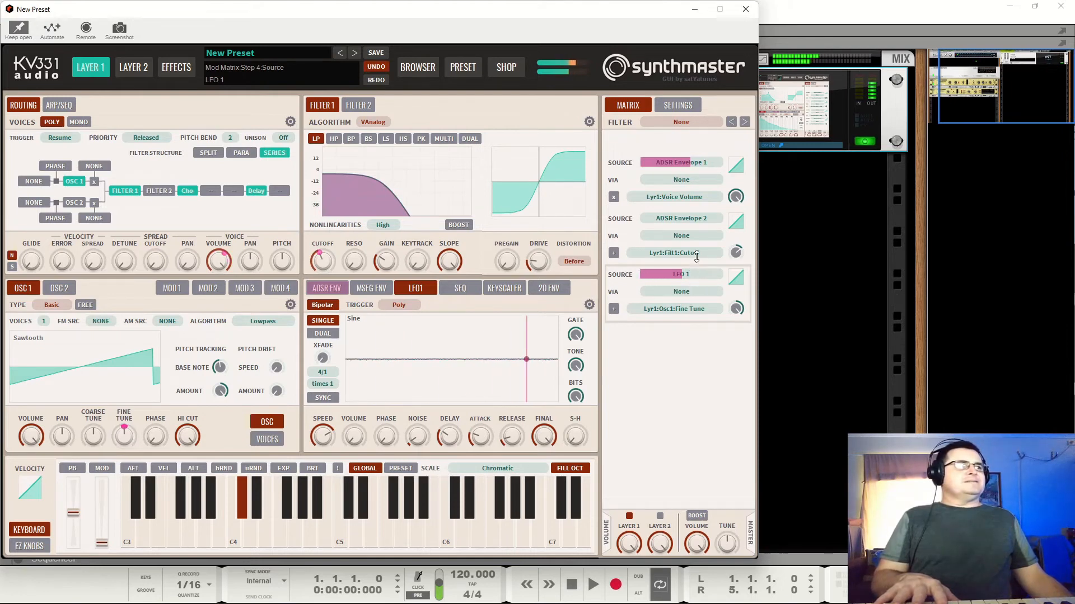
{"action": "left_click", "coordinate": [696, 255]}
{"action": "key", "text": "Escape"}
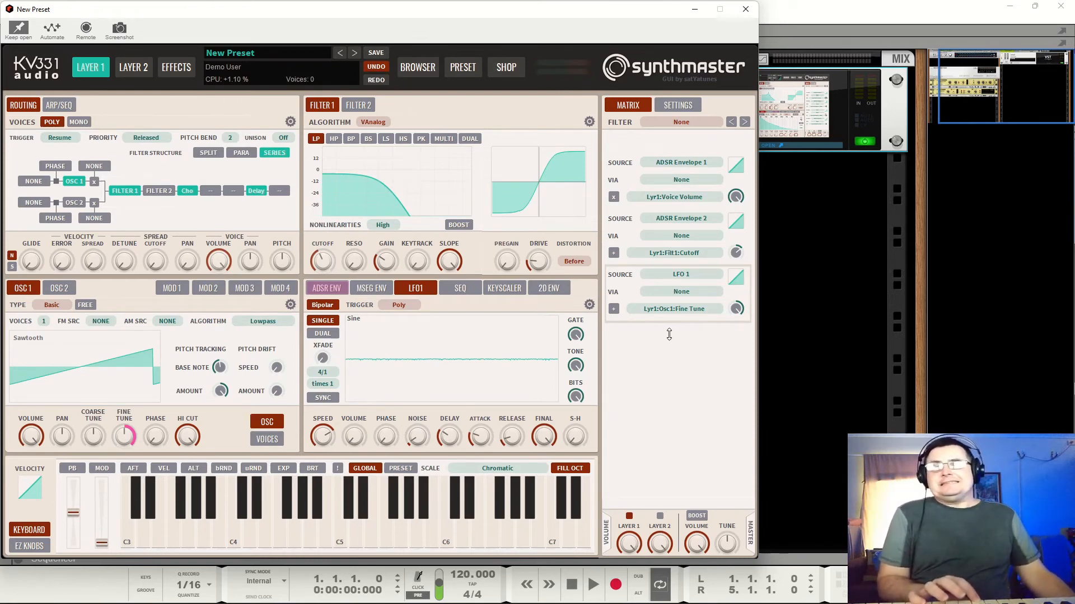
Raise LFO 1's volume gradually to +0.433 while listening to the vibrato.
{"action": "left_click", "coordinate": [359, 435]}
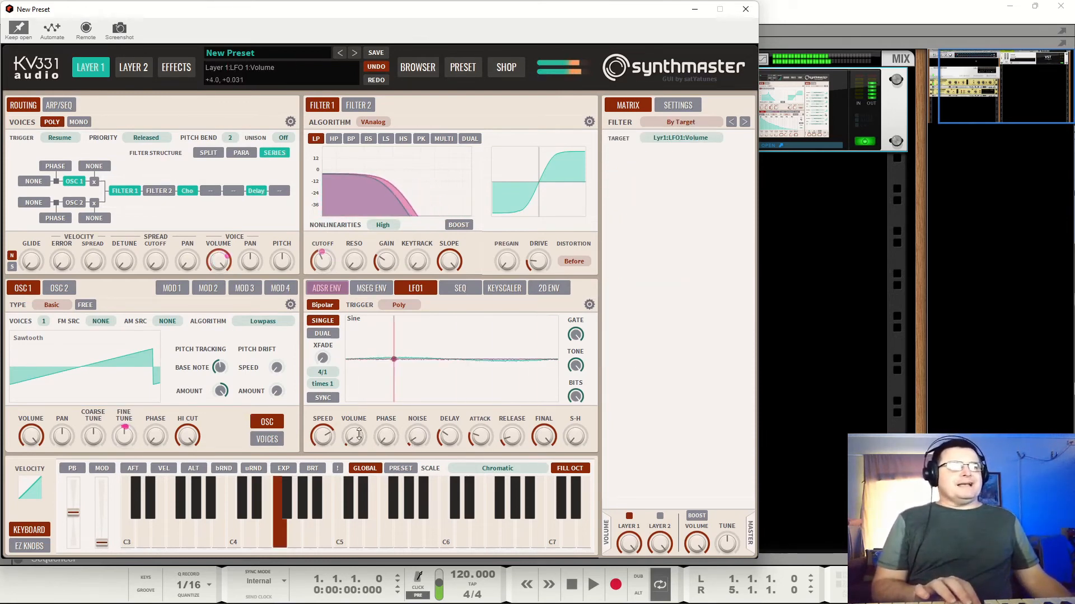
{"action": "left_click_drag", "start_coordinate": [359, 434], "coordinate": [359, 417]}
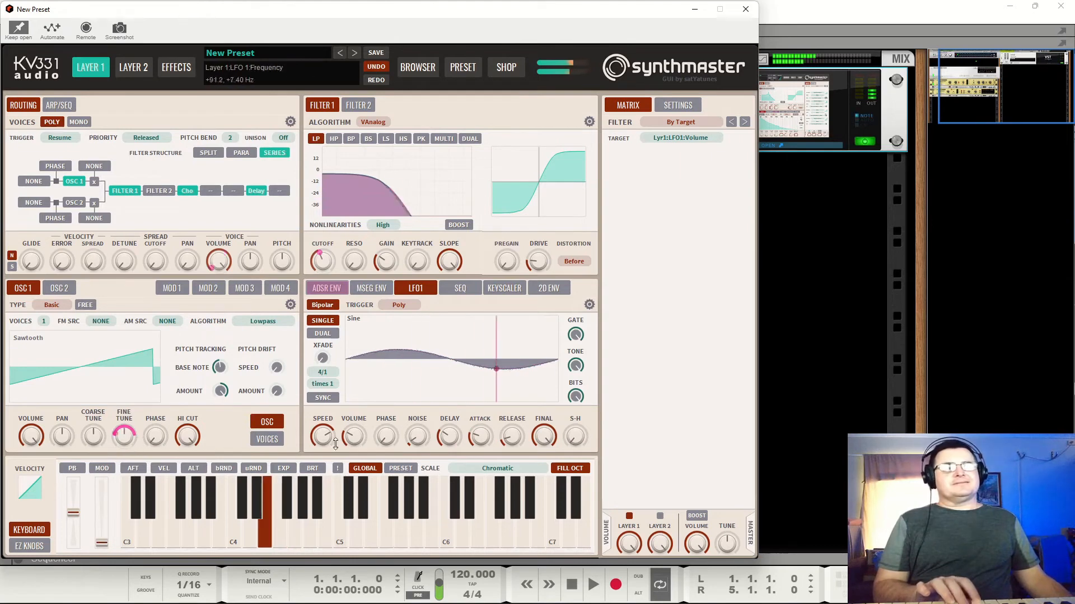
{"action": "mouse_move", "coordinate": [355, 437]}
{"action": "left_mouse_down"}
{"action": "mouse_move", "coordinate": [358, 450]}
{"action": "mouse_move", "coordinate": [364, 367]}
{"action": "mouse_move", "coordinate": [354, 426]}
{"action": "left_mouse_up"}
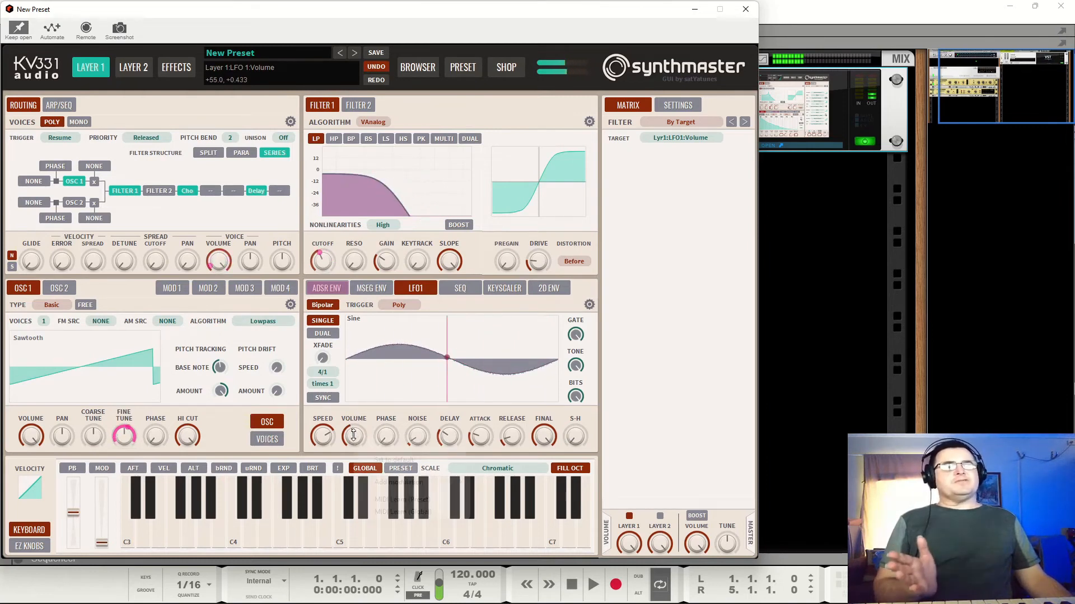
Add CC01-ModWheel as a modulation source for LFO 1's volume and lower the volume itself to zero.
{"action": "right_click", "coordinate": [353, 436]}
{"action": "mouse_move", "coordinate": [429, 480]}
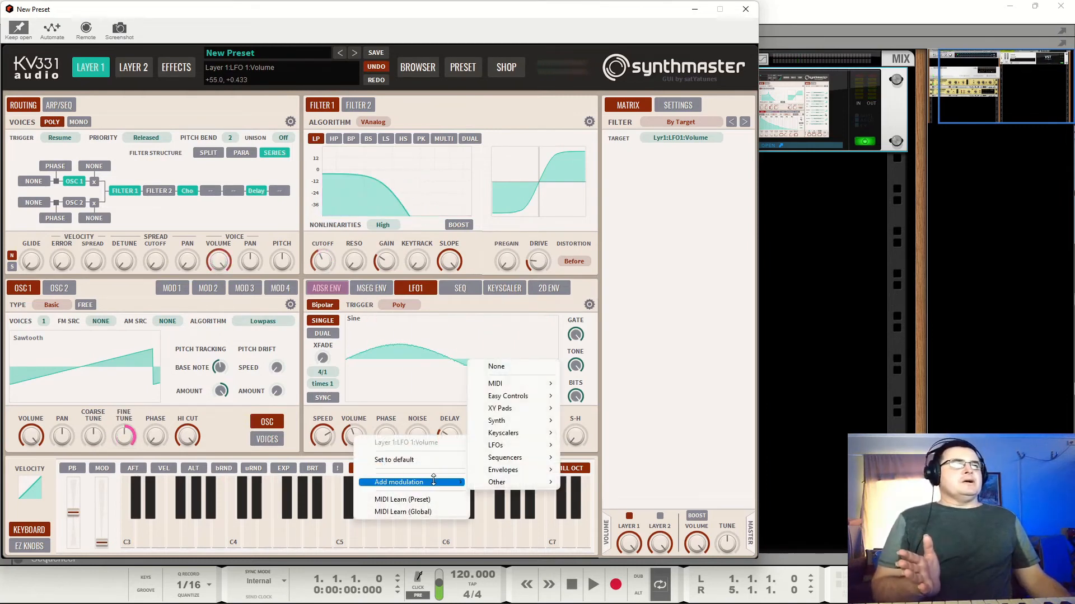
{"action": "mouse_move", "coordinate": [545, 385]}
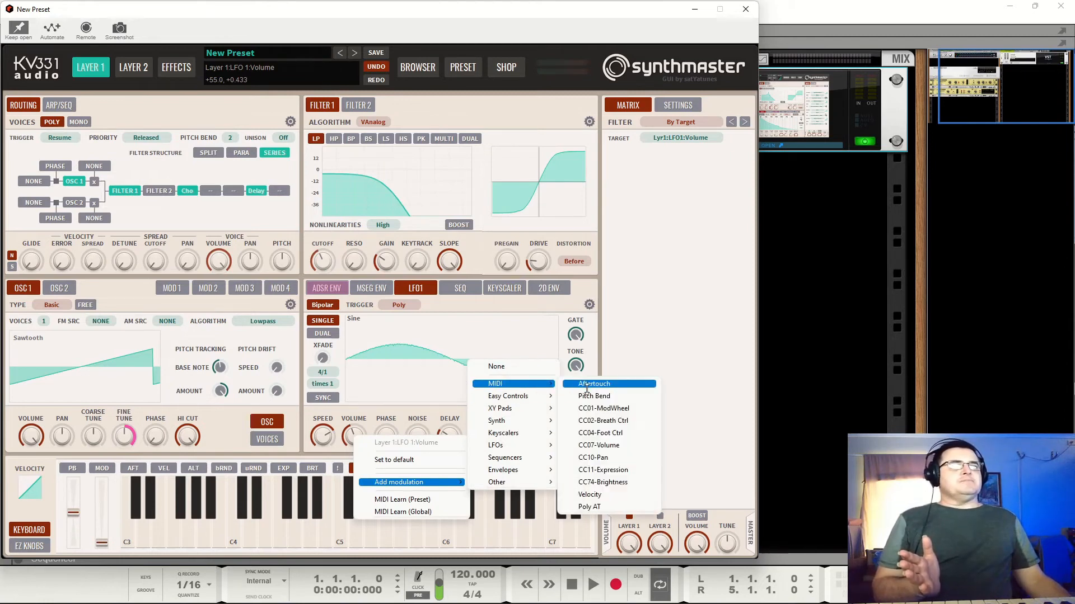
{"action": "left_click", "coordinate": [623, 408]}
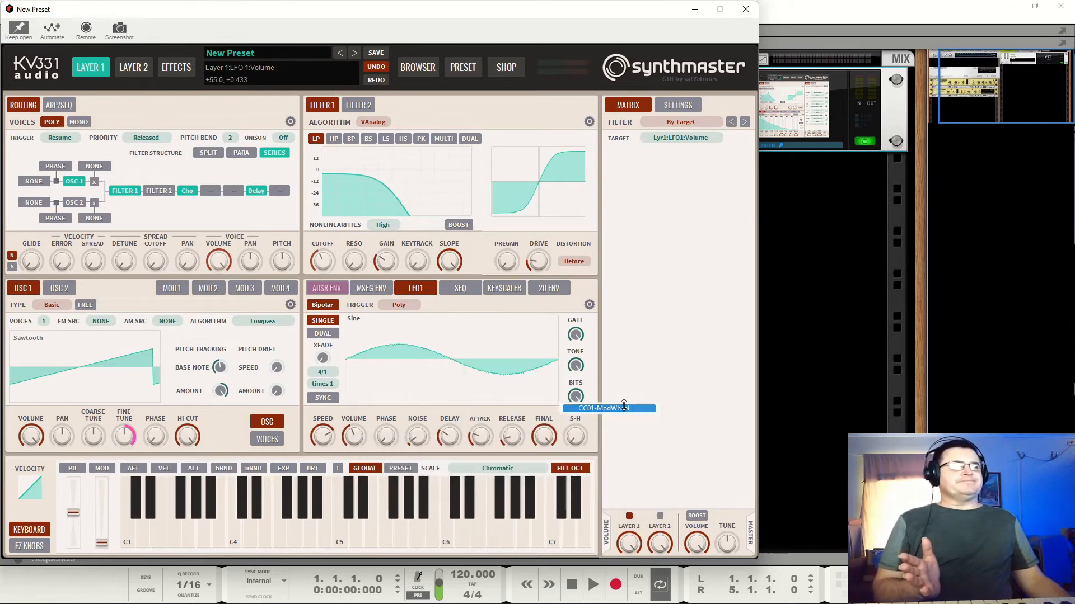
{"action": "left_click_drag", "start_coordinate": [356, 439], "coordinate": [356, 471]}
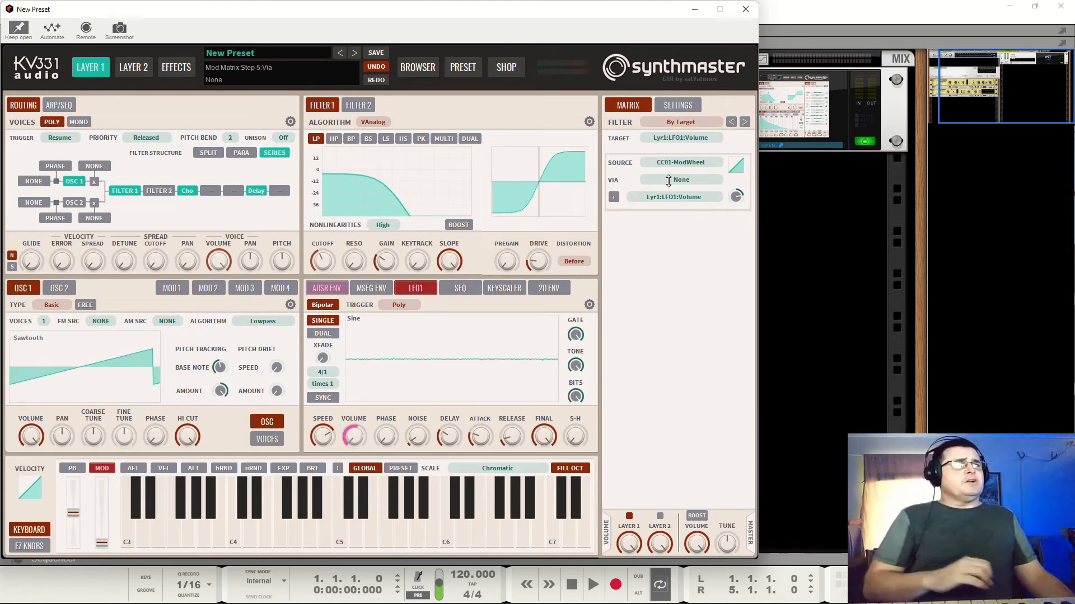
Set CC01-ModWheel as the via source for LFO 1's modulation of oscillator 1's fine tune.
{"action": "left_click", "coordinate": [323, 443]}
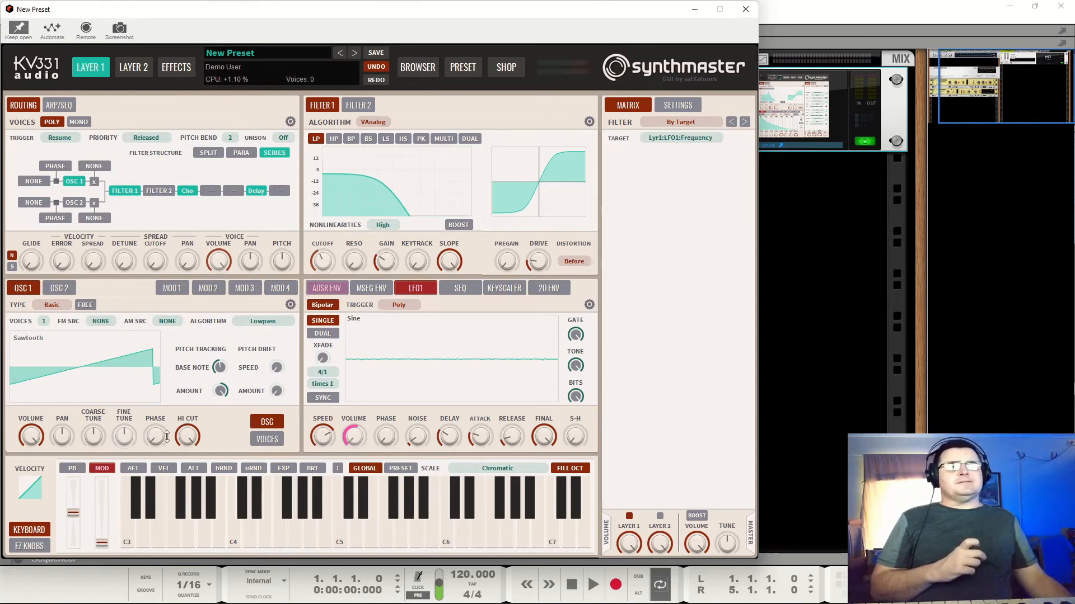
{"action": "left_click", "coordinate": [125, 436]}
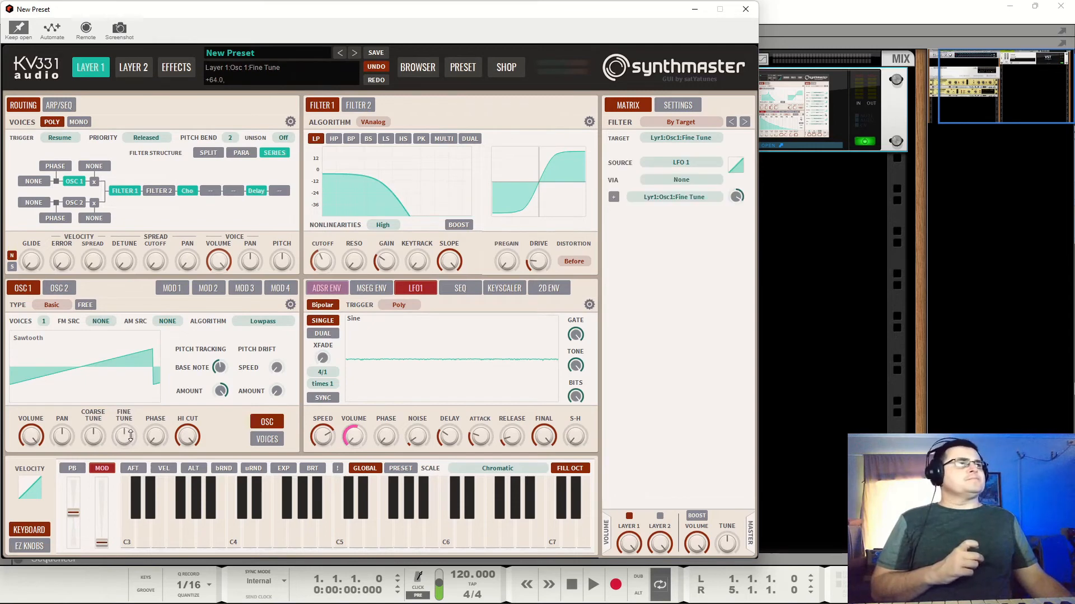
{"action": "left_click", "coordinate": [680, 180]}
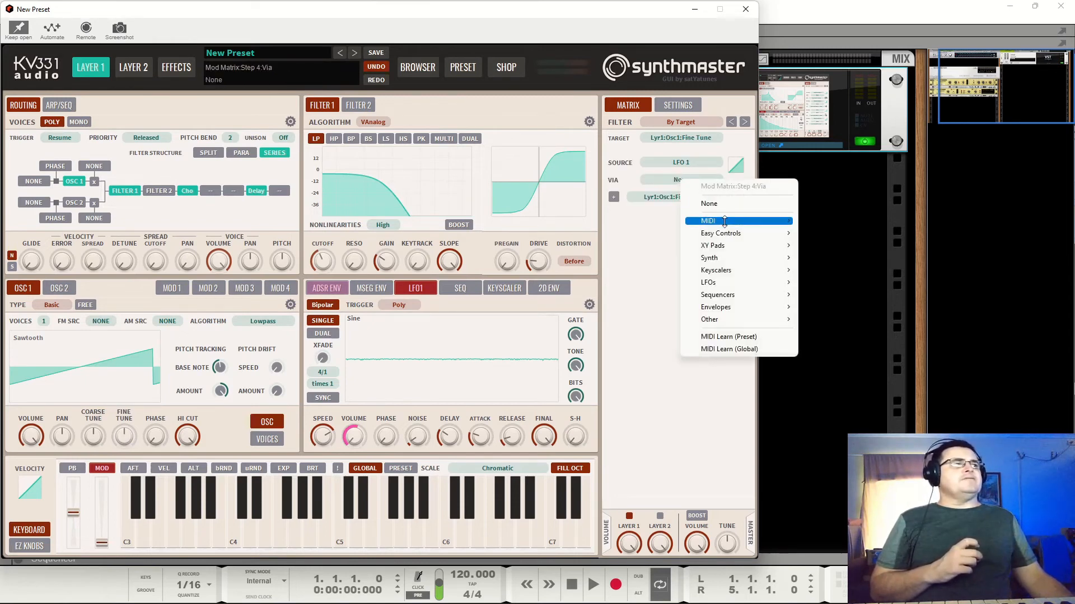
{"action": "mouse_move", "coordinate": [740, 222]}
{"action": "left_click", "coordinate": [824, 246]}
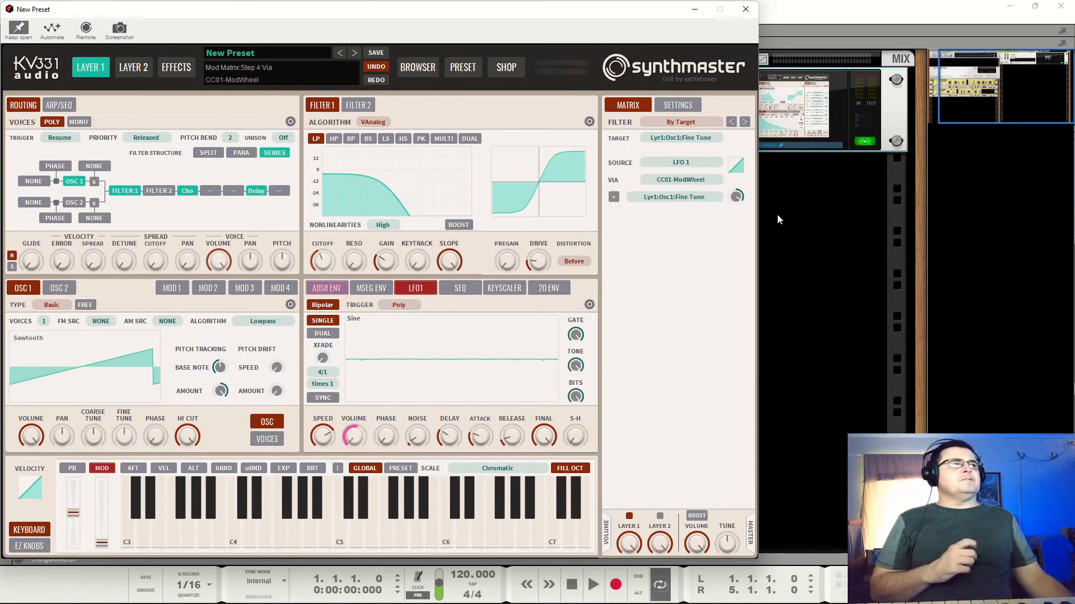
Reset LFO 1's volume to its default and clear all modulations from it.
{"action": "right_click", "coordinate": [351, 436]}
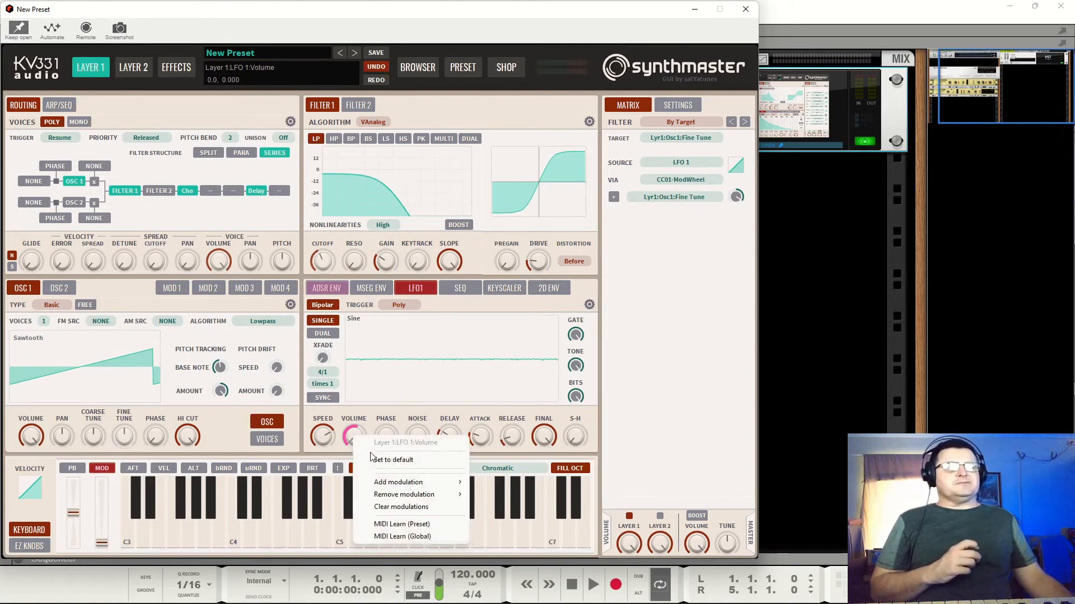
{"action": "left_click", "coordinate": [371, 459]}
{"action": "right_click", "coordinate": [358, 438]}
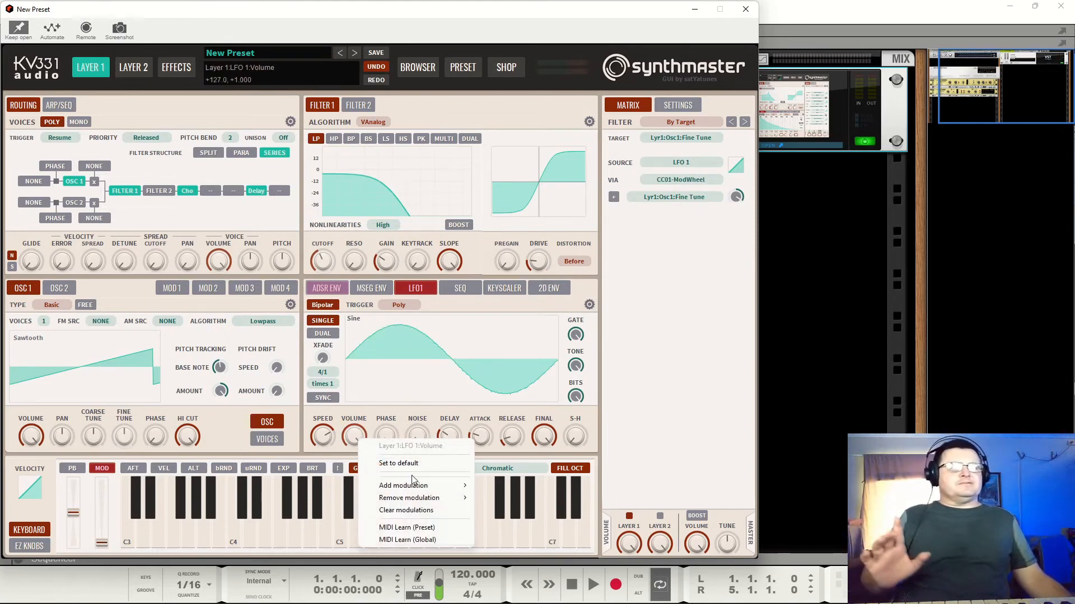
{"action": "left_click", "coordinate": [416, 510]}
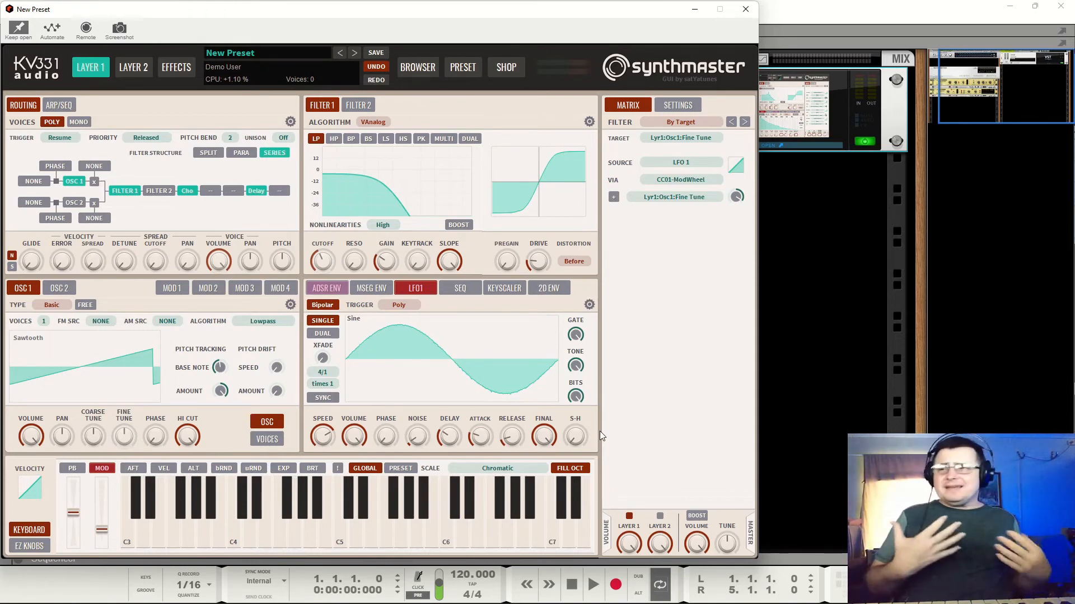
Check the target list of the four LFOs and try LFO 1's gate time, returning it to full.
{"action": "left_click", "coordinate": [419, 288]}
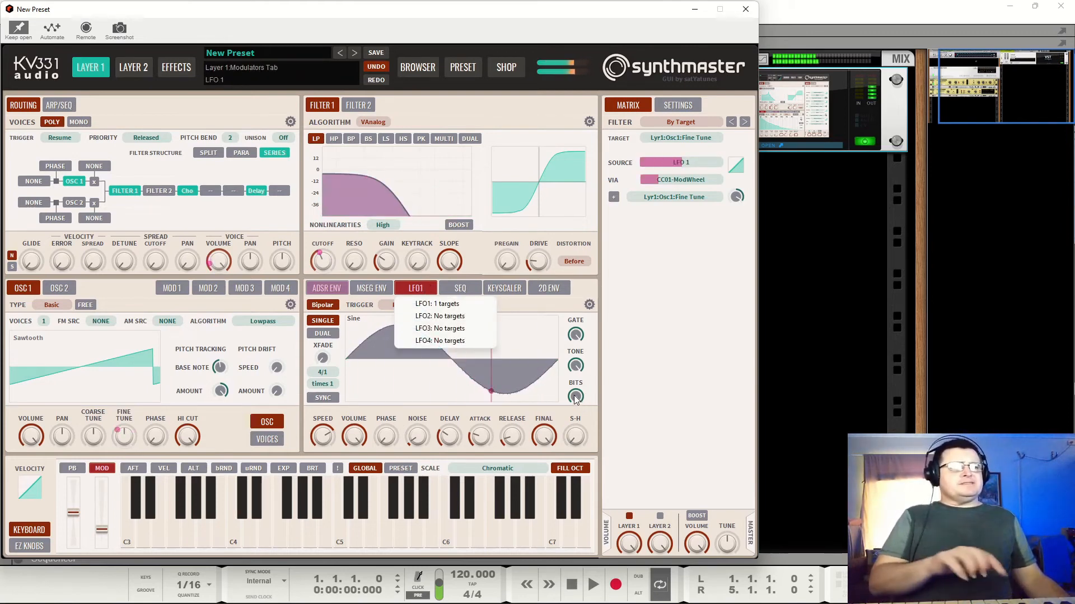
{"action": "left_click", "coordinate": [589, 418]}
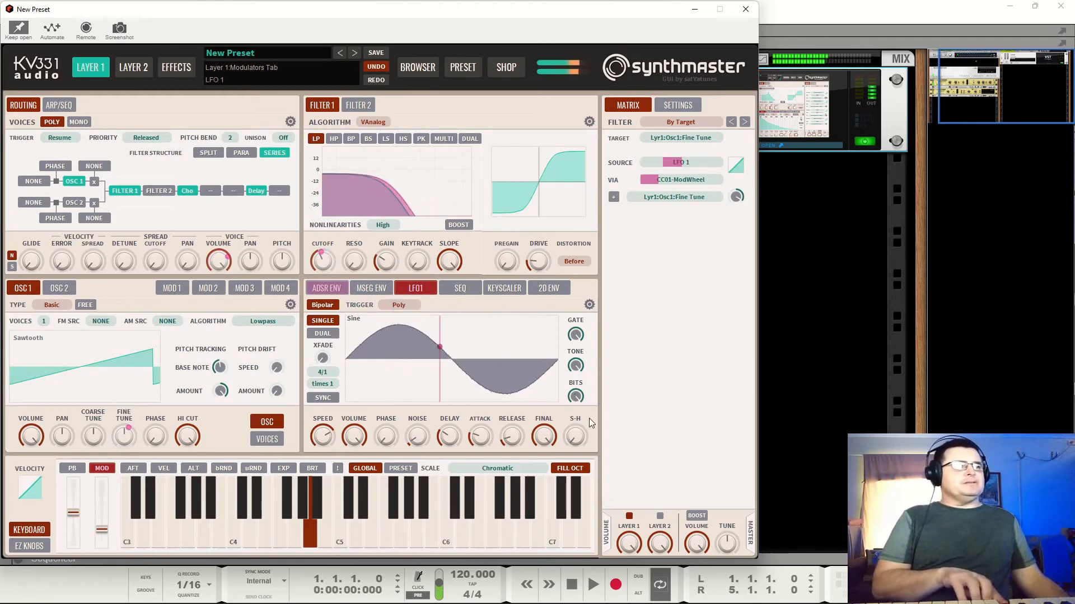
{"action": "left_click_drag", "start_coordinate": [576, 335], "coordinate": [596, 297]}
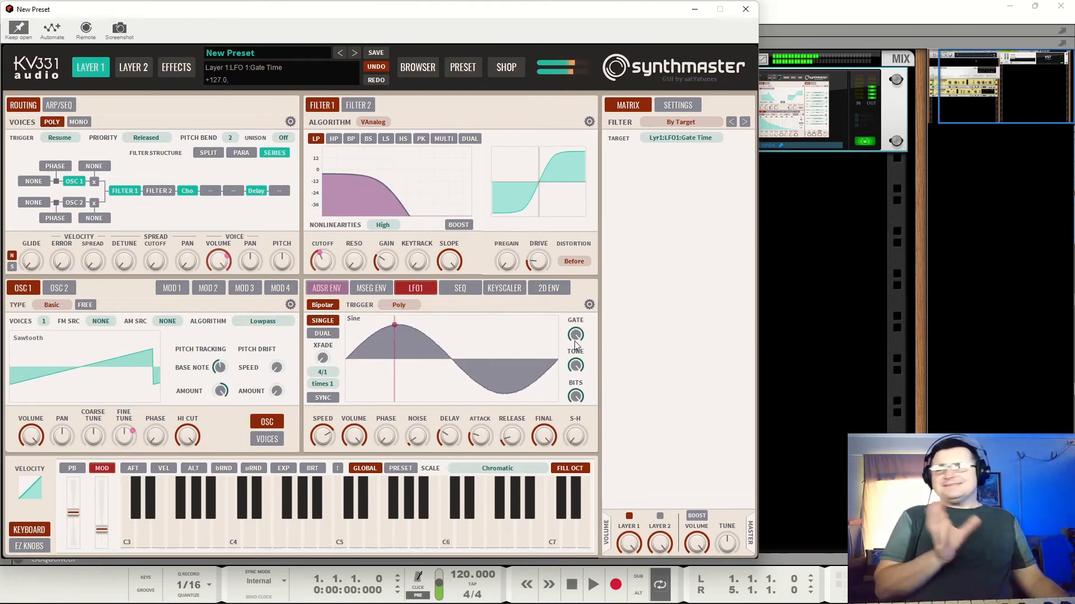
Try LFO 1's tone and bit depth at their lowest values and return both to full.
{"action": "left_click_drag", "start_coordinate": [577, 365], "coordinate": [571, 464]}
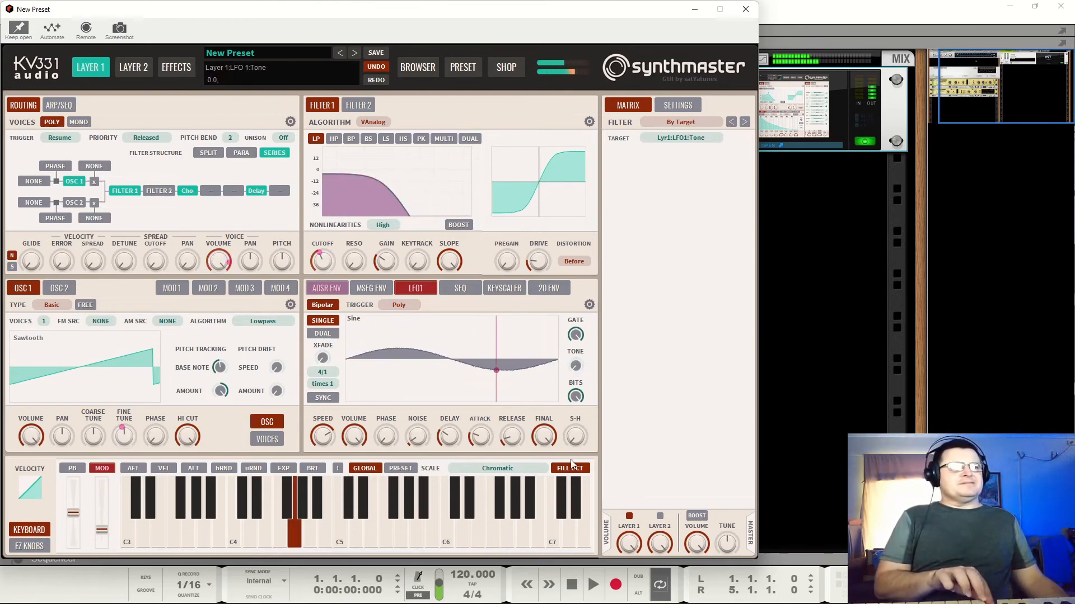
{"action": "left_click", "coordinate": [576, 396]}
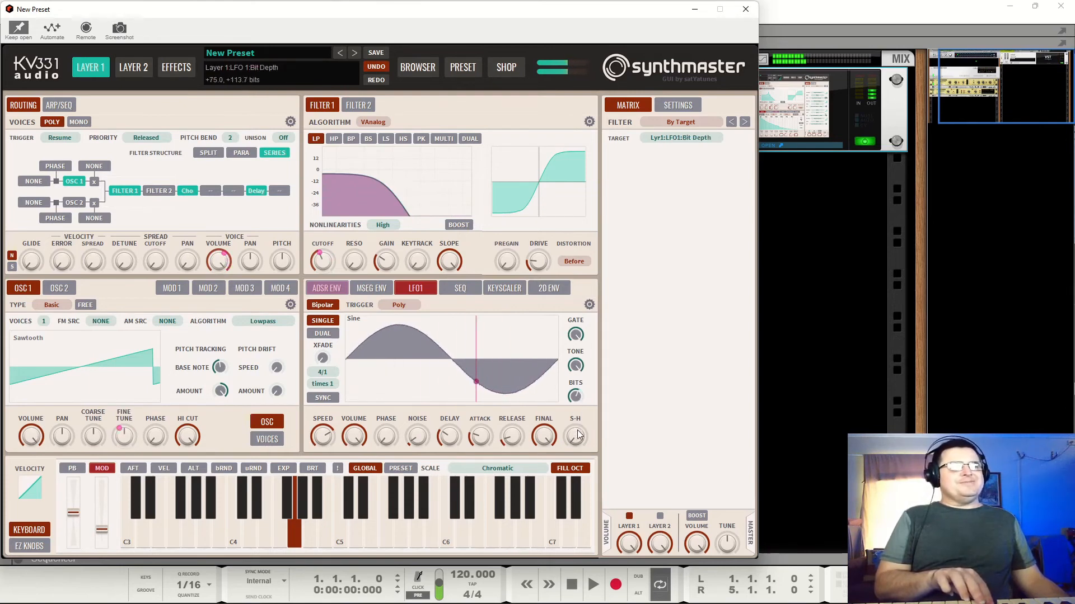
{"action": "left_click_drag", "start_coordinate": [577, 421], "coordinate": [572, 463]}
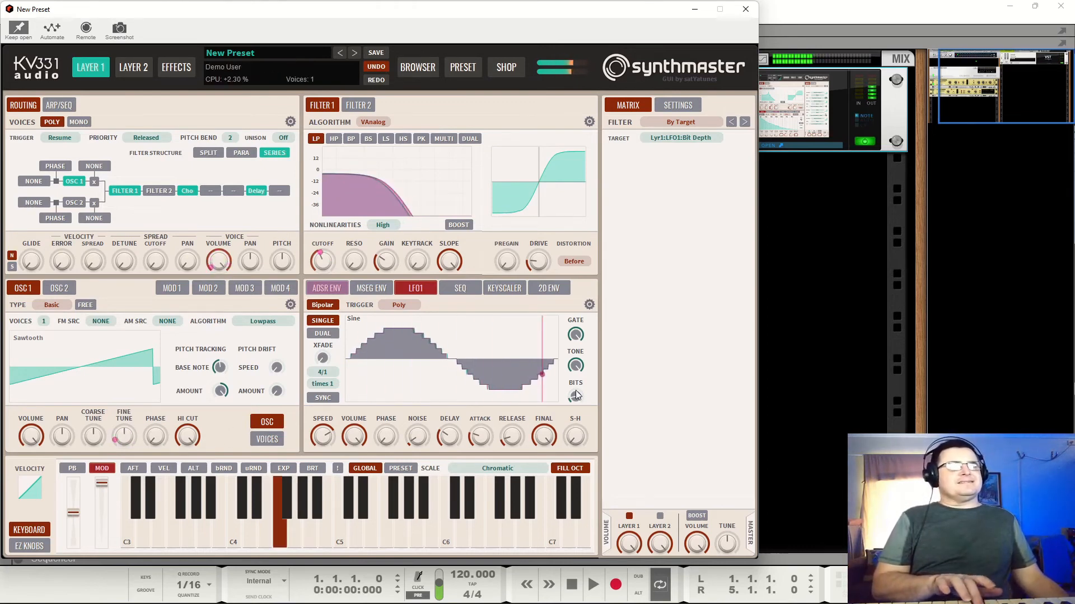
{"action": "left_click_drag", "start_coordinate": [576, 397], "coordinate": [573, 407]}
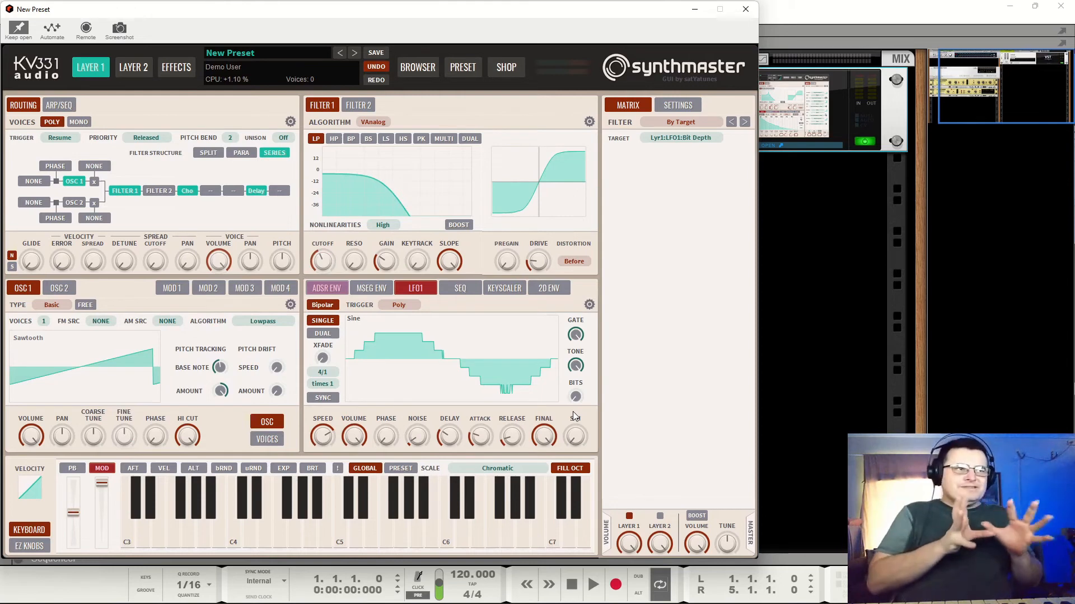
{"action": "double_click", "coordinate": [576, 398]}
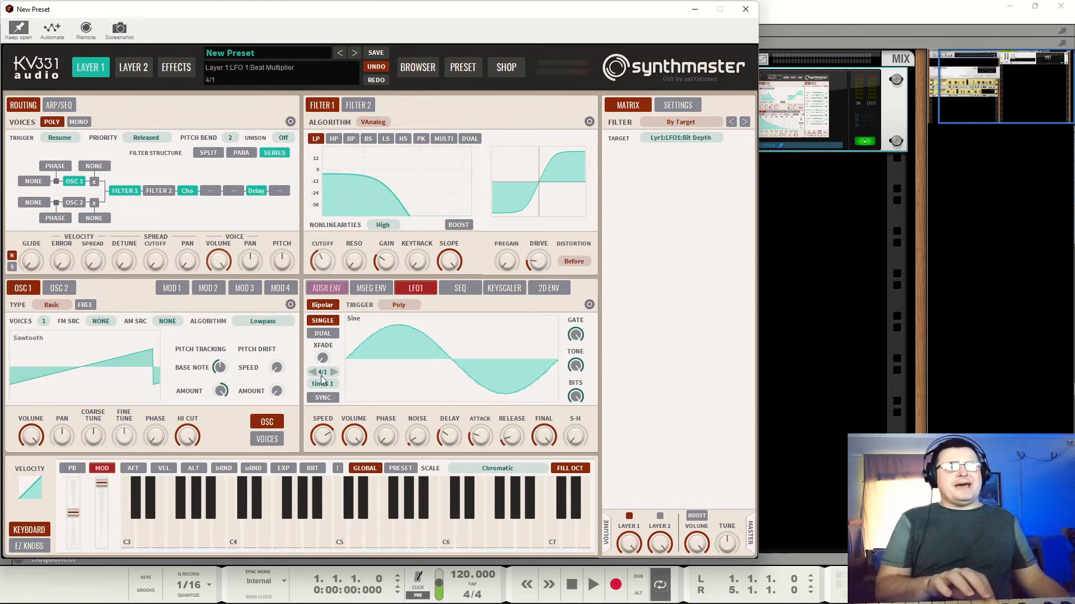
Switch LFO 1 to dual mode, choose Fr4 - Doepfer Modular 5 as its second wave, and raise the crossfade to 70.
{"action": "left_click", "coordinate": [323, 334]}
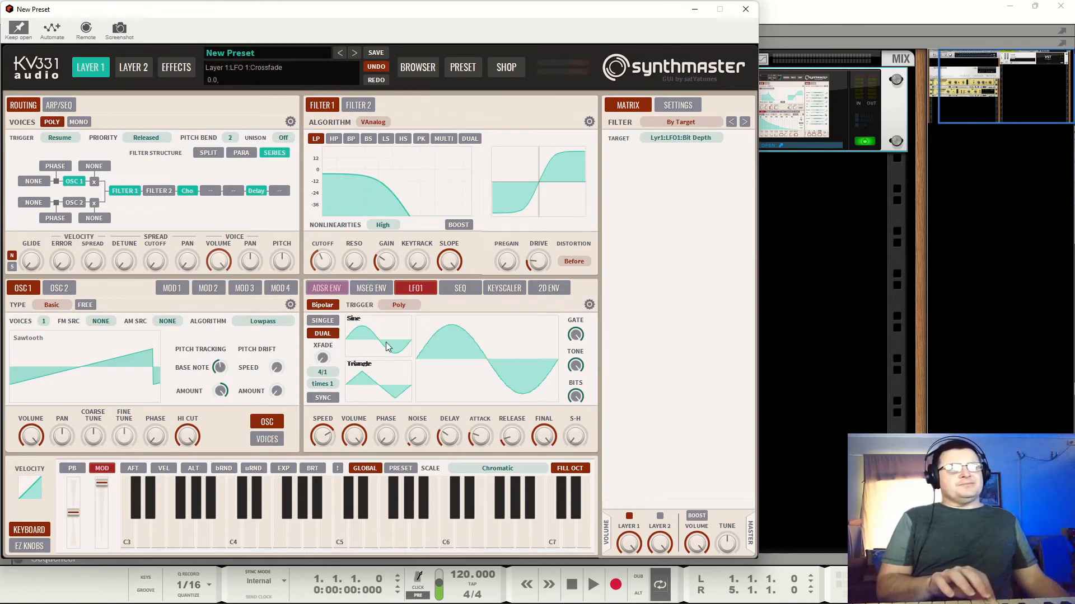
{"action": "left_click", "coordinate": [361, 367]}
{"action": "mouse_move", "coordinate": [425, 387]}
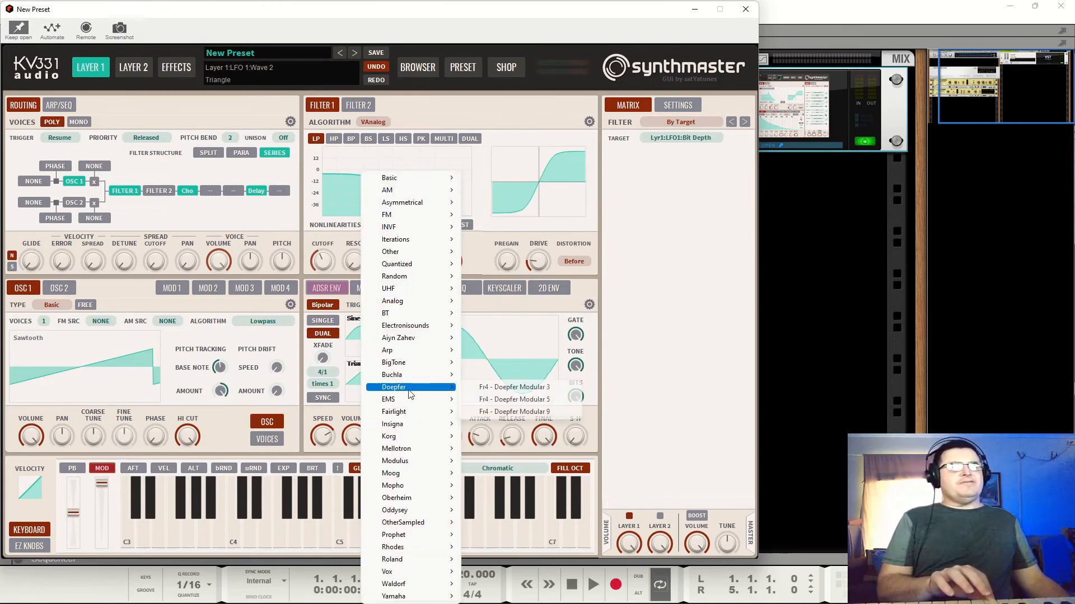
{"action": "left_click", "coordinate": [507, 400]}
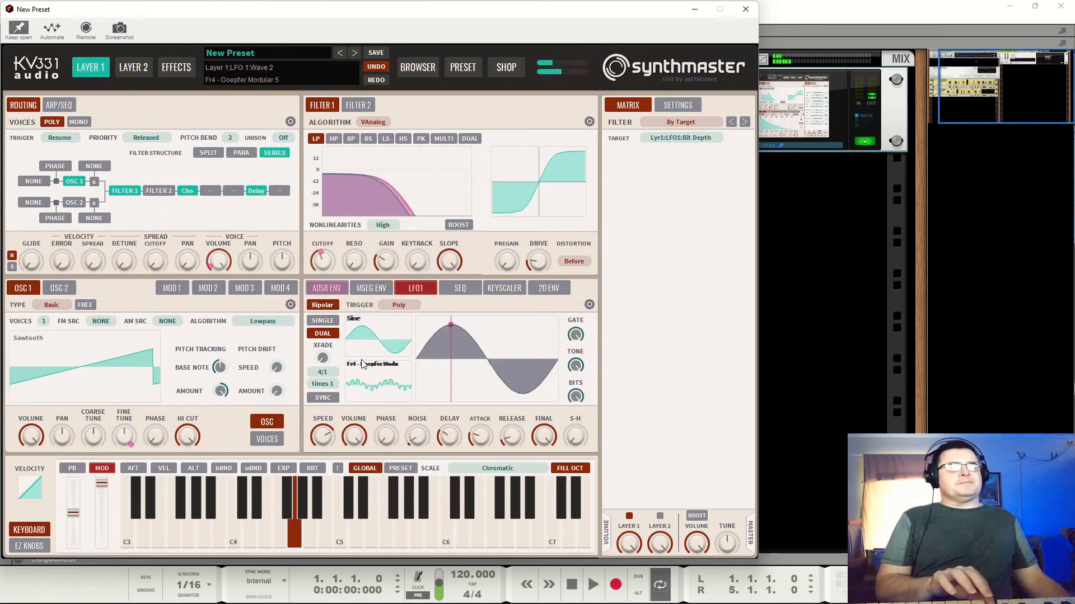
{"action": "left_click_drag", "start_coordinate": [323, 357], "coordinate": [331, 343]}
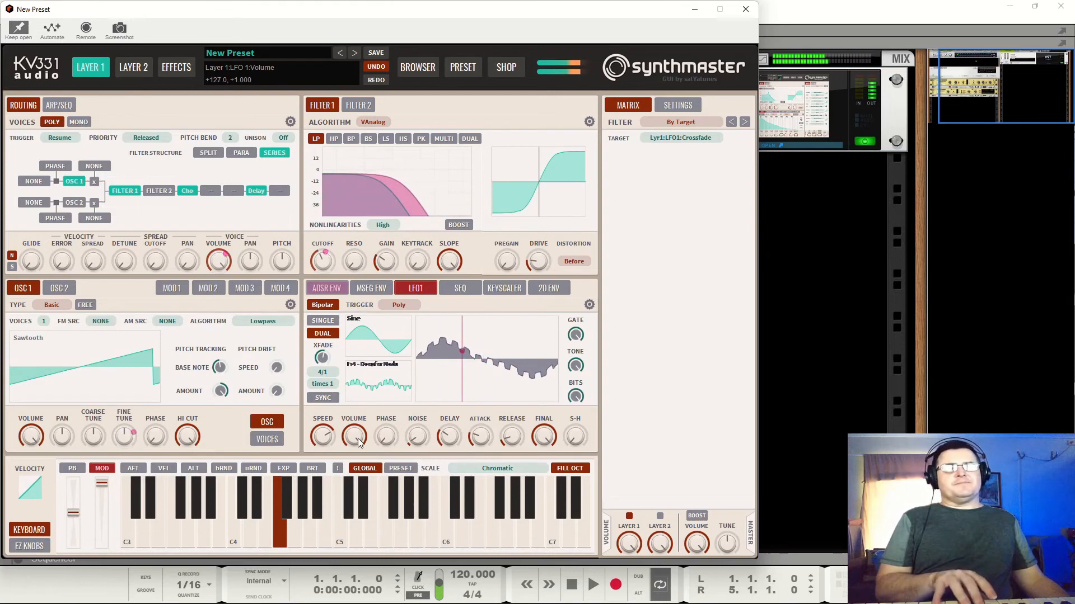
Add an LFO as a modulation source for oscillator 1's coarse tune and lower LFO 1's speed and bit depth.
{"action": "right_click", "coordinate": [92, 436]}
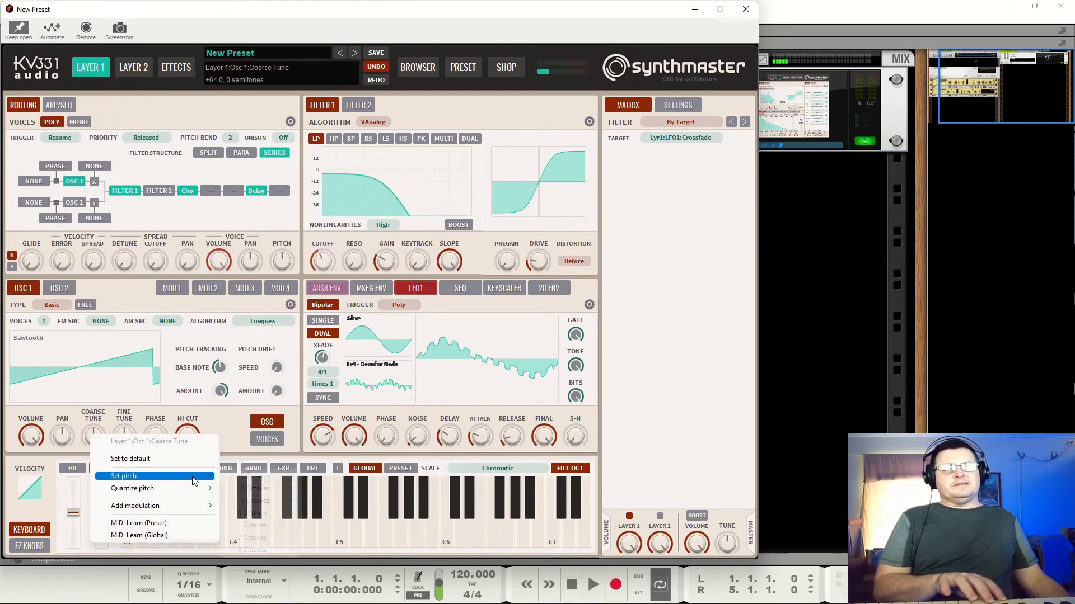
{"action": "mouse_move", "coordinate": [190, 507]}
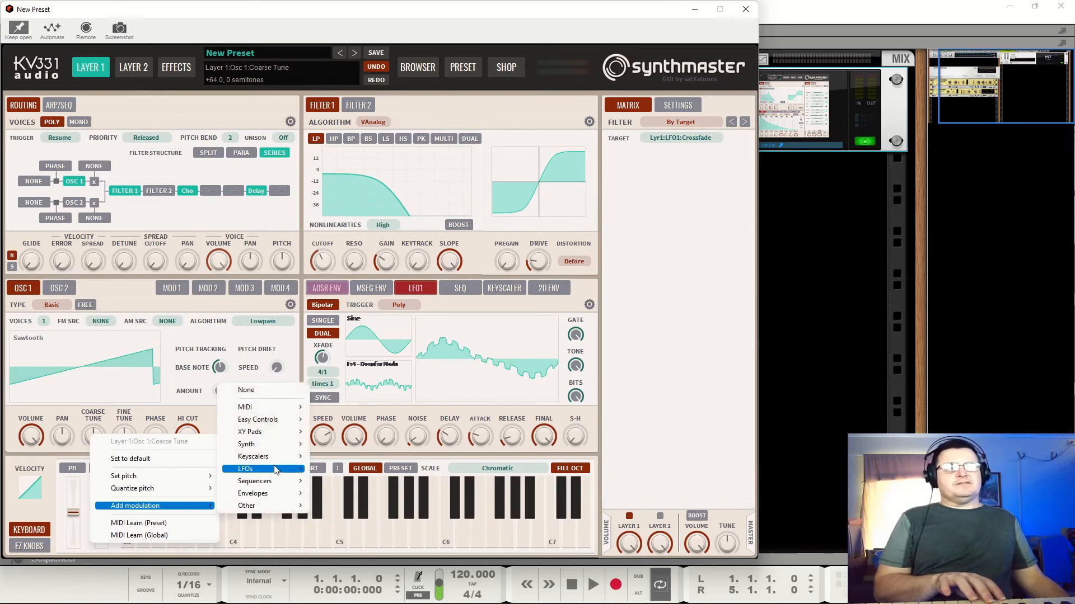
{"action": "mouse_move", "coordinate": [263, 469]}
{"action": "left_click", "coordinate": [314, 485]}
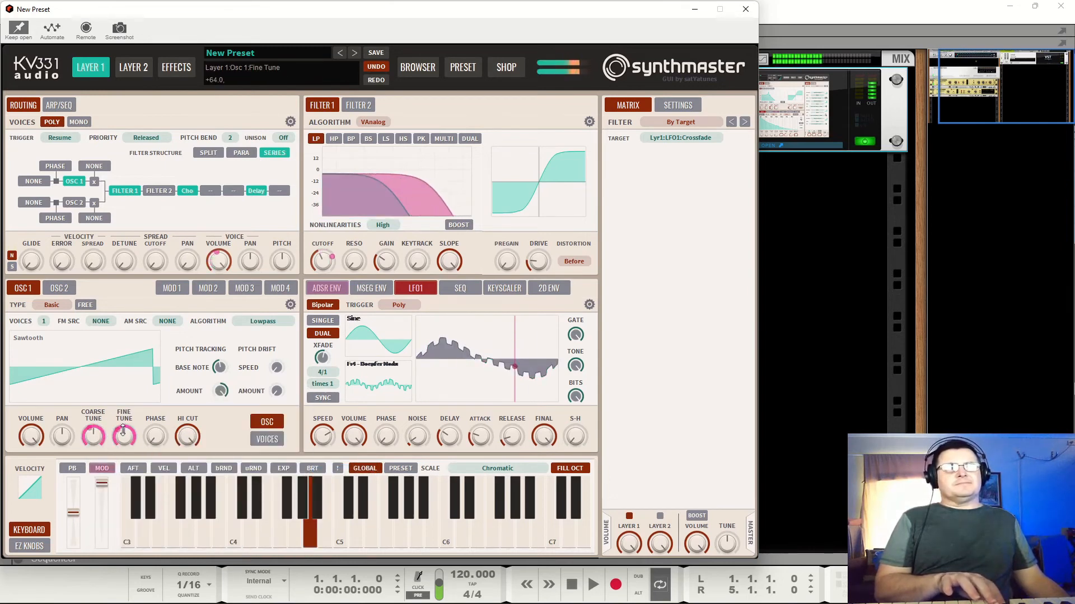
{"action": "left_click", "coordinate": [334, 432]}
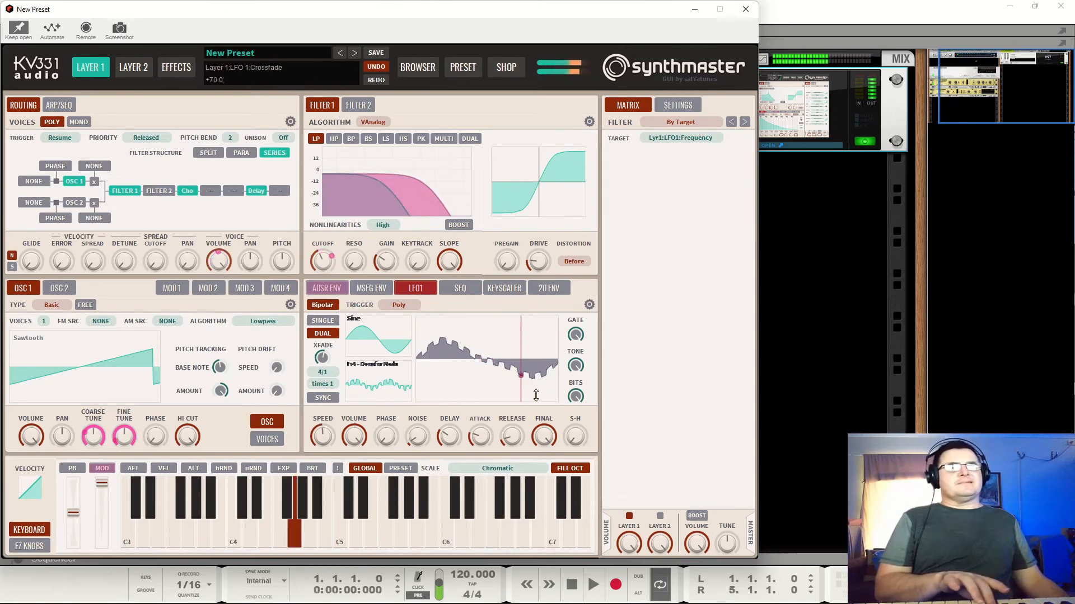
{"action": "left_click_drag", "start_coordinate": [576, 396], "coordinate": [570, 468]}
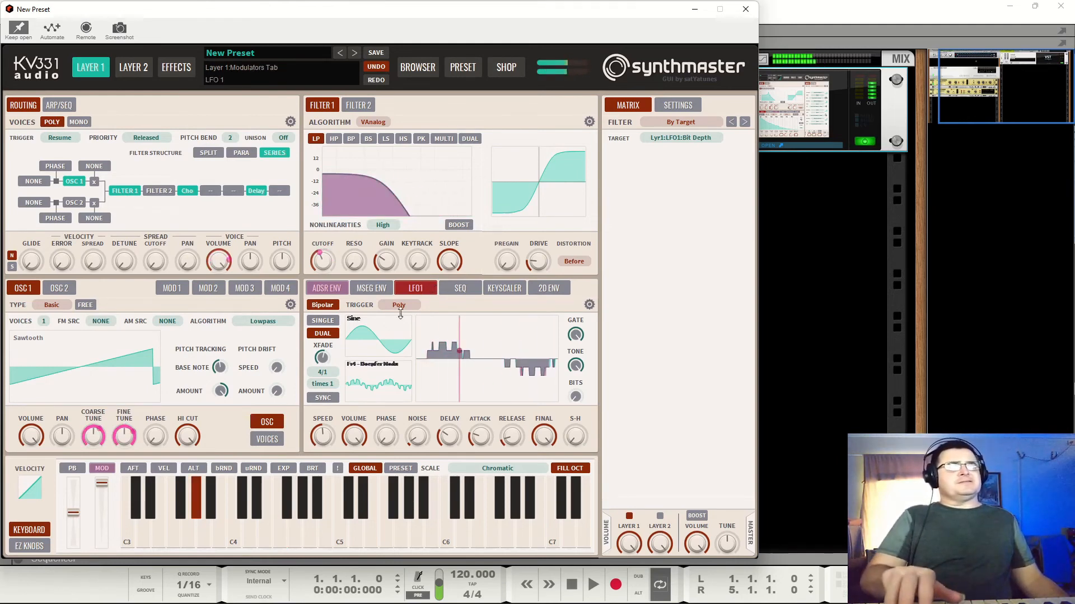
Show sequencer 1 and clear all modulations from oscillator 1's coarse tune.
{"action": "left_click", "coordinate": [459, 288]}
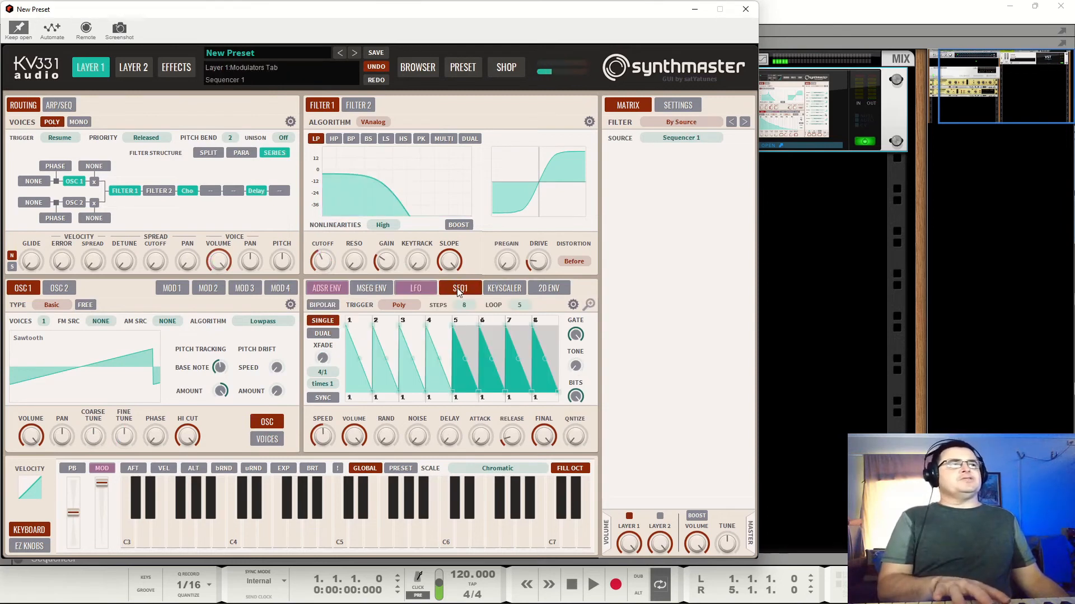
{"action": "right_click", "coordinate": [94, 438]}
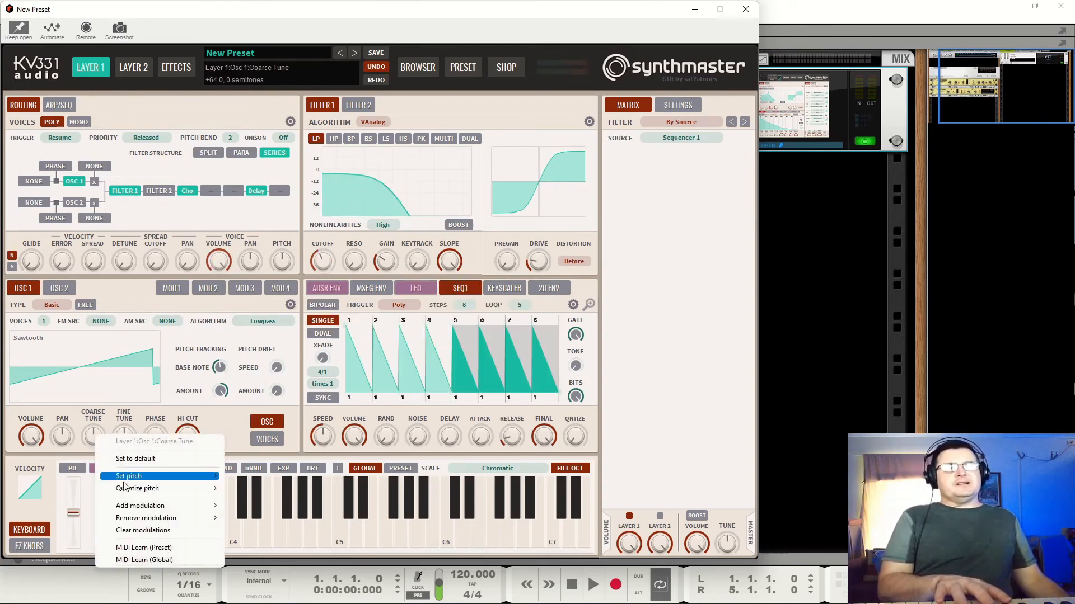
{"action": "left_click", "coordinate": [150, 531]}
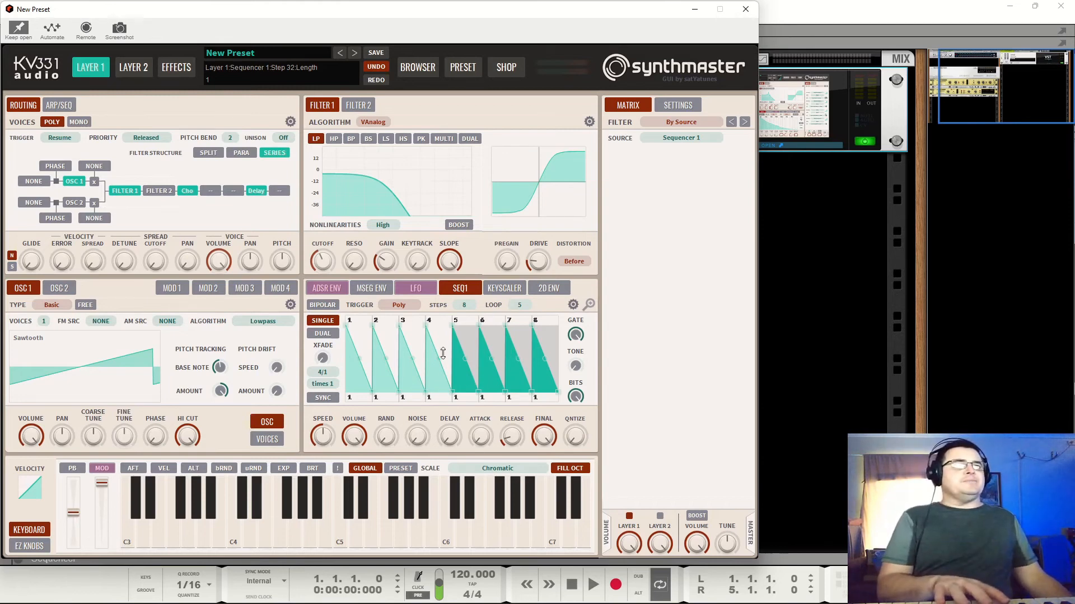
Look through key scaler 1, the 2D envelope, and the easy knobs with the XY pads.
{"action": "left_click", "coordinate": [503, 287]}
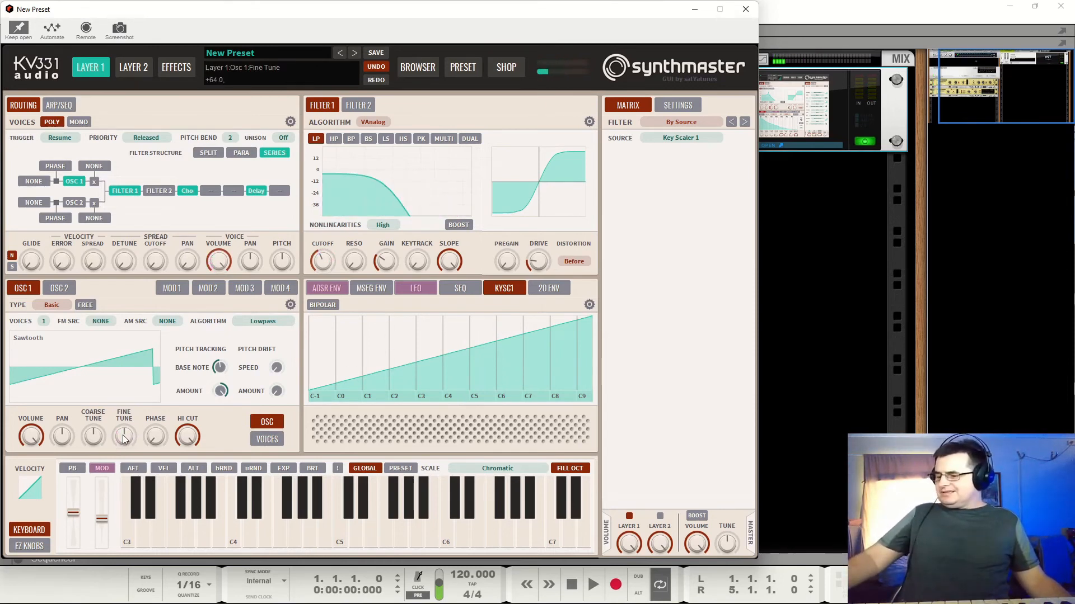
{"action": "left_click", "coordinate": [562, 290]}
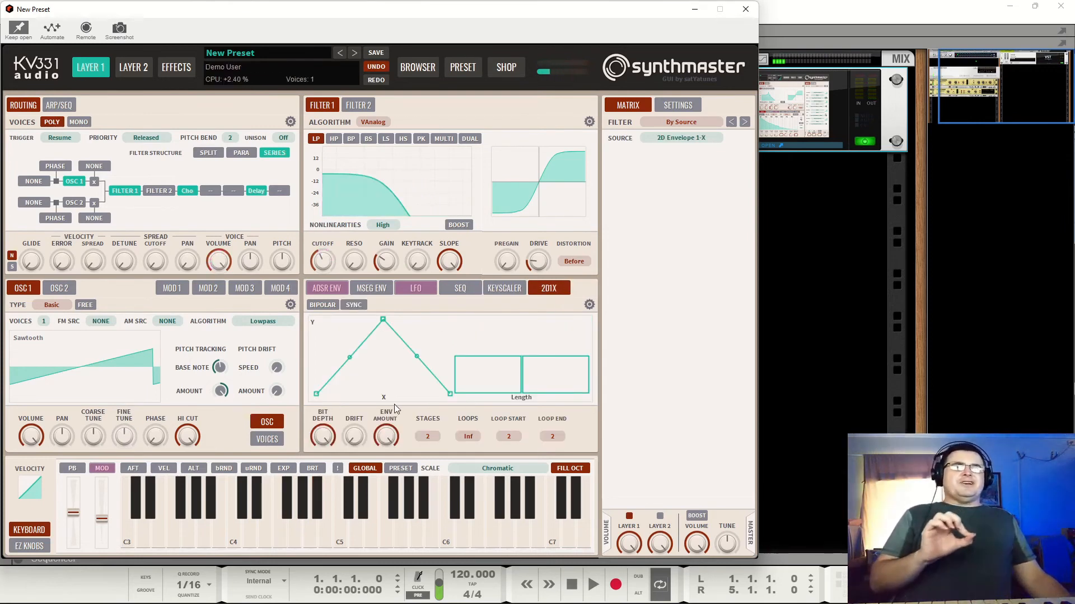
{"action": "left_click", "coordinate": [29, 546]}
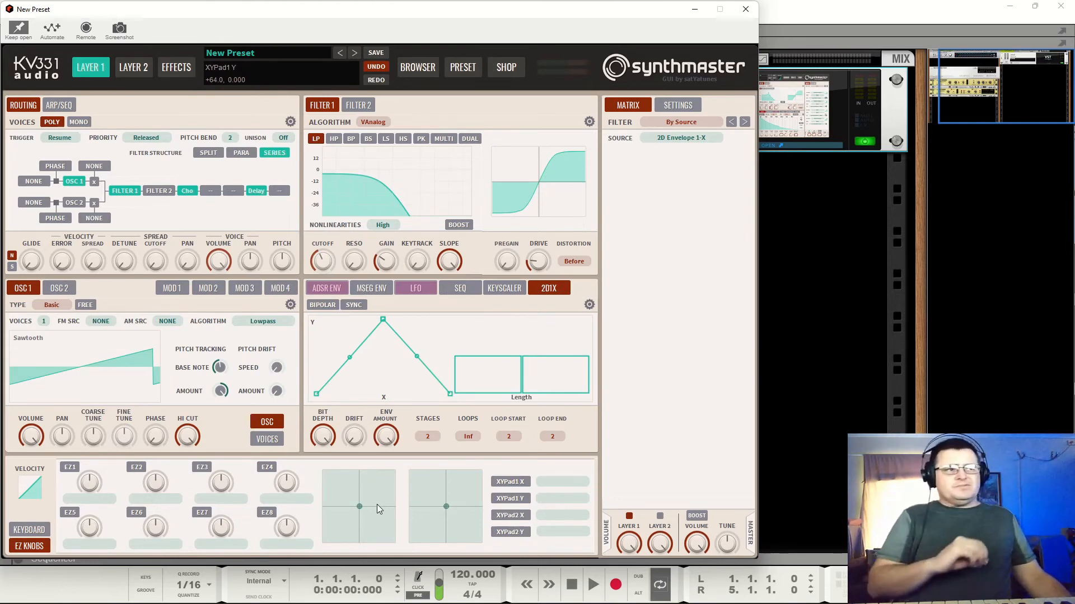
{"action": "mouse_move", "coordinate": [547, 290]}
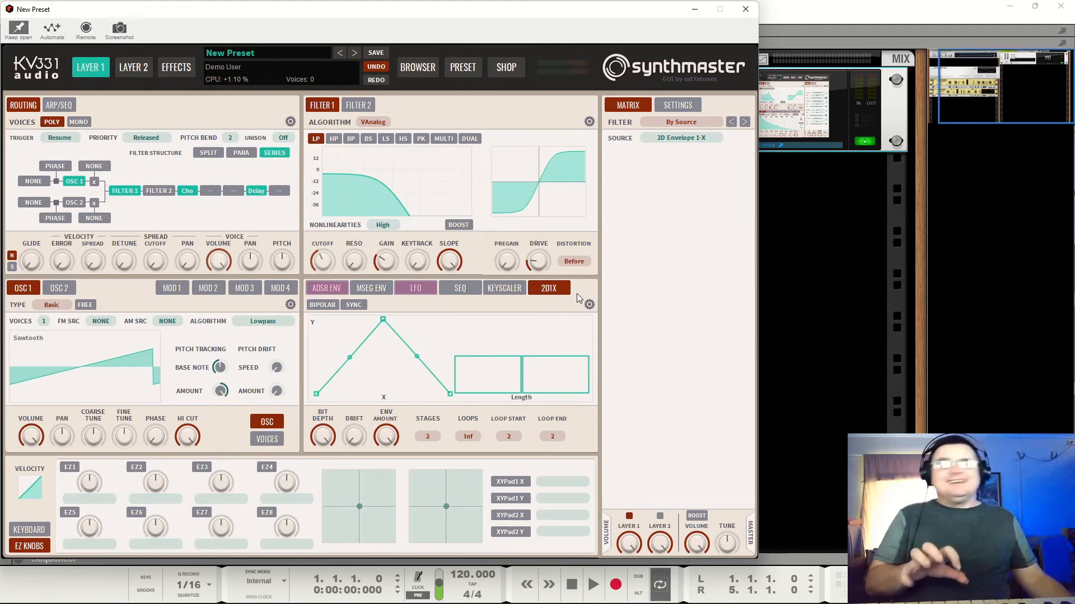
Review ADSR envelope 1 and the target lists of the envelopes, LFOs and sequencers.
{"action": "left_click", "coordinate": [326, 288]}
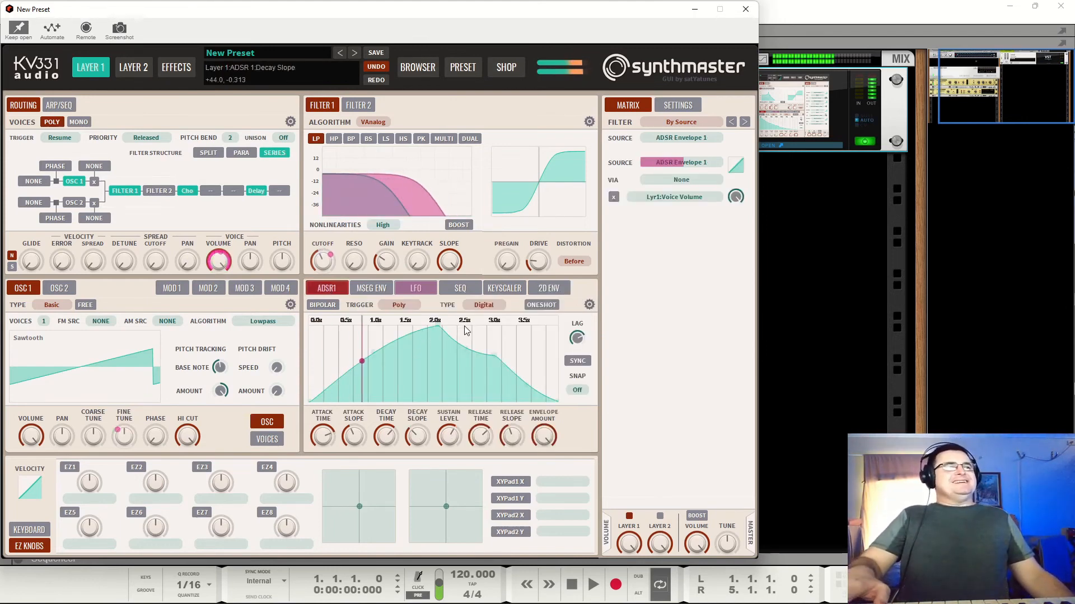
{"action": "mouse_move", "coordinate": [335, 288]}
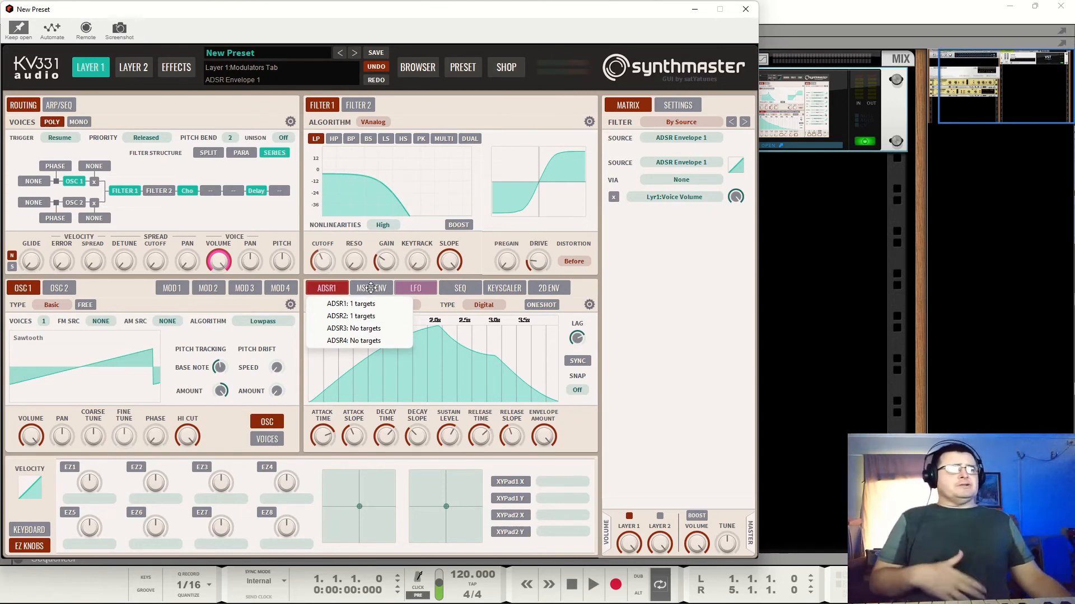
{"action": "mouse_move", "coordinate": [371, 288]}
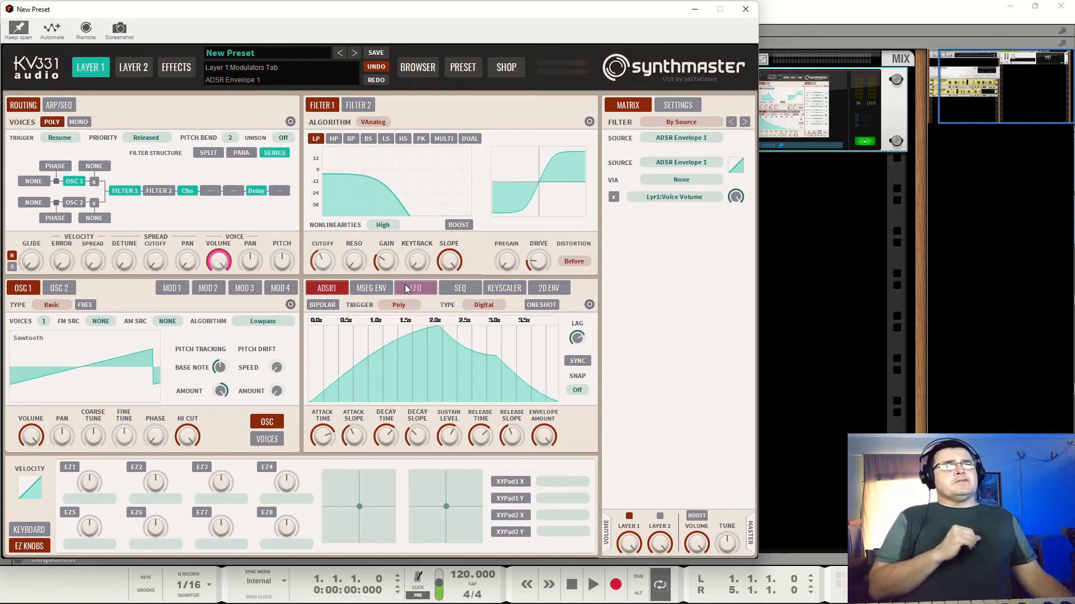
{"action": "mouse_move", "coordinate": [467, 287]}
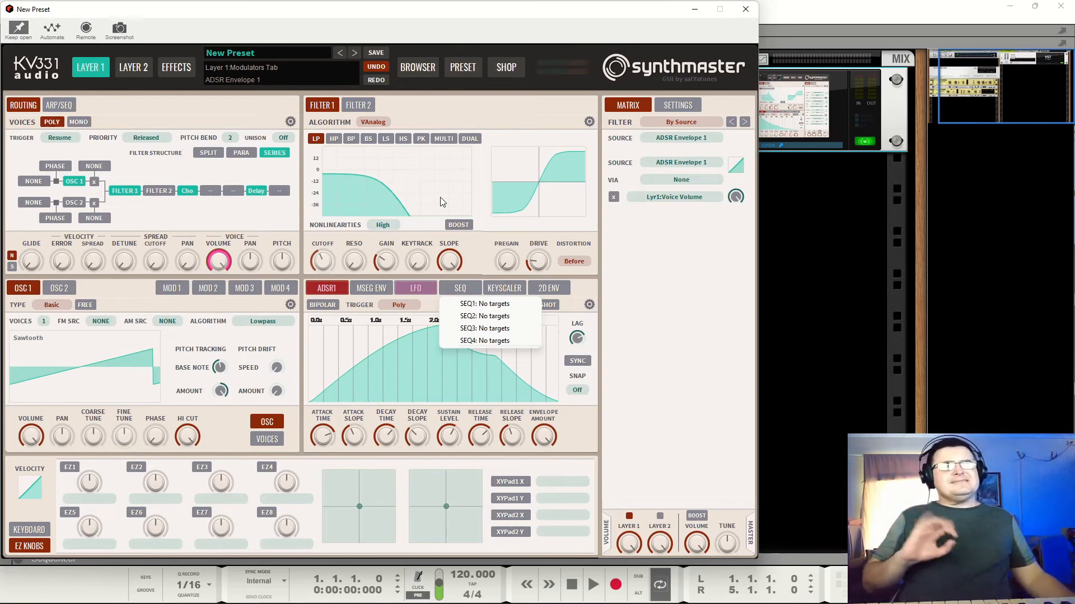
Change oscillator 1's type to Additive and set its wave 1 to Fr4 - Rhodes Chroma Polaris.
{"action": "left_click", "coordinate": [49, 304]}
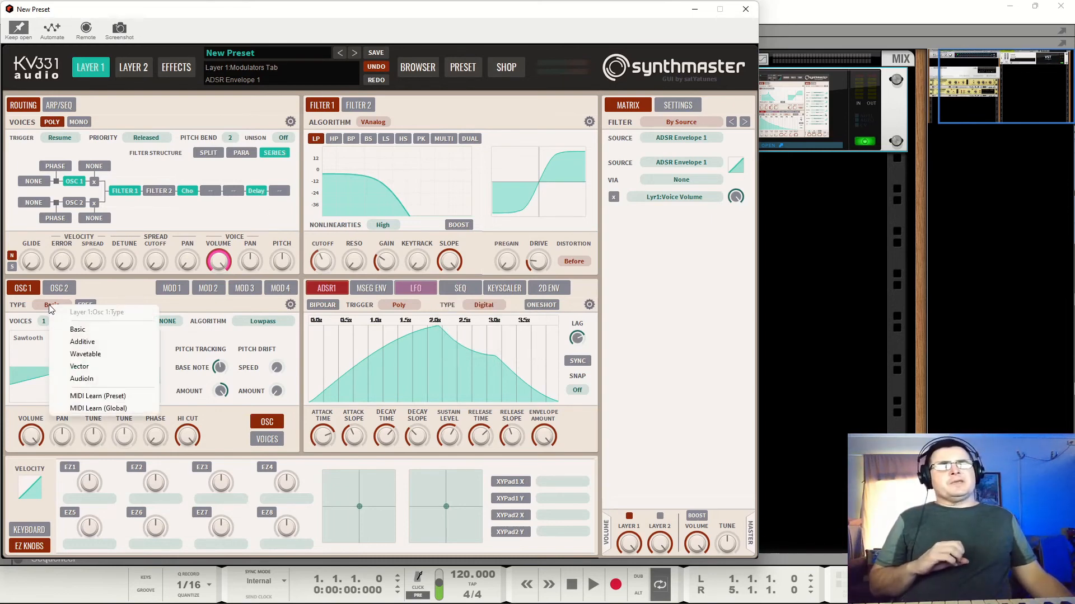
{"action": "left_click", "coordinate": [108, 347]}
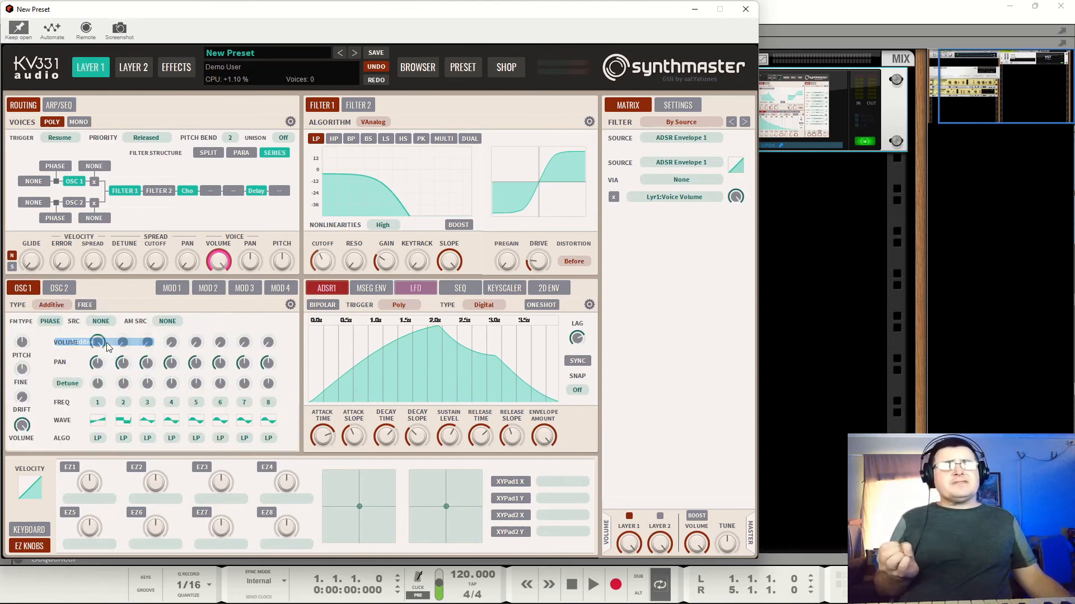
{"action": "left_click", "coordinate": [98, 423]}
{"action": "mouse_move", "coordinate": [187, 501]}
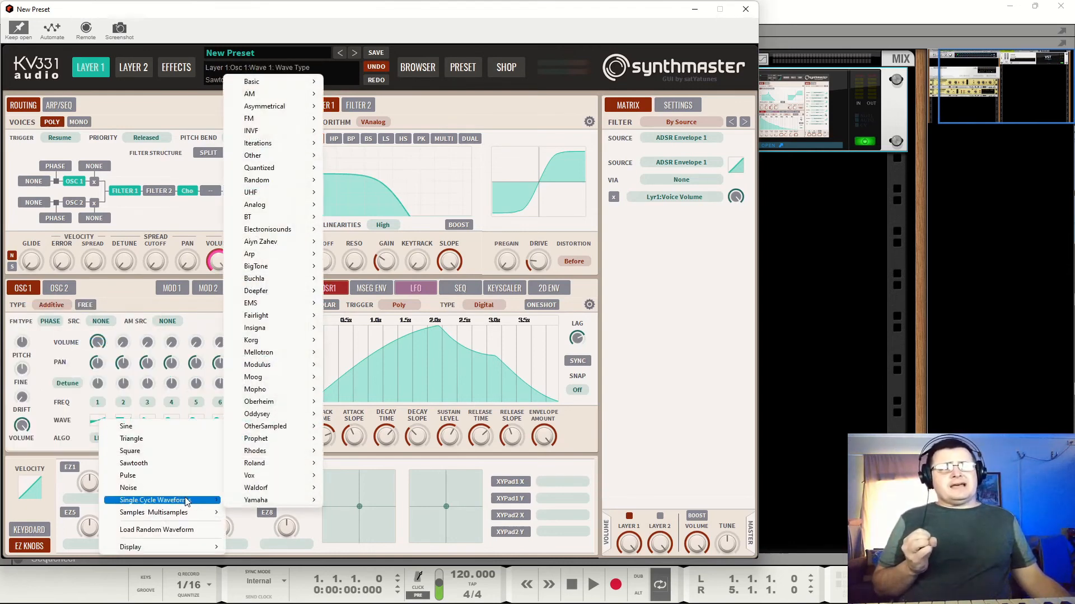
{"action": "mouse_move", "coordinate": [264, 452]}
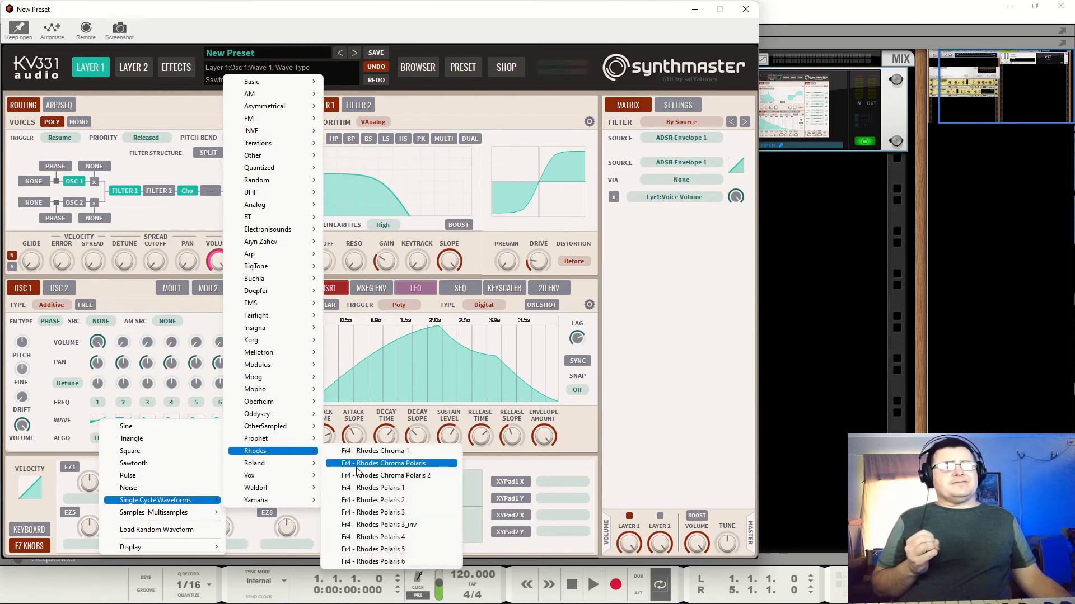
{"action": "left_click", "coordinate": [356, 464]}
Set oscillator 1's wave 3 to the single cycle waveform Fr4 - Buchla Modular 2.
{"action": "left_click", "coordinate": [128, 422]}
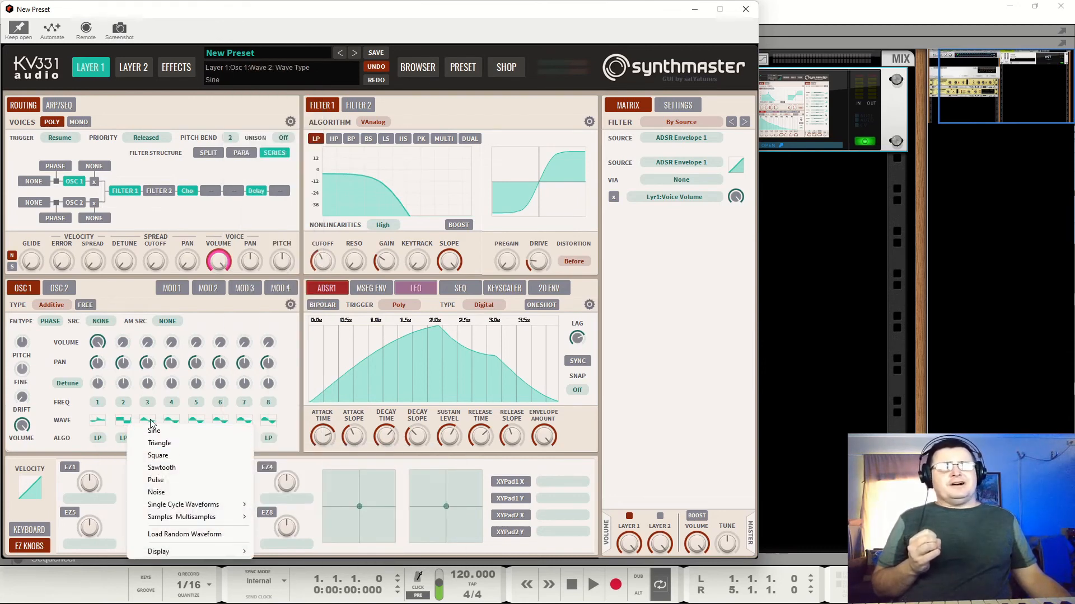
{"action": "left_click", "coordinate": [150, 422]}
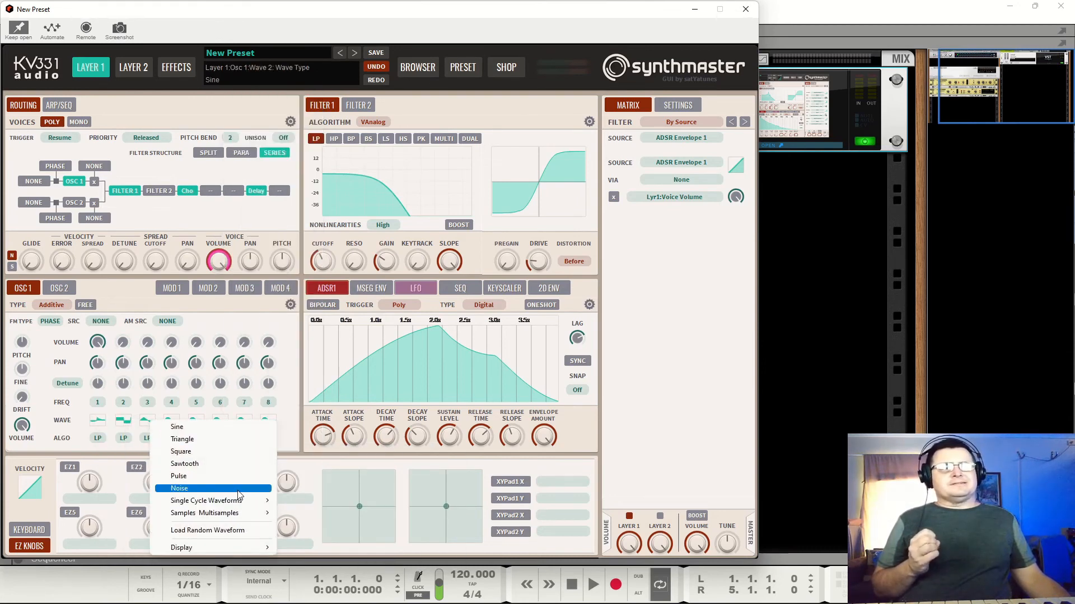
{"action": "mouse_move", "coordinate": [246, 501]}
{"action": "mouse_move", "coordinate": [339, 285]}
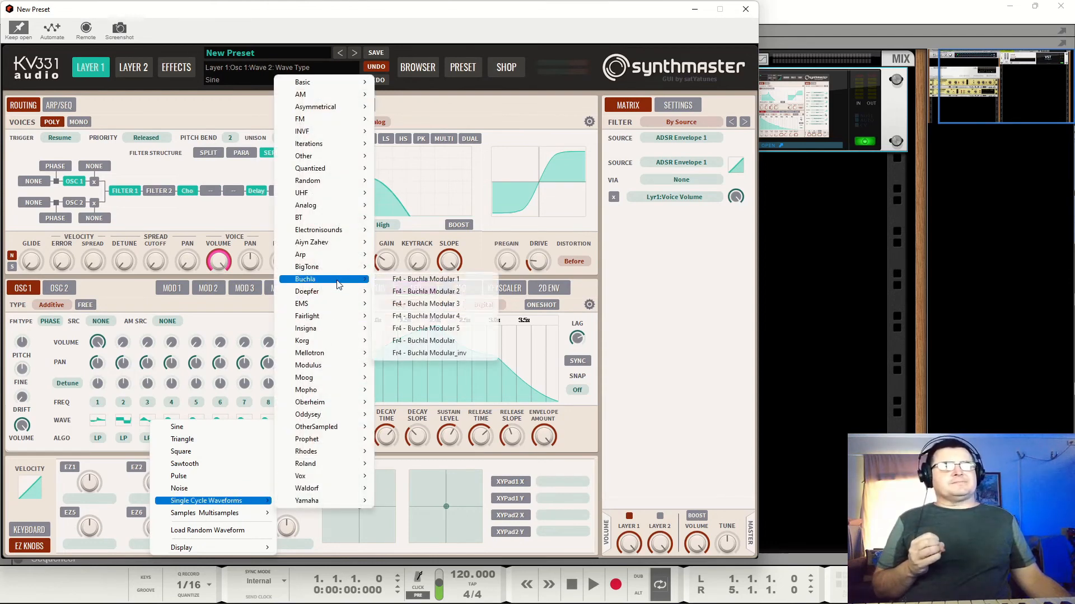
{"action": "left_click", "coordinate": [426, 291]}
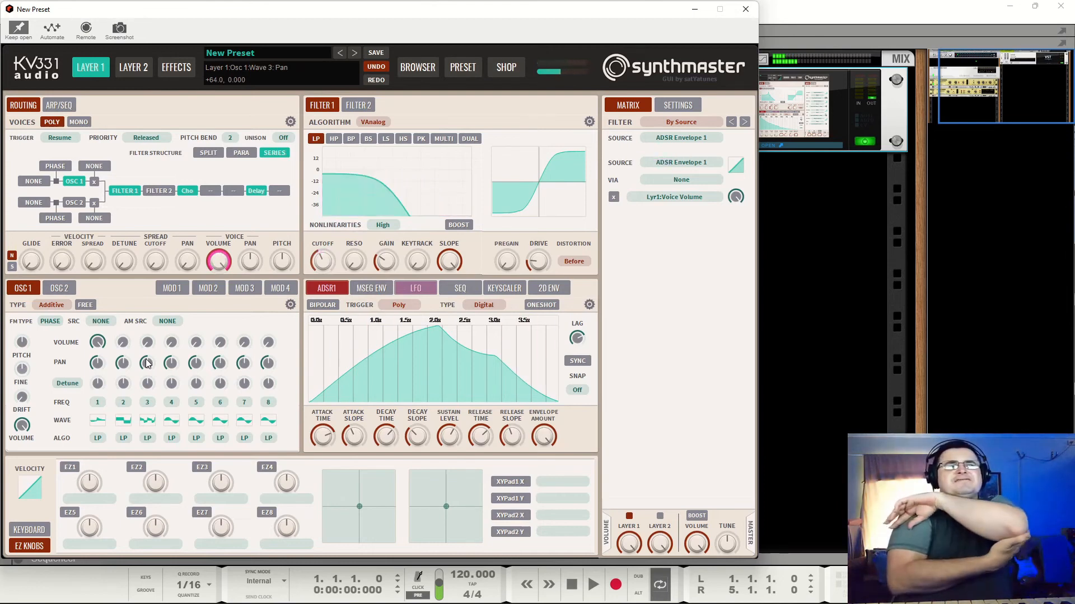
Check the integer and semitone options for the harmonic number of oscillator 1's wave 2.
{"action": "right_click", "coordinate": [129, 400]}
{"action": "mouse_move", "coordinate": [141, 430]}
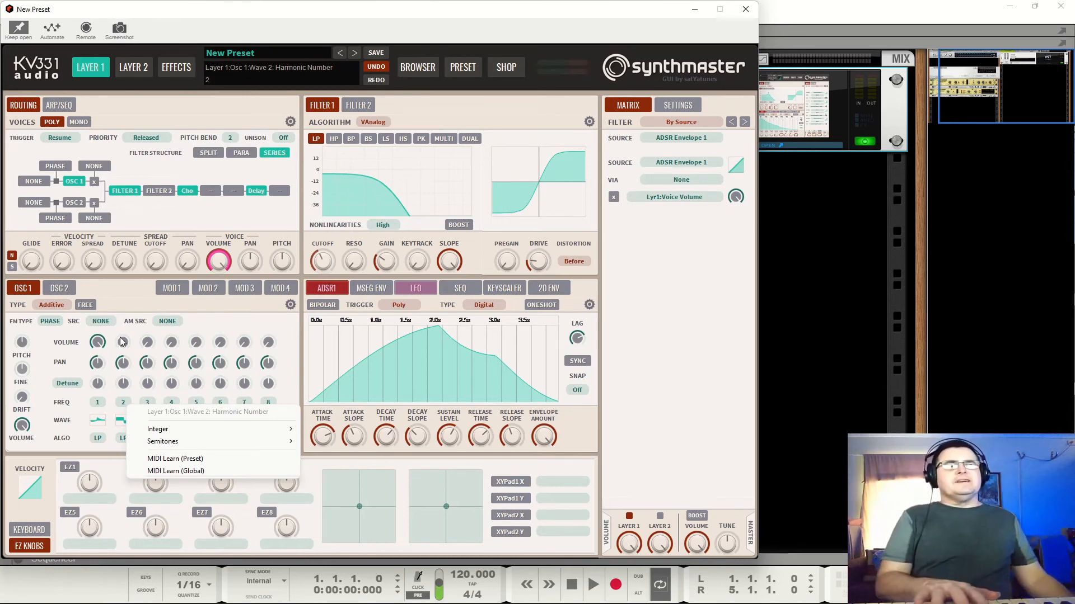
{"action": "left_click", "coordinate": [212, 322]}
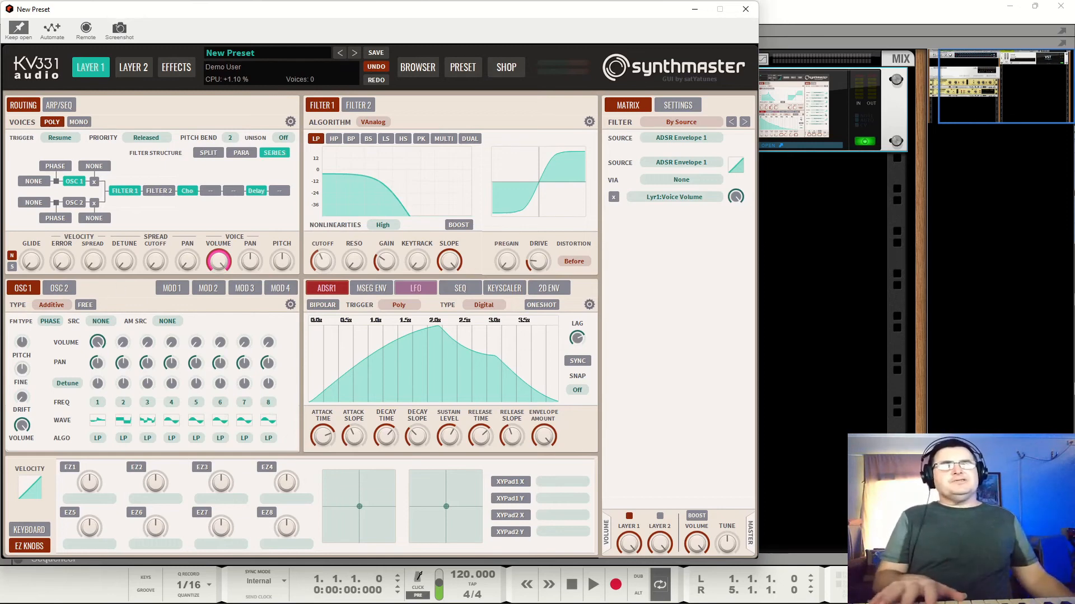
Try the Wavetable and Vector types on oscillator 1 and review the list of available oscillator types.
{"action": "right_click", "coordinate": [57, 306]}
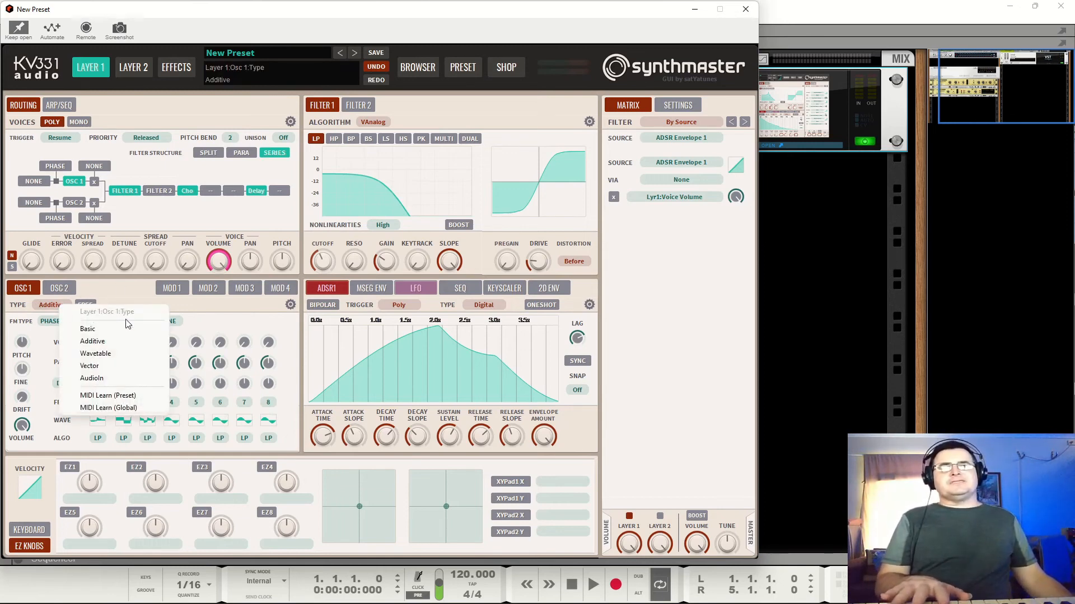
{"action": "left_click", "coordinate": [124, 359]}
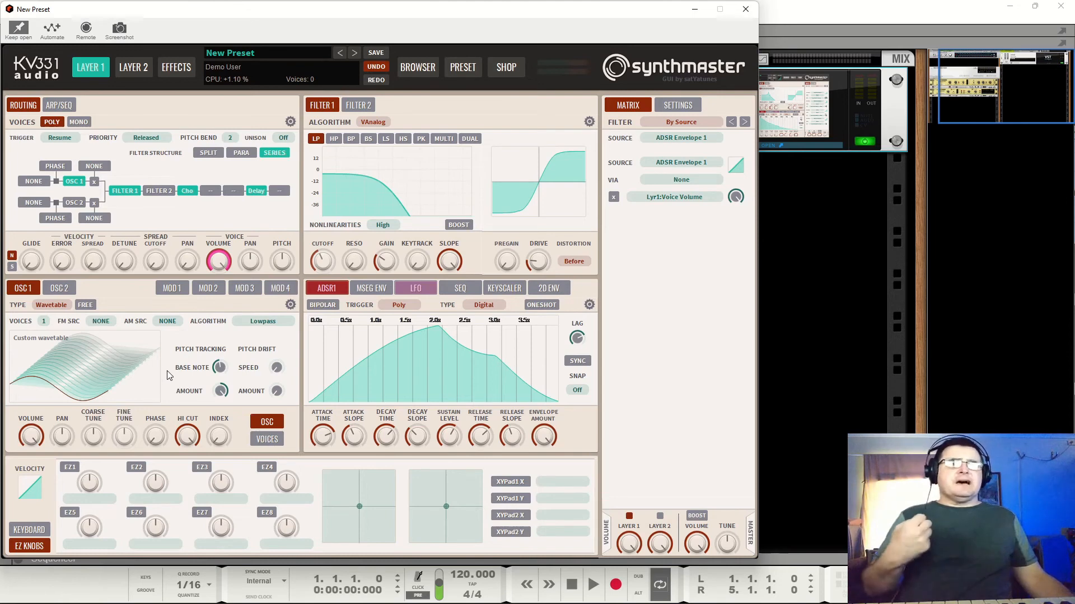
{"action": "mouse_move", "coordinate": [95, 361]}
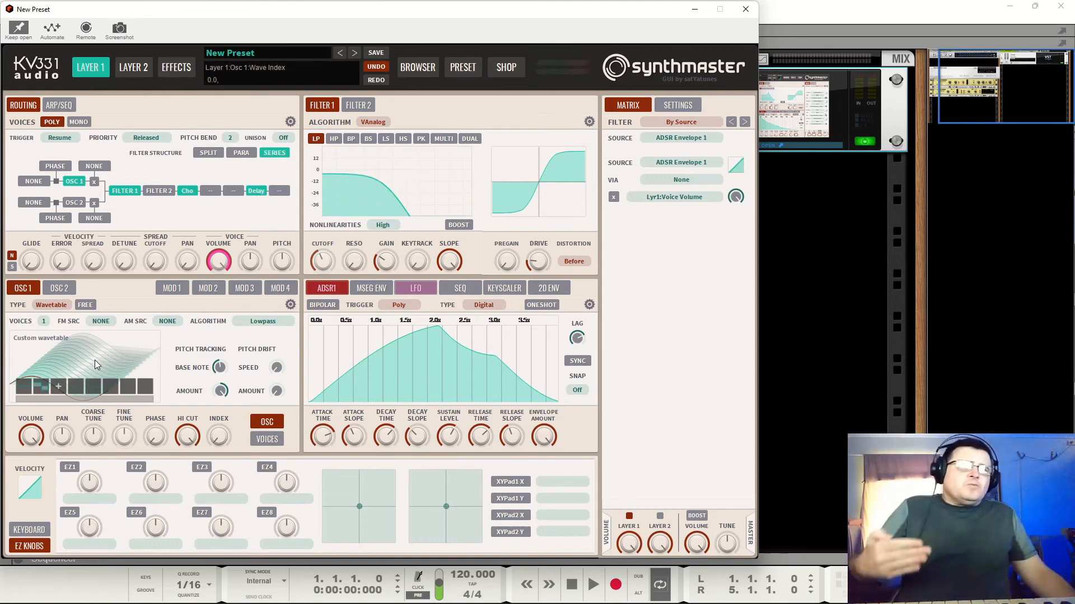
{"action": "left_click", "coordinate": [54, 307]}
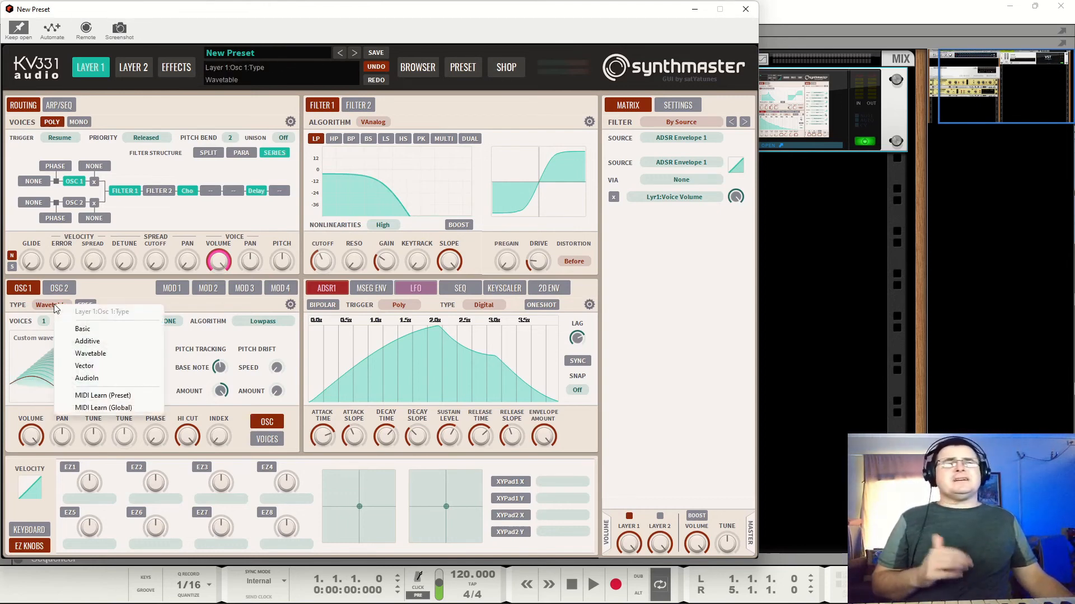
{"action": "left_click", "coordinate": [92, 366]}
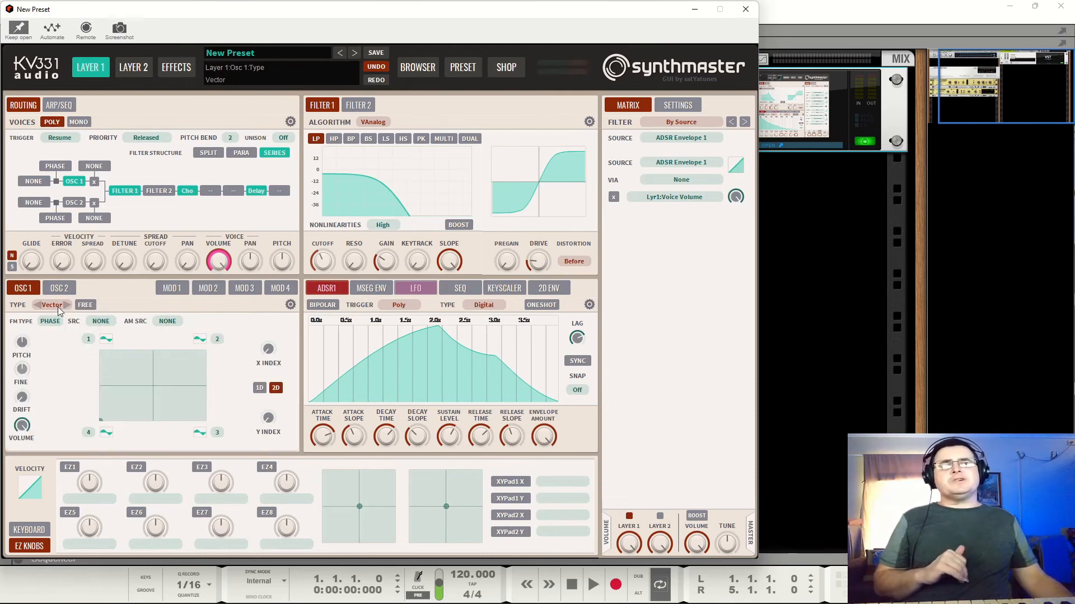
{"action": "left_click", "coordinate": [53, 306]}
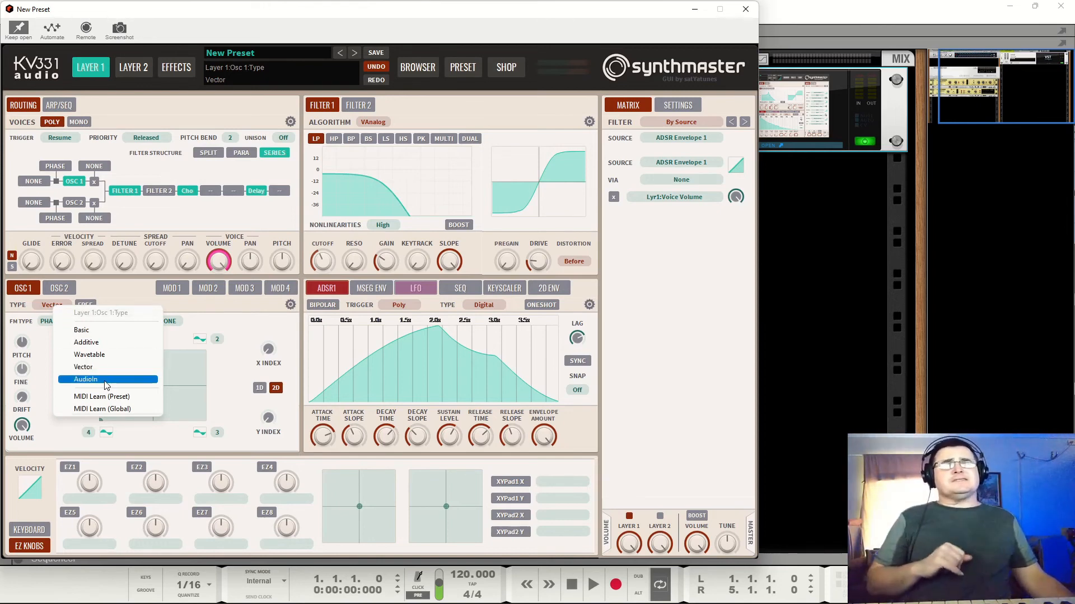
{"action": "left_click", "coordinate": [122, 293]}
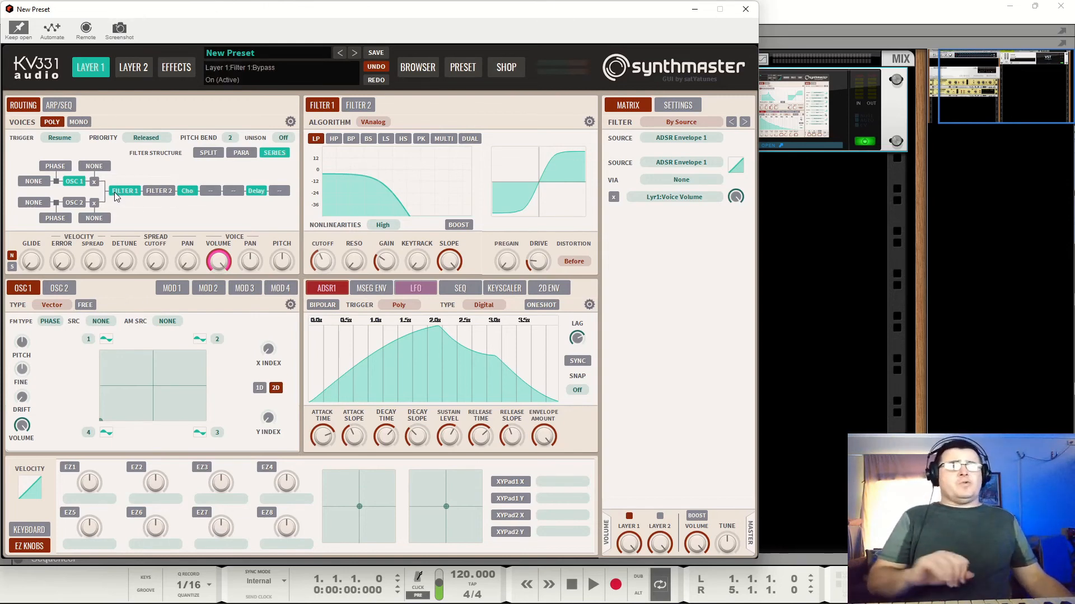
Check the AM source options for oscillator 1 and set its type to Basic.
{"action": "left_click", "coordinate": [96, 166]}
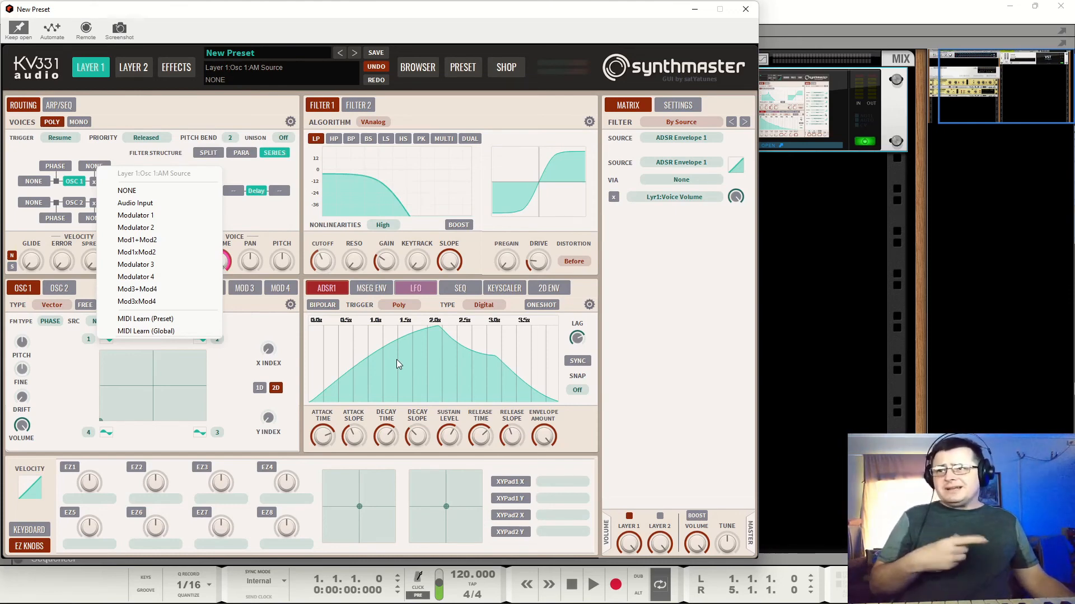
{"action": "left_click", "coordinate": [253, 213]}
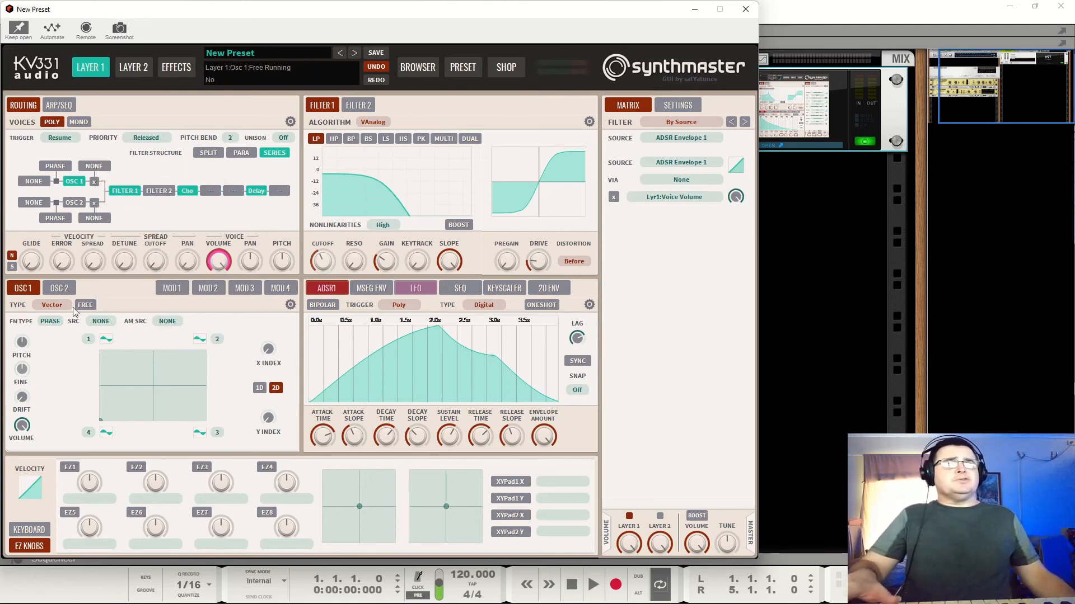
{"action": "left_click", "coordinate": [58, 309]}
{"action": "left_click", "coordinate": [84, 335]}
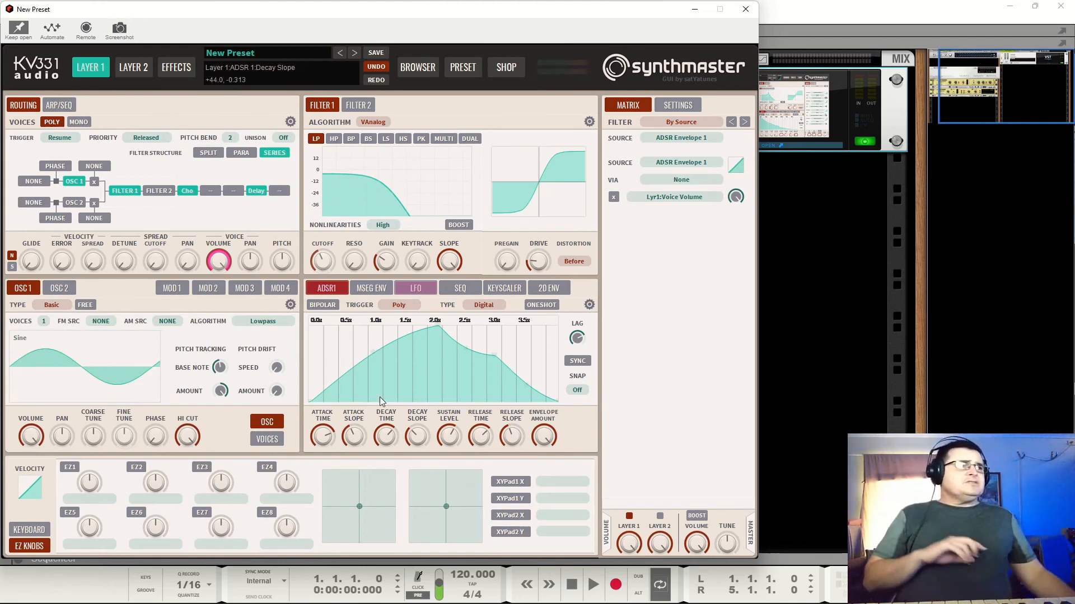
Check the modulation matrix filter options and choose By Source.
{"action": "left_click", "coordinate": [668, 122]}
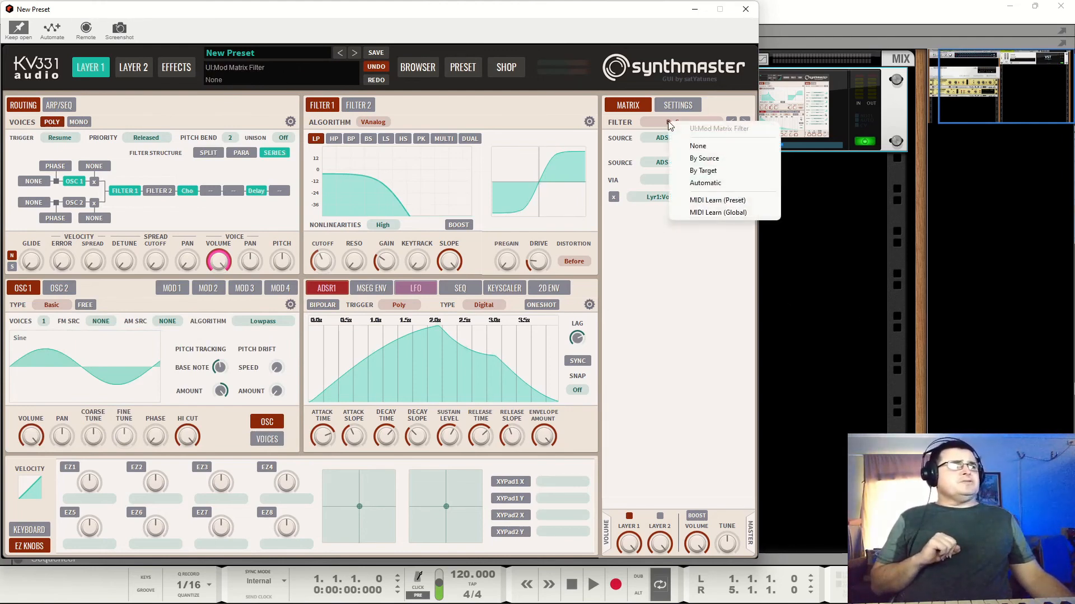
{"action": "left_click", "coordinate": [696, 160]}
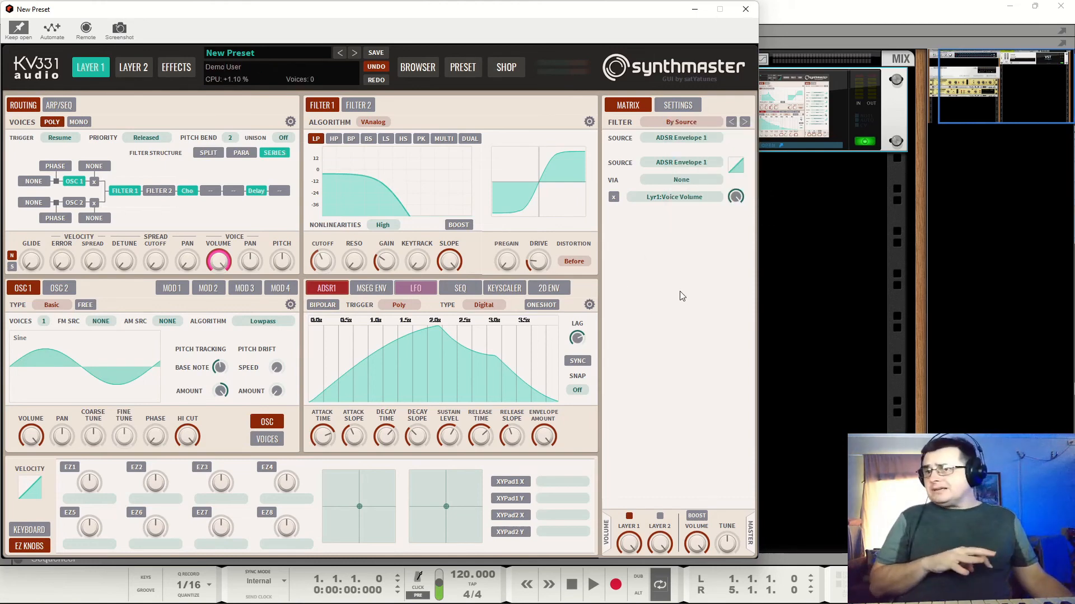